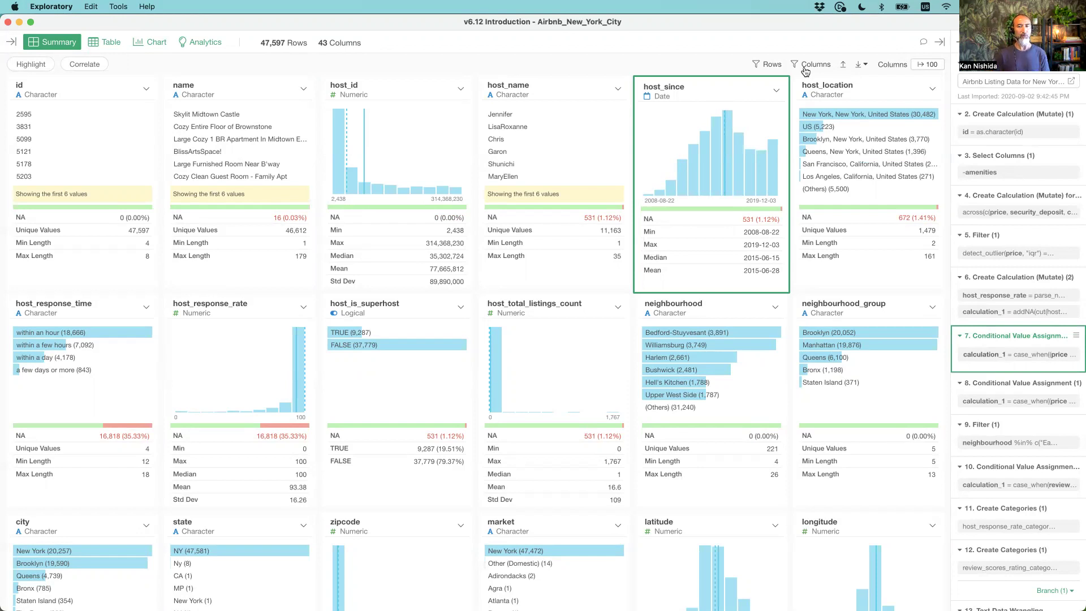
Look over the filter conditions offered for the host_since column, without applying one
left_click(777, 93)
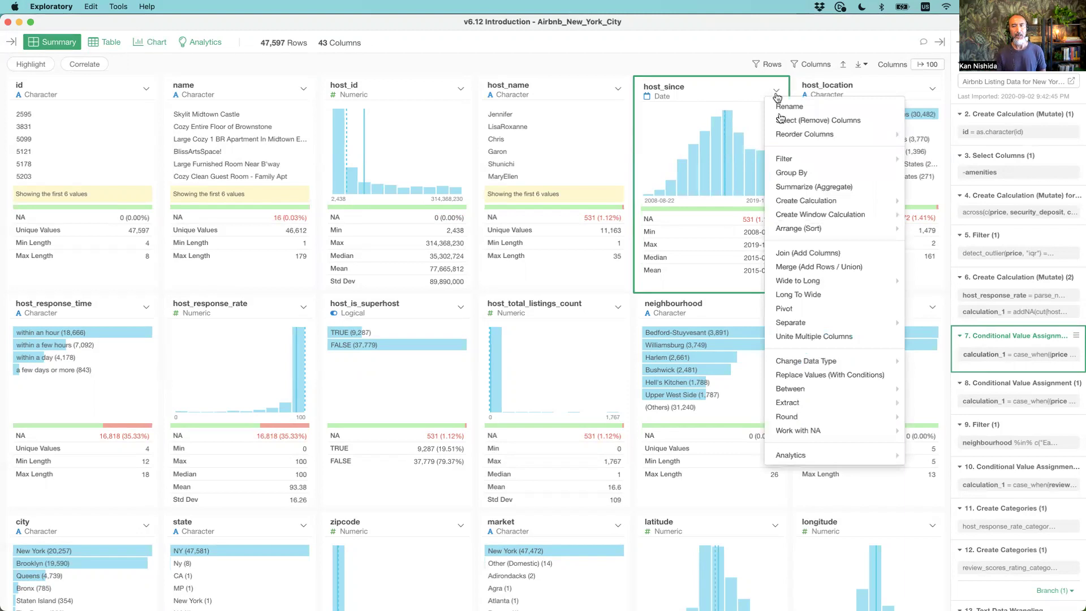
mouse_move(783, 160)
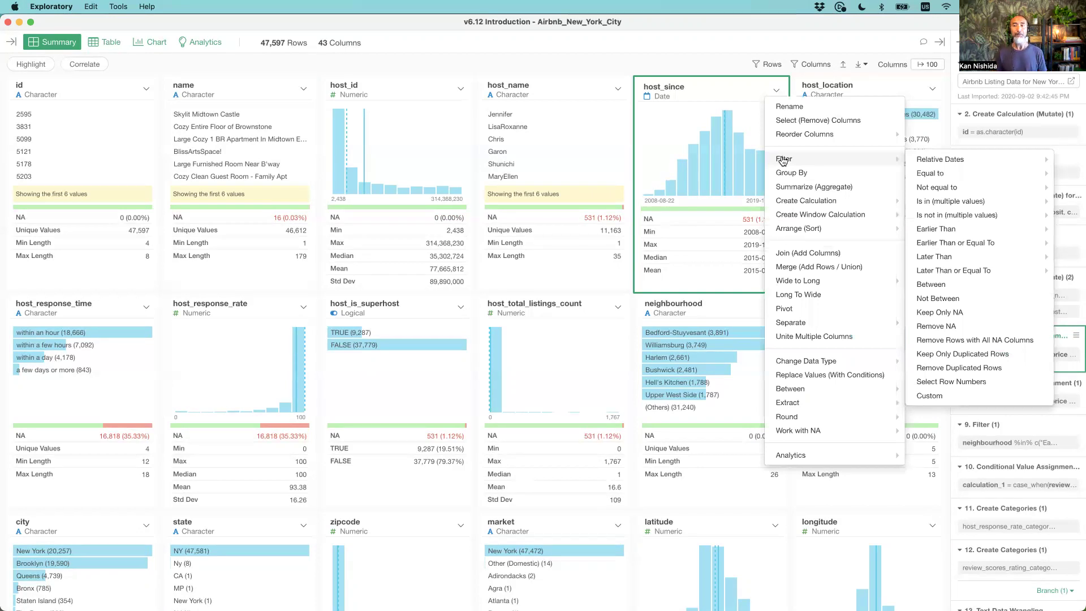
left_click(707, 50)
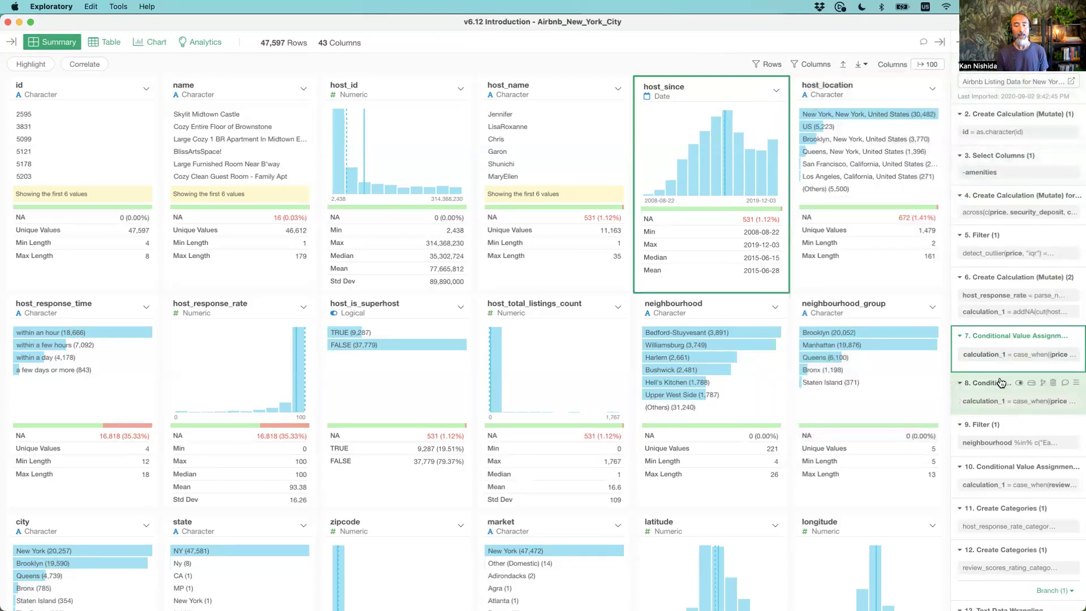
mouse_move(1001, 383)
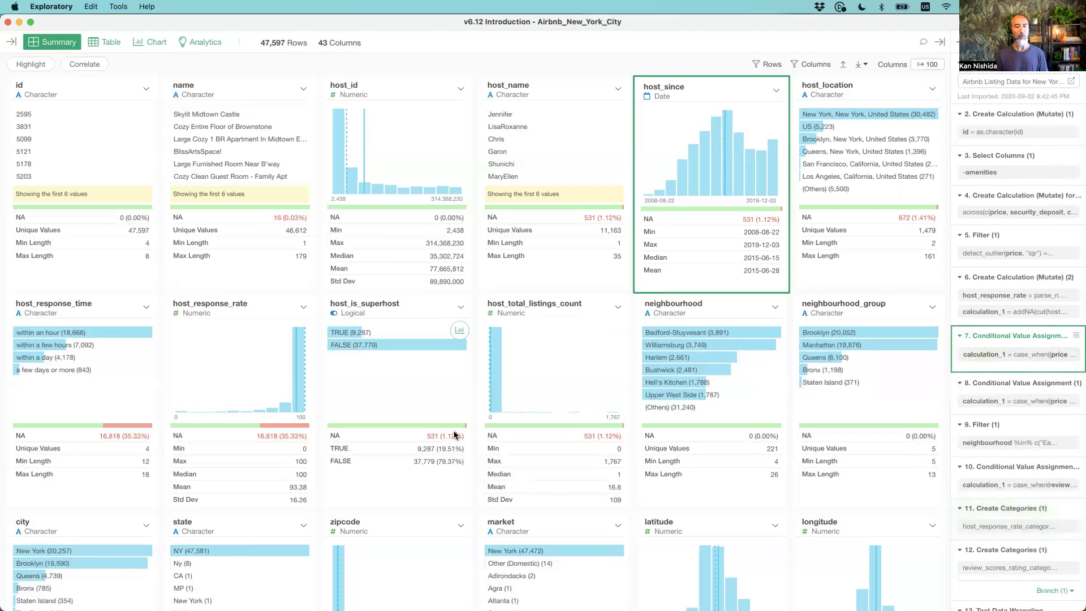
Browse the column summaries from the host details to the listing fees and select the price column
scroll(456, 434, "down", 5)
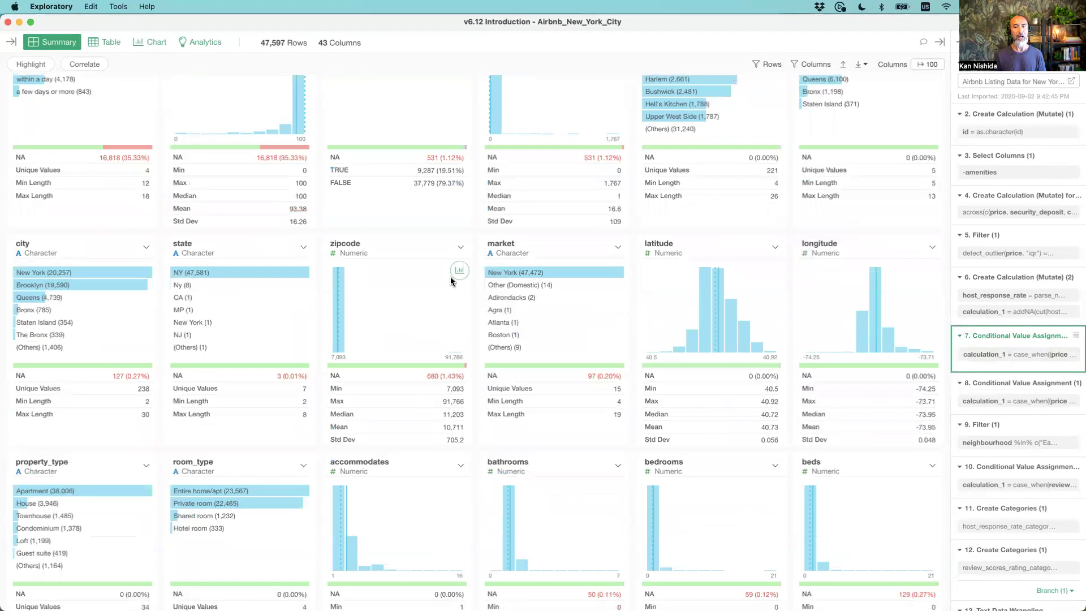
left_click(229, 262)
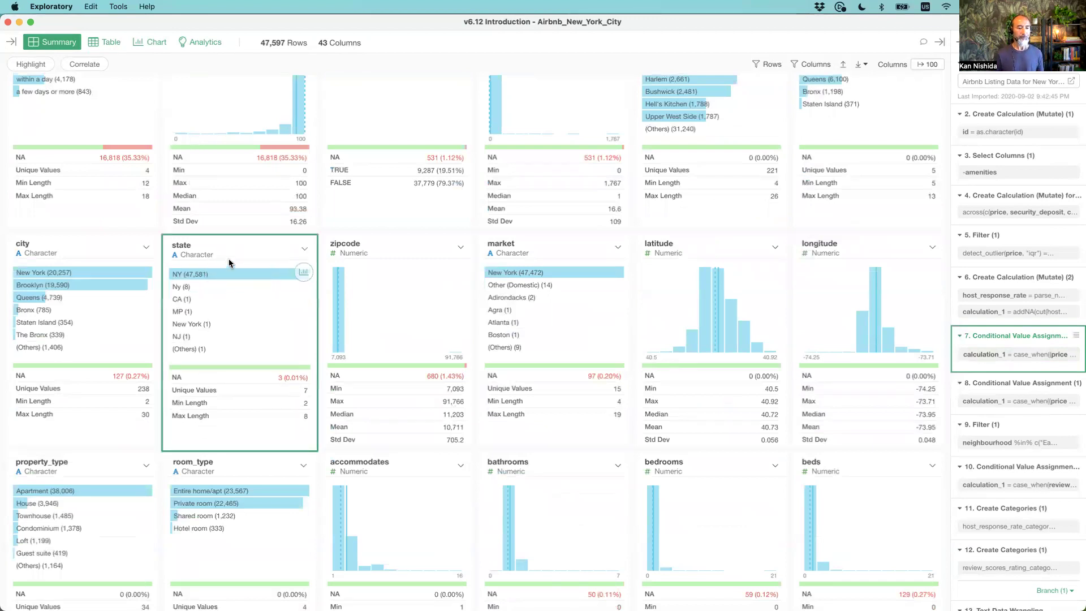
scroll(229, 262, "down", 6)
scroll(229, 262, "down", 4)
scroll(229, 262, "down", 5)
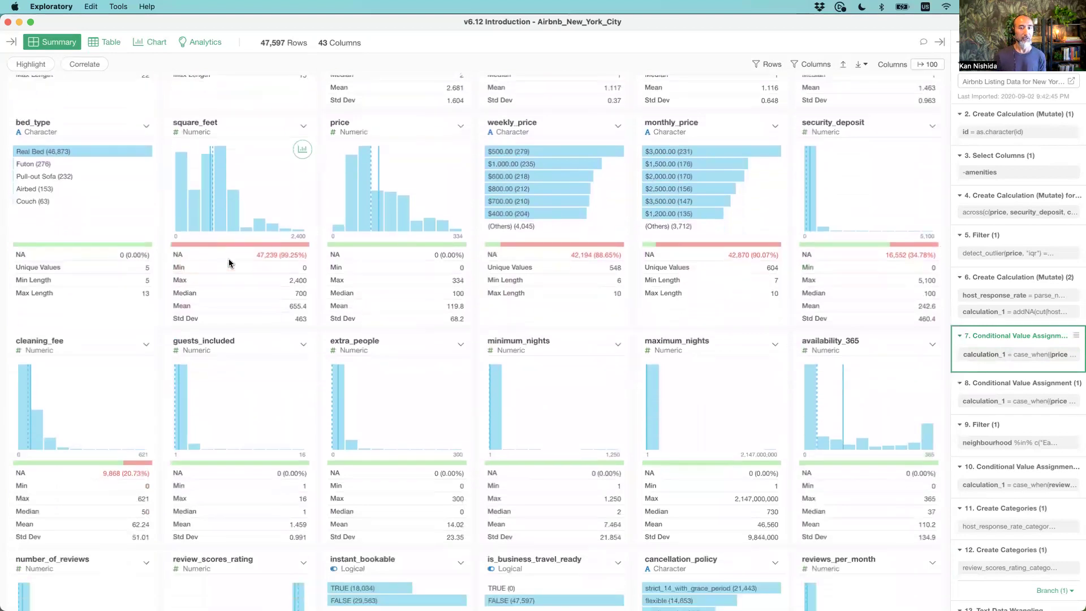
scroll(231, 261, "up", 4)
left_click(385, 135)
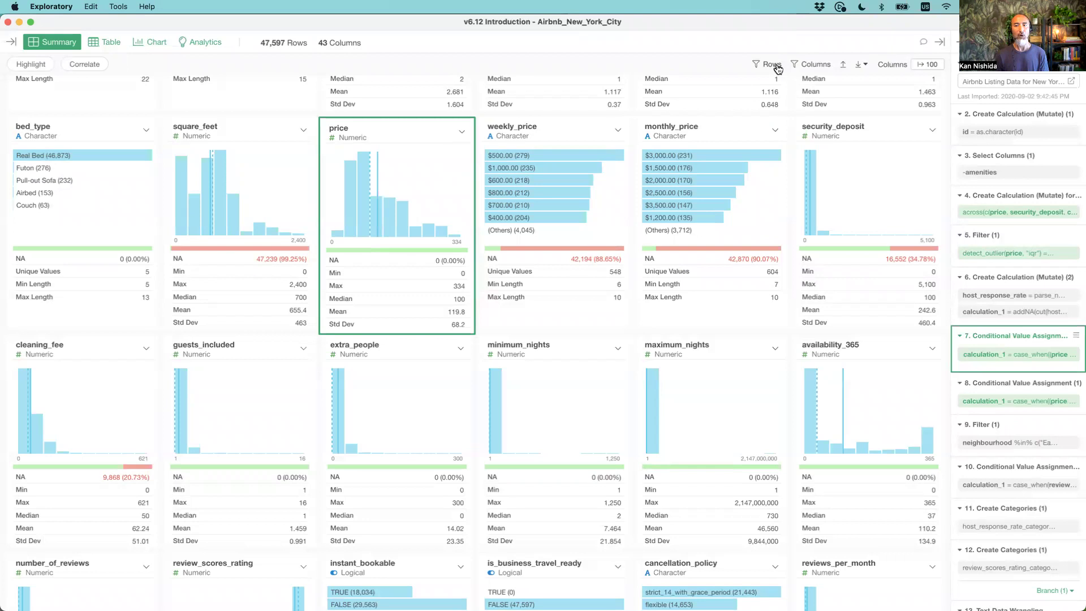
Start a row filter on the host_since column with the Later Than or Equal To operator
left_click(778, 69)
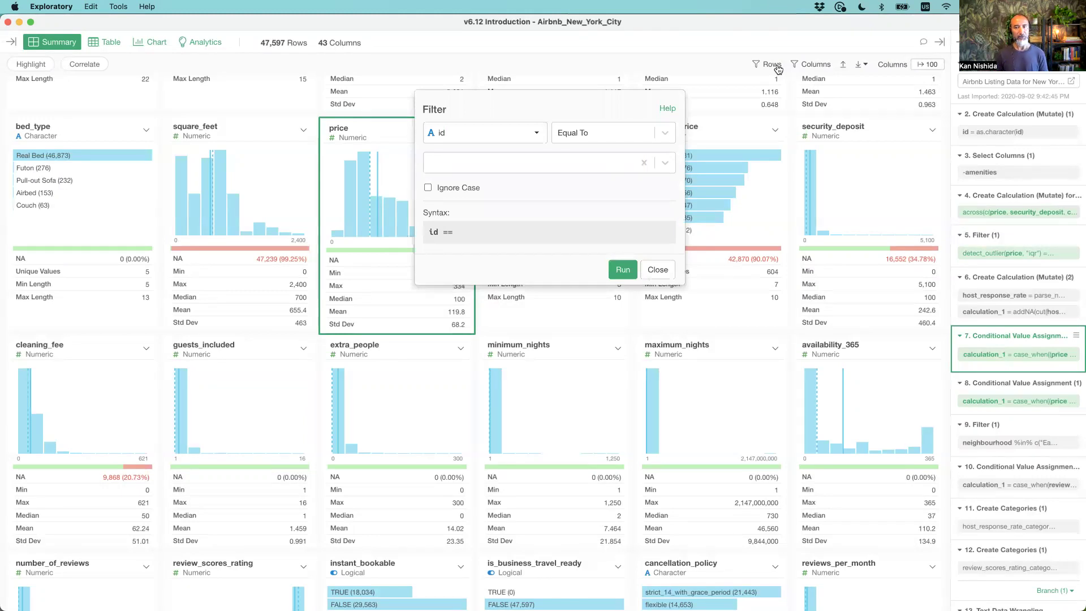
left_click(489, 140)
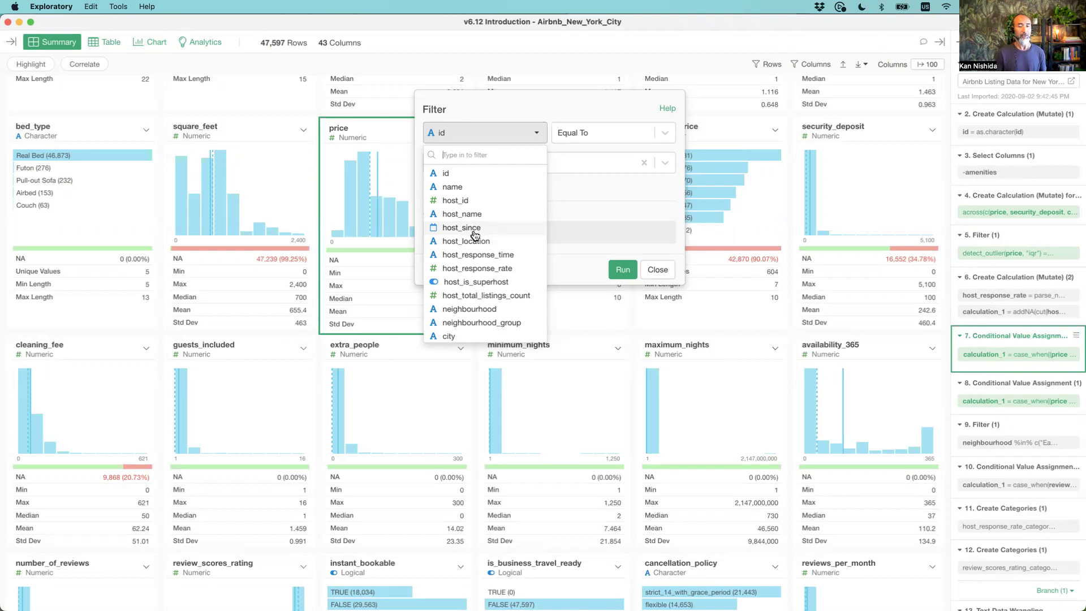
scroll(745, 191, "up", 15)
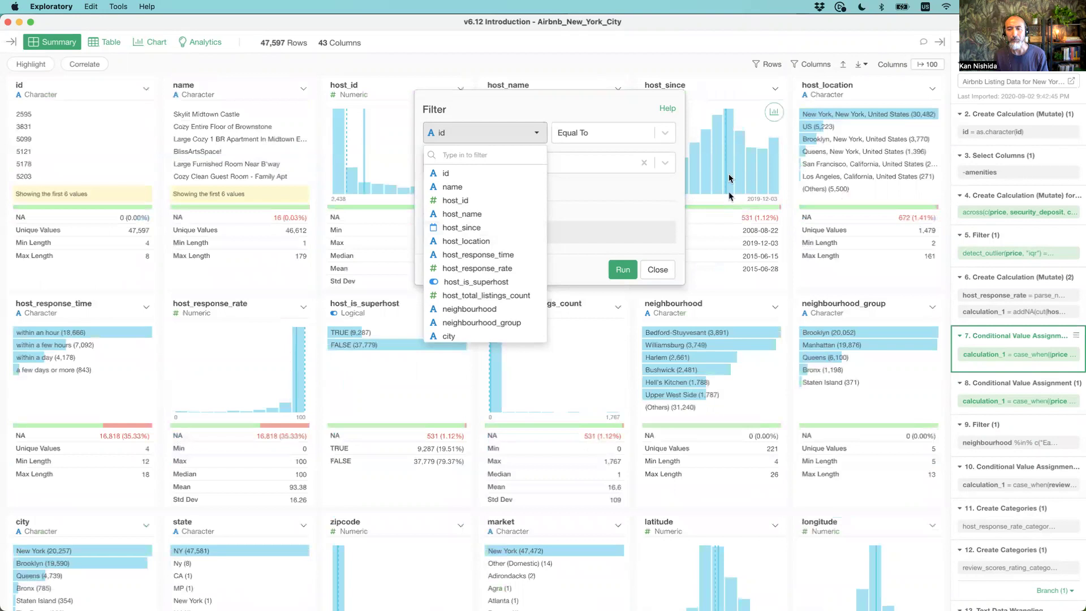
left_click(504, 234)
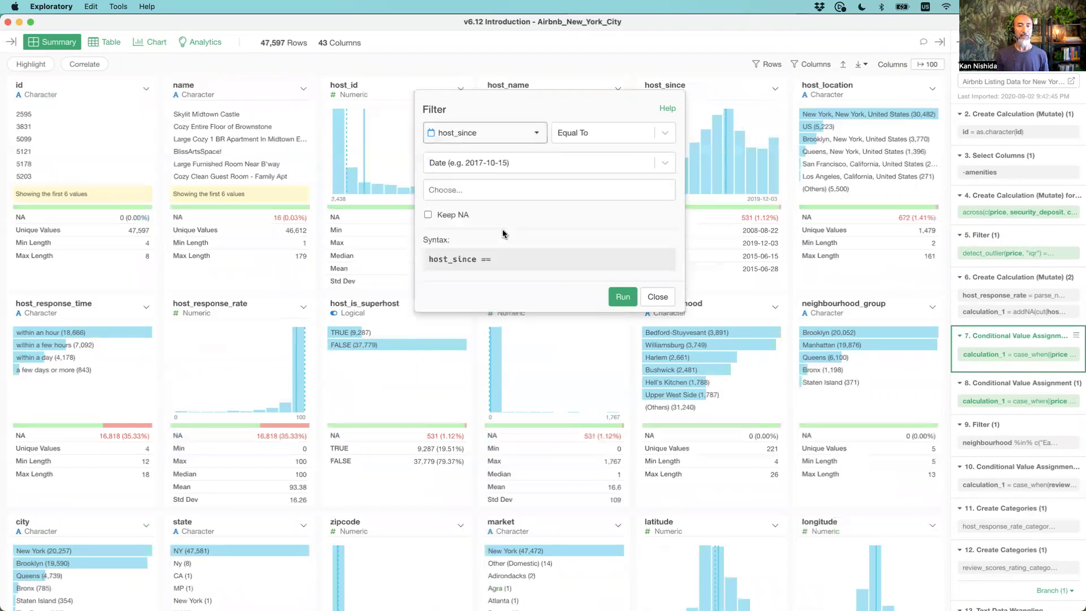
left_click(601, 131)
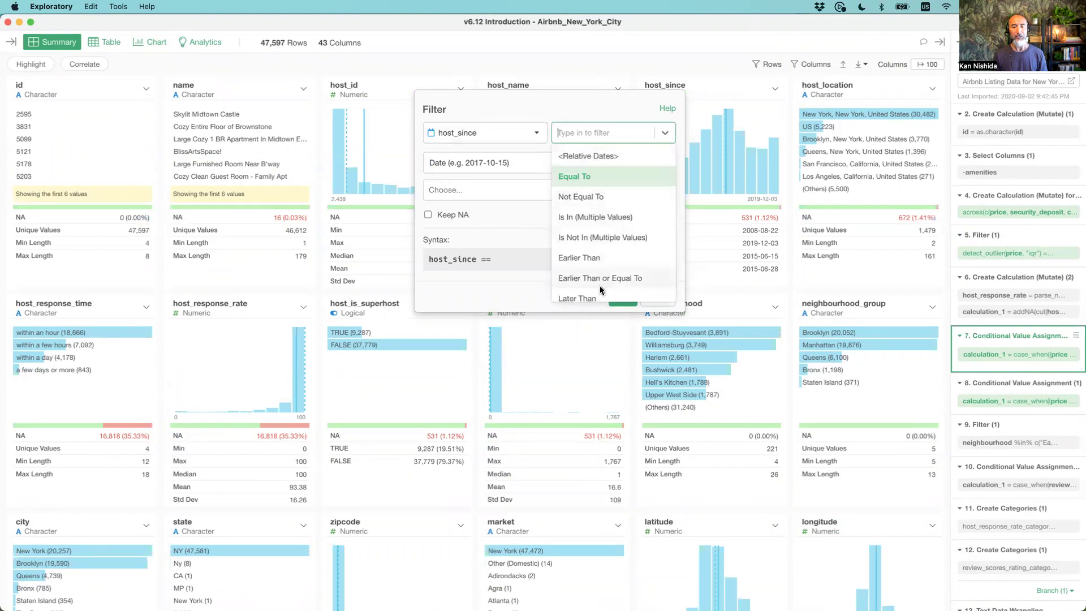
scroll(599, 282, "down", 3)
left_click(593, 232)
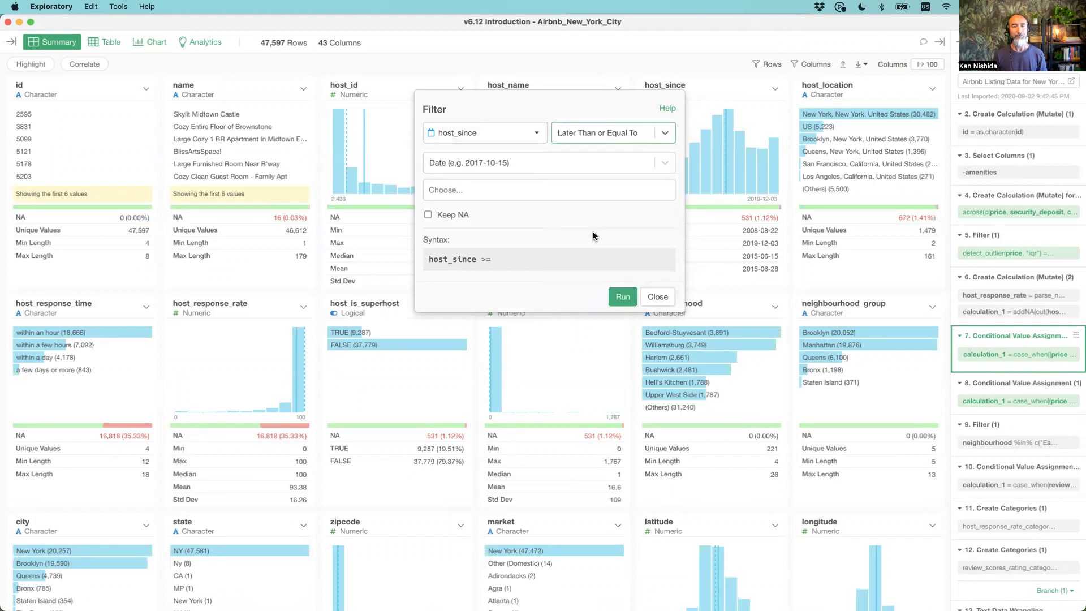
Compare host_since by Year against 2010 and run the row filter
left_click(473, 168)
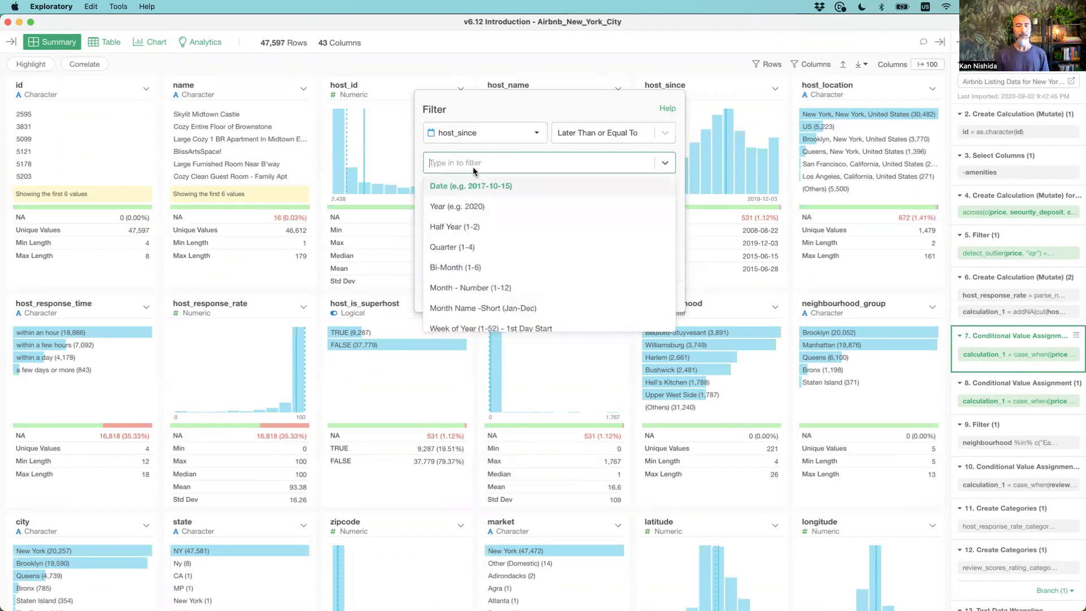
left_click(475, 206)
left_click(475, 195)
type("2010")
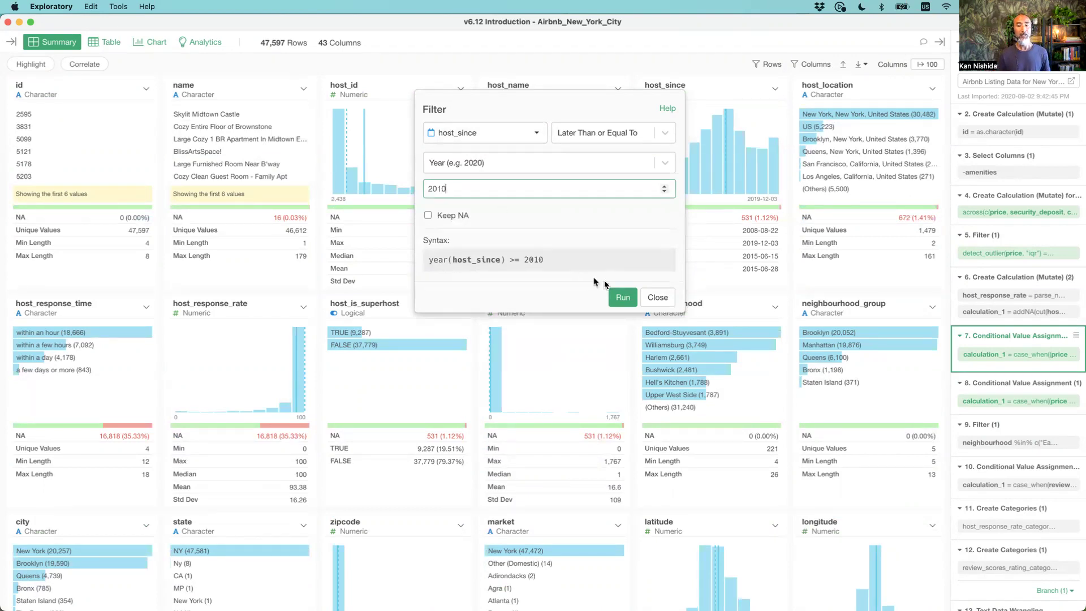
left_click(623, 297)
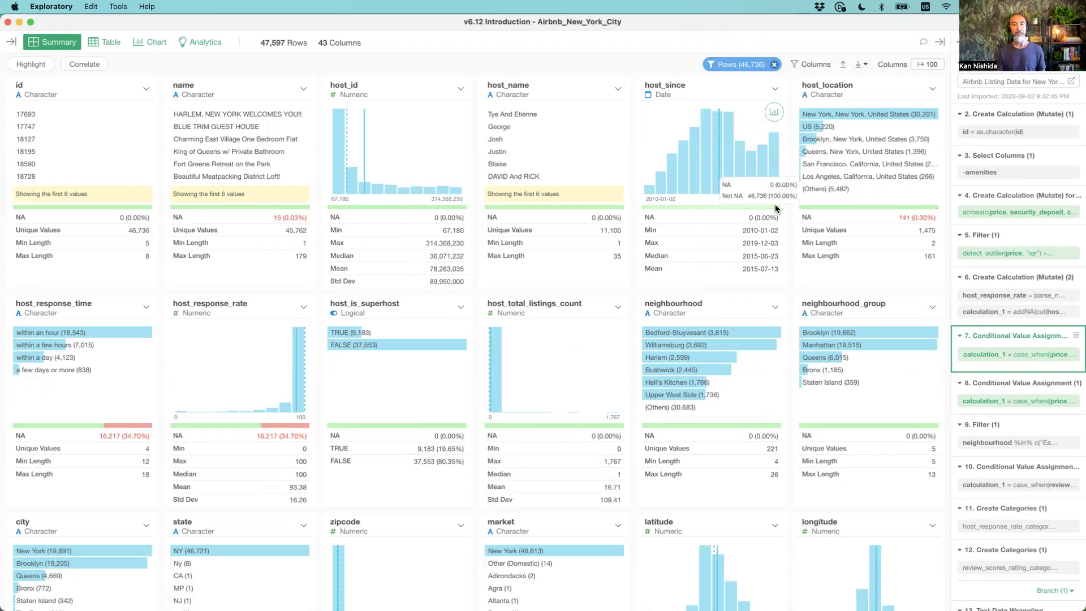
Add a second condition to the row filter, based on the neighbourhood_group column
mouse_move(755, 172)
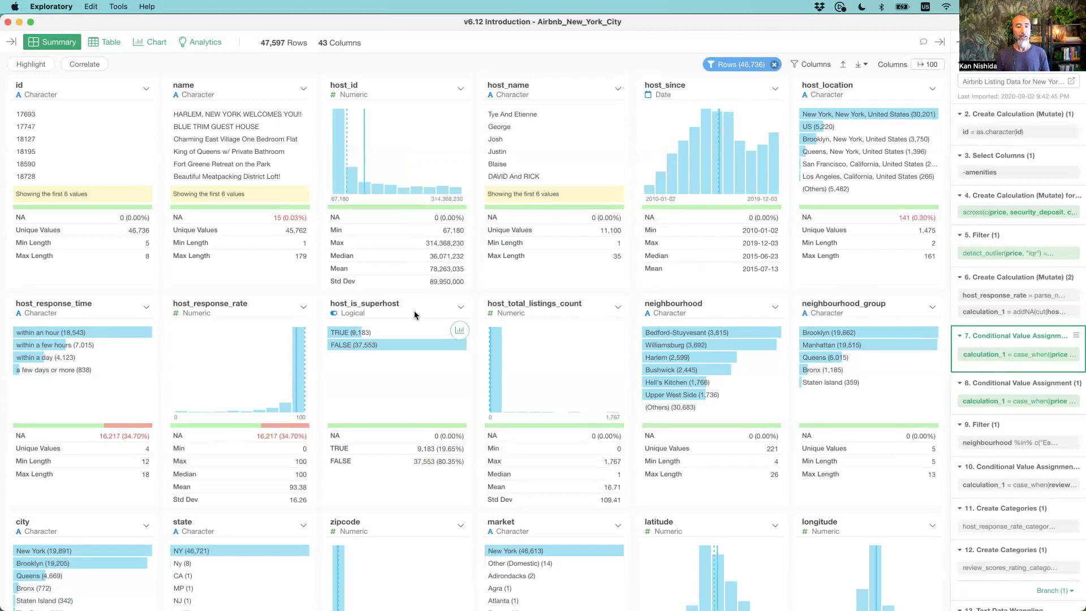
scroll(397, 347, "down", 7)
scroll(397, 347, "down", 5)
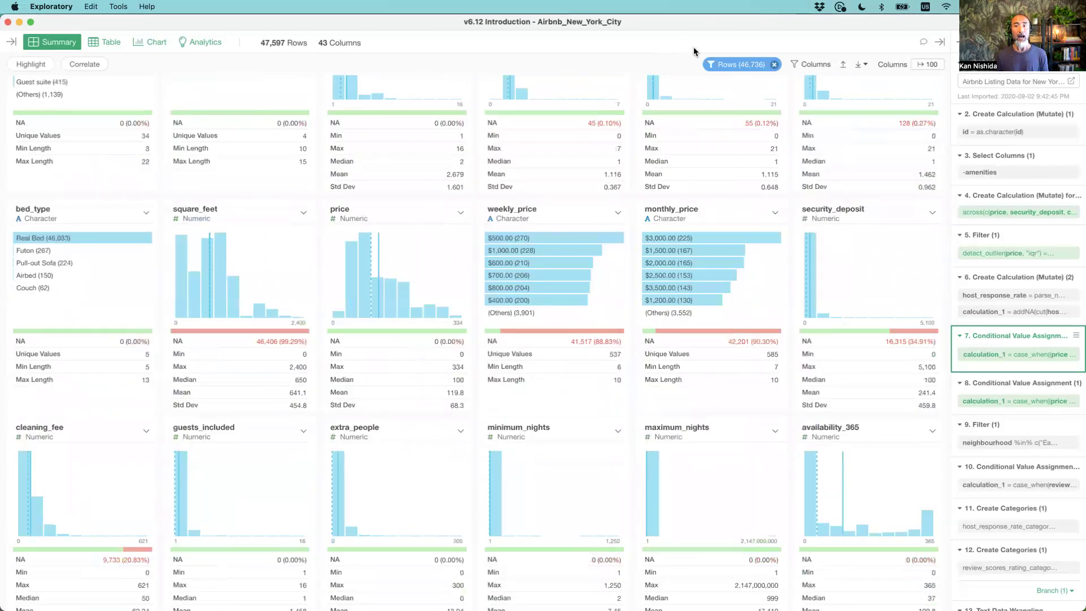
left_click(732, 69)
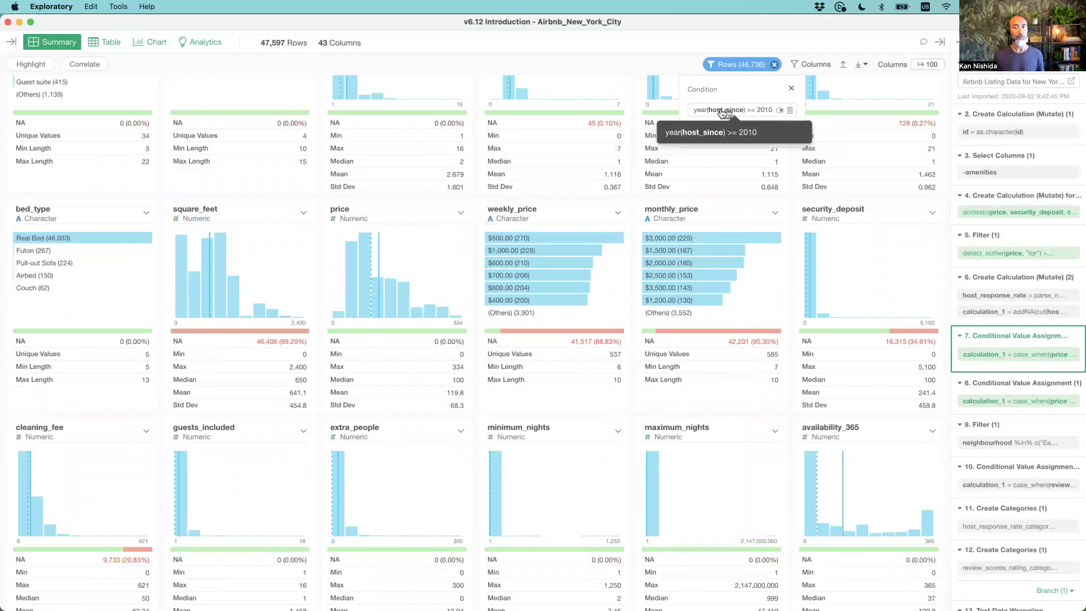
left_click(707, 133)
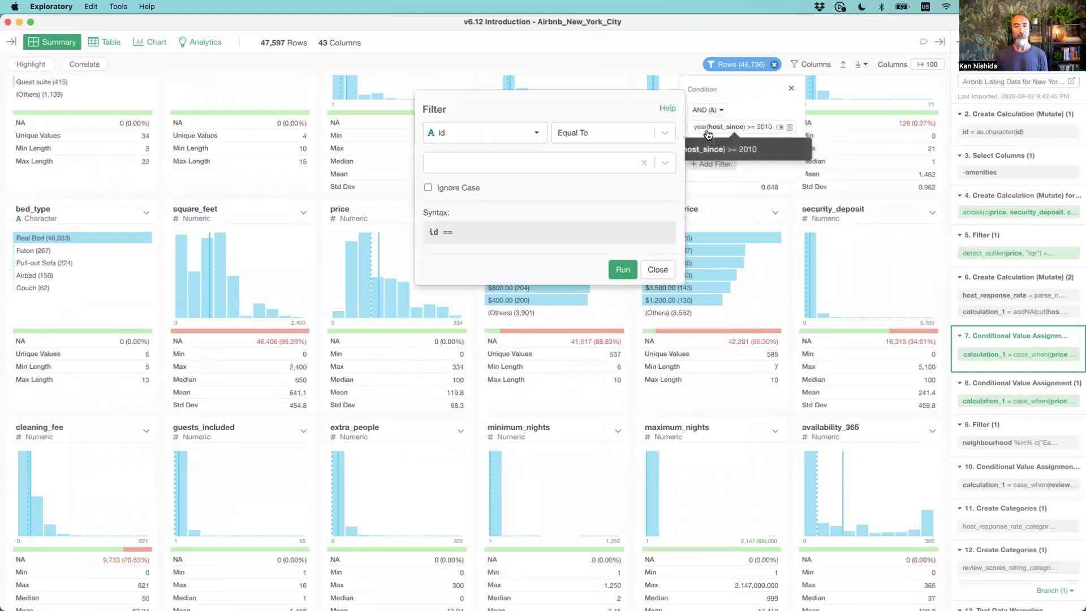
left_click(490, 132)
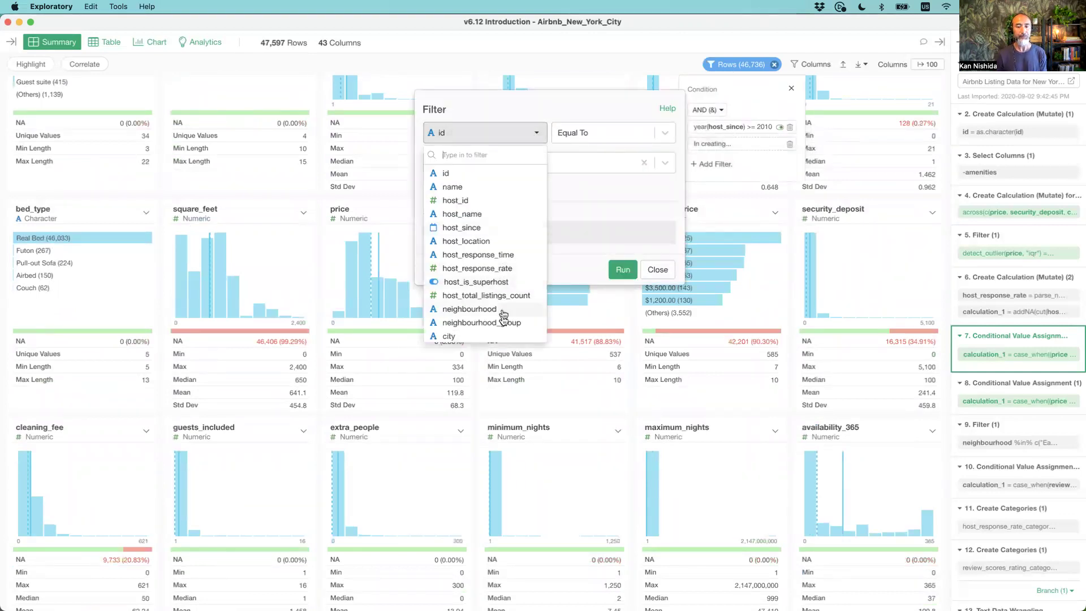
left_click(502, 336)
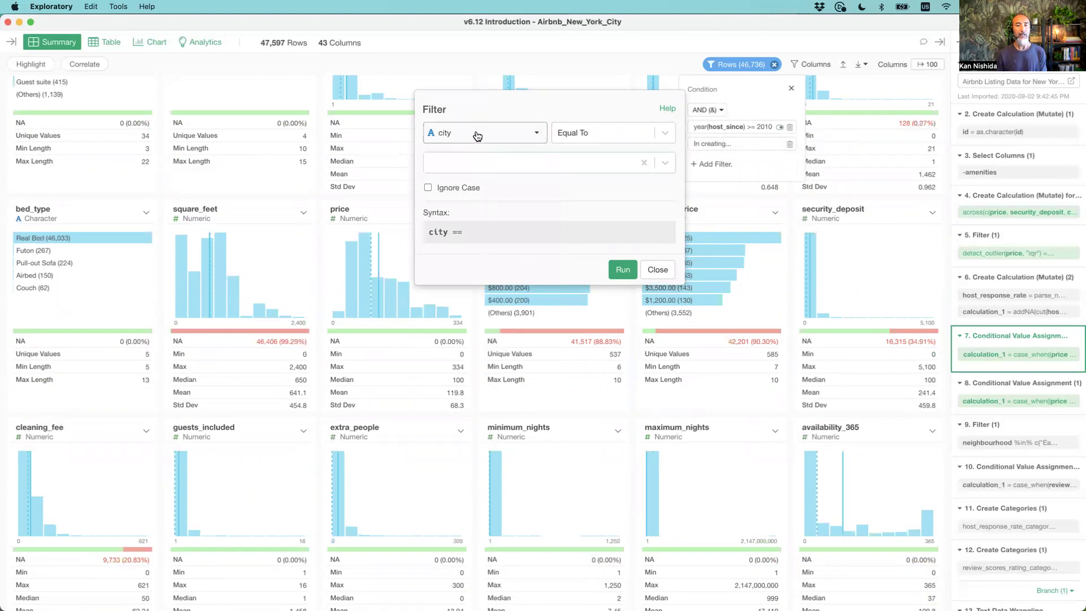
left_click(477, 133)
left_click(508, 322)
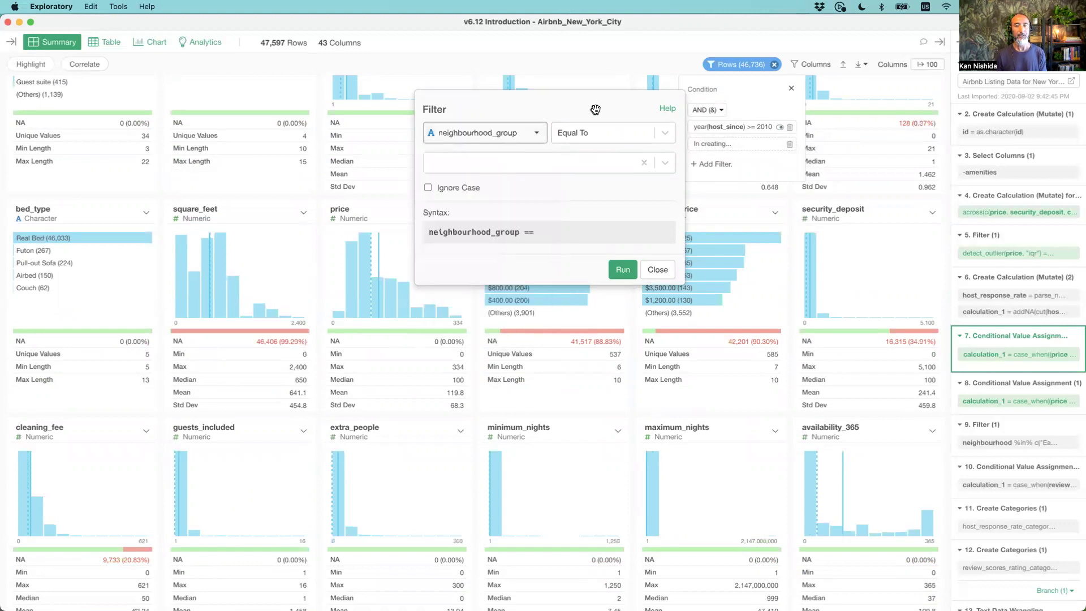
Set the condition to Is In (Multiple Values) with Brooklyn and Manhattan, and run the filter
left_click(597, 132)
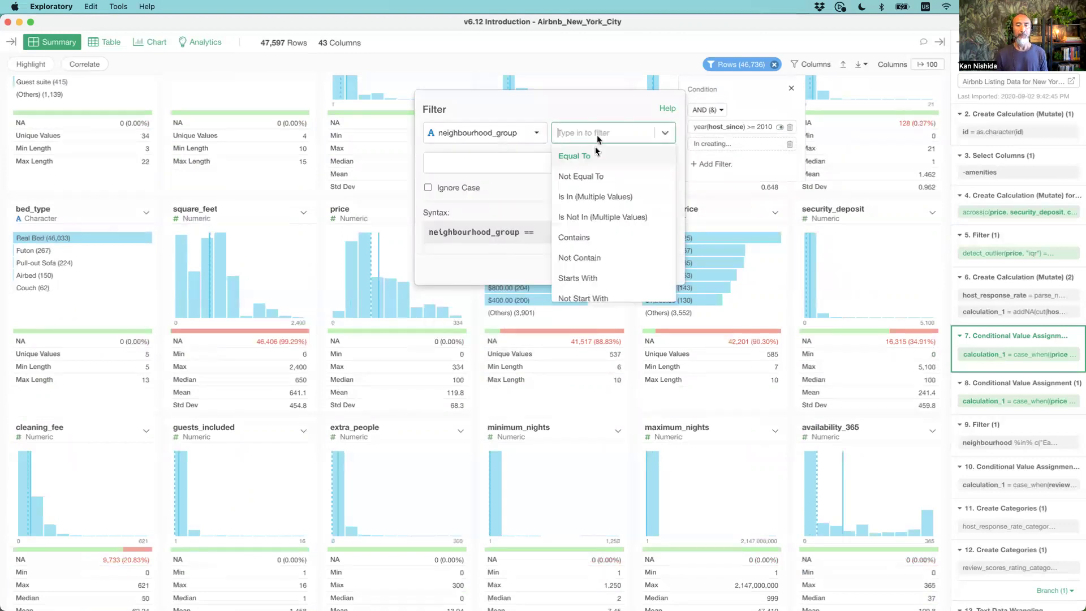
left_click(595, 201)
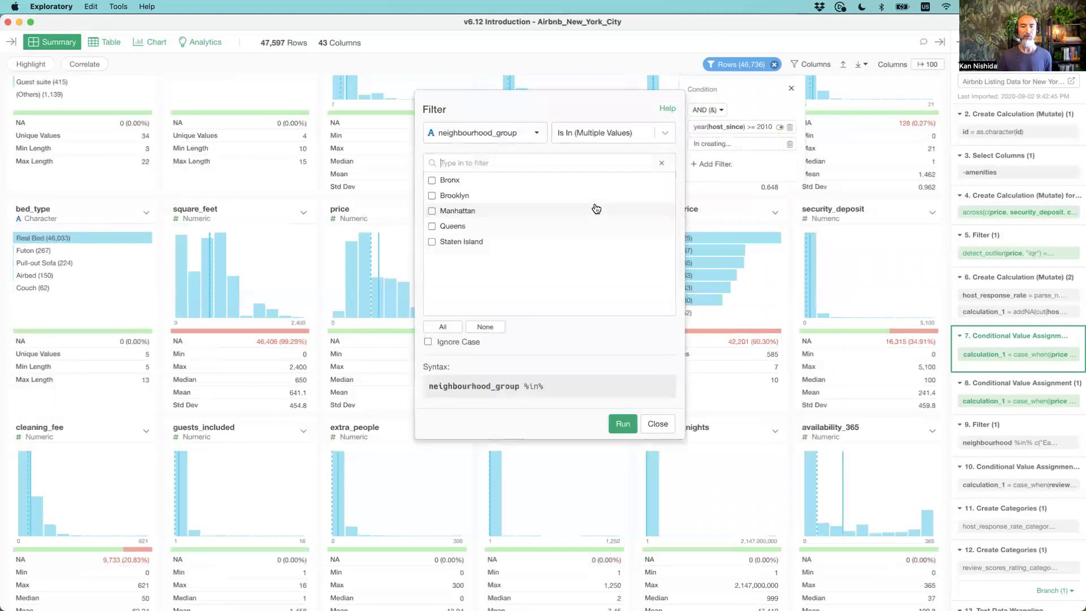
left_click(433, 196)
left_click(433, 210)
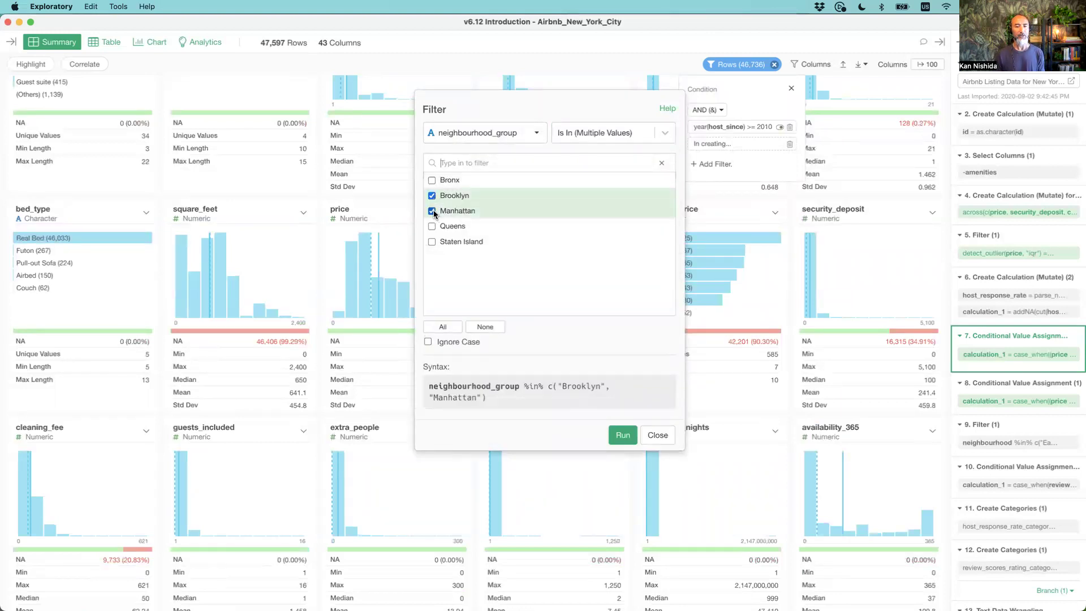
left_click(623, 436)
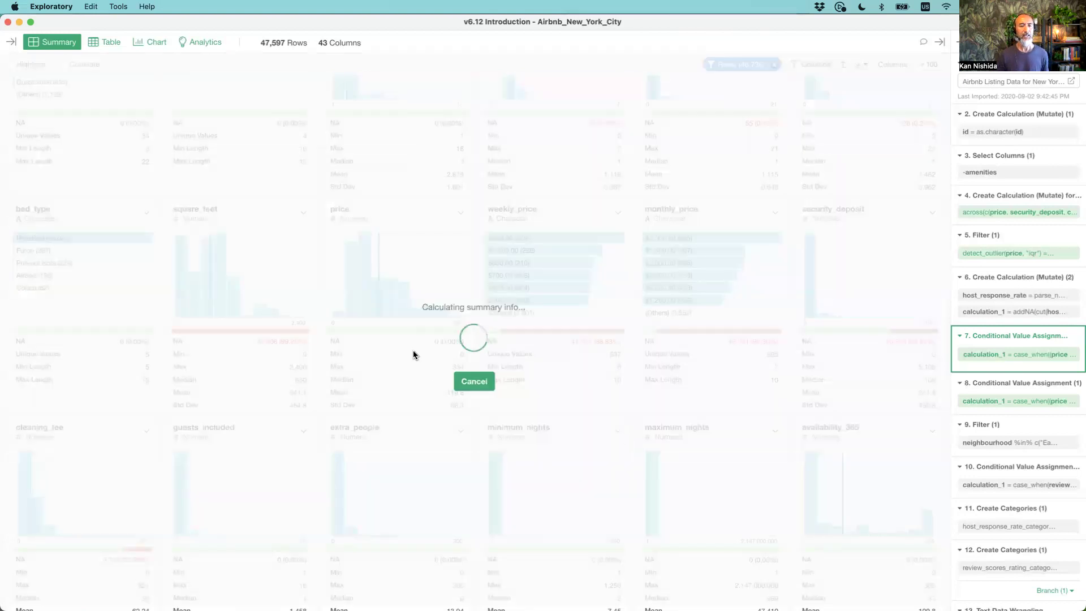
Select the price column and examine its distribution and statistics for the filtered rows
left_click(410, 228)
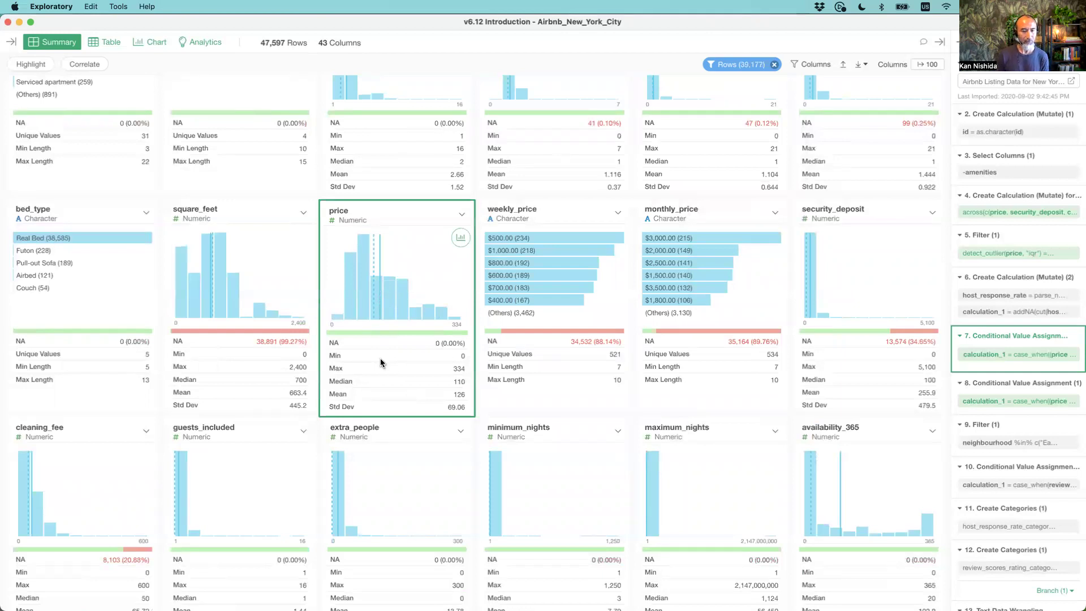
mouse_move(361, 289)
mouse_move(451, 333)
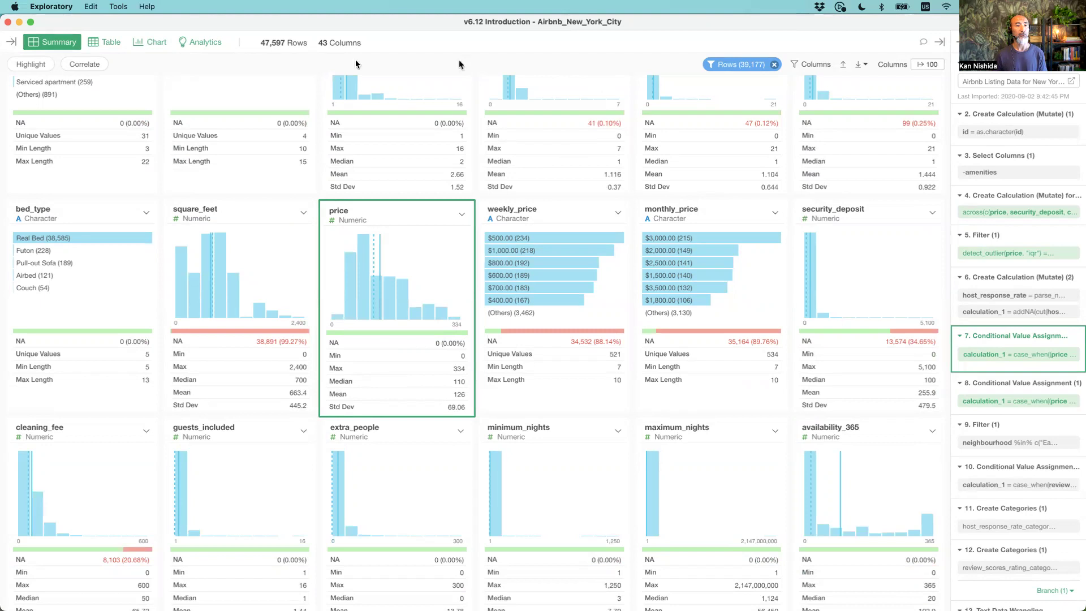
Check how the row filter carries over to the Table and Chart views, and return to the Summary view
left_click(99, 43)
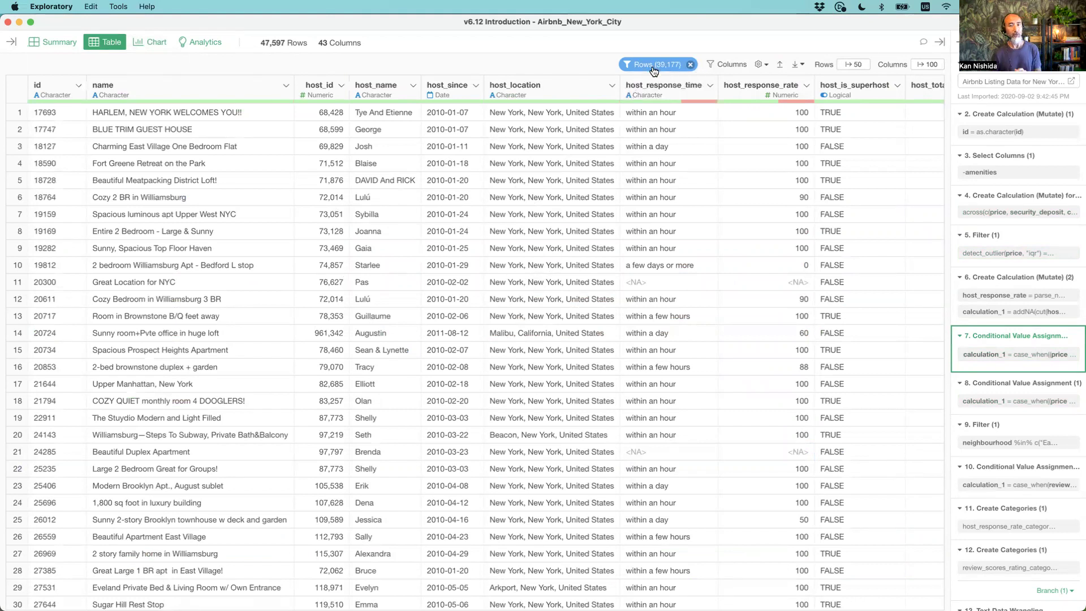
left_click(49, 43)
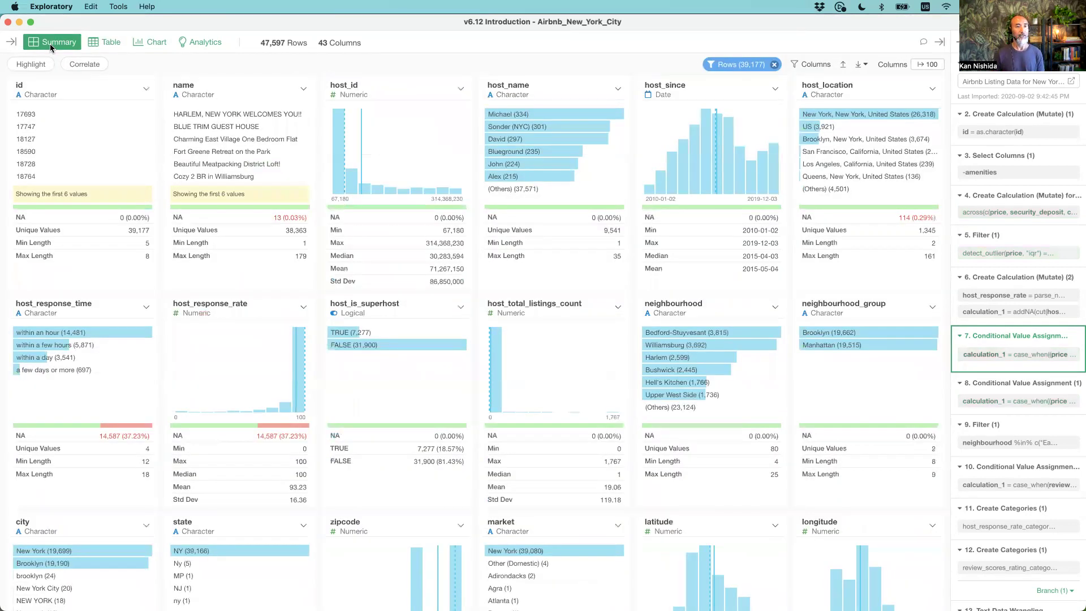
left_click(147, 40)
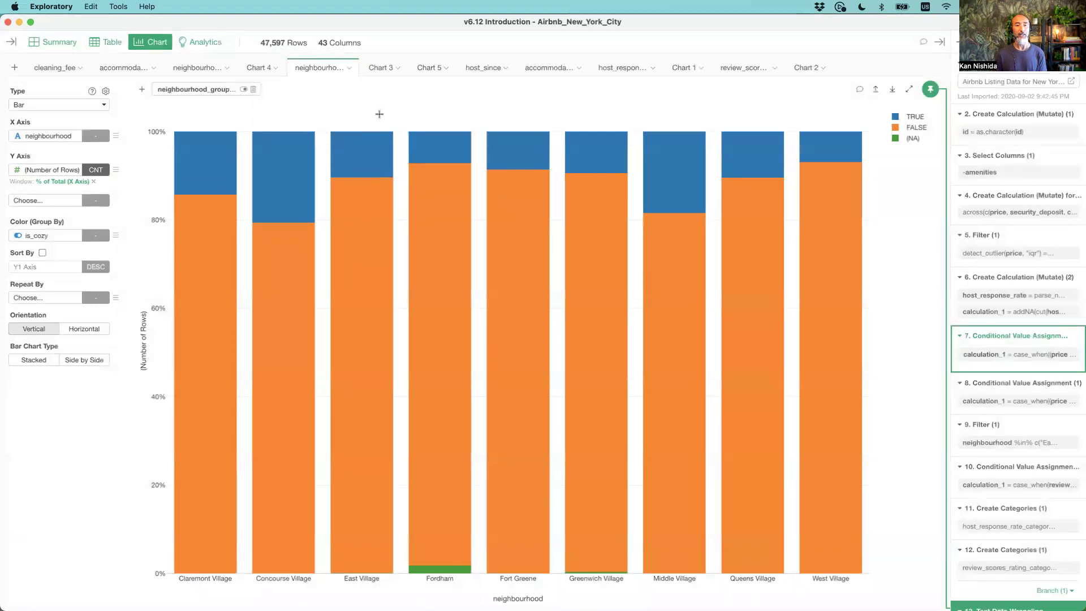
scroll(989, 351, "down", 2)
scroll(989, 352, "down", 2)
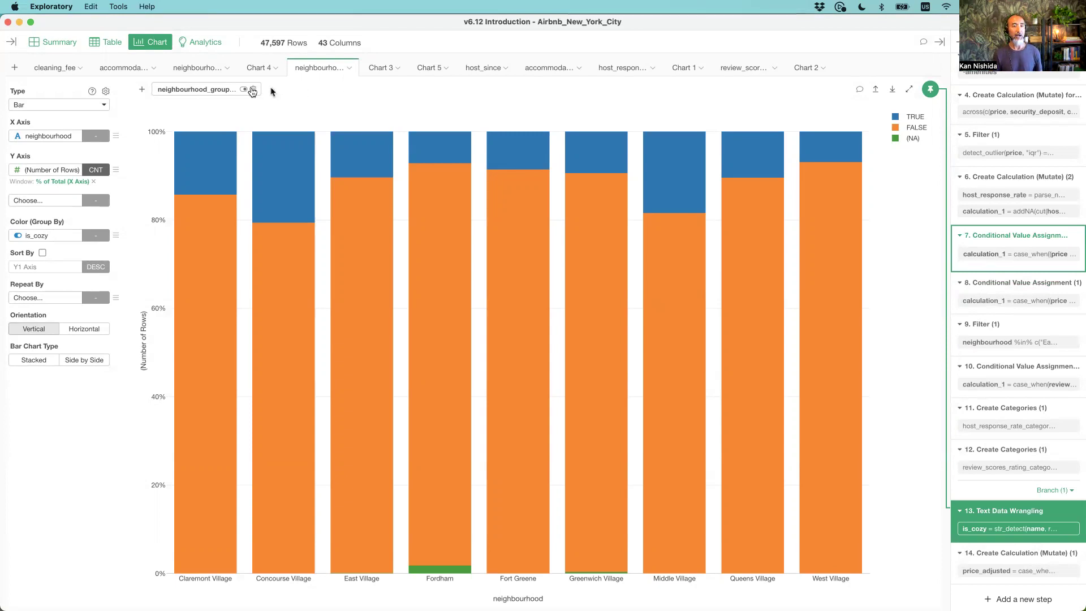
left_click(63, 49)
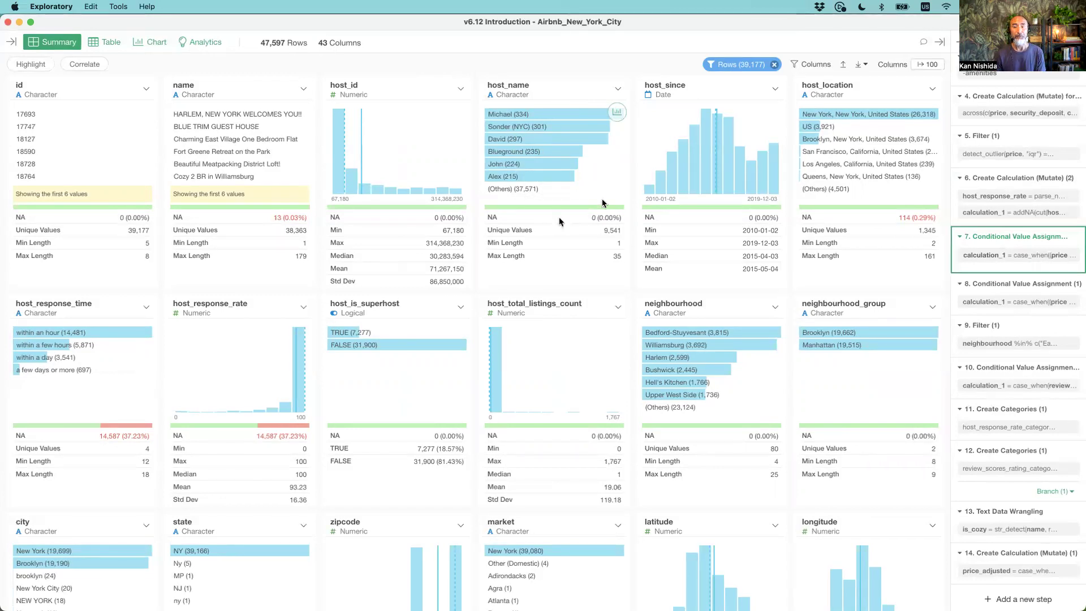
Filter the summary view to columns whose names contain "host", and clear that column search
left_click(810, 68)
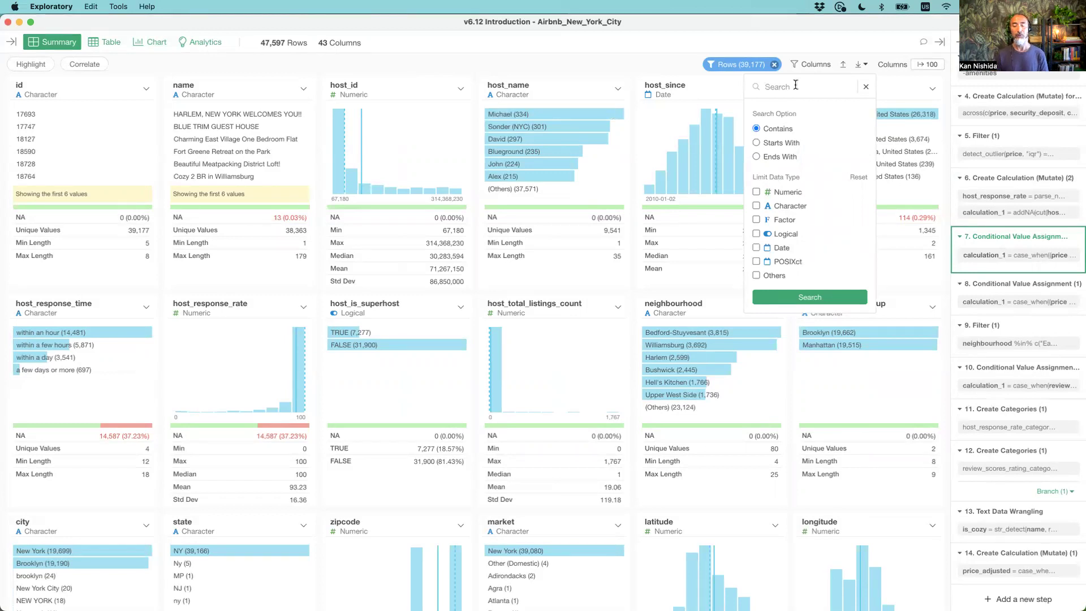
type("host")
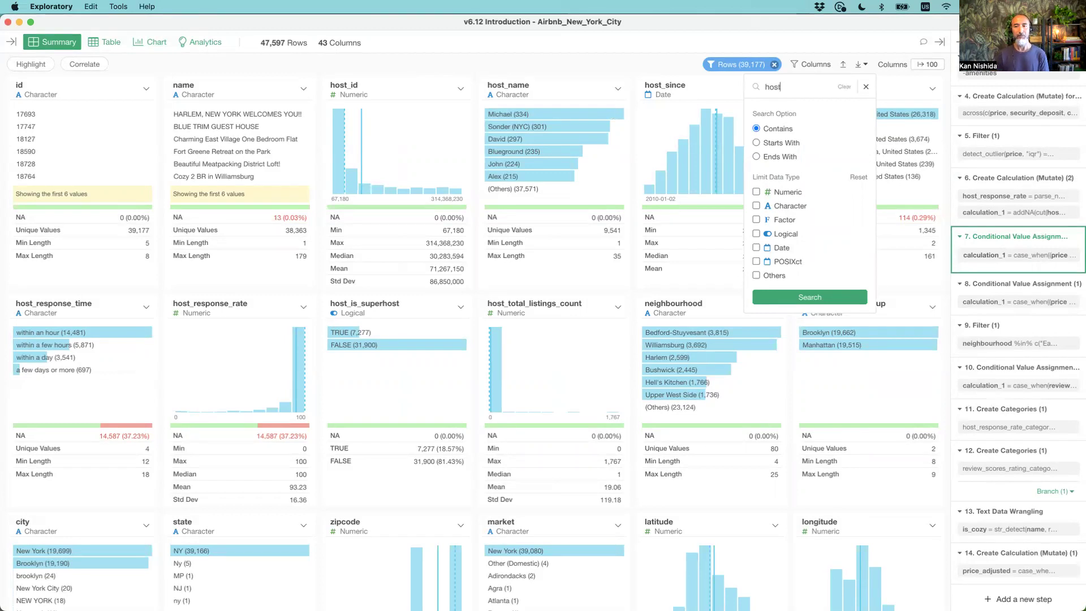
left_click(804, 299)
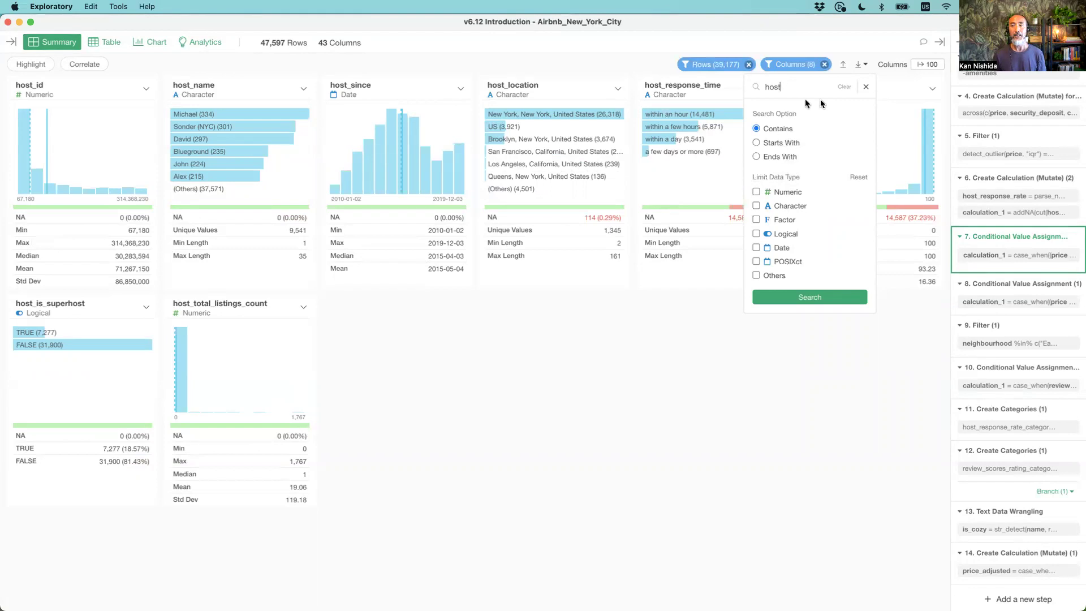
left_click(846, 88)
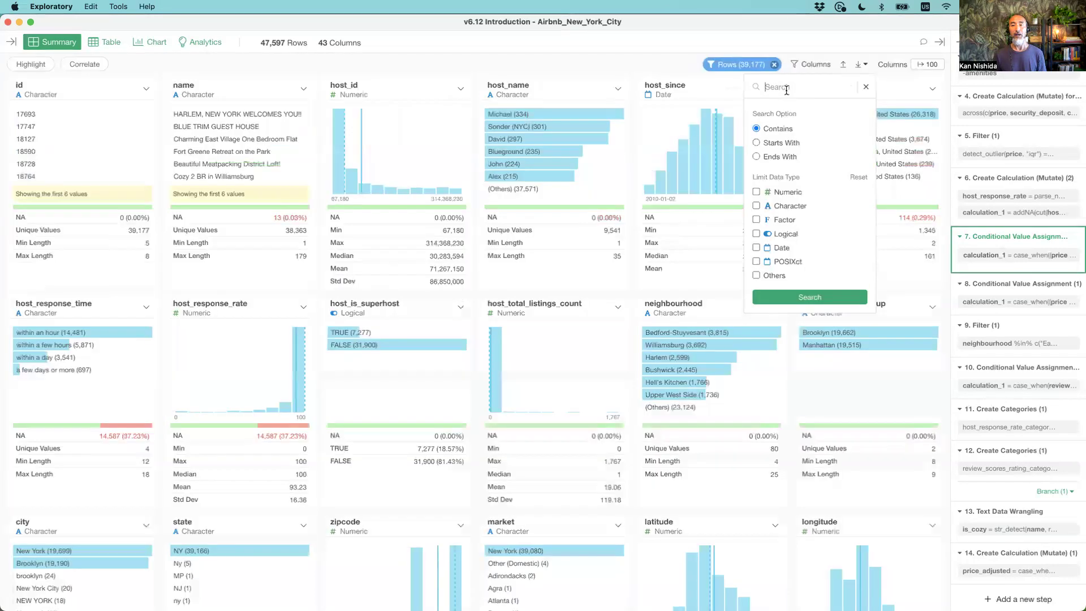
Limit the displayed columns to the Numeric data type and narrow them to names containing "host"
left_click(756, 193)
left_click(801, 297)
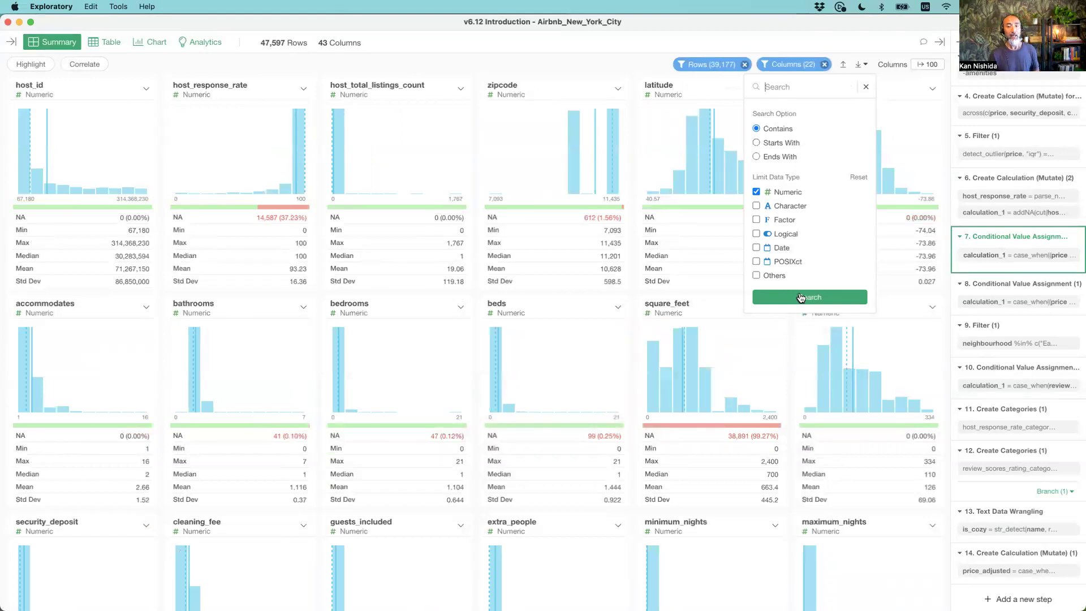
scroll(429, 347, "down", 6)
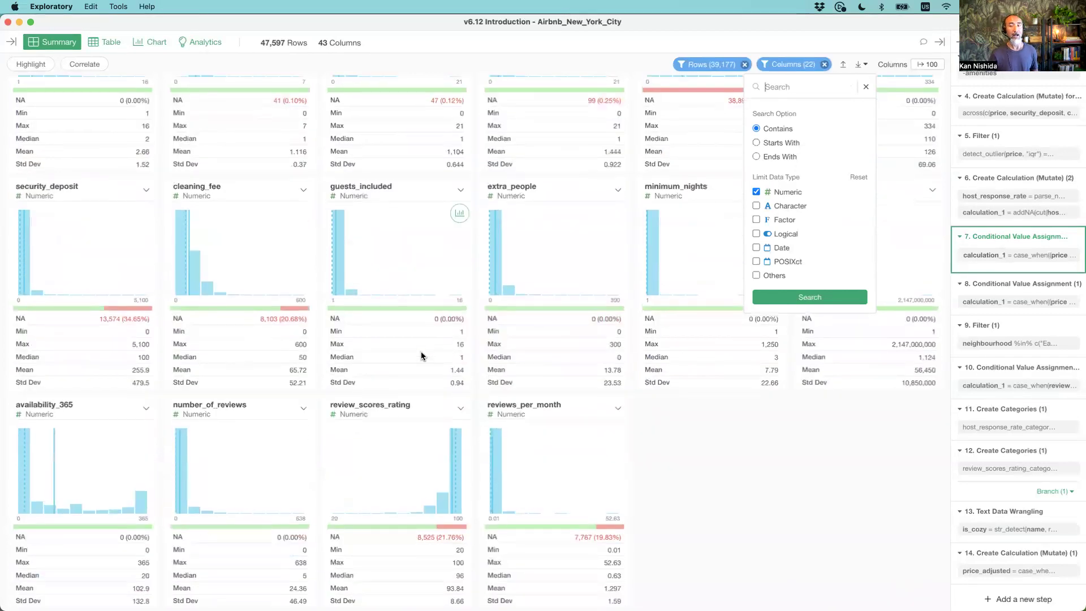
scroll(420, 354, "up", 3)
scroll(420, 352, "up", 3)
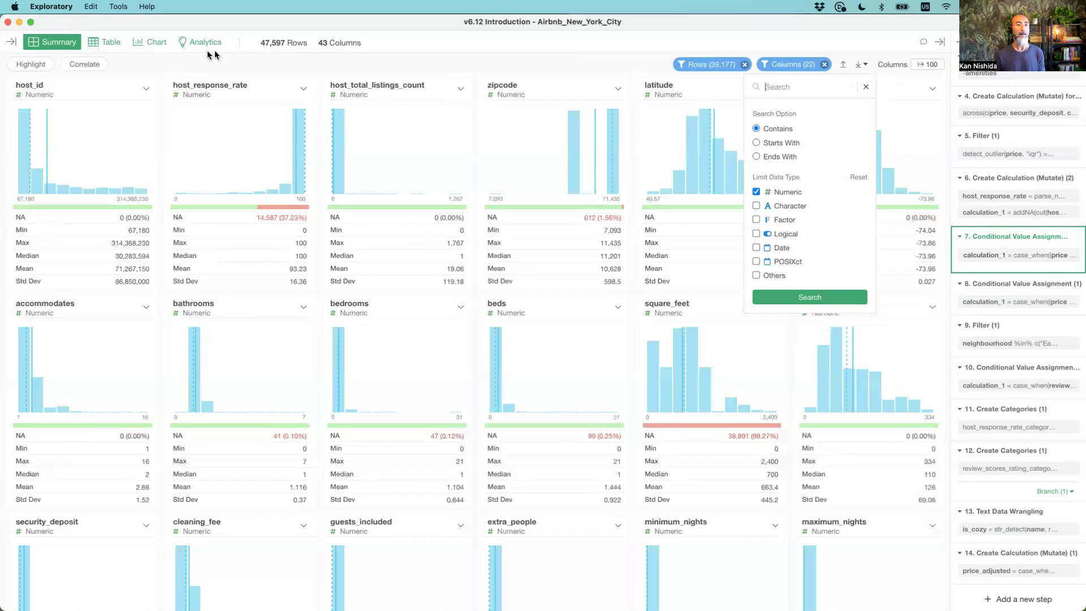
type("host")
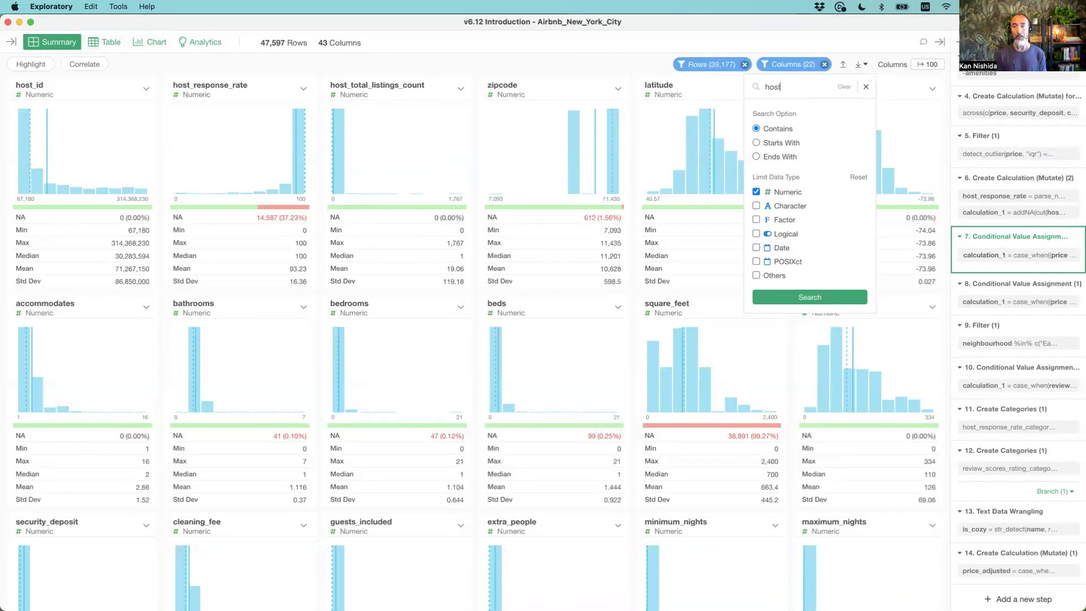
left_click(821, 296)
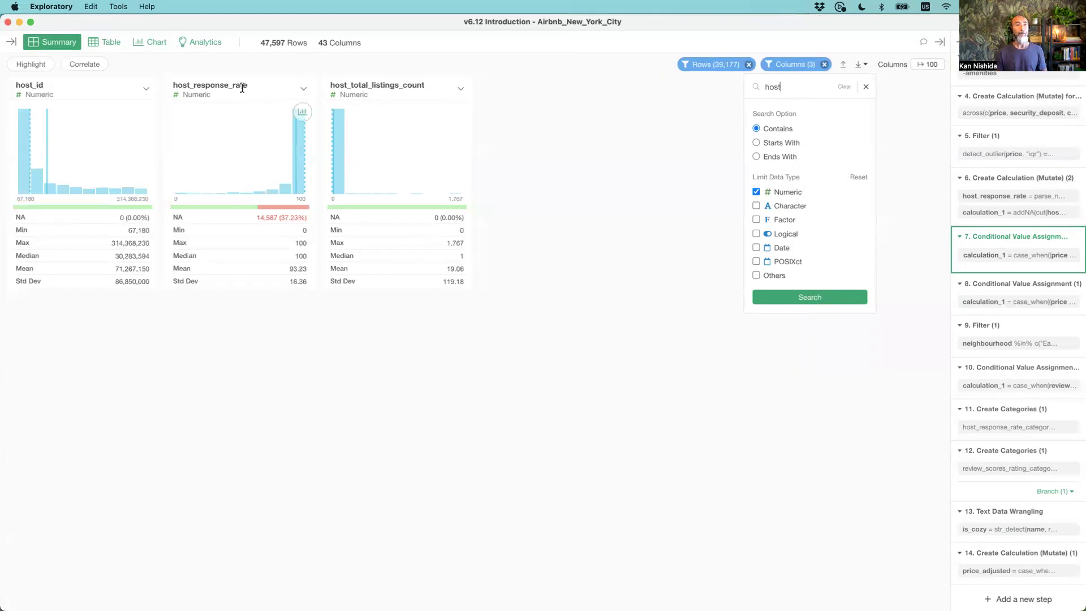
Check how the column filter carries over to the Table view, and delete the column filter back in the Summary view
left_click(112, 43)
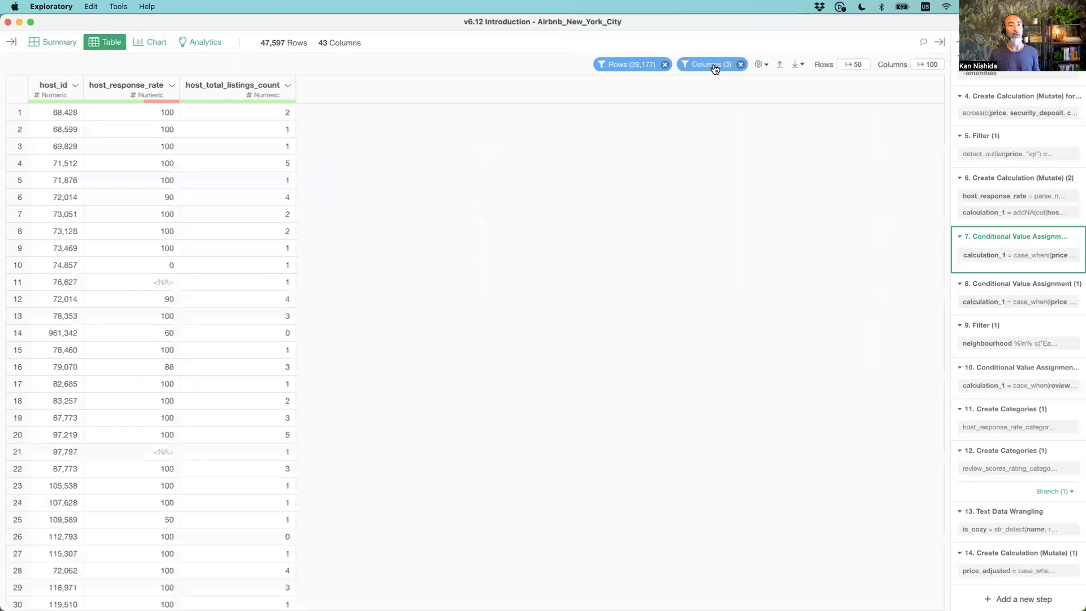
left_click(53, 43)
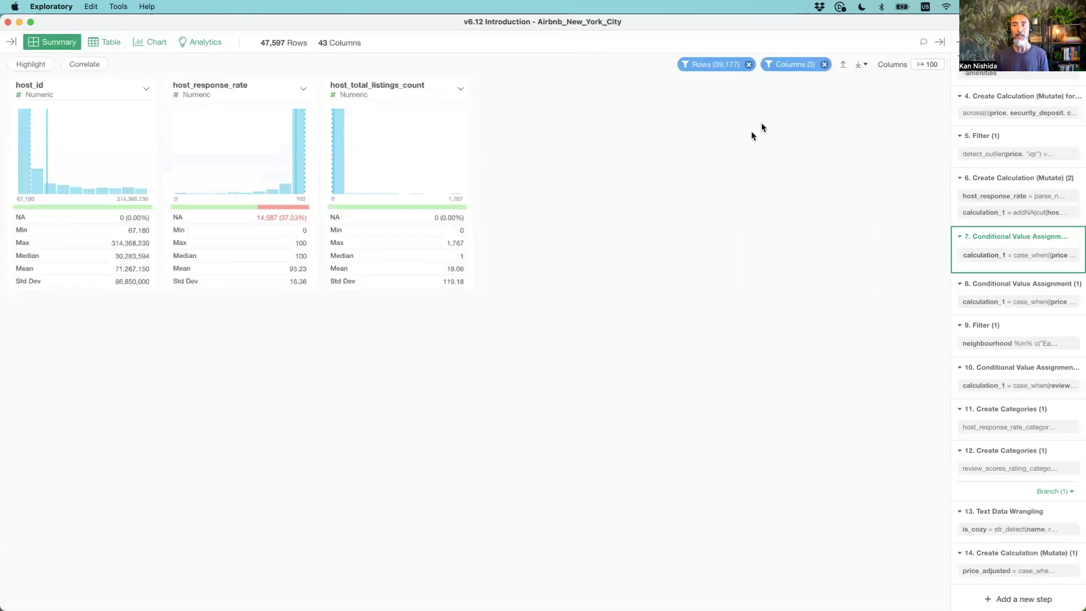
left_click(824, 65)
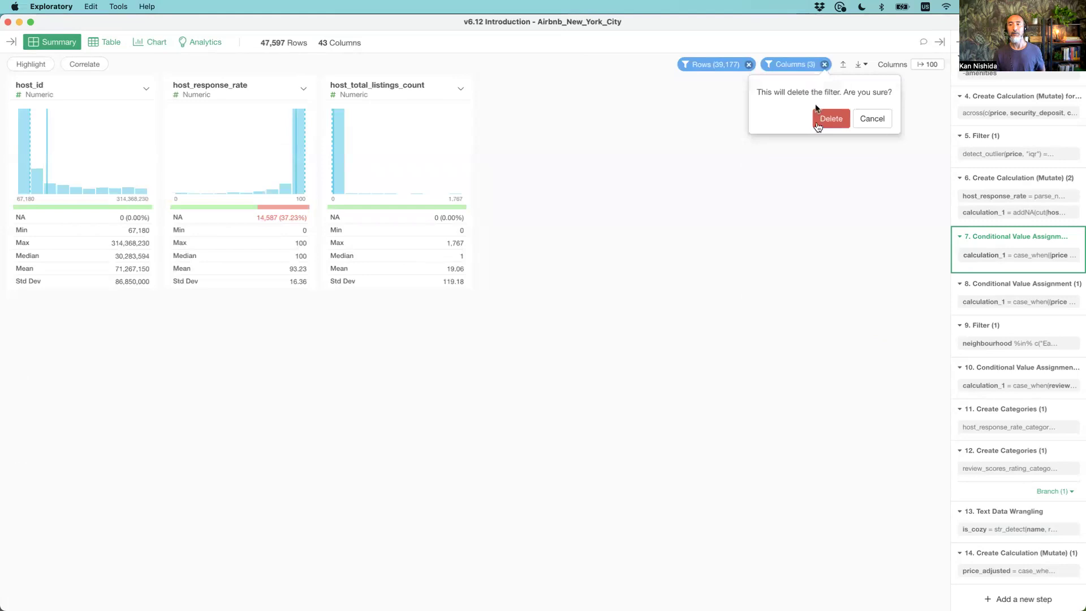
left_click(836, 119)
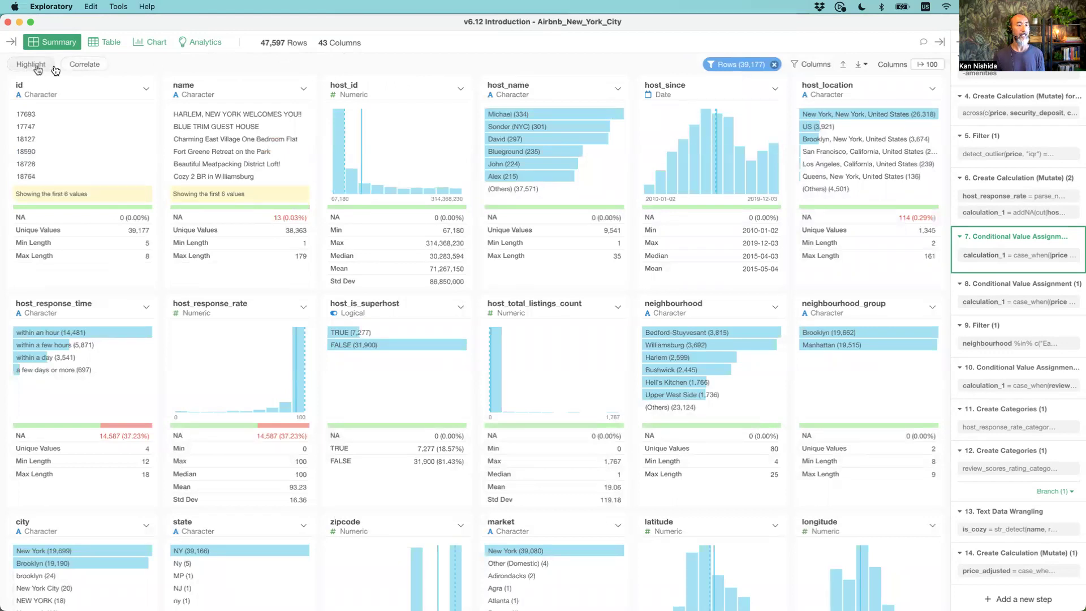
Turn on the Correlate mode in the summary view with price as the target column
left_click(85, 65)
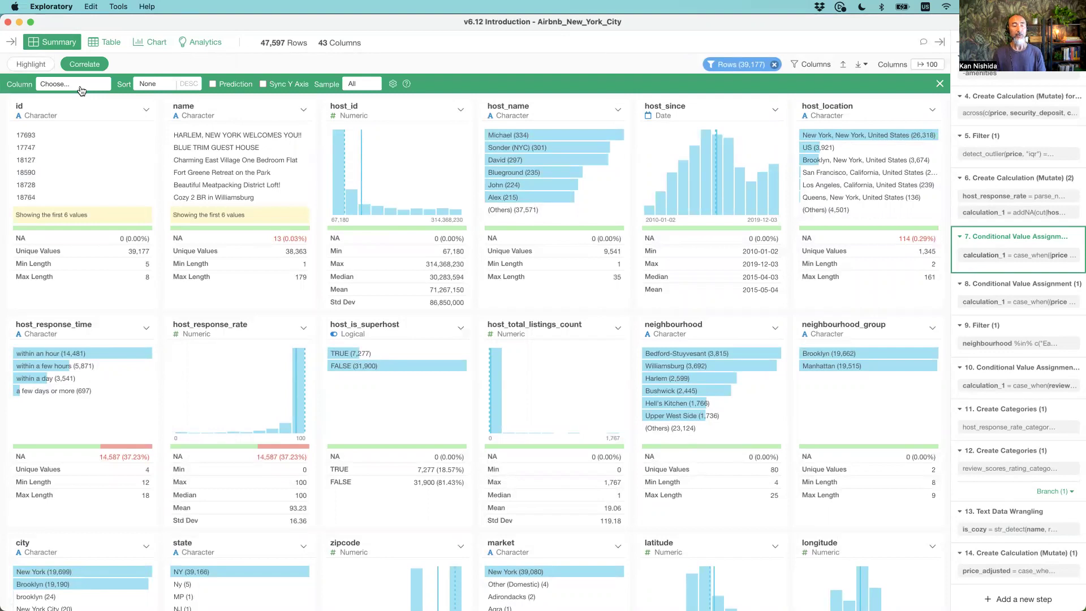
scroll(396, 317, "down", 10)
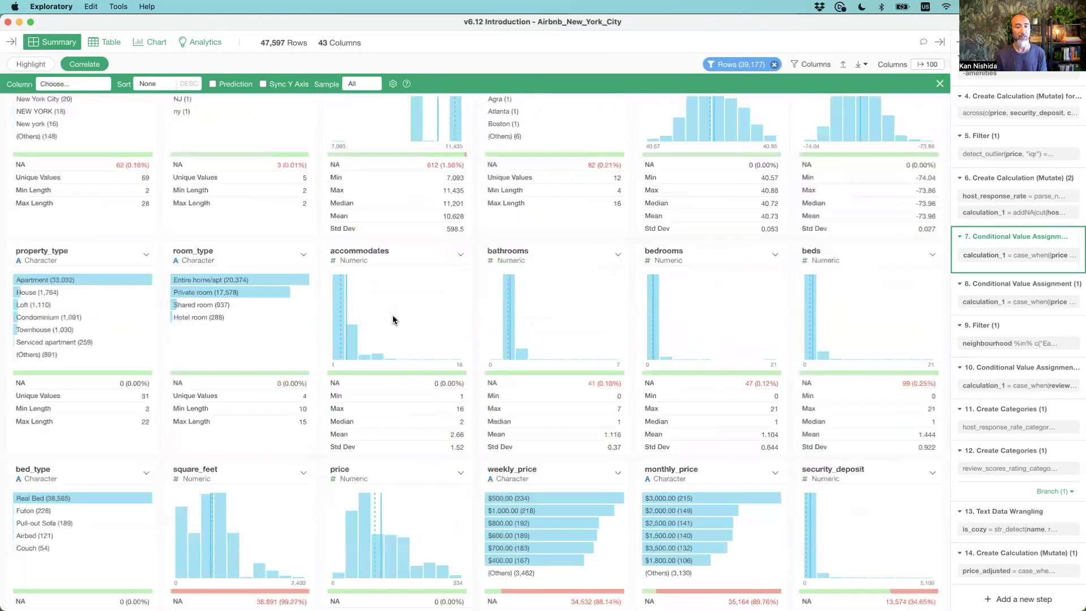
scroll(394, 321, "down", 4)
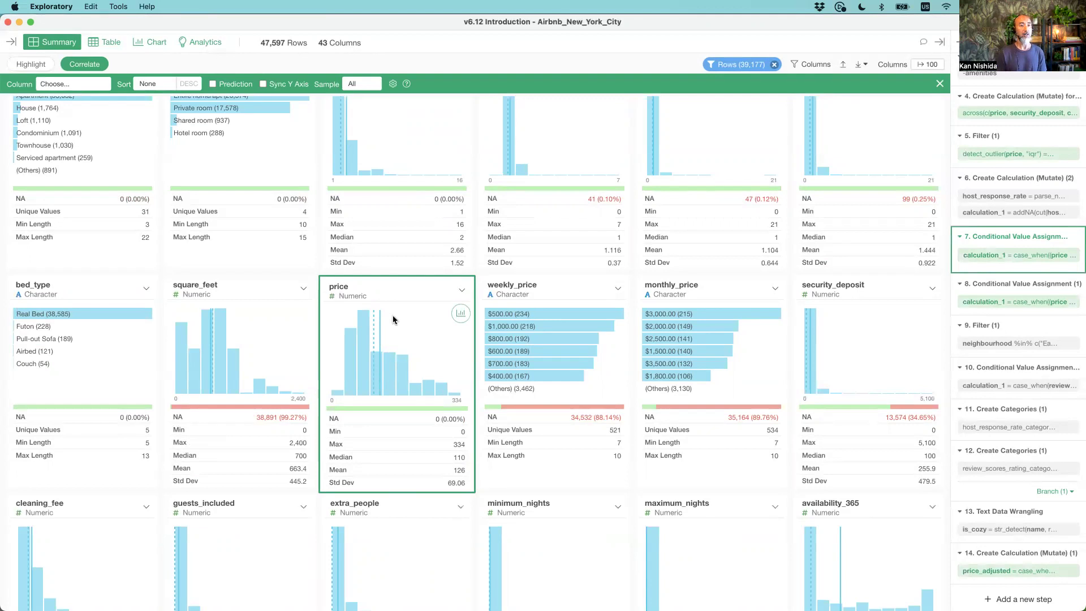
left_click(66, 82)
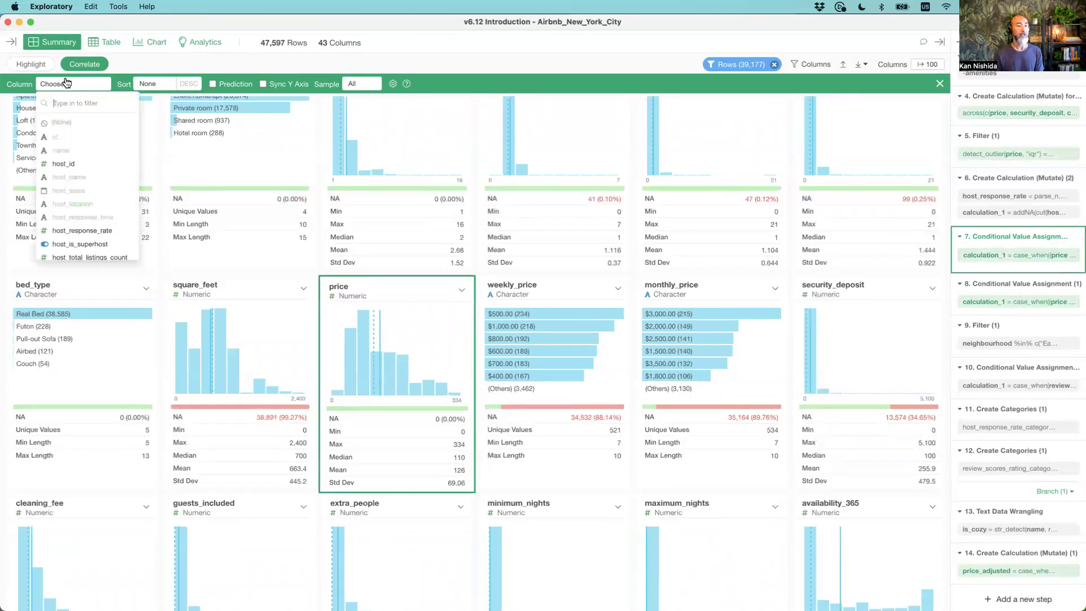
scroll(85, 186, "down", 5)
scroll(85, 189, "down", 3)
left_click(83, 193)
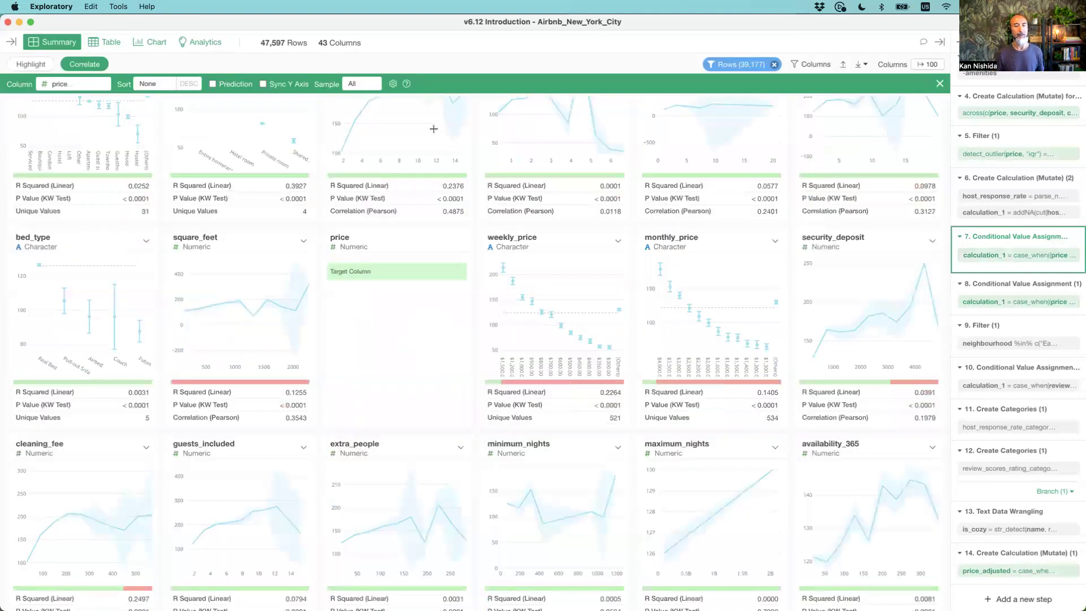
Sort the correlation charts by R Squared in descending order and review the most strongly related columns
scroll(433, 129, "up", 10)
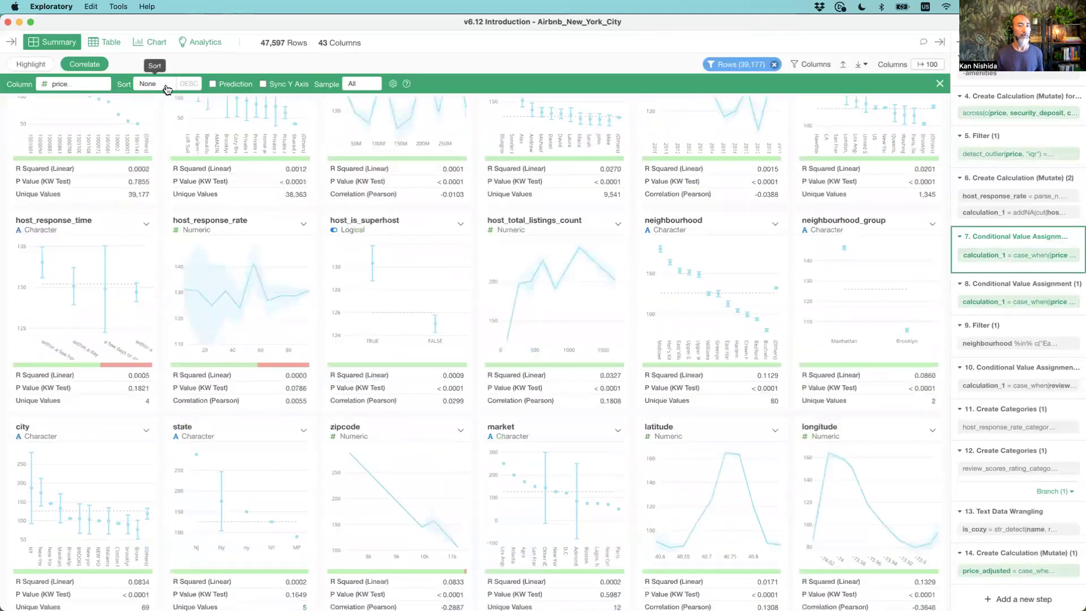
left_click(173, 84)
left_click(171, 117)
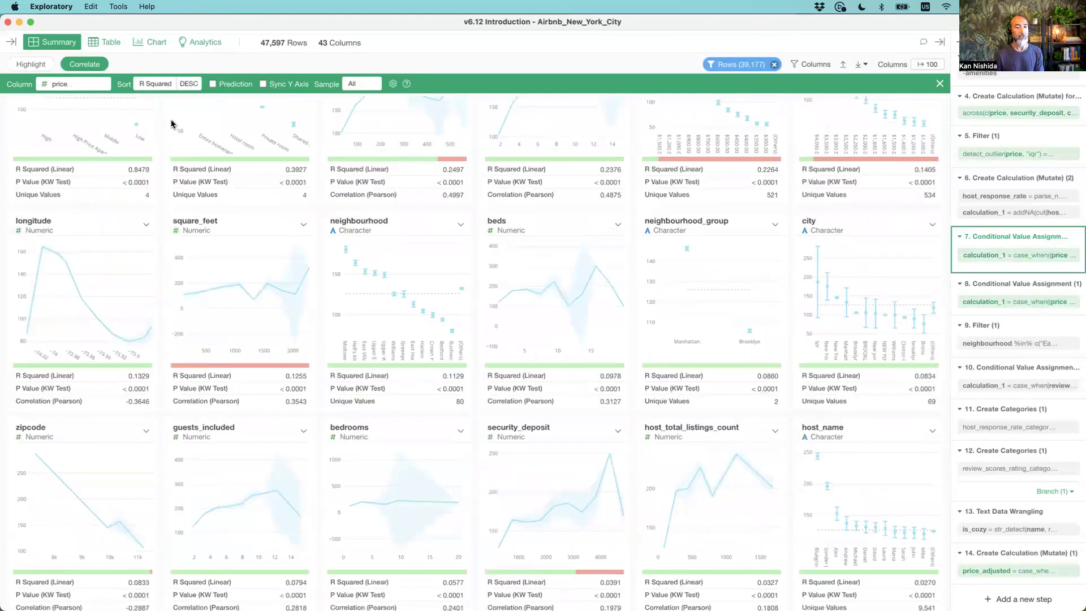
scroll(172, 122, "up", 3)
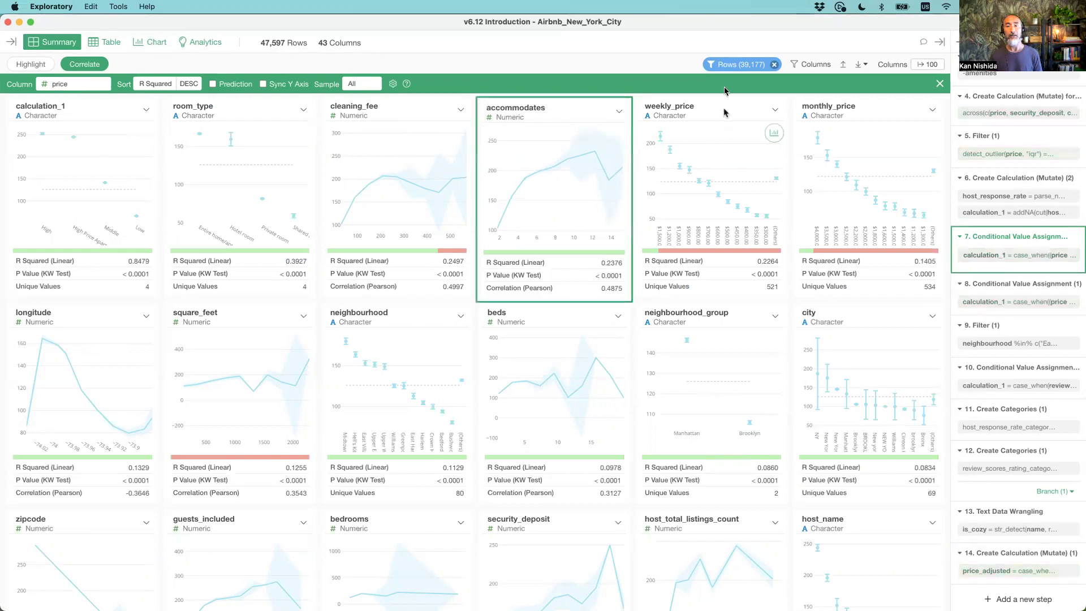
Change the neighbourhood_group row filter from Brooklyn and Manhattan to Bronx and Queens, run it, and exit the Correlate mode
left_click(726, 66)
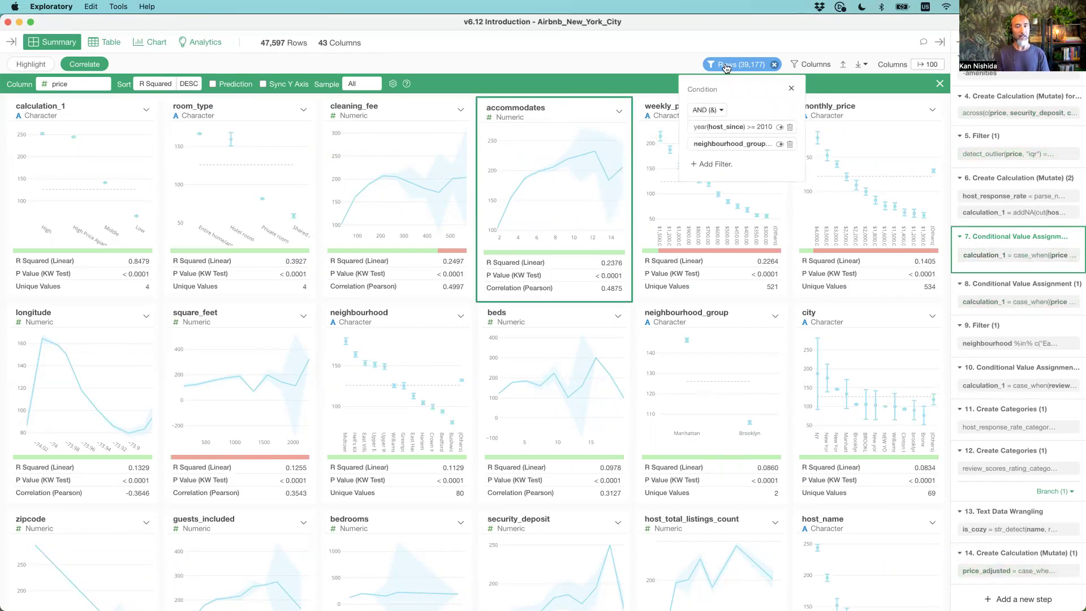
left_click(725, 144)
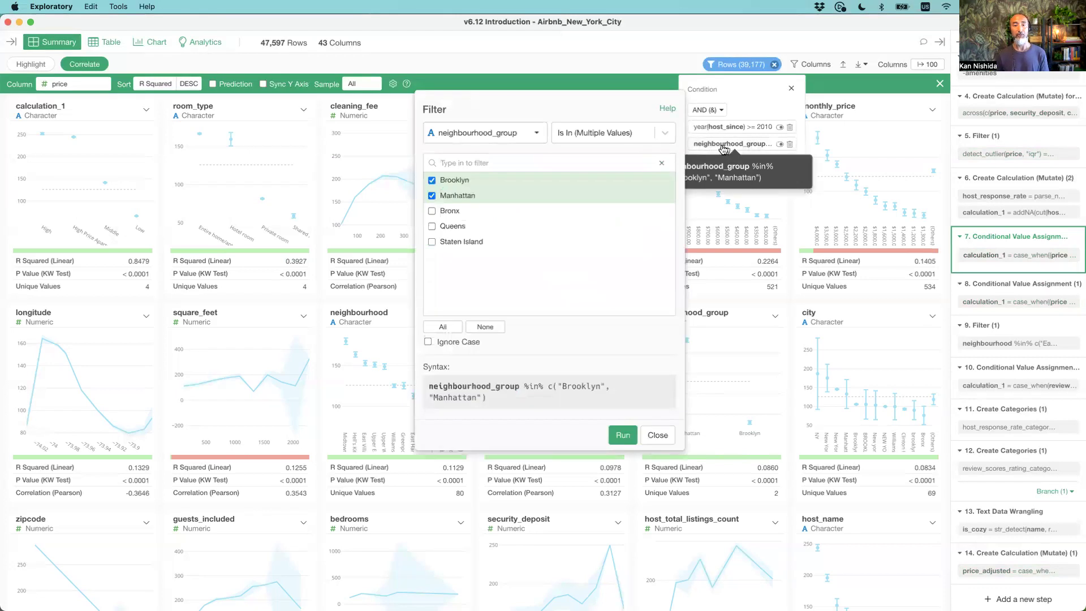
left_click(433, 196)
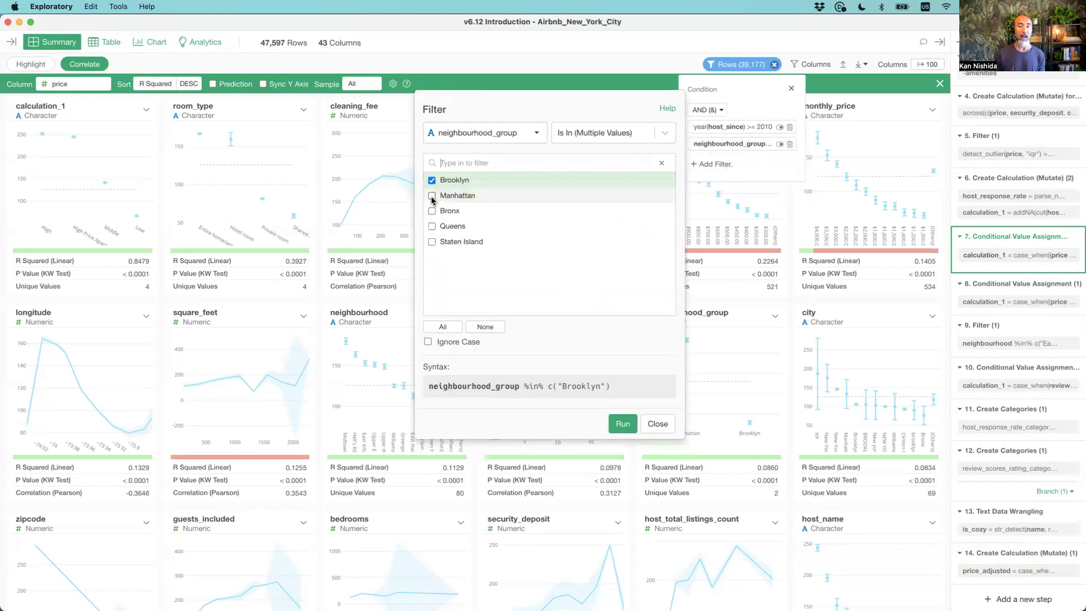
left_click(432, 211)
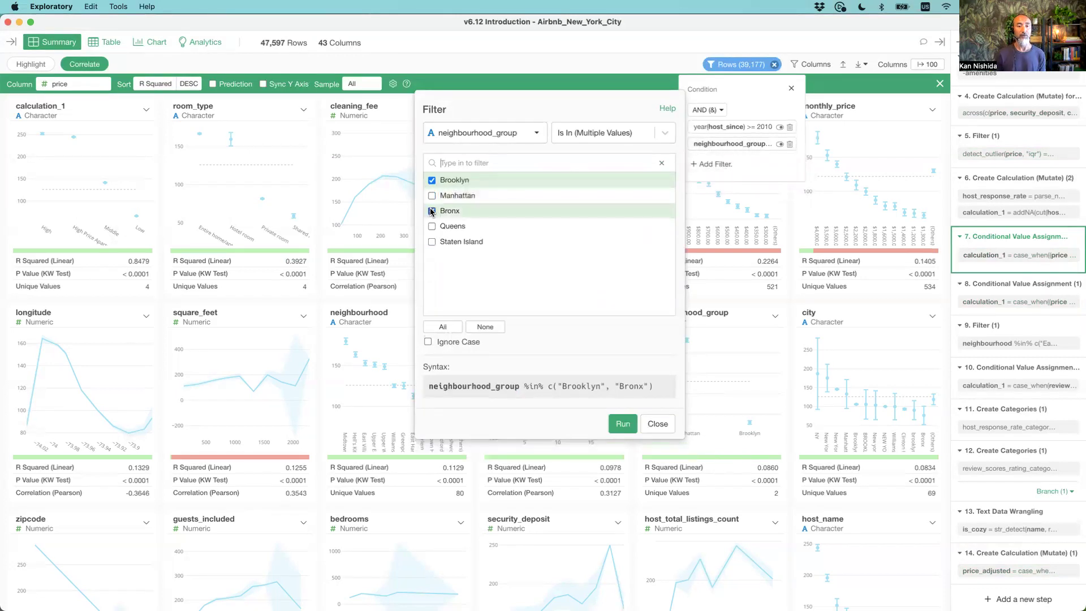
left_click(432, 227)
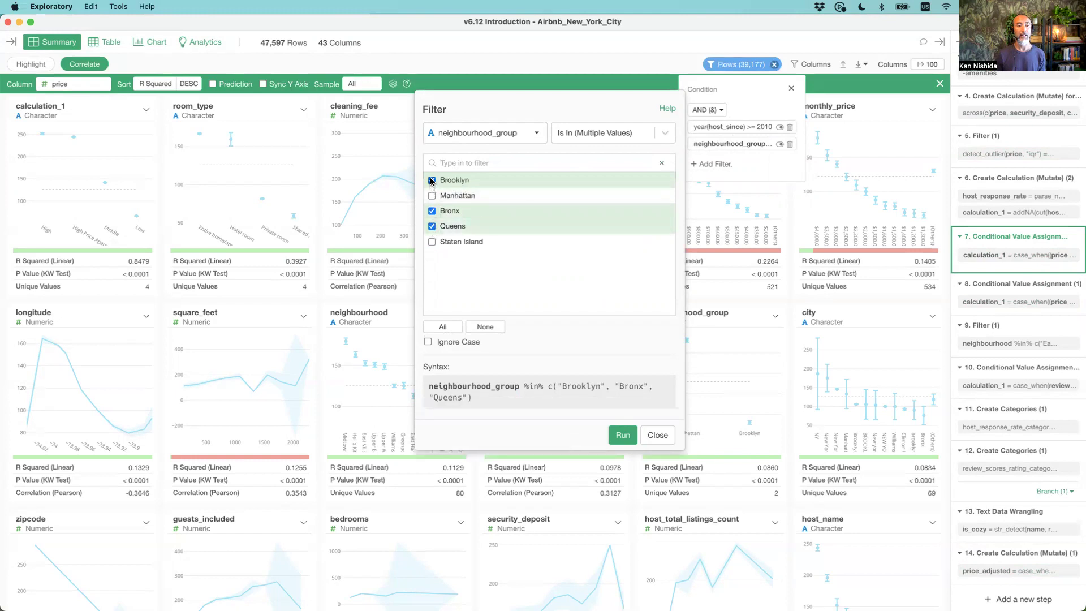
left_click(432, 180)
left_click(622, 433)
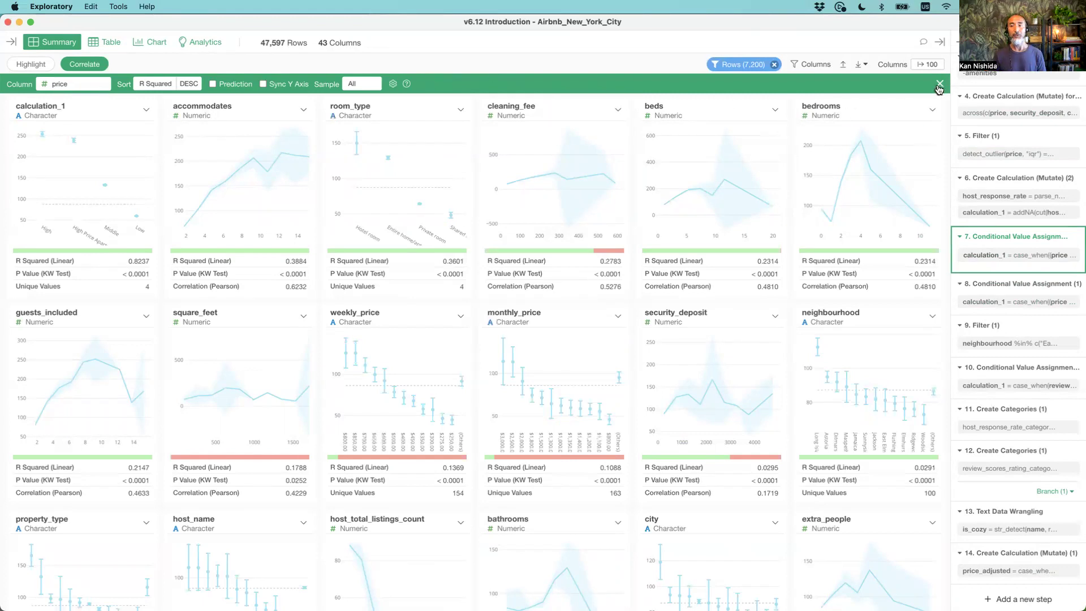
left_click(90, 67)
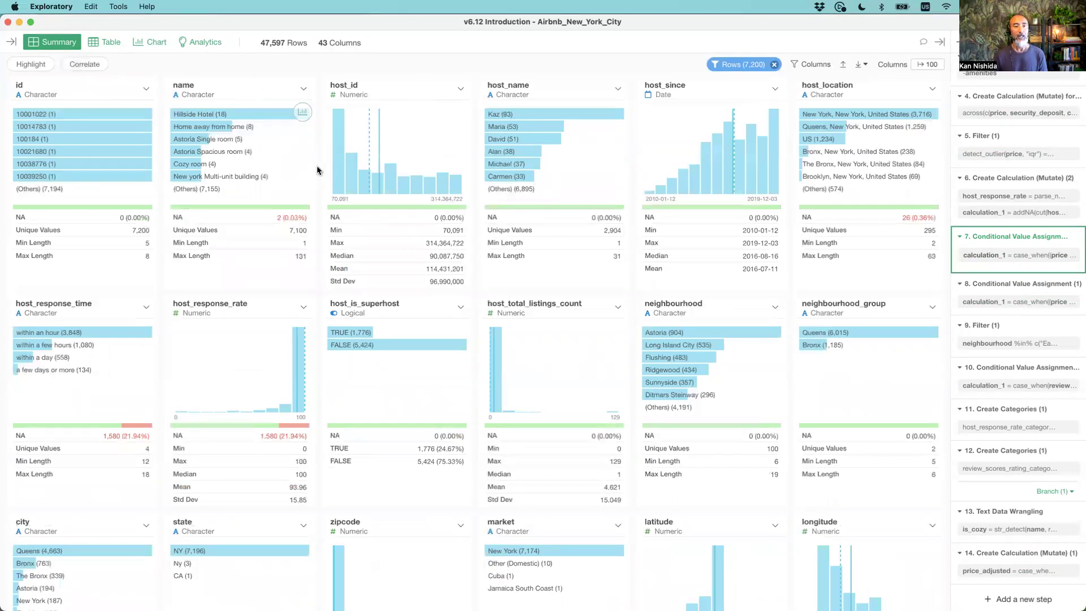
Switch to the Keynote presentation and go to the Table View section's slide about filtering rows by host_response_rate
key("super+Tab")
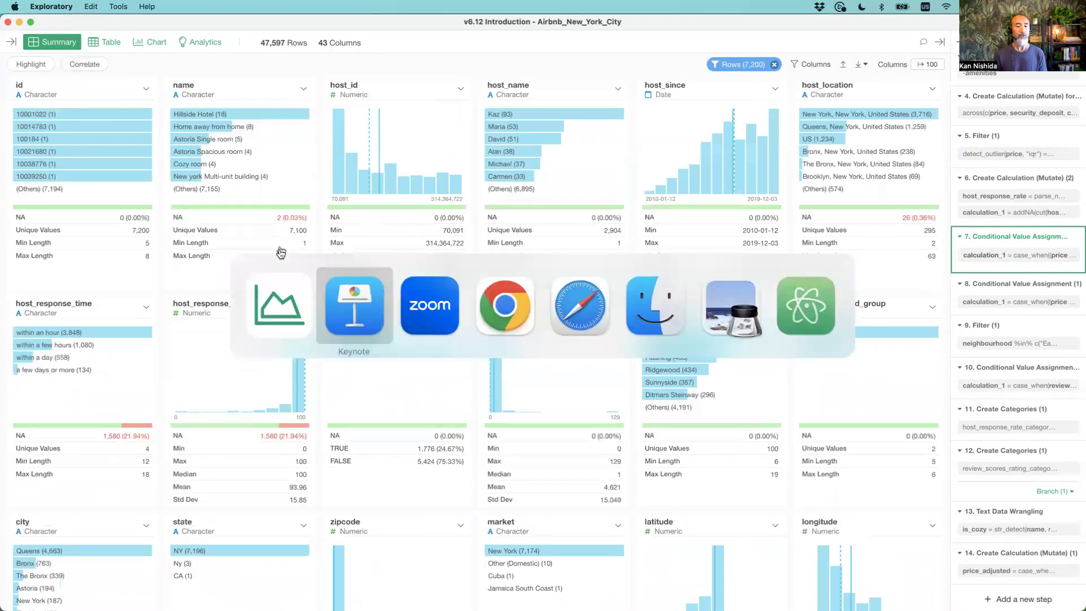
left_click(351, 316)
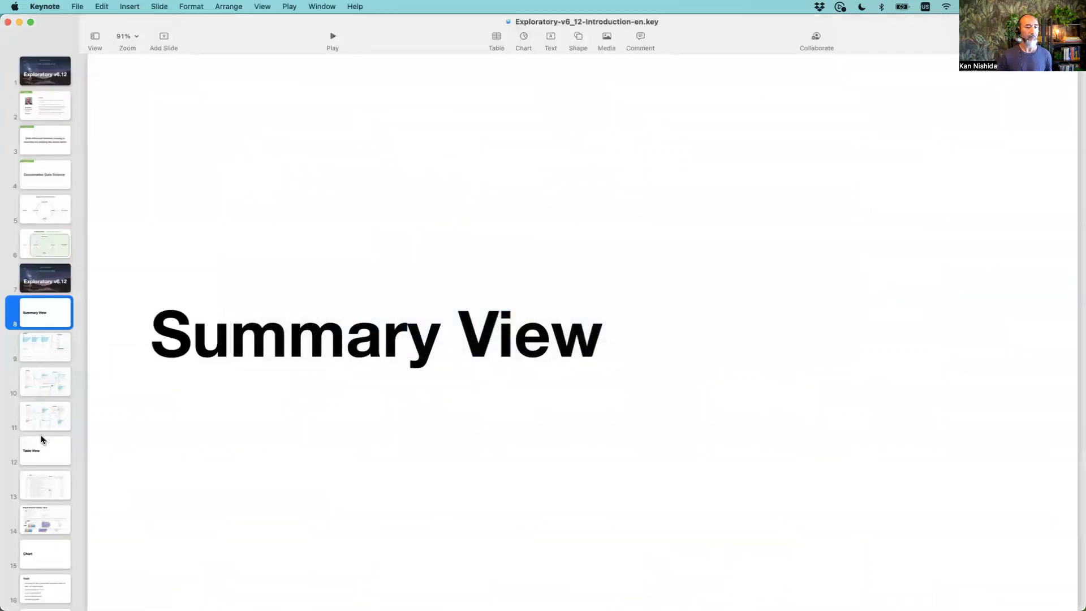
left_click(34, 418)
key("Down")
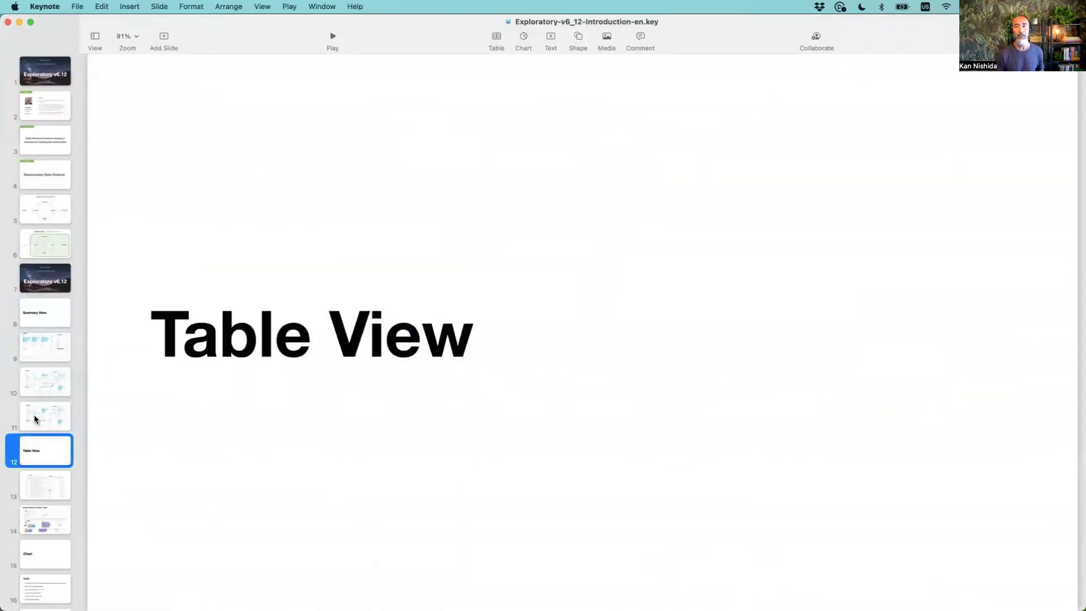
key("Down")
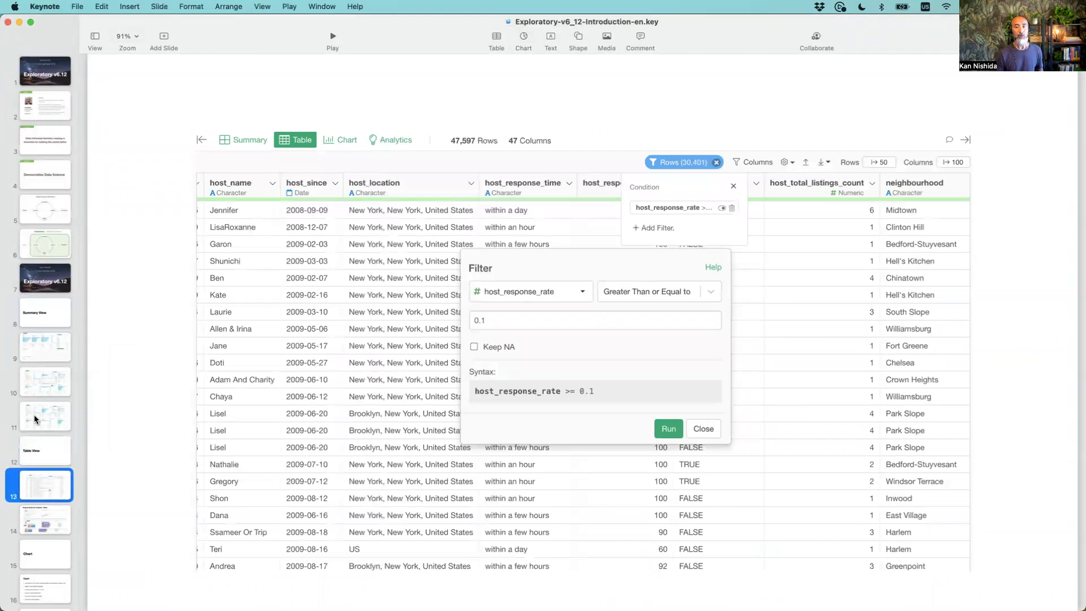
key("Down")
key("Up")
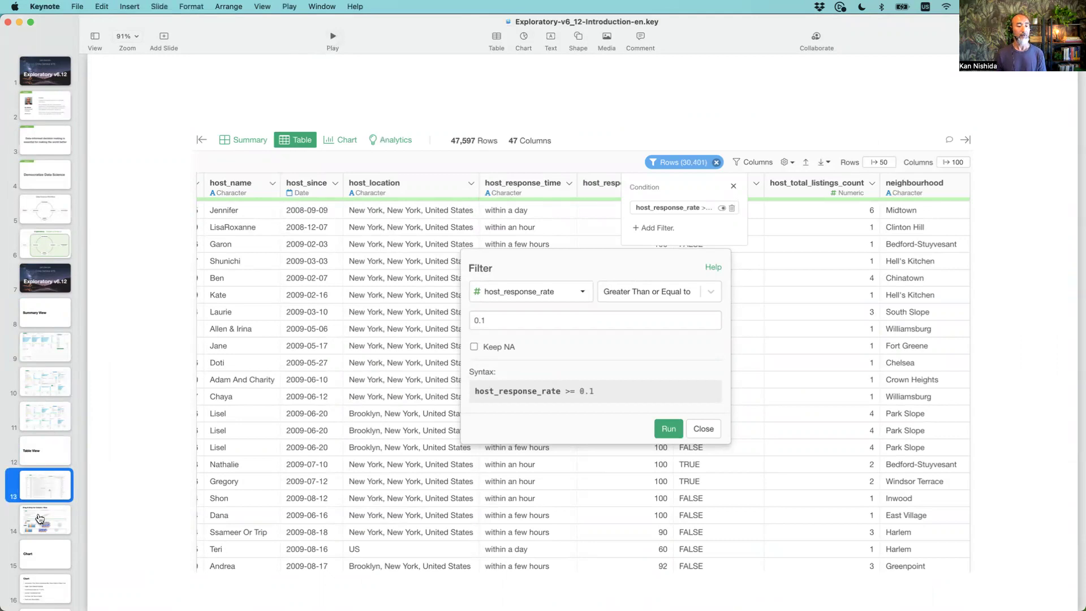
Switch to Exploratory, open the Sales Dashboard-1_1 report and select the Sales Opportunity Report row on its Opportunity page
key("super+Tab")
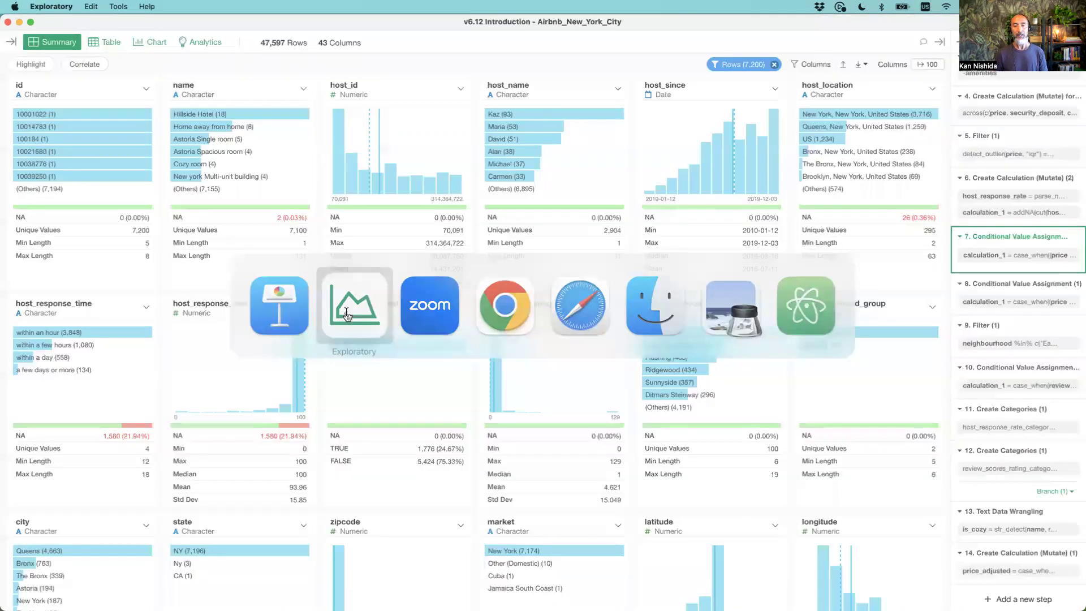
left_click(11, 46)
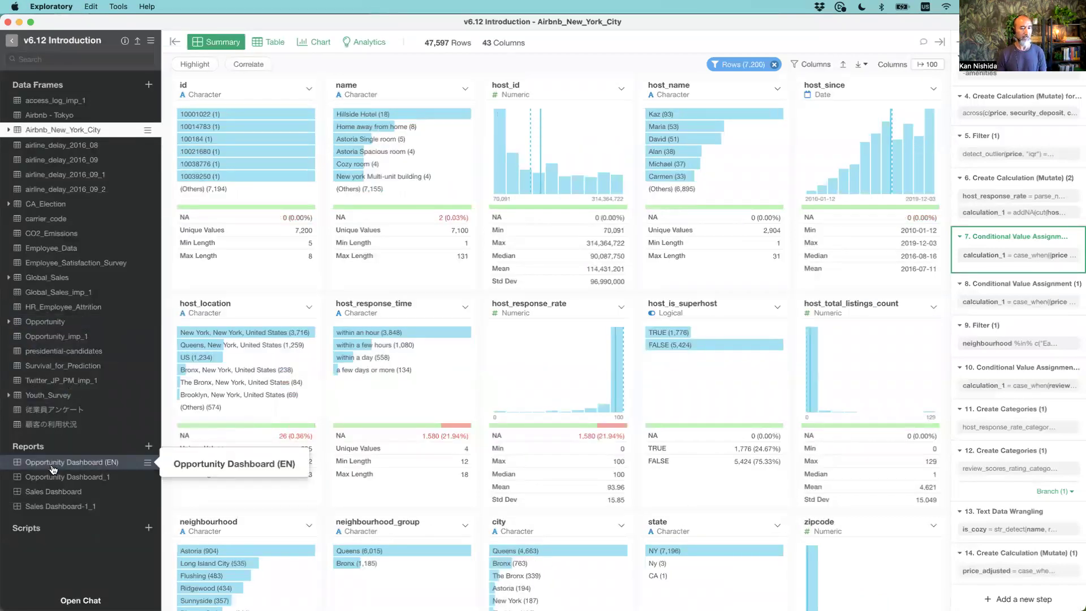
left_click(62, 506)
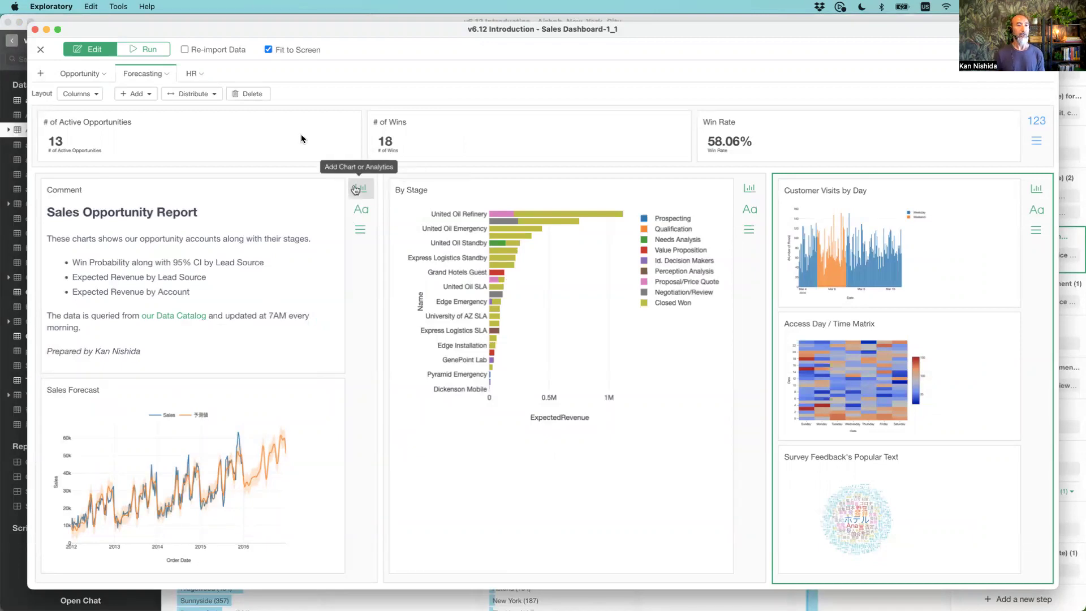
left_click(84, 75)
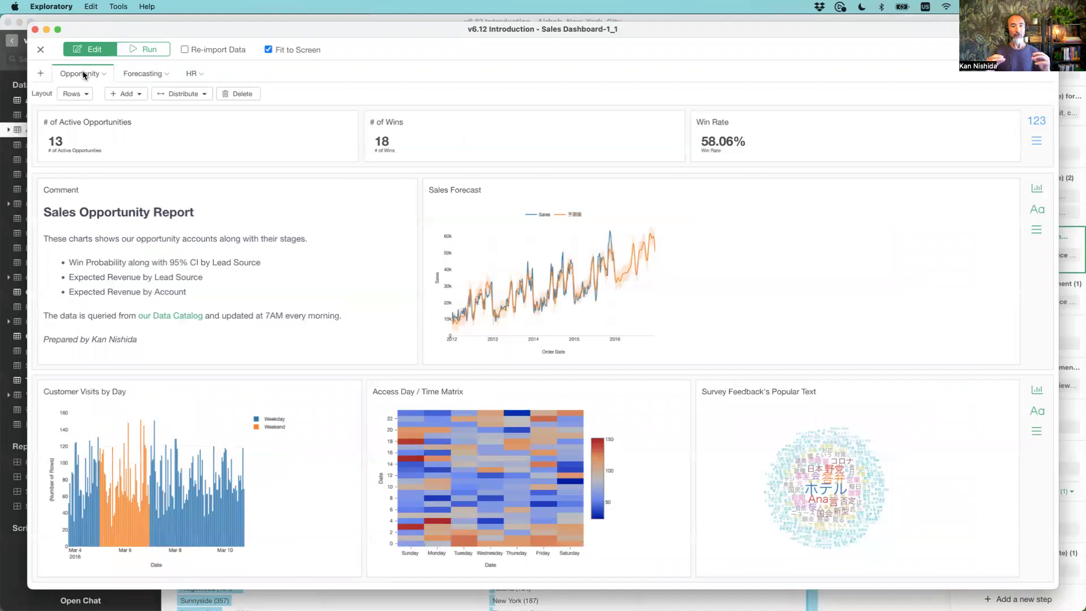
left_click(303, 180)
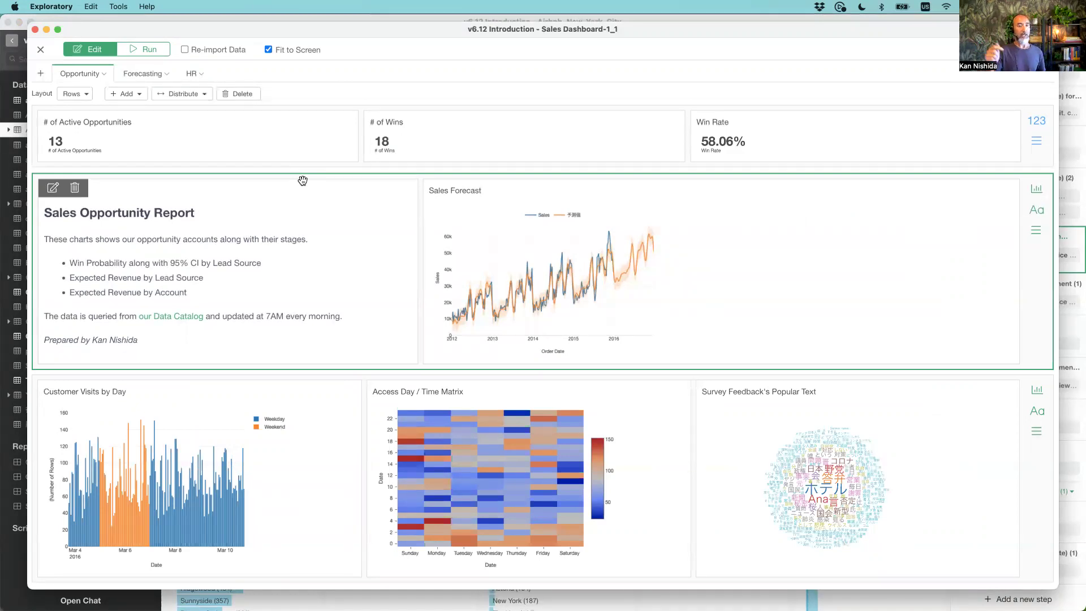
Show the dashboard's Forecasting page and look at its available layout types, keeping Columns
left_click(138, 72)
left_click(87, 94)
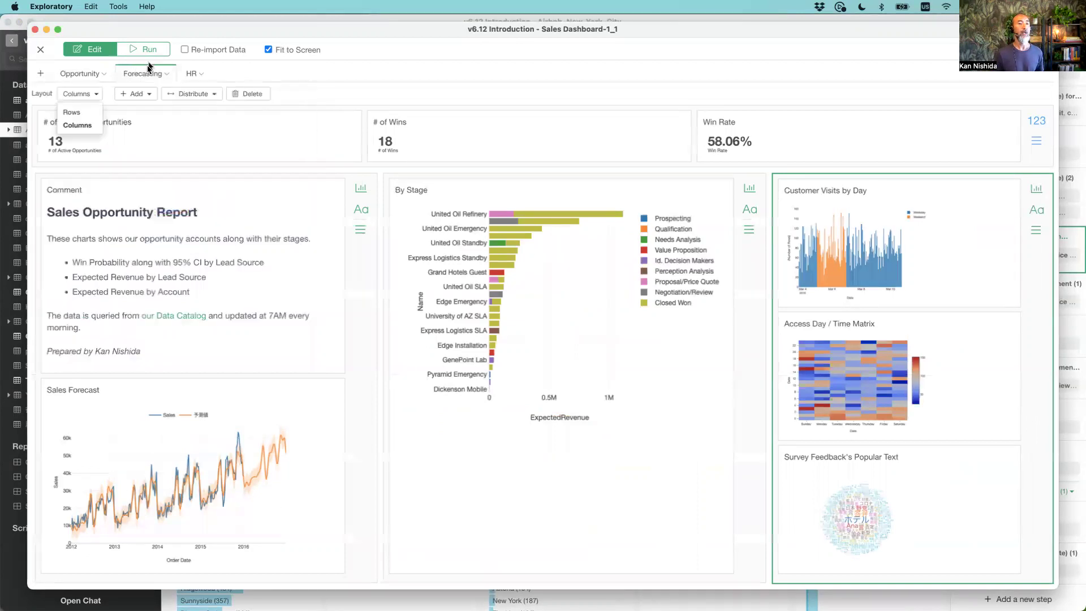
left_click(286, 78)
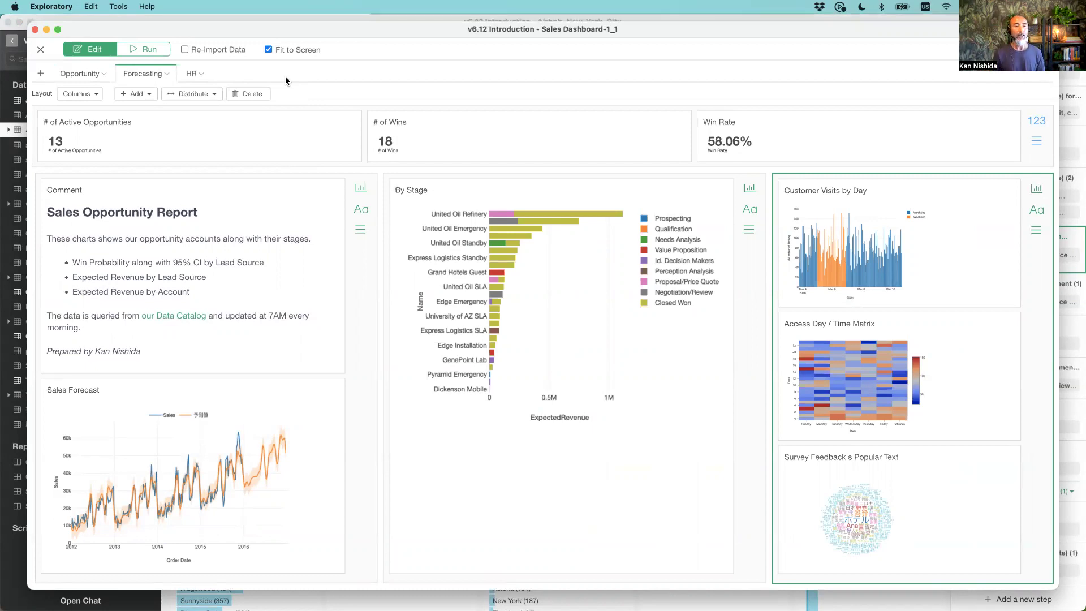
Select the Customer Visits by Day chart on the Forecasting page and try moving it down within its column
mouse_move(848, 195)
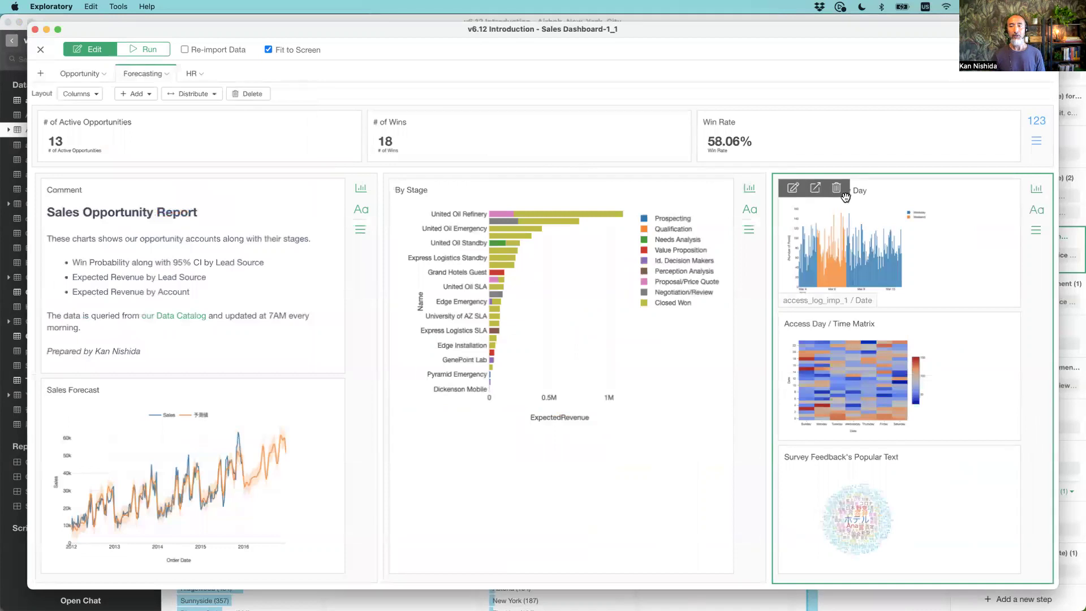
left_click(680, 183)
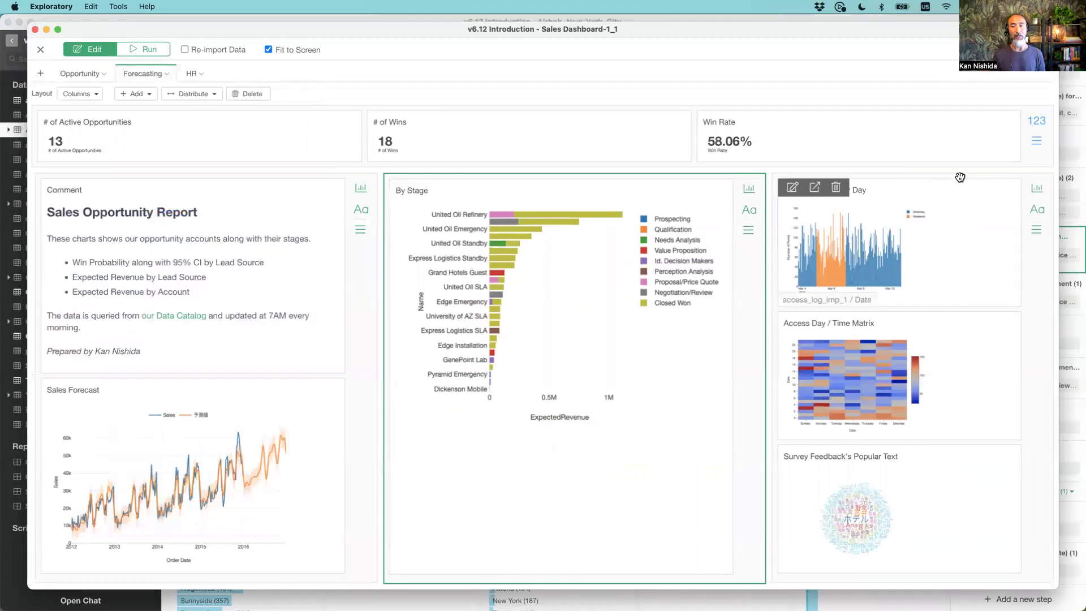
left_click(902, 181)
left_click(890, 196)
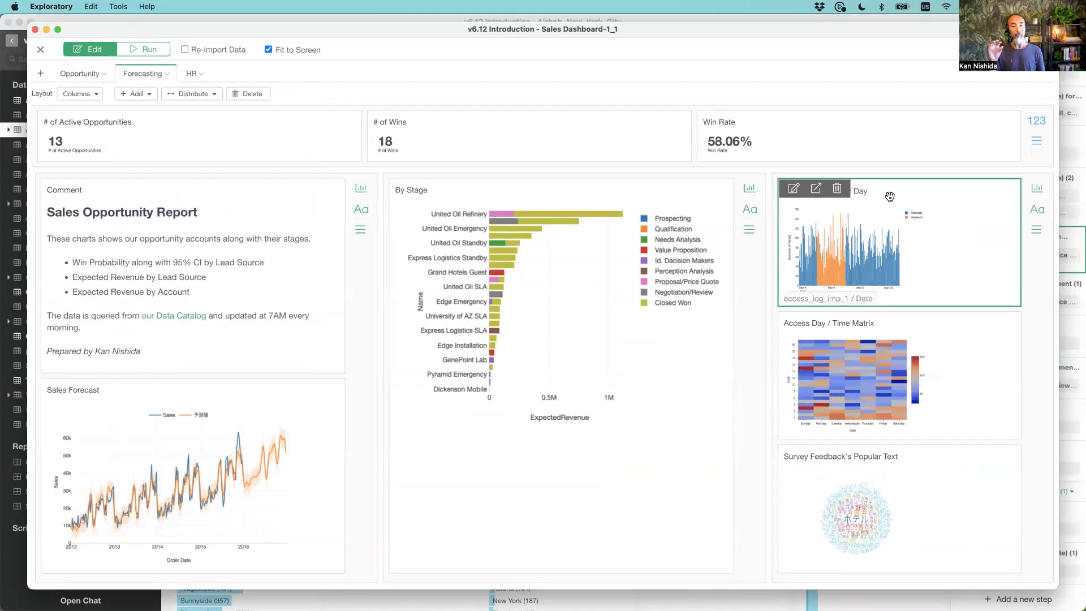
left_click_drag(890, 197, 900, 312)
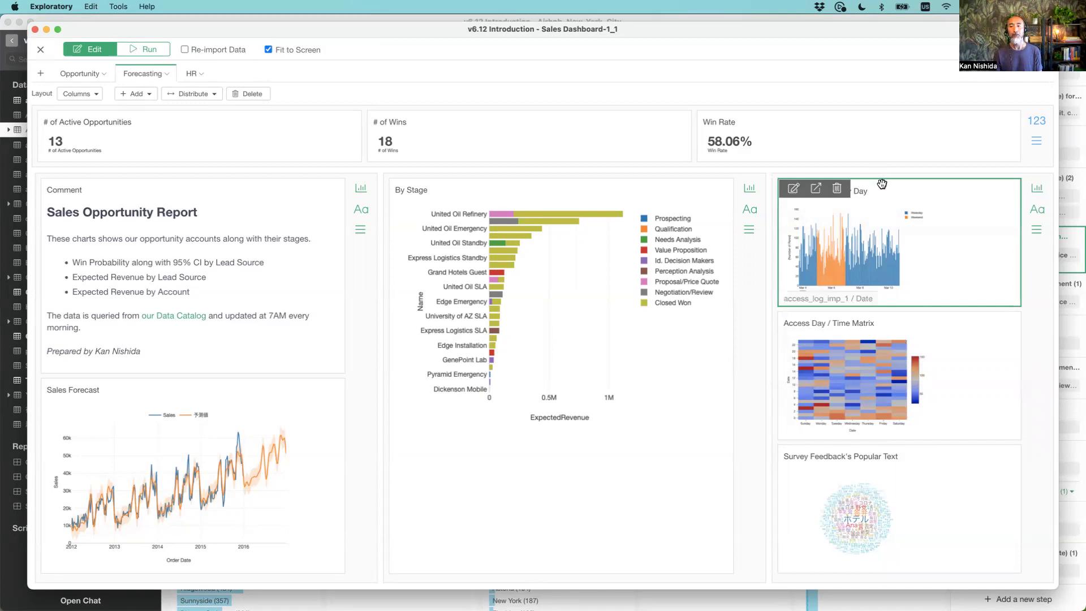
Move the whole column starting with Customer Visits by Day between the Sales Opportunity Report and By Stage columns
left_click(849, 176)
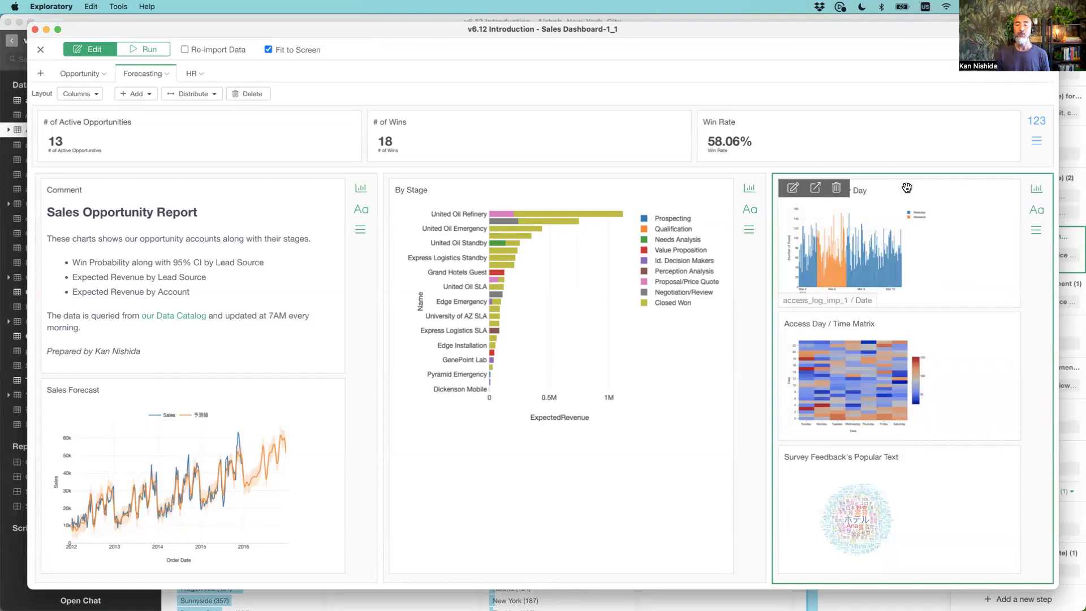
left_click_drag(907, 187, 471, 198)
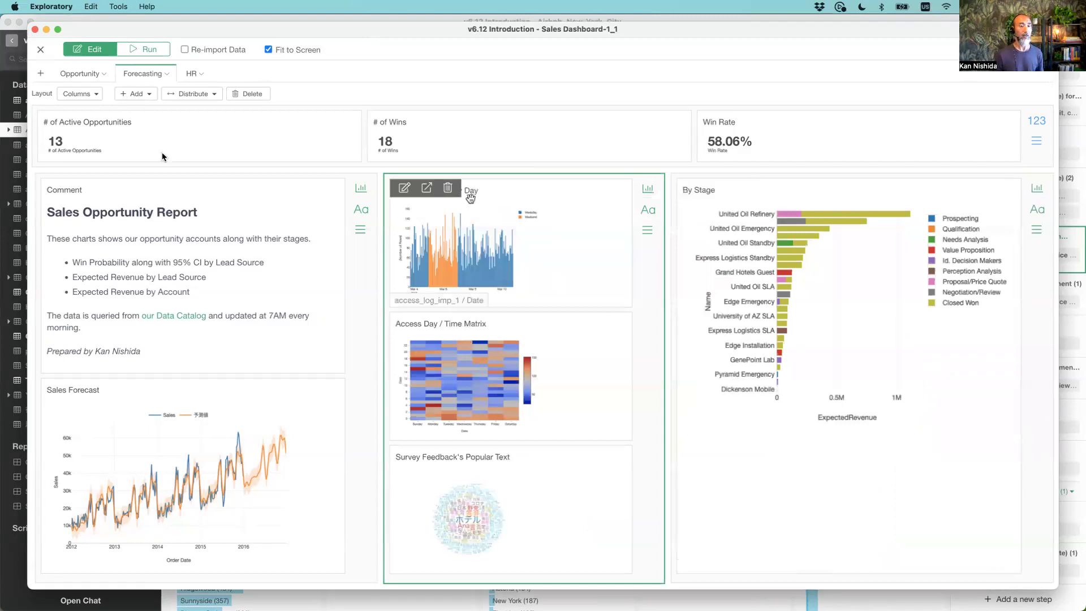
On the dashboard's Opportunity page, move the row starting with Customer Visits by Day above the Sales Opportunity Report row
left_click(73, 77)
left_click(73, 78)
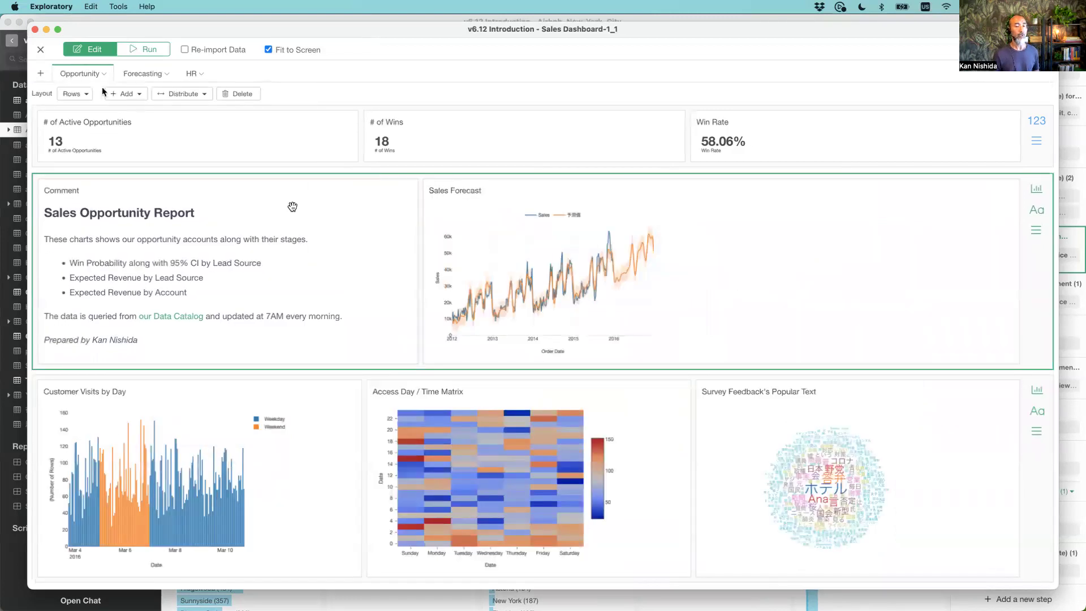
left_click(320, 403)
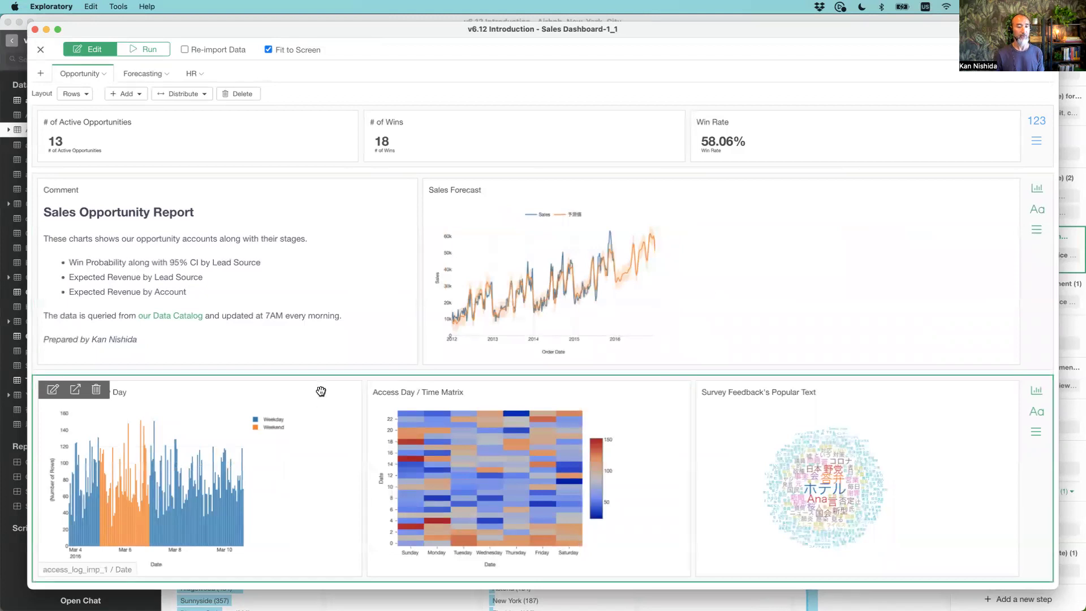
left_click_drag(321, 392, 349, 229)
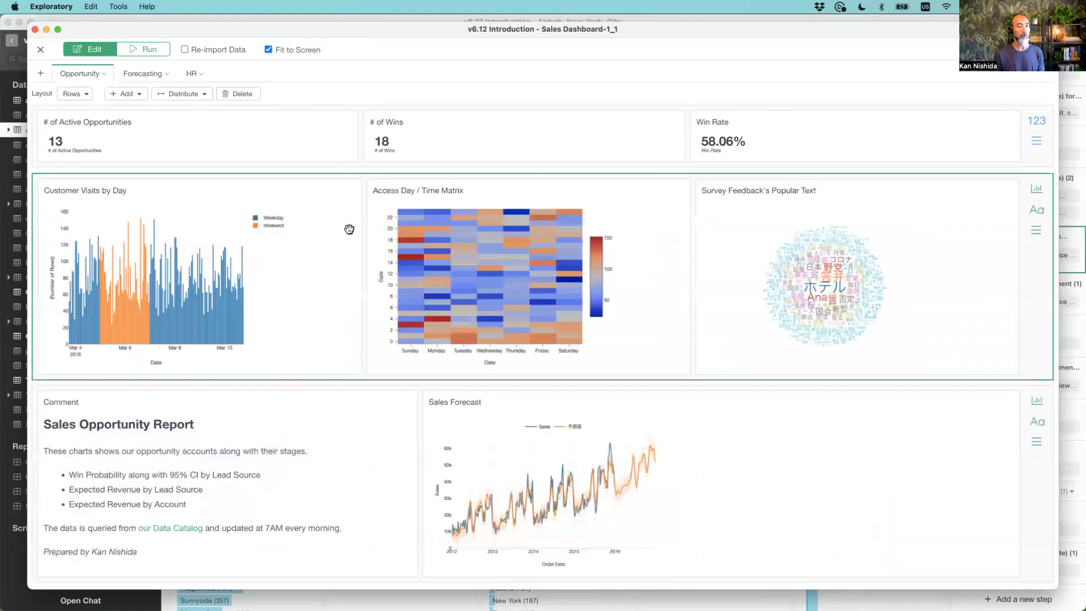
Move the Sales Opportunity Report row back above the Customer Visits by Day row
left_click_drag(327, 185, 349, 216)
left_click(346, 402)
left_click_drag(346, 402, 381, 221)
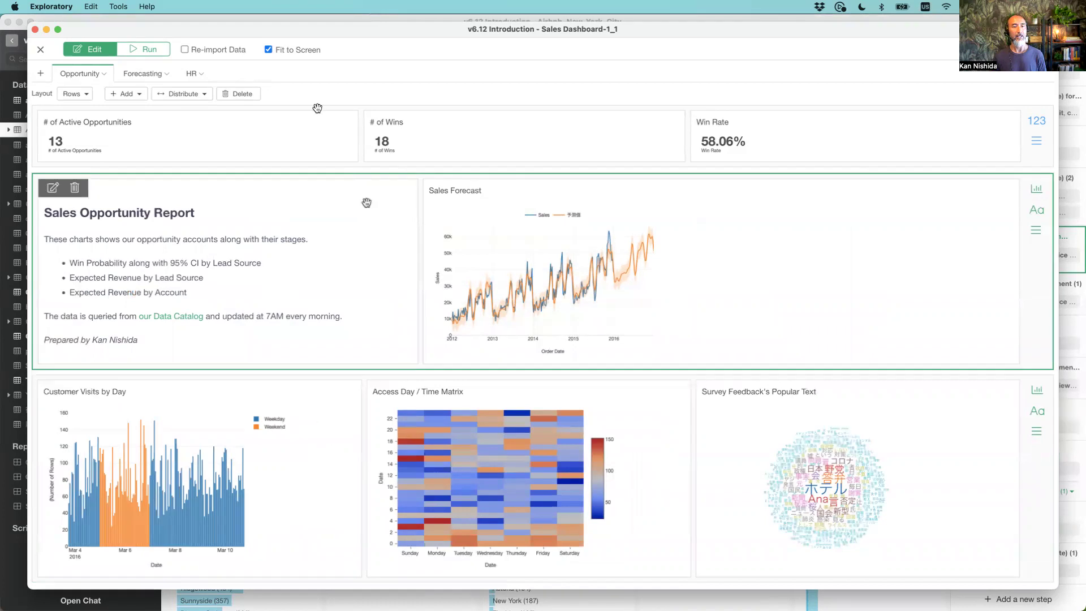
Close the dashboard, switch to Keynote and present the slide listing the new Chart features
left_click(44, 53)
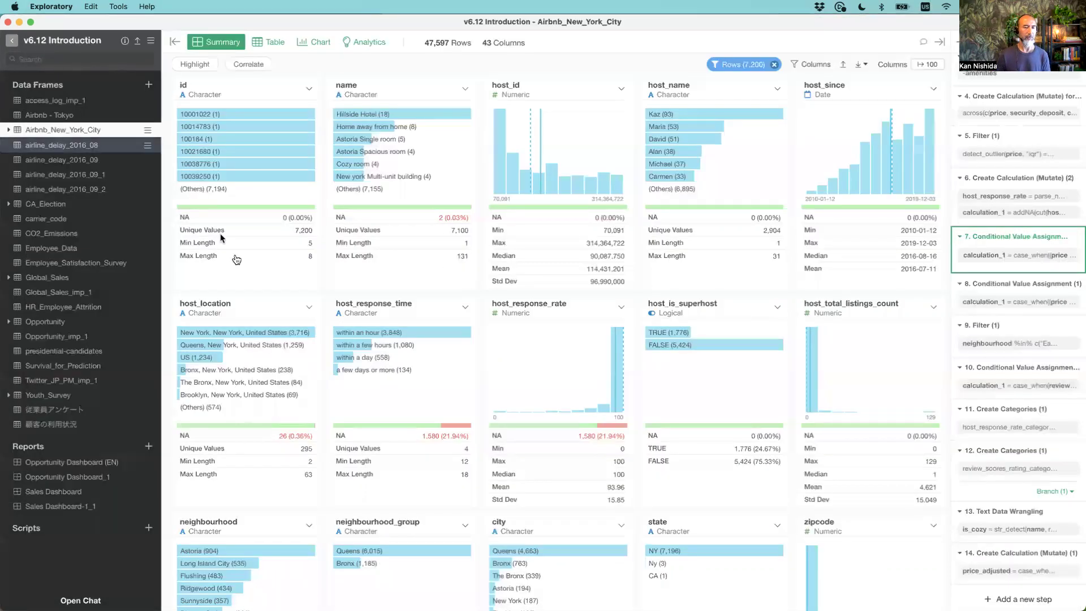
key("super+Tab")
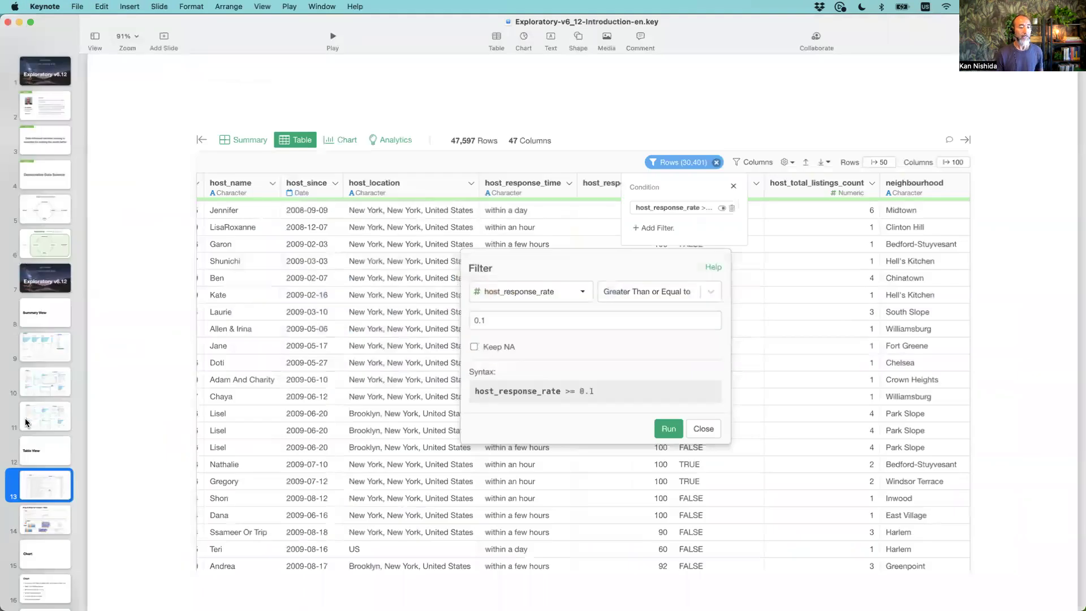
scroll(39, 351, "down", 5)
left_click(40, 352)
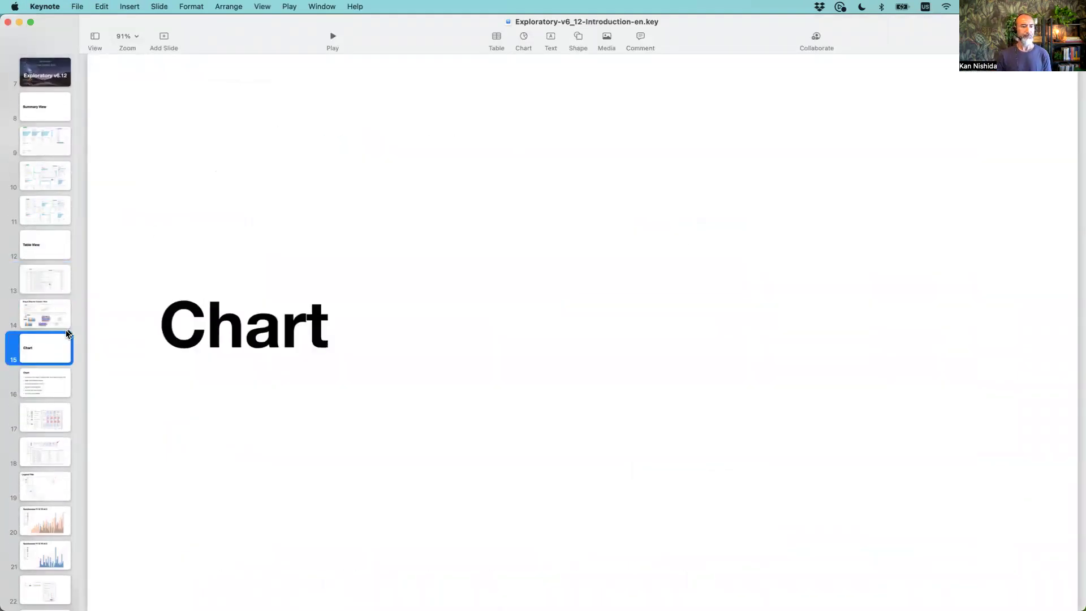
left_click(48, 378)
left_click(333, 37)
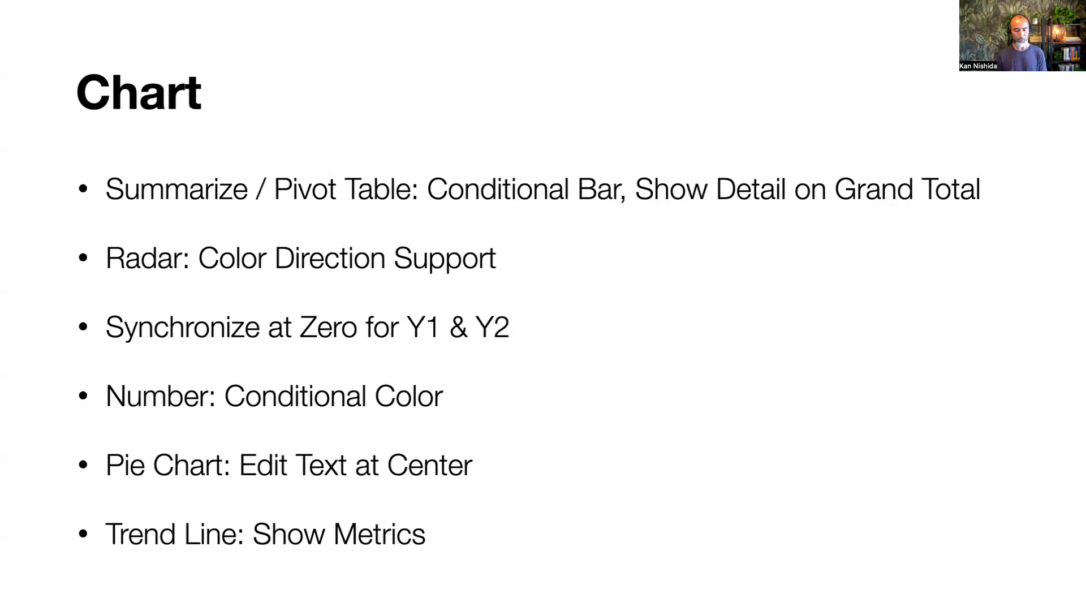
key("Escape")
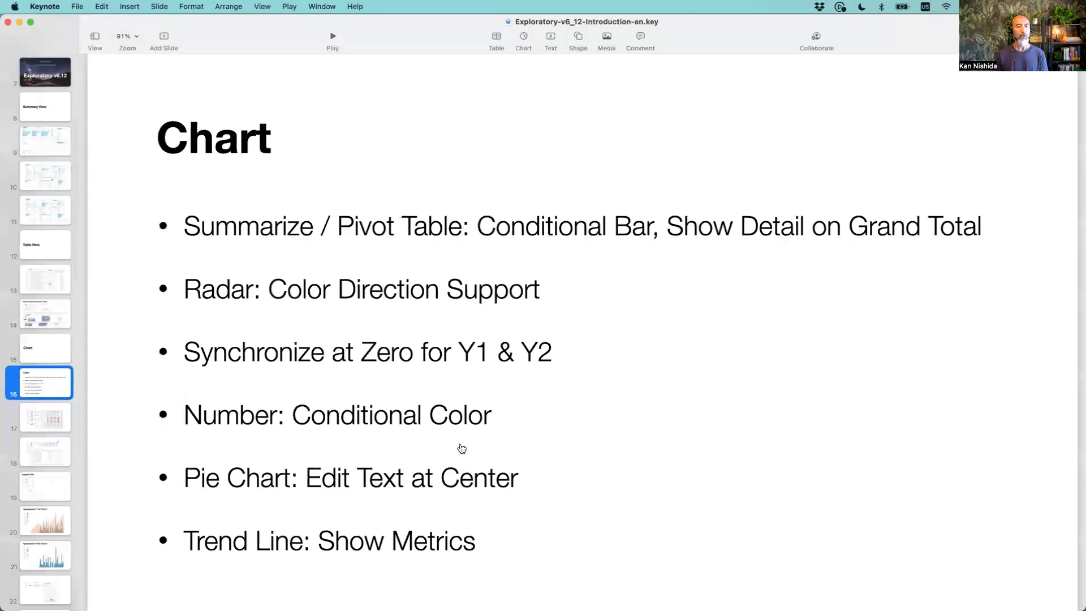
Switch back to Exploratory, open the Global_Sales data frame's pivot table chart and check its chart type, keeping Pivot Table
key("super+Tab")
mouse_move(70, 225)
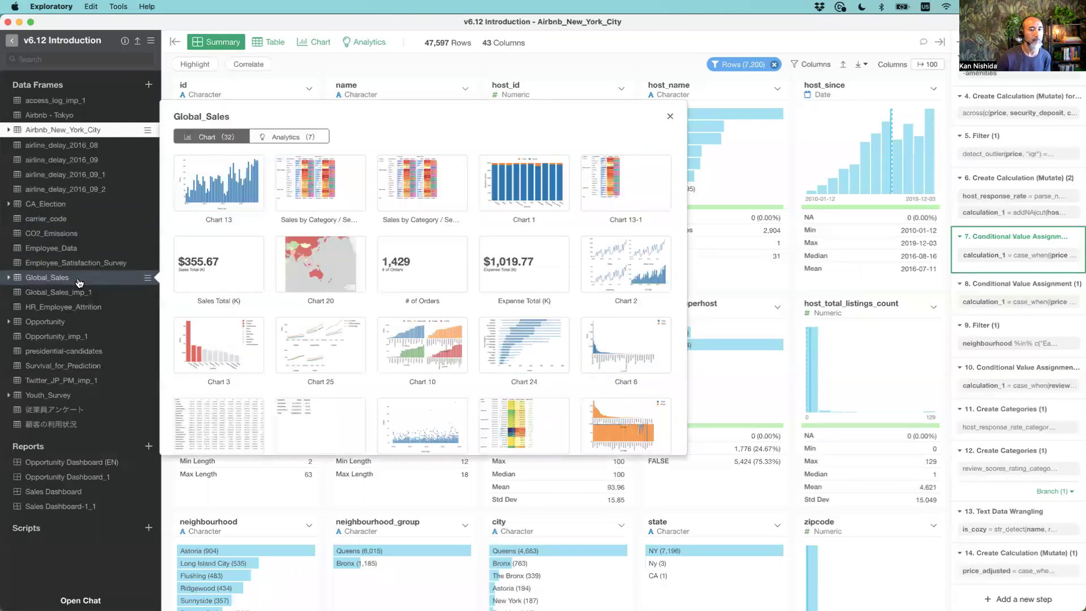
left_click(79, 281)
mouse_move(301, 80)
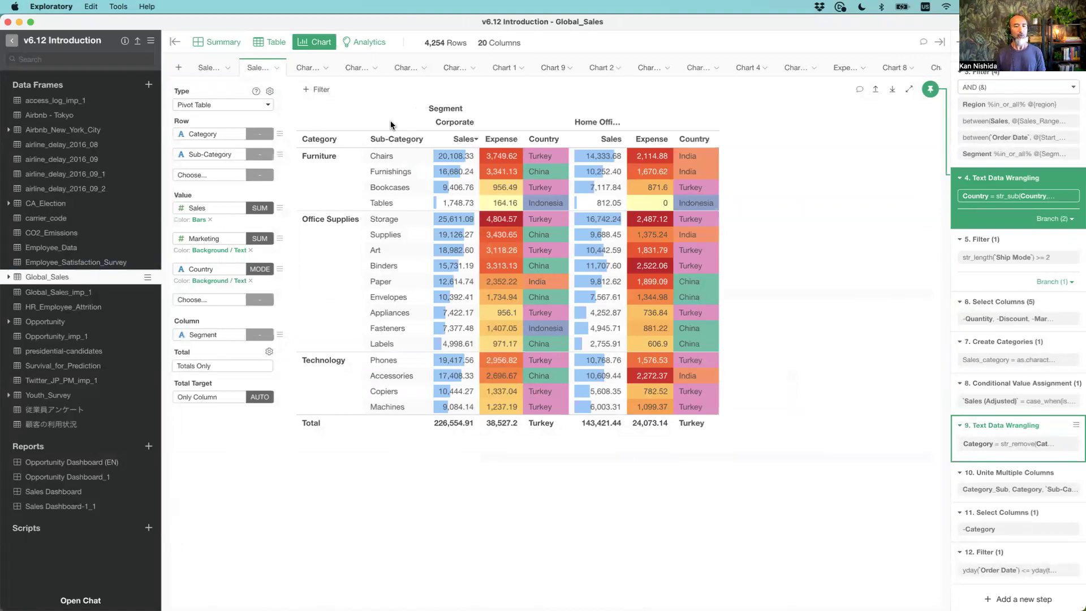
left_click(236, 106)
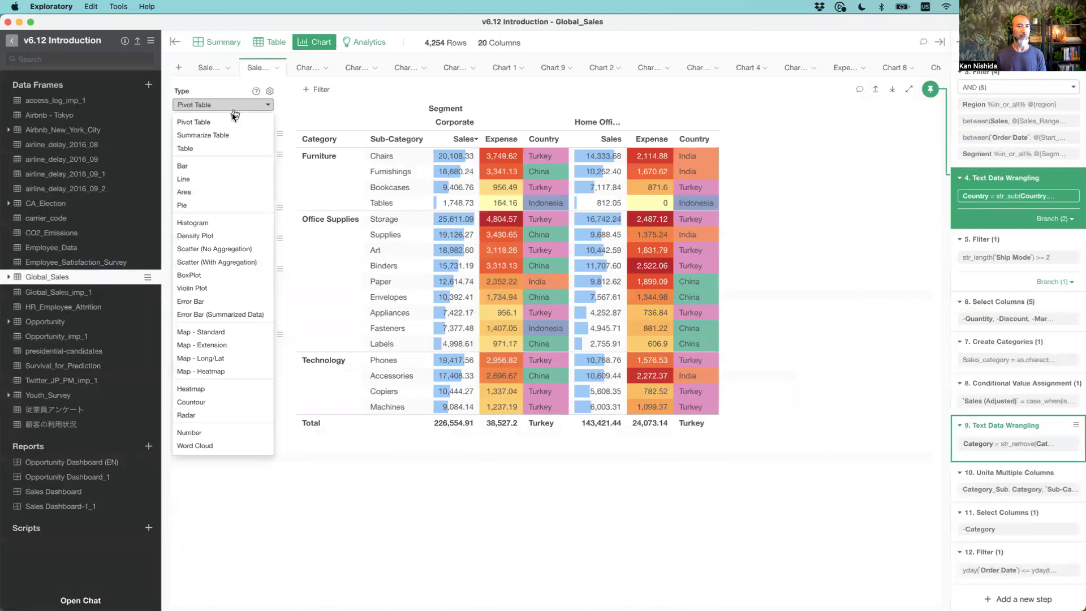
left_click(236, 110)
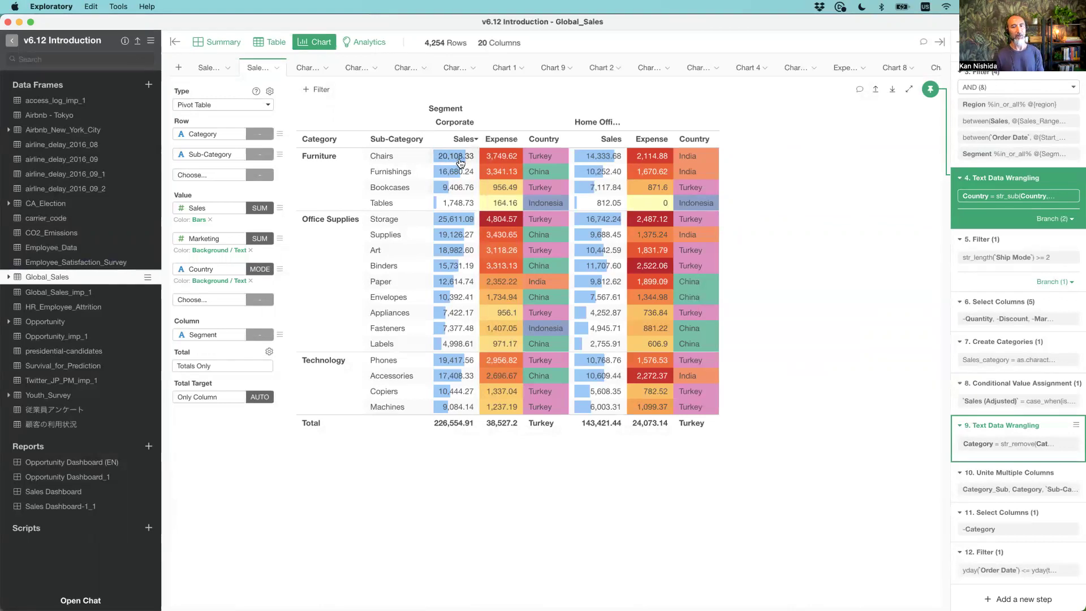
Open the format configuration for the pivot table's Sales value and move the dialog clear of the Corporate Sales column
left_click(280, 210)
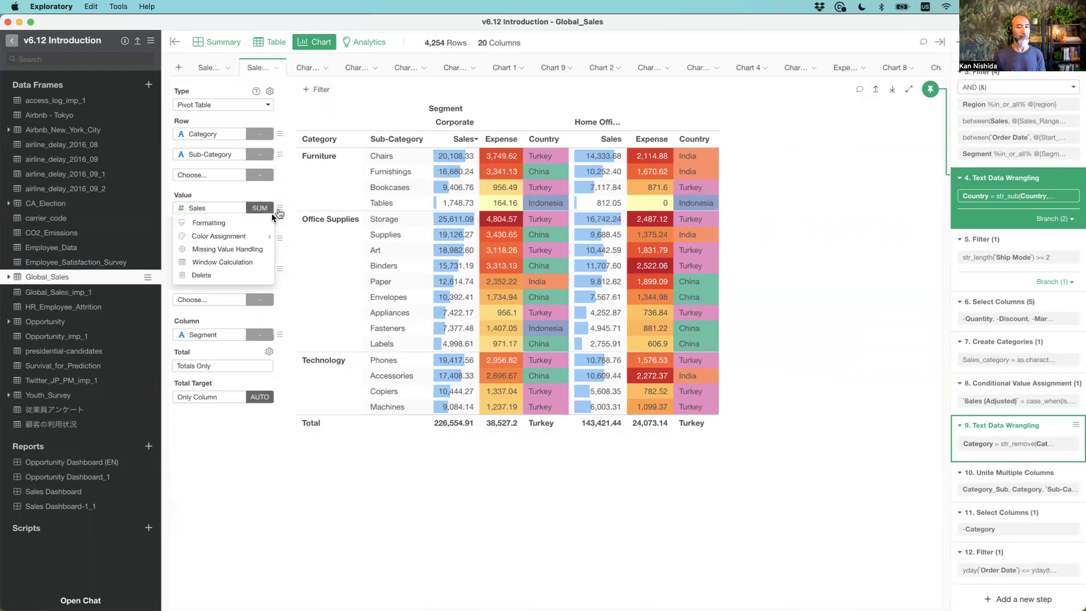
mouse_move(252, 236)
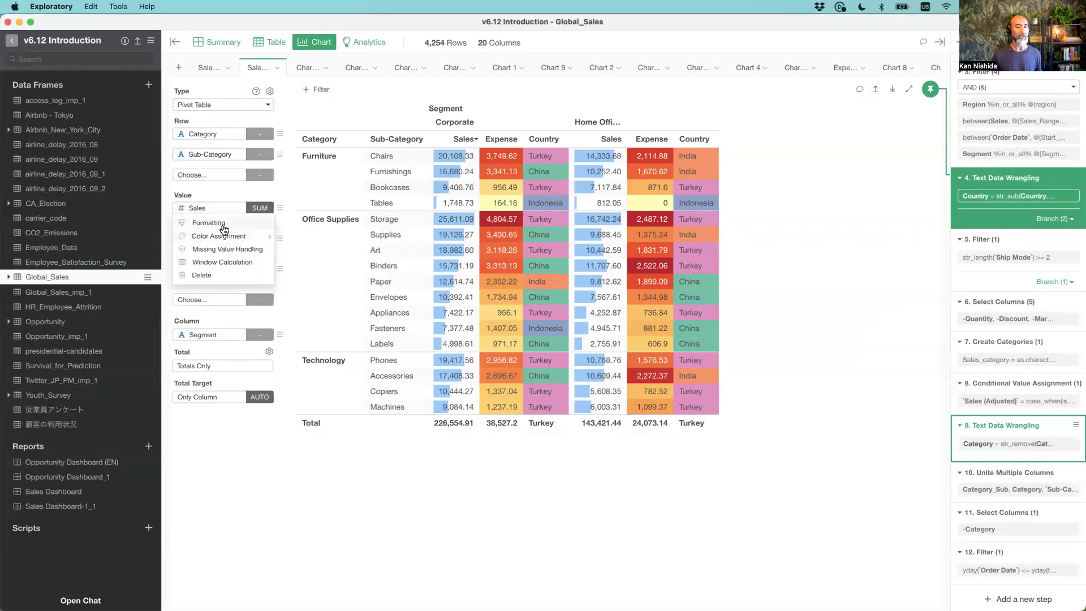
left_click(224, 229)
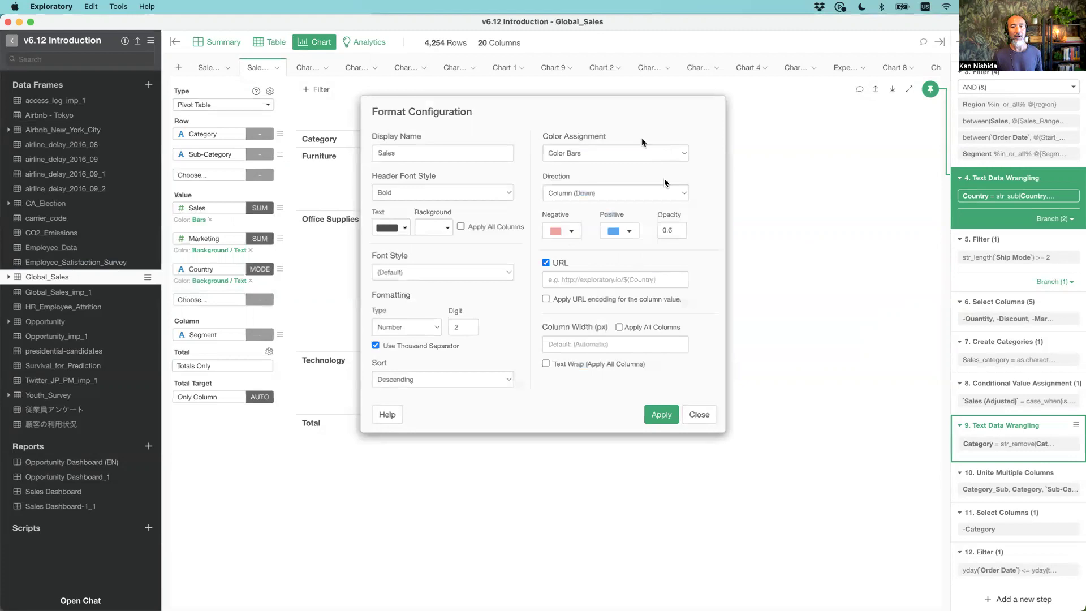
left_click_drag(584, 115, 737, 194)
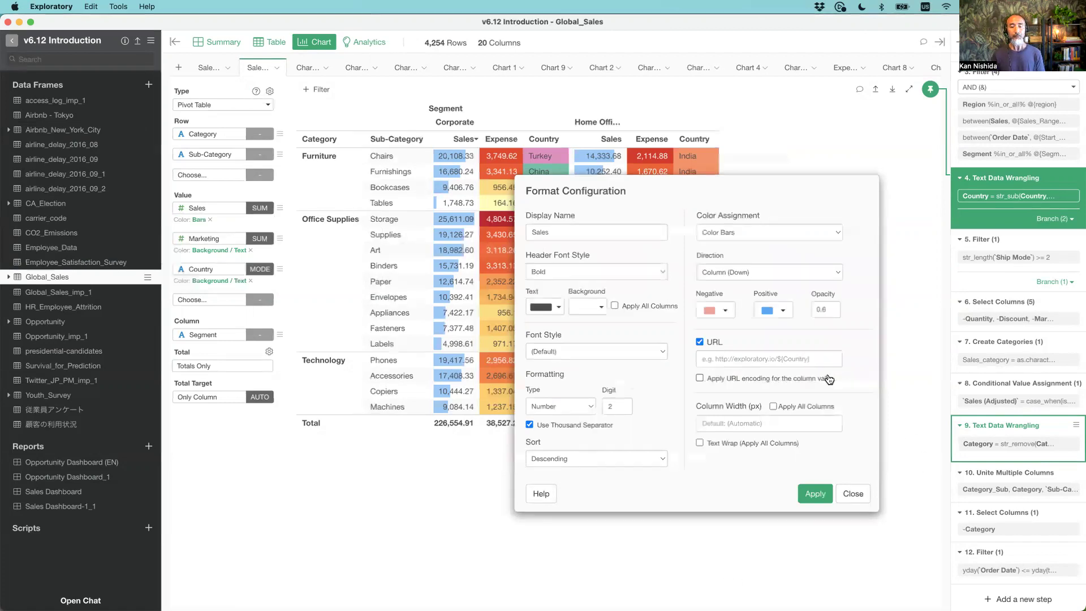
left_click_drag(686, 188, 690, 191)
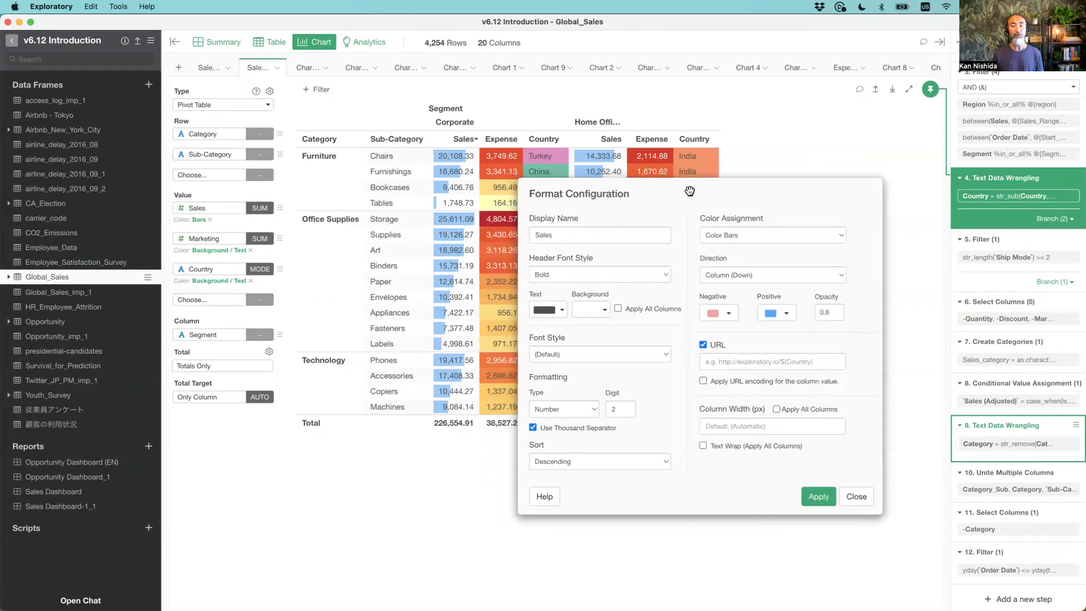
Color the Sales values with conditional bars, using light green for values greater than or equal to 20000, and apply the format
left_click(751, 233)
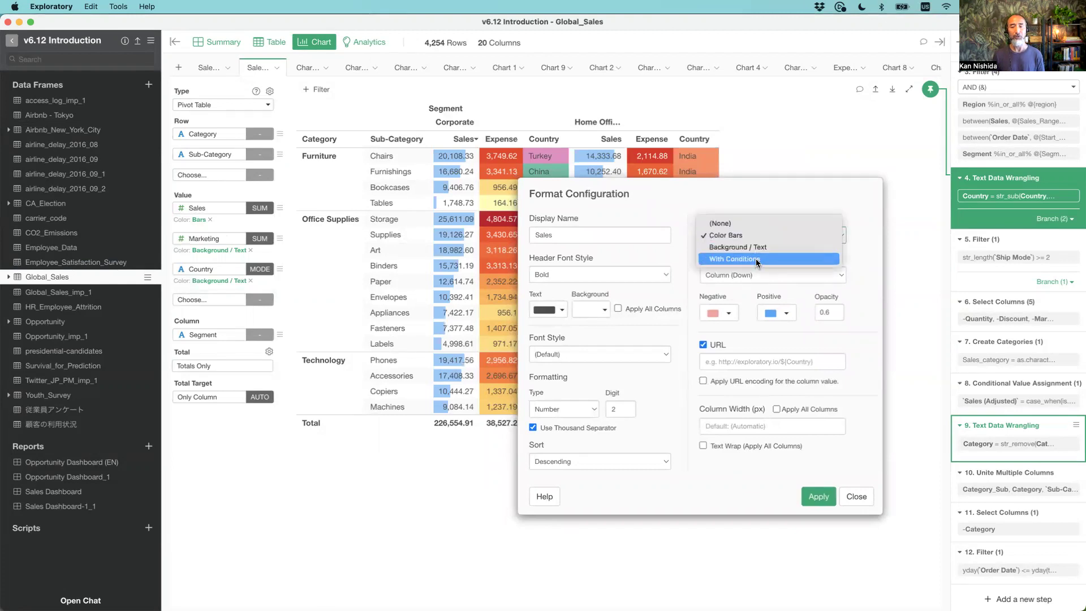
left_click(756, 259)
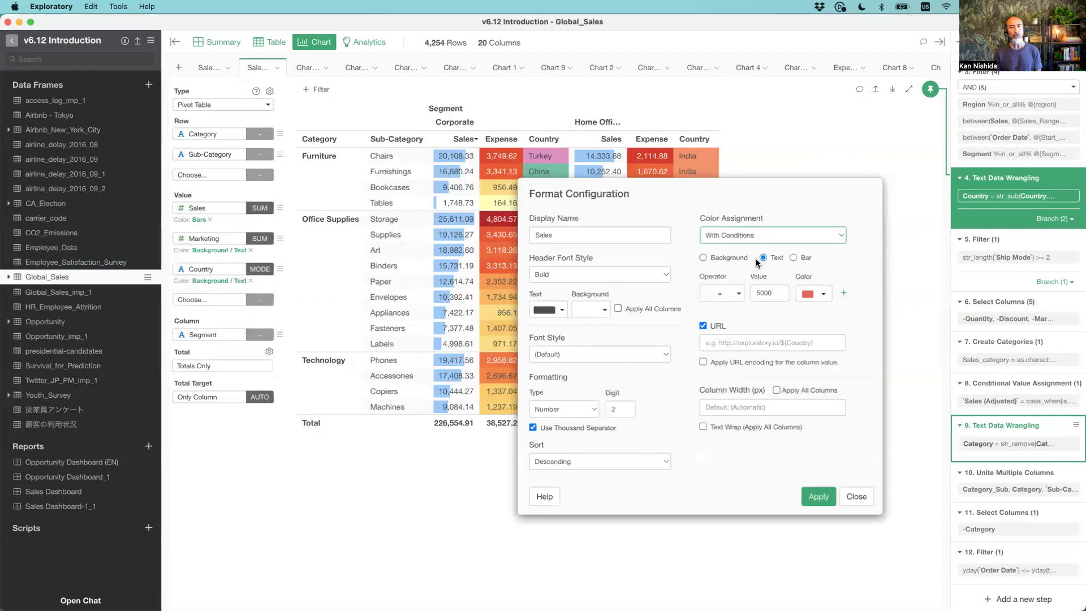
left_click(793, 258)
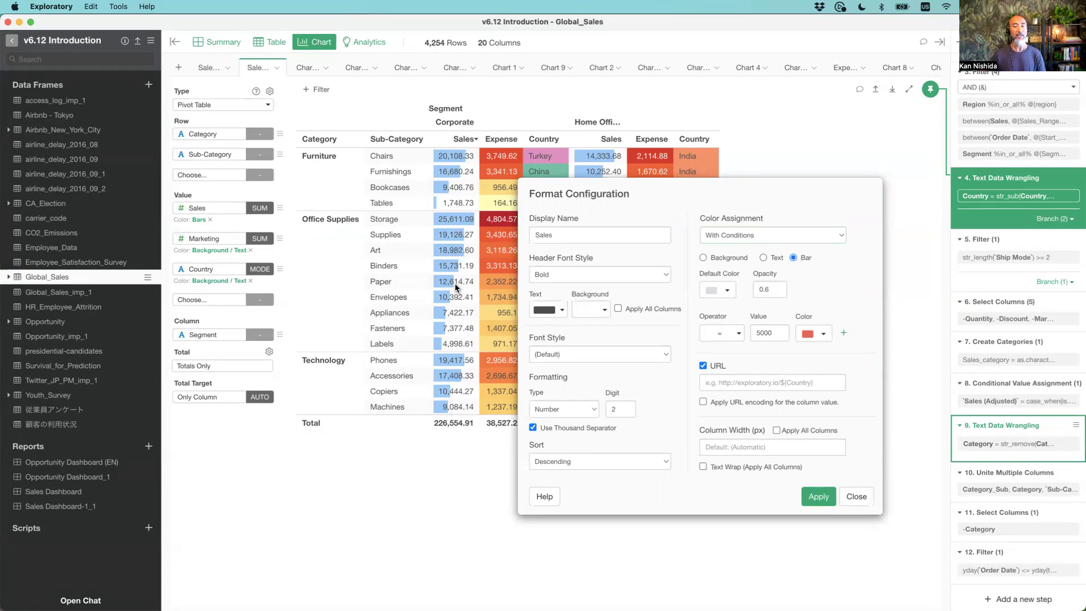
left_click(731, 334)
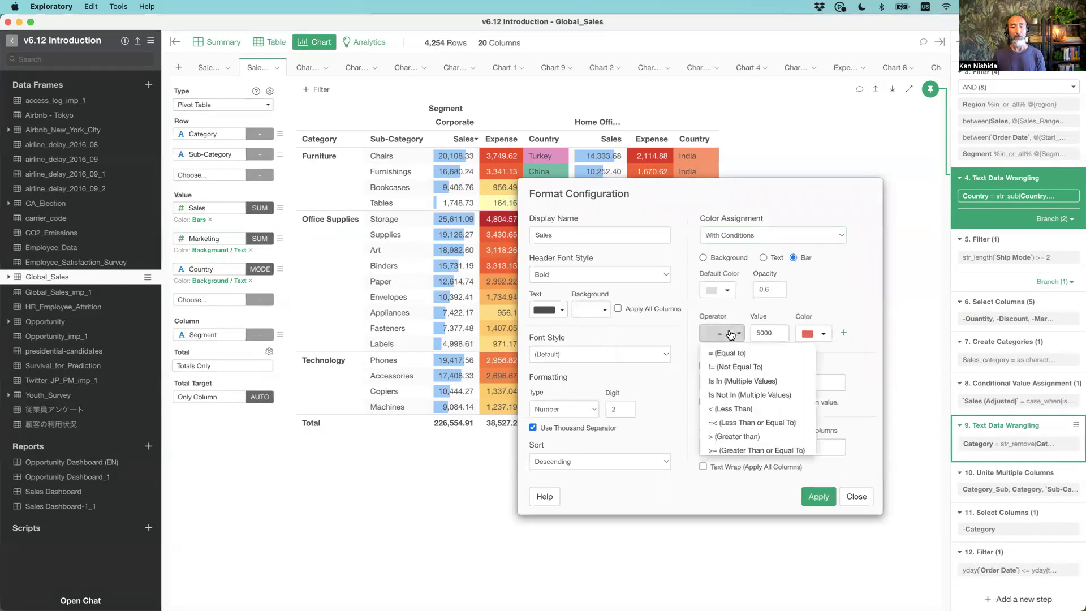
left_click(738, 450)
left_click(759, 334)
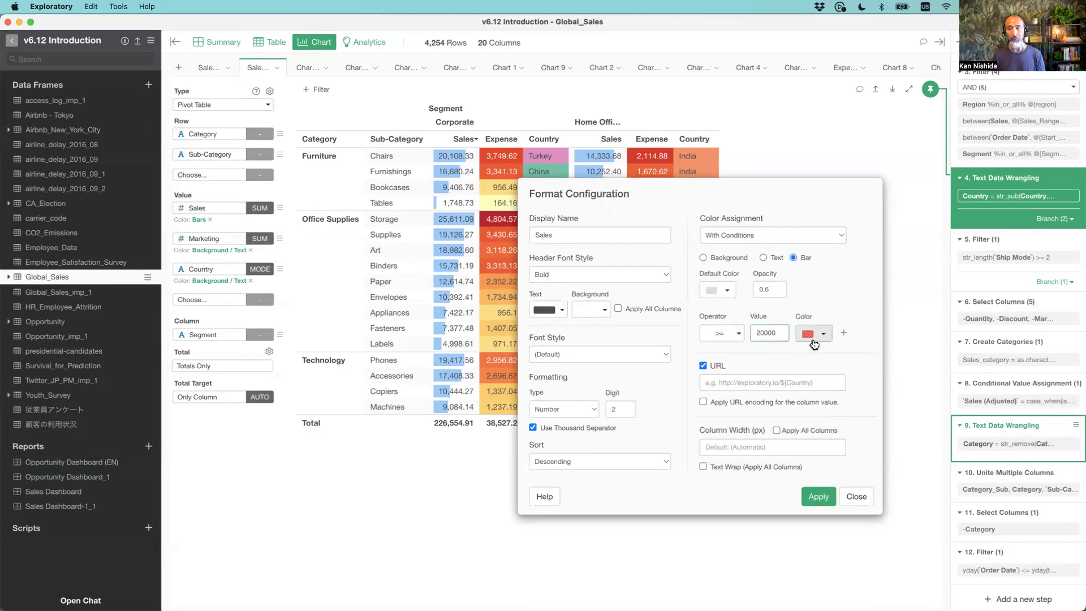
left_click(813, 340)
left_click(795, 392)
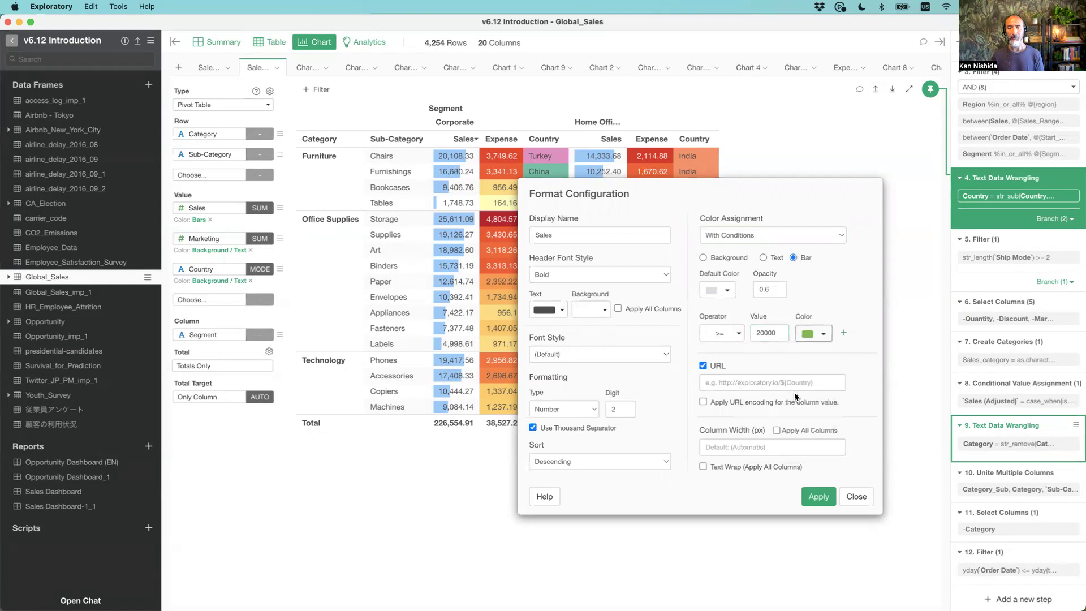
left_click(818, 498)
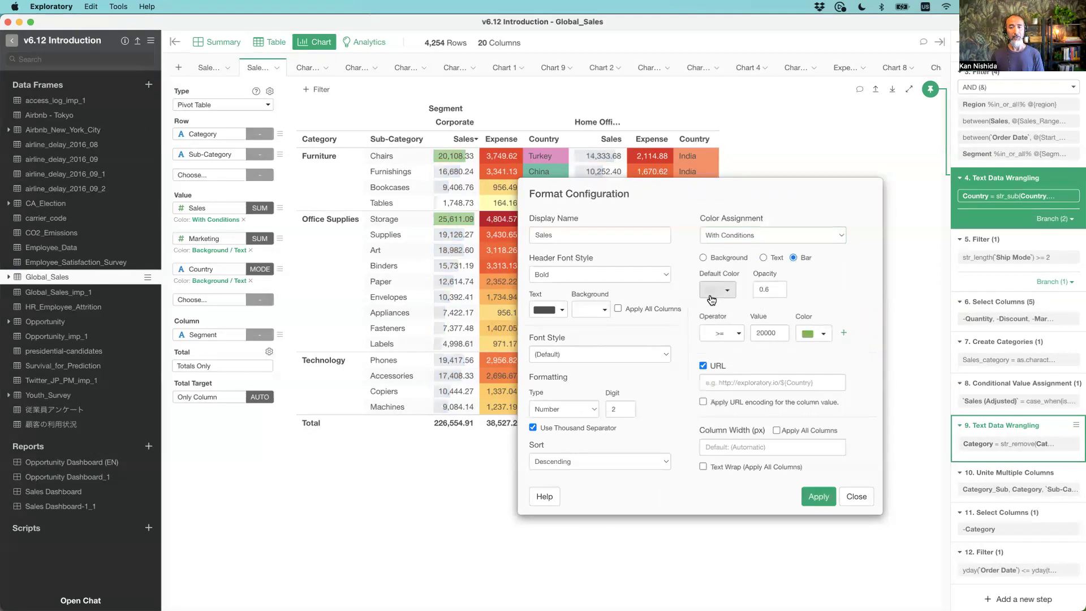
Add a second bar condition coloring Sales values greater than or equal to 10000 light orange, and apply it
left_click(844, 334)
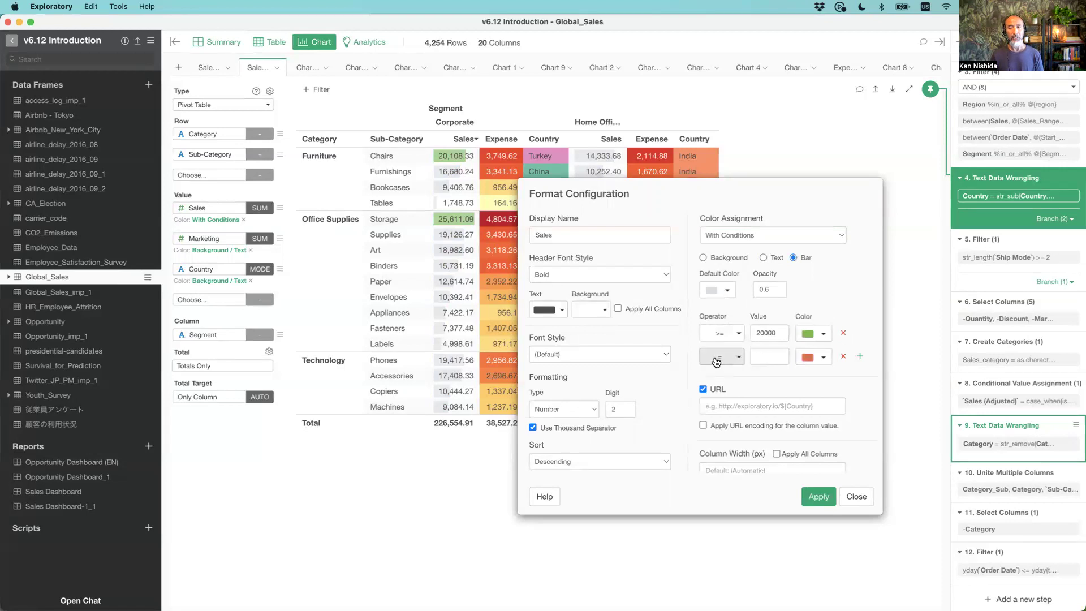
left_click(716, 358)
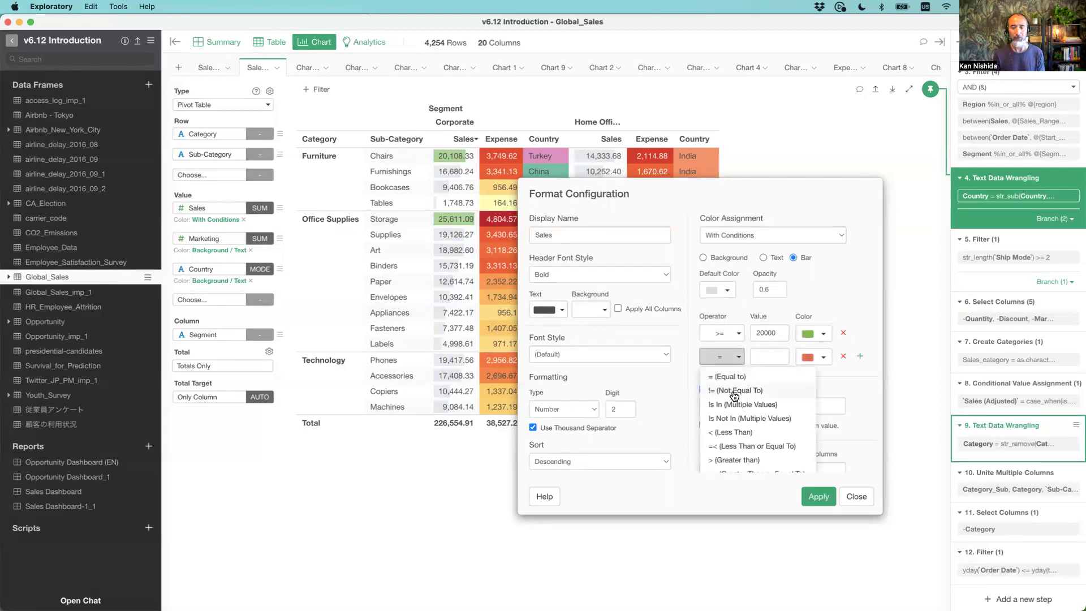
left_click(765, 357)
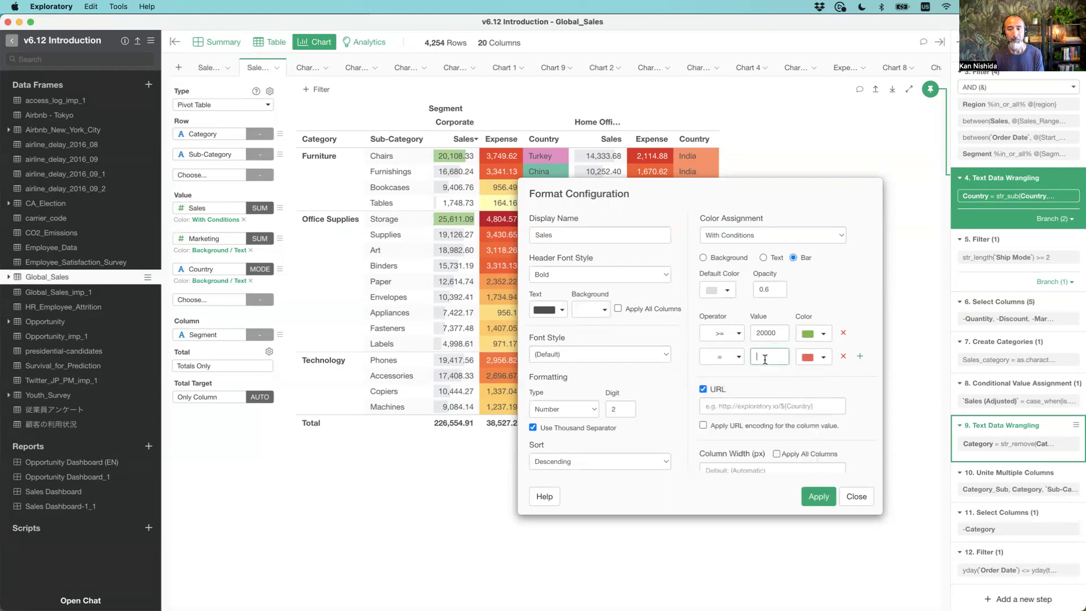
type("10000")
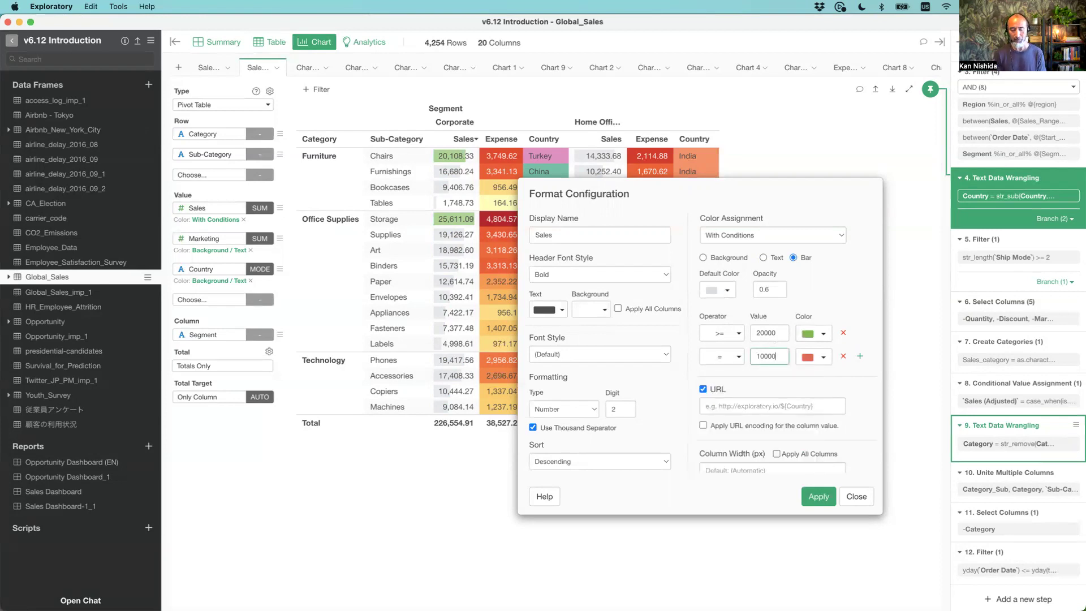
left_click(722, 357)
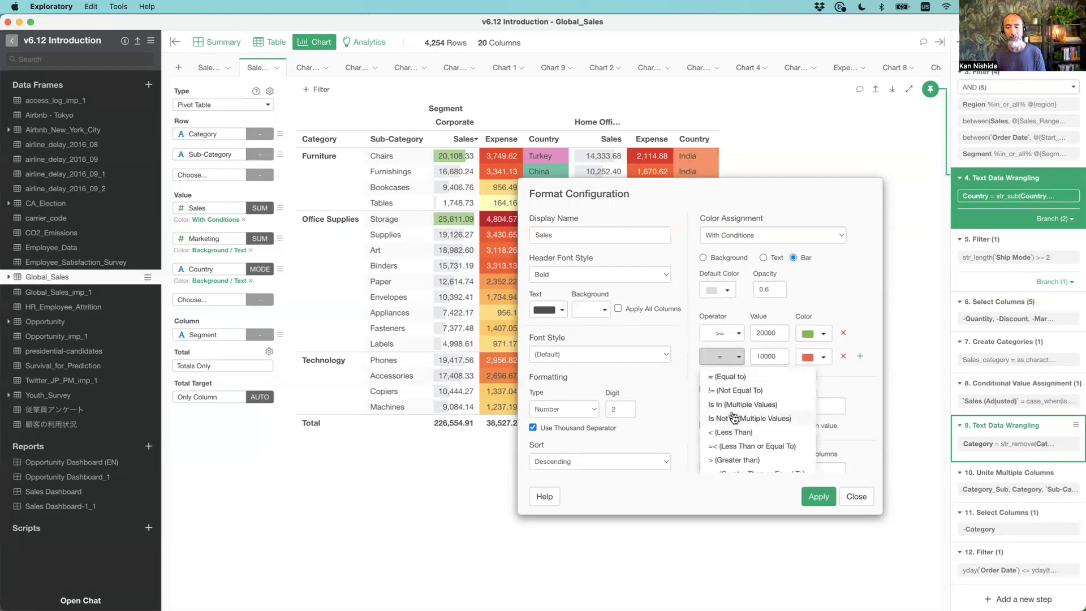
scroll(736, 456, "down", 2)
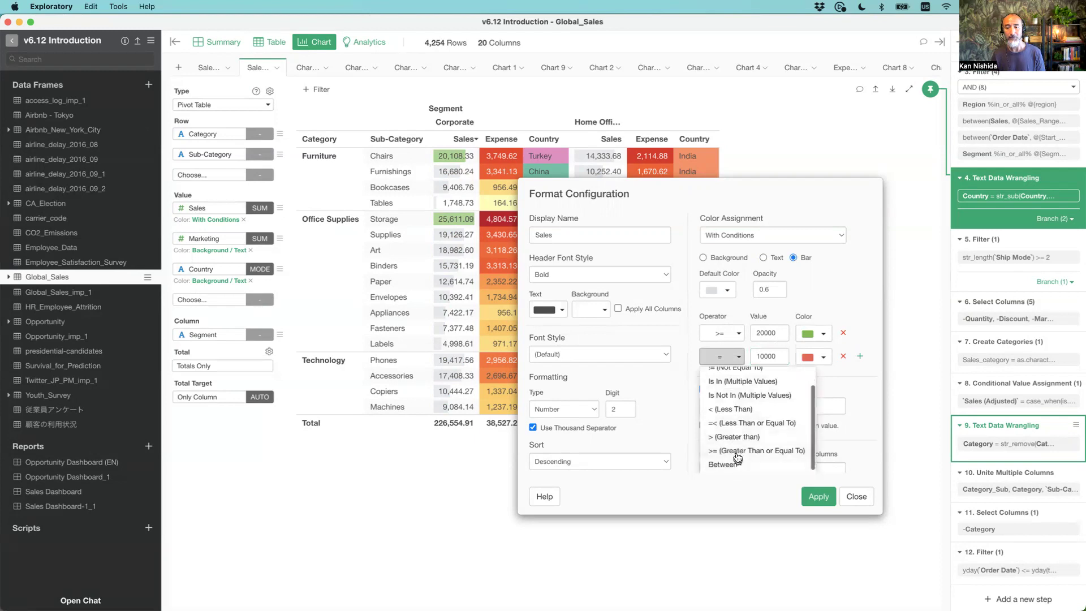
left_click(735, 455)
left_click(813, 357)
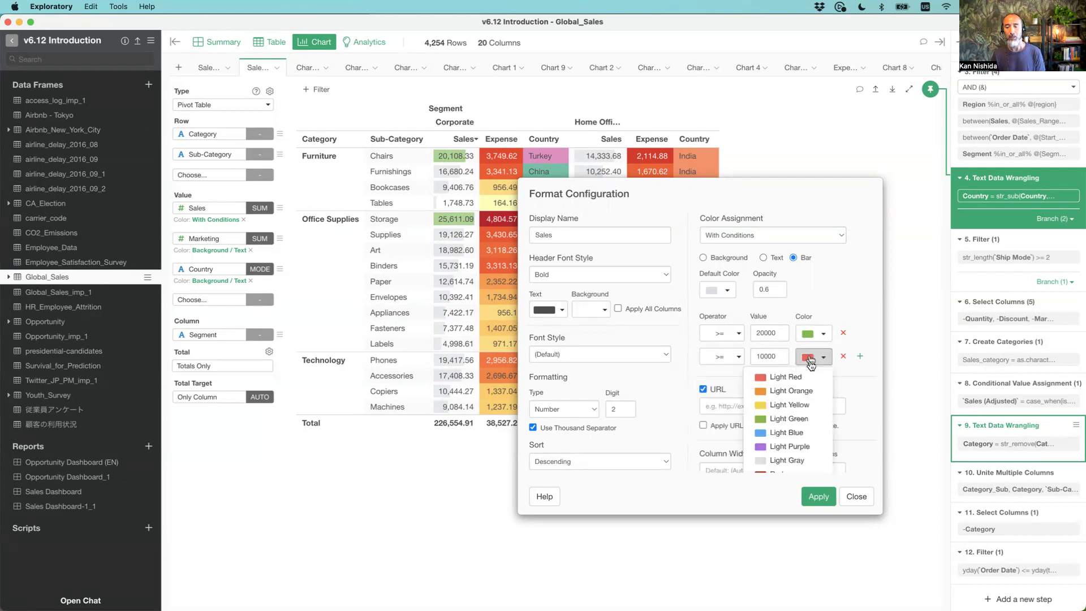
left_click(792, 391)
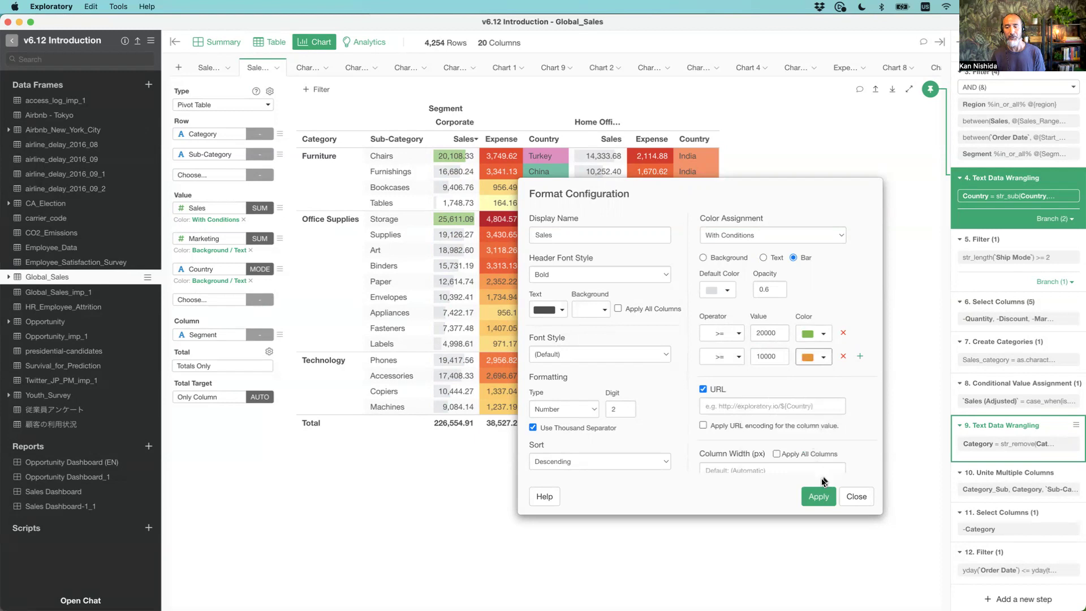
left_click(815, 498)
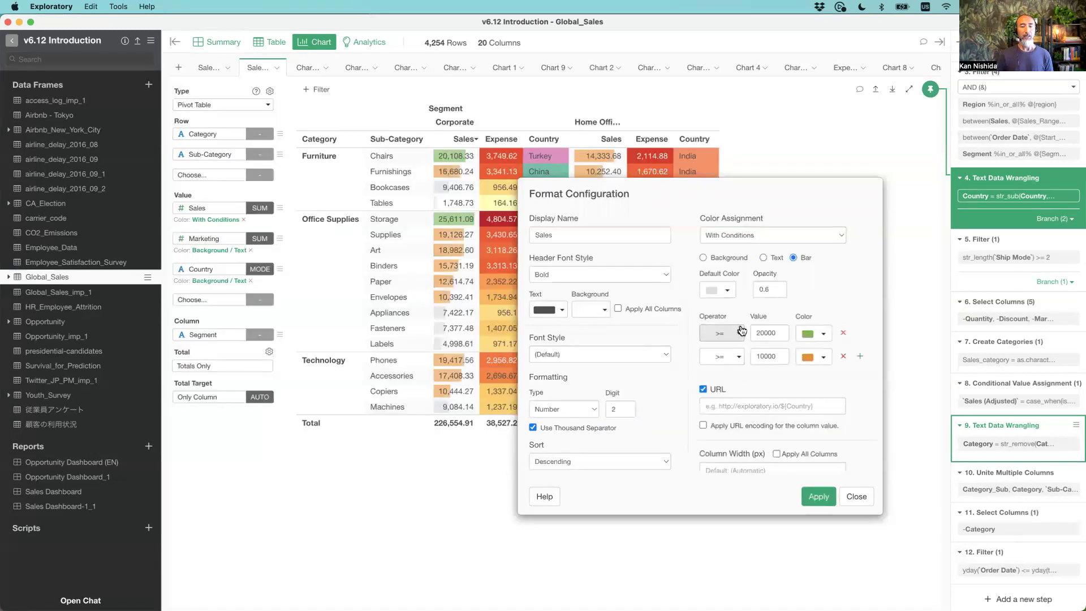
Set the default bar color for Sales to Light Red, apply it and close the format configuration
left_click(724, 299)
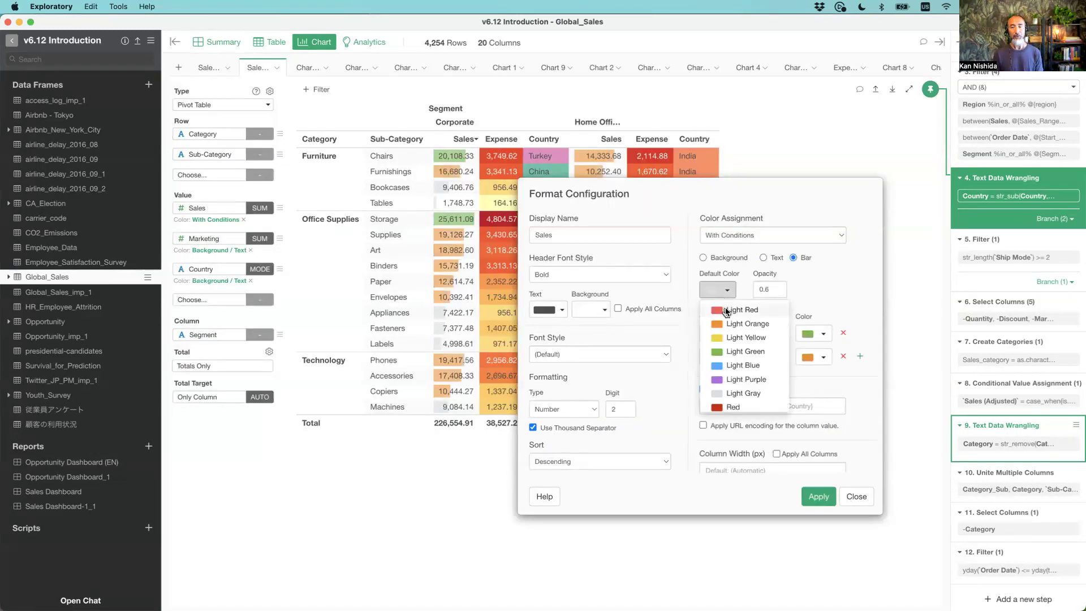
left_click(726, 311)
left_click(809, 503)
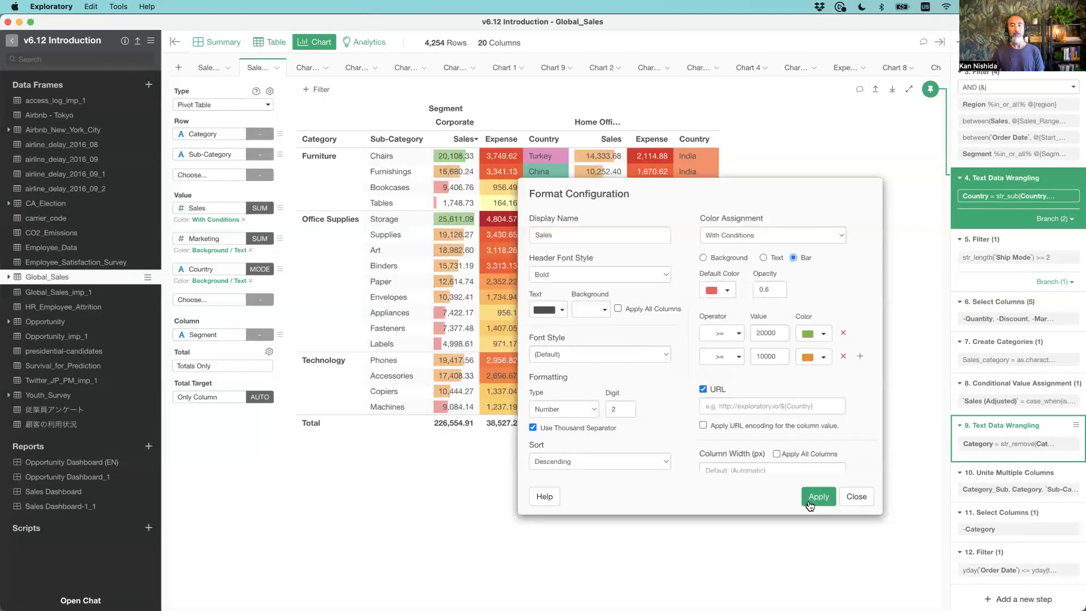
left_click(853, 497)
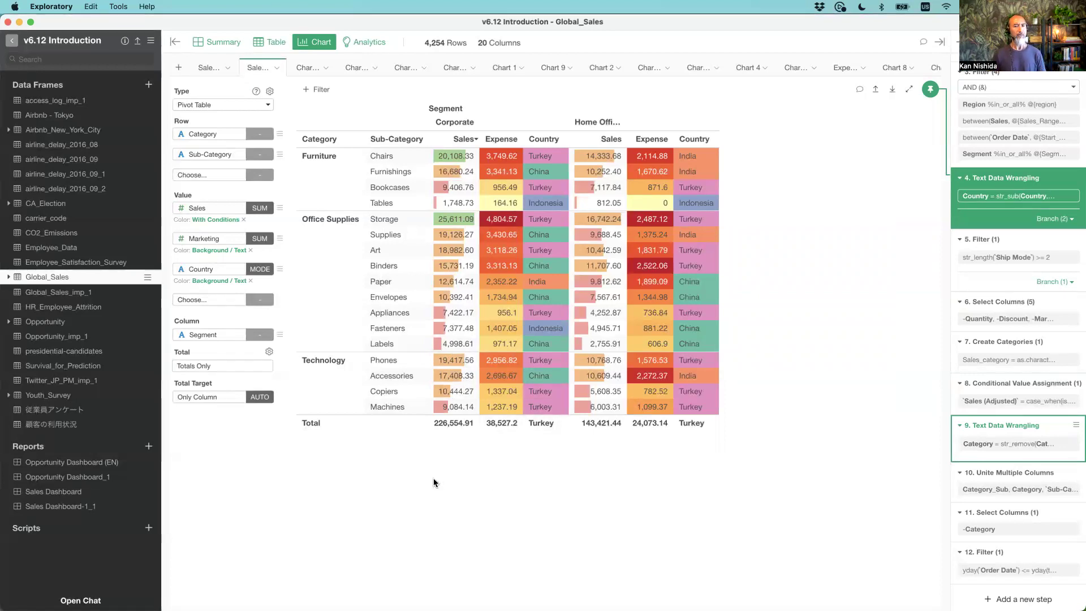
View the underlying rows for the Corporate Sales value of Storage in the pivot table, and close the data view
left_click(307, 68)
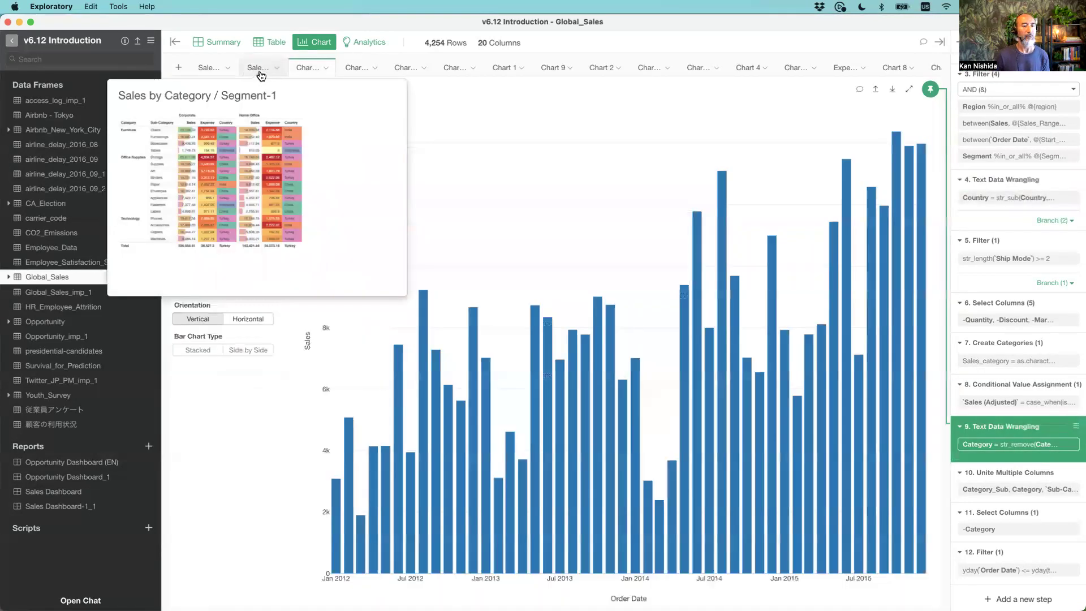
left_click(259, 71)
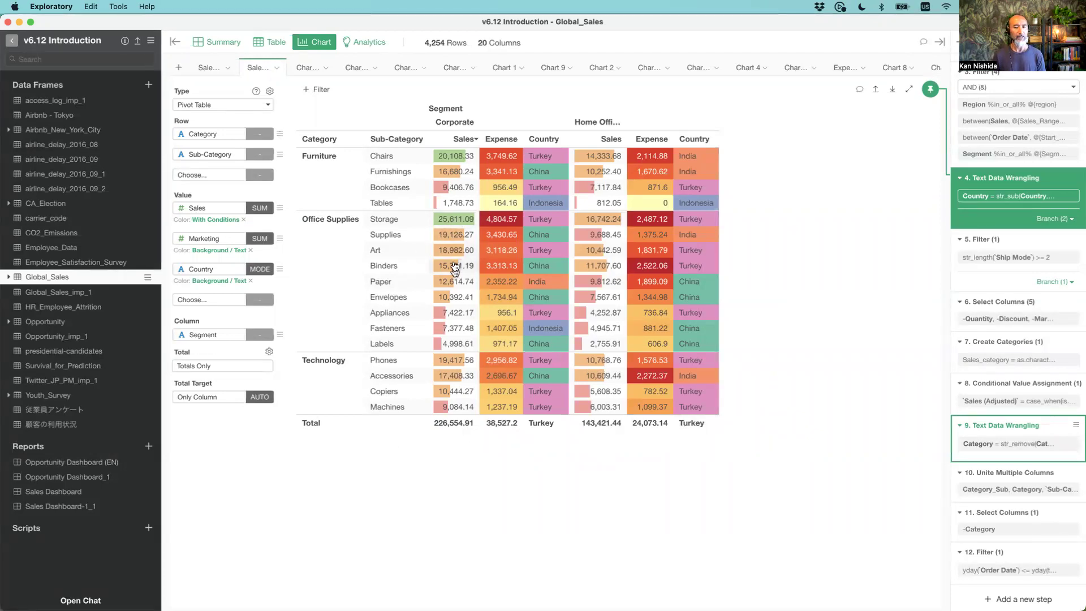
left_click(454, 222)
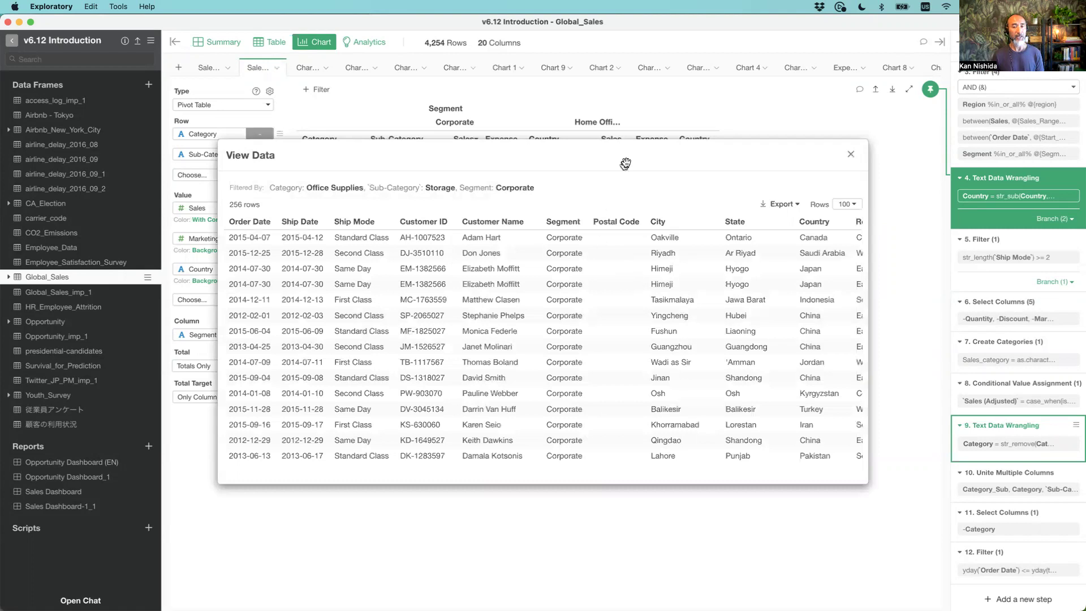
left_click_drag(625, 160, 668, 216)
left_click_drag(707, 251, 715, 250)
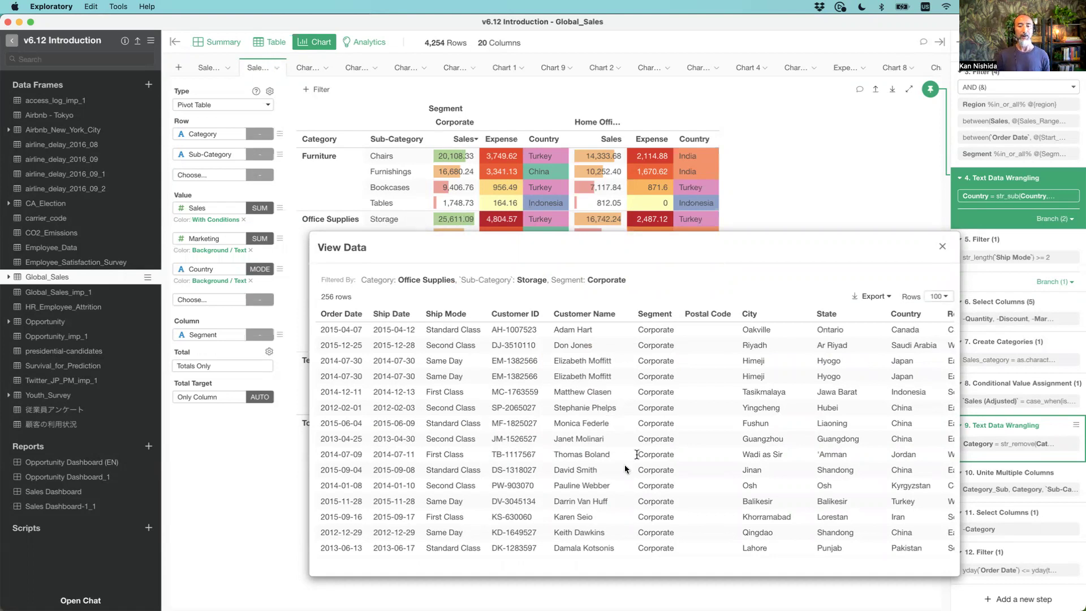
scroll(626, 469, "down", 3)
scroll(626, 469, "up", 2)
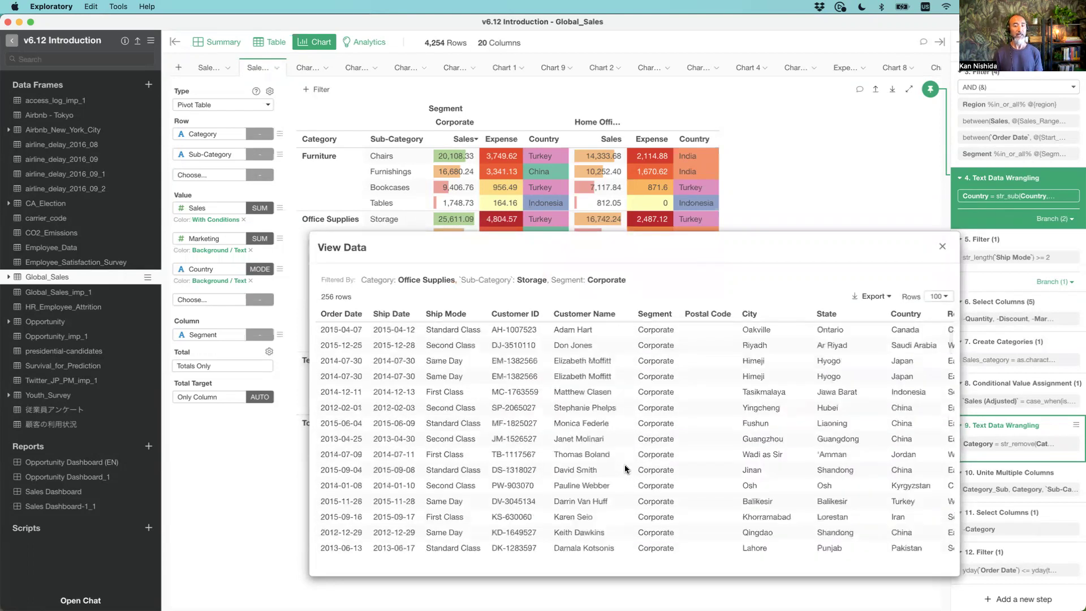
left_click(942, 247)
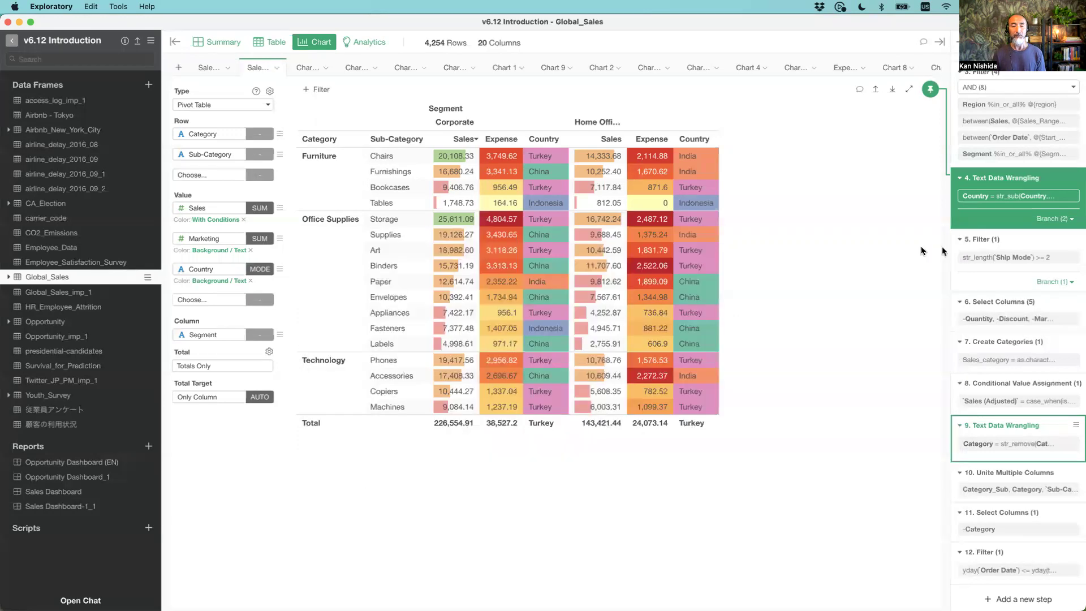
View the underlying rows behind the Corporate Sales total, keeping the pivot column visible for comparison, and close the data view
left_click(459, 424)
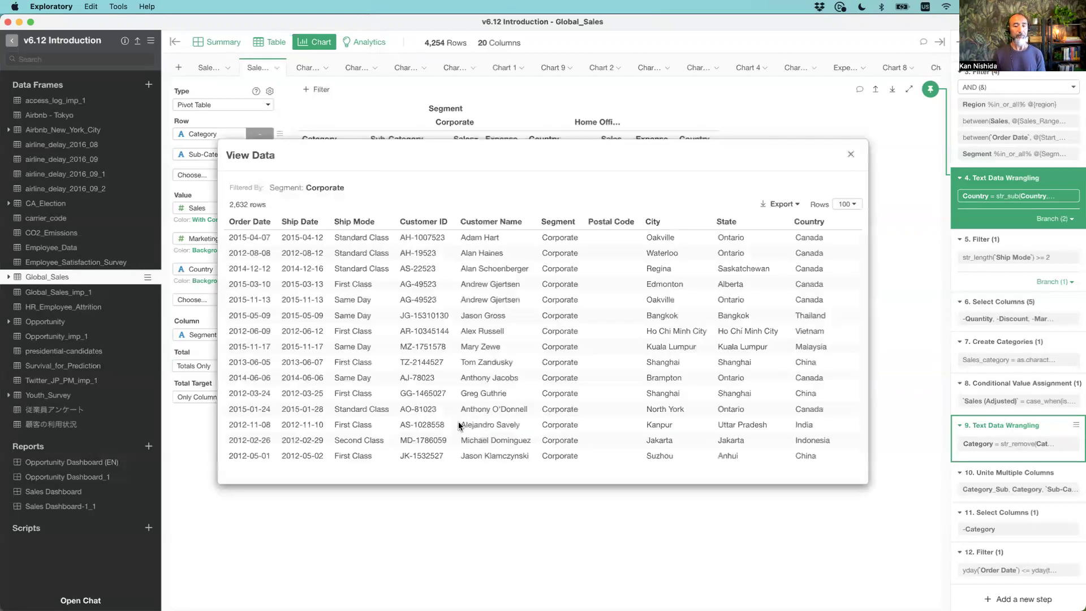
left_click_drag(525, 154, 607, 209)
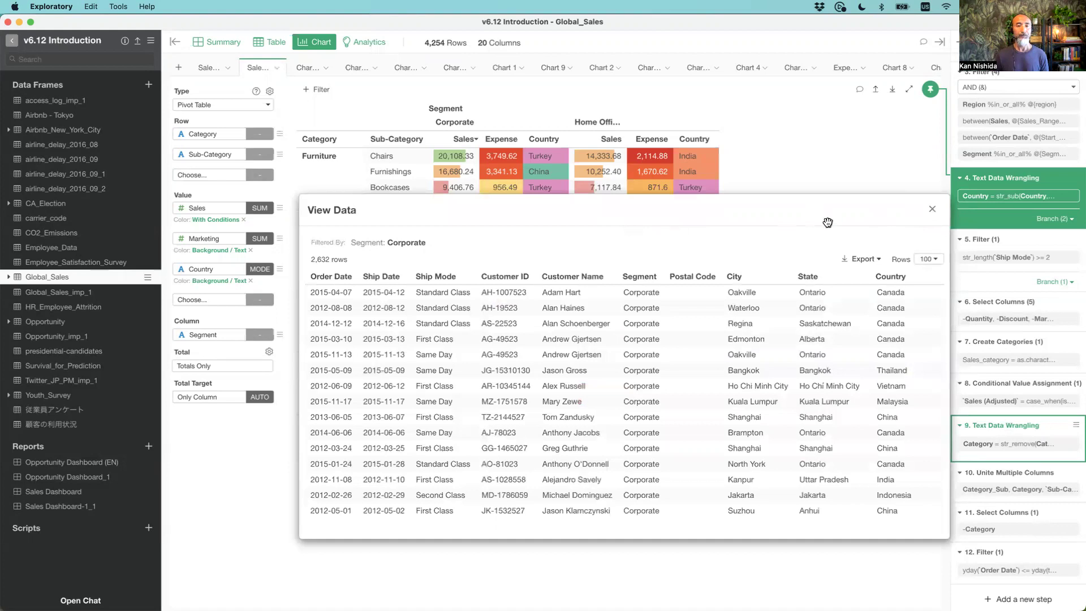
left_click_drag(551, 206, 747, 174)
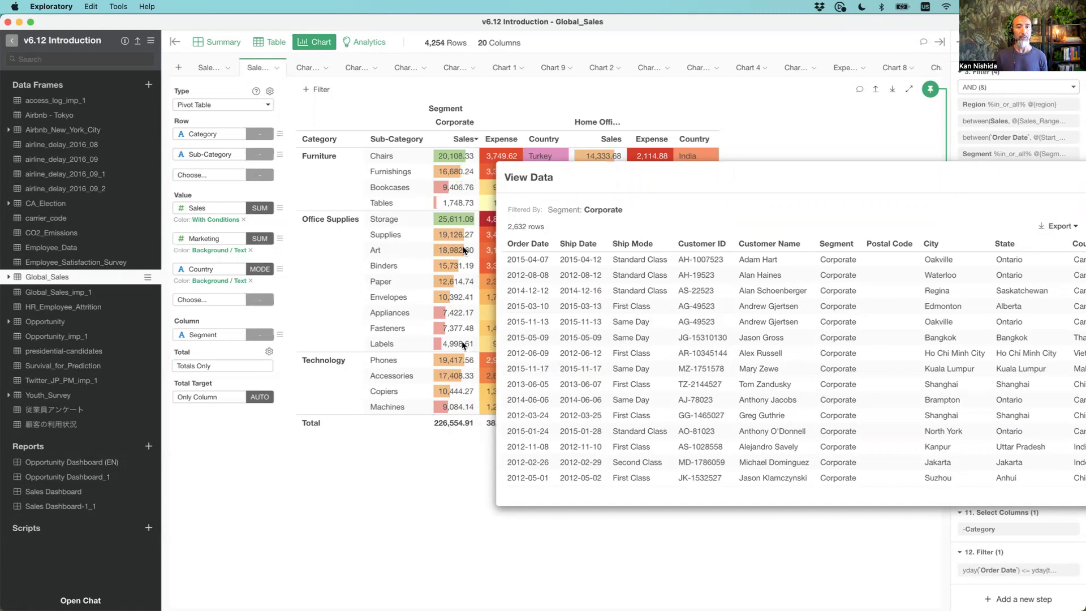
left_click_drag(1003, 177, 840, 177)
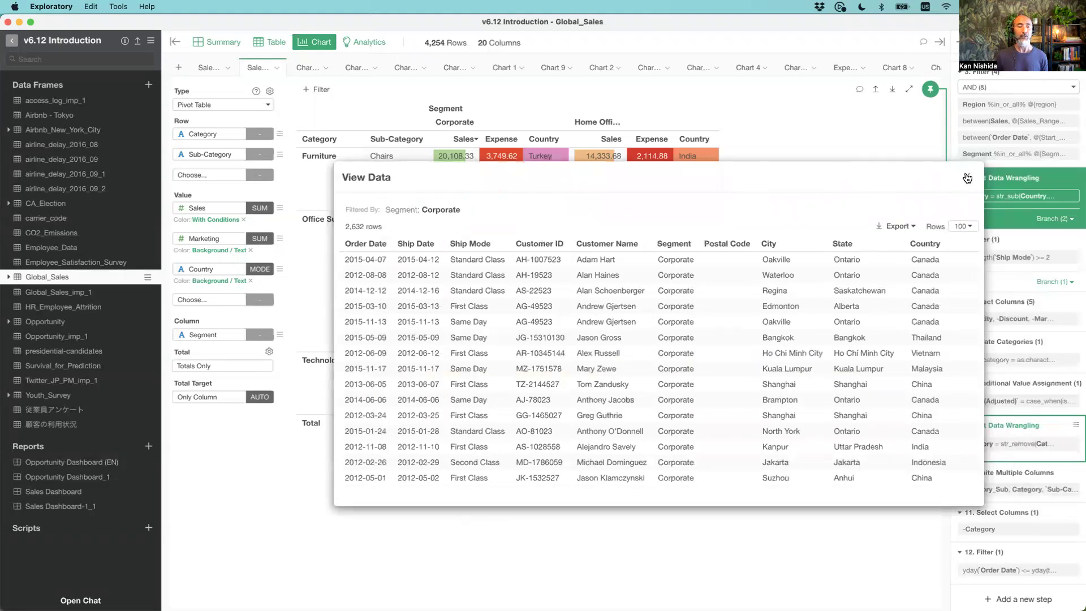
left_click(966, 177)
Set the pivot table's total option to Totals & Subtotals
left_click(217, 372)
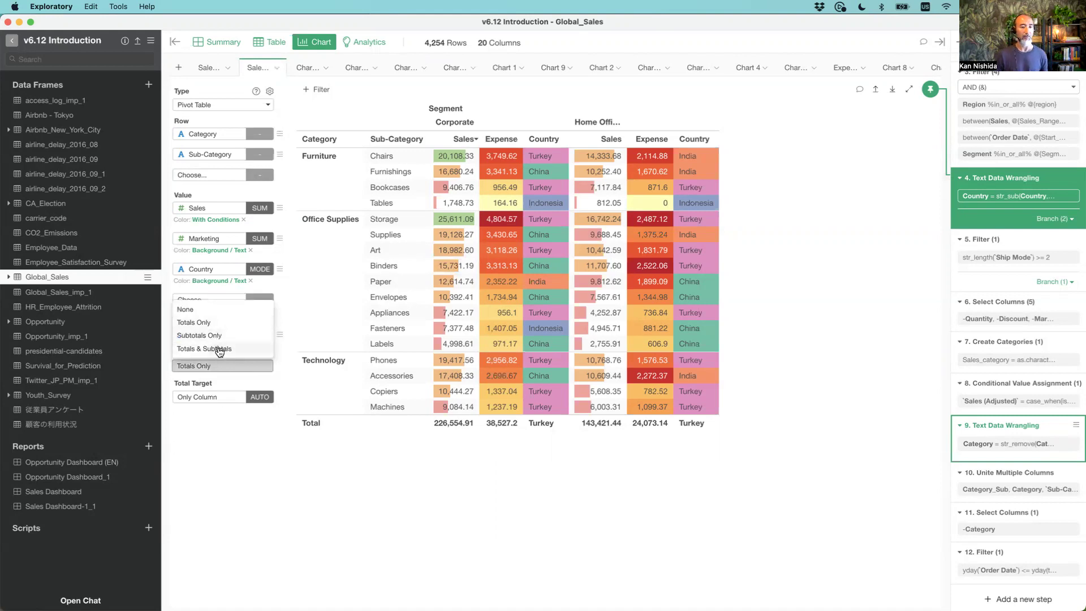
left_click(219, 350)
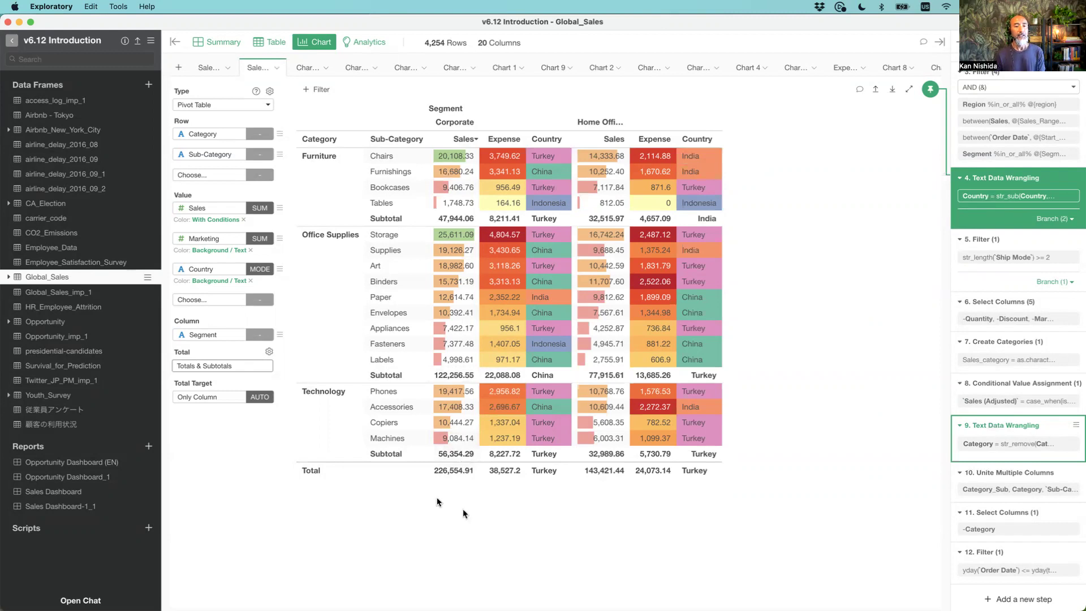
Open the monthly Sales bar chart, collapse the data frame list and add Sales as a second Y axis value
left_click(304, 70)
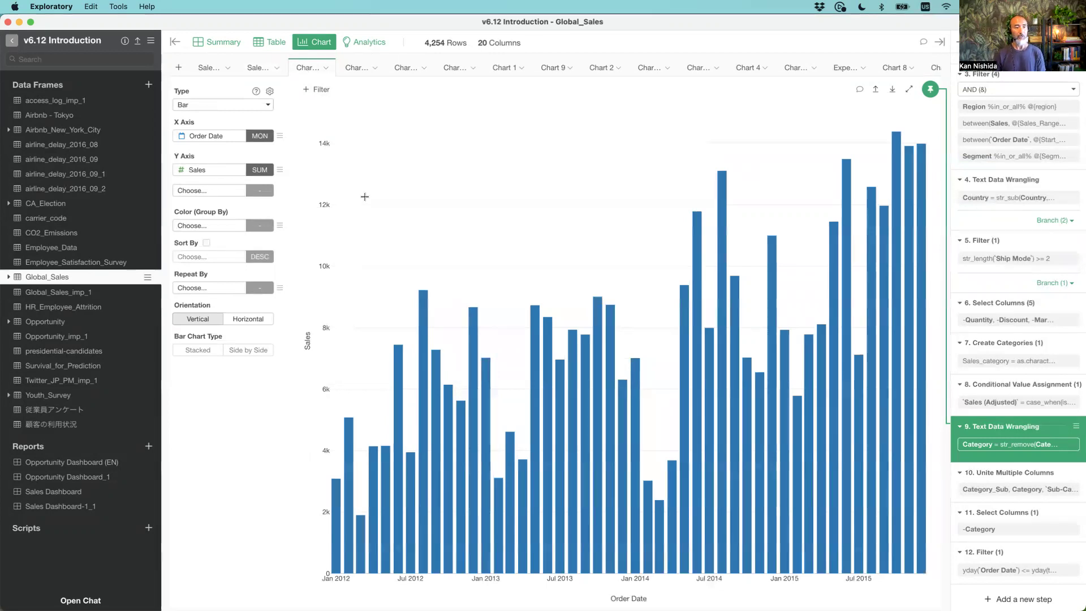
left_click(175, 42)
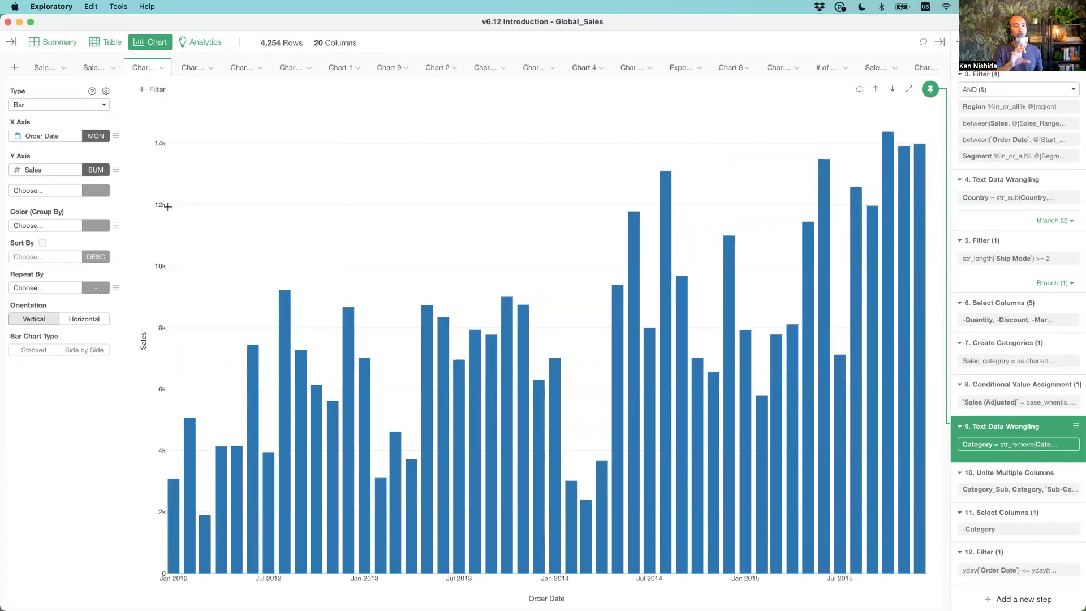
left_click(36, 193)
scroll(52, 295, "down", 5)
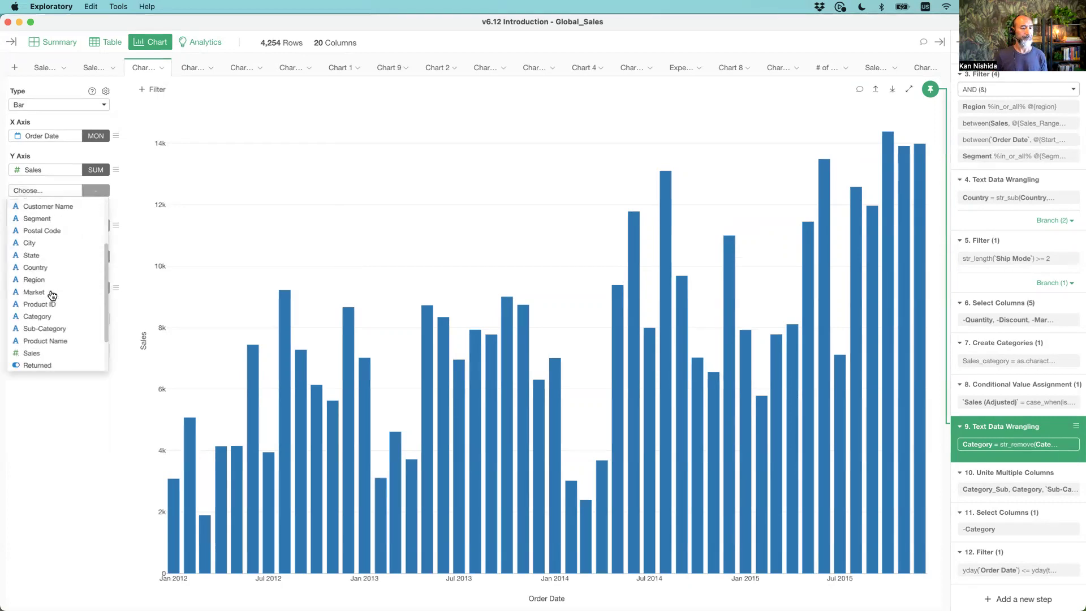
left_click(50, 331)
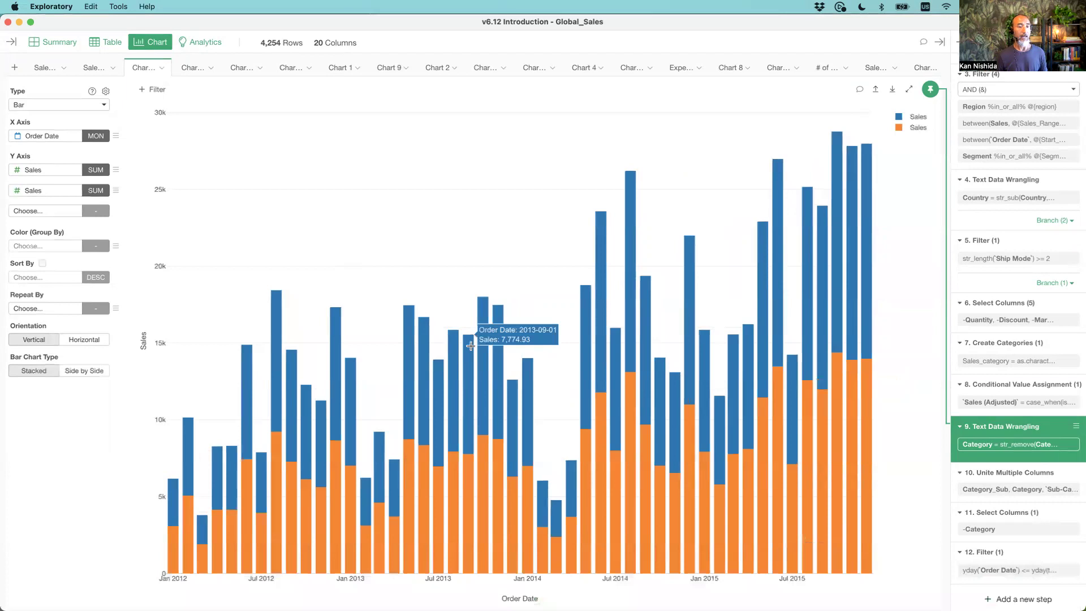
Apply the % Difference from Period Ago quick window calculation to the second Sales value and review its calculation settings
left_click(115, 191)
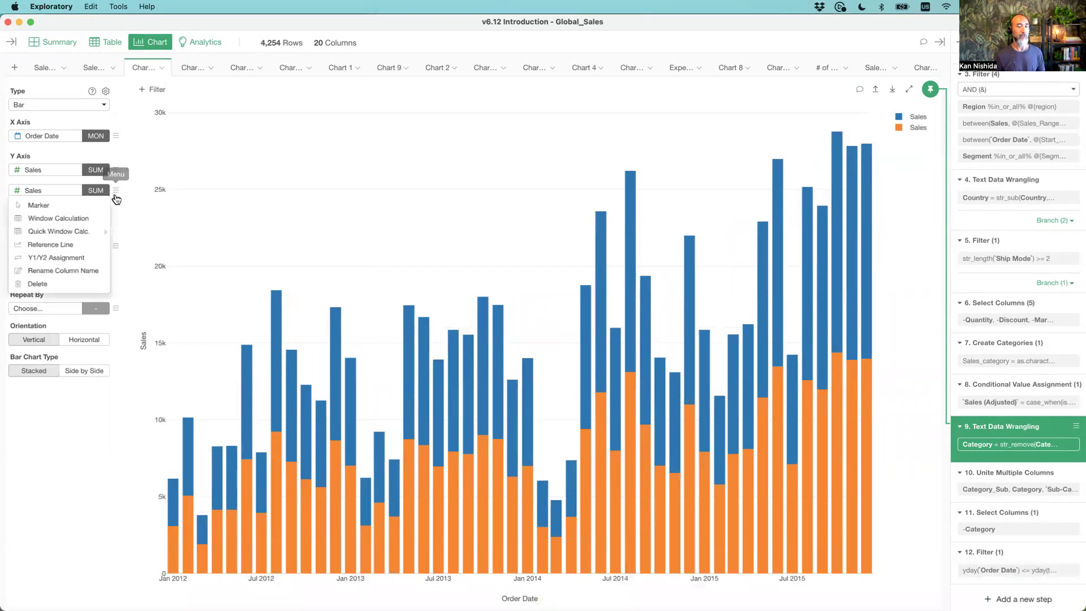
mouse_move(93, 233)
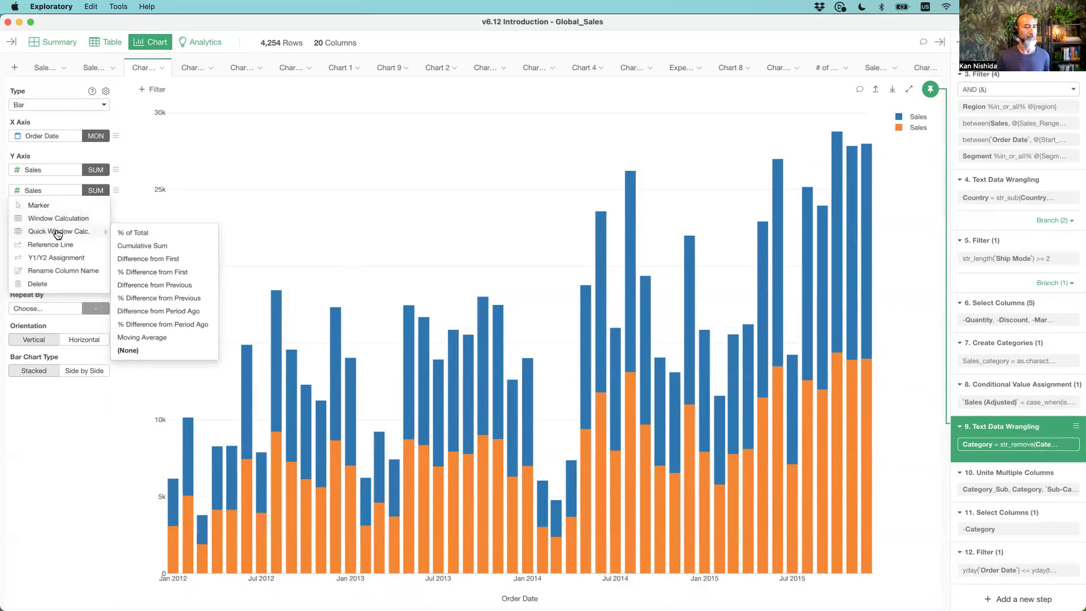
left_click(168, 328)
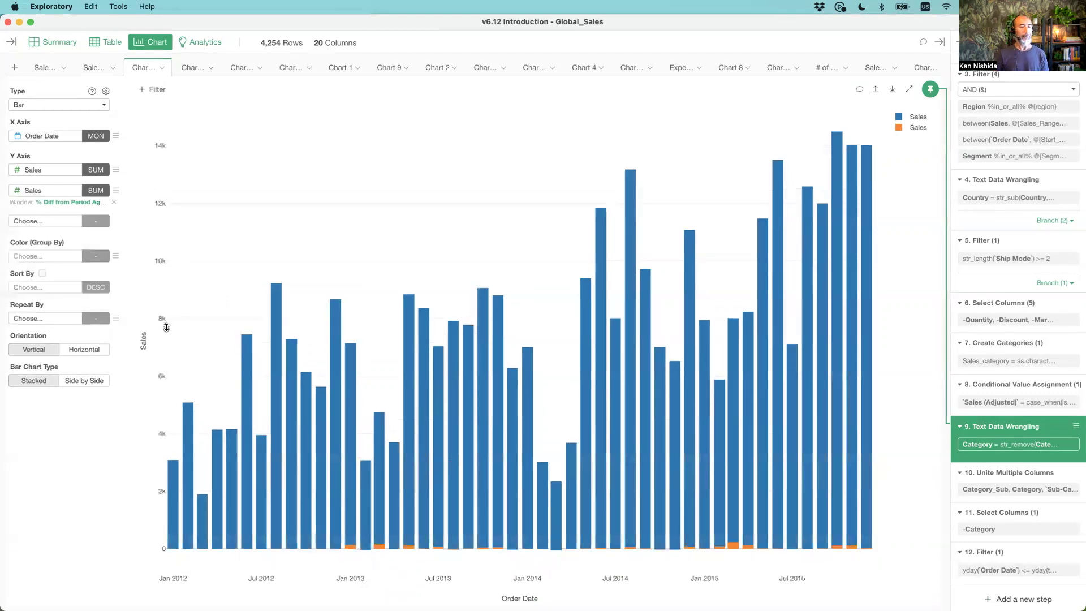
left_click(75, 202)
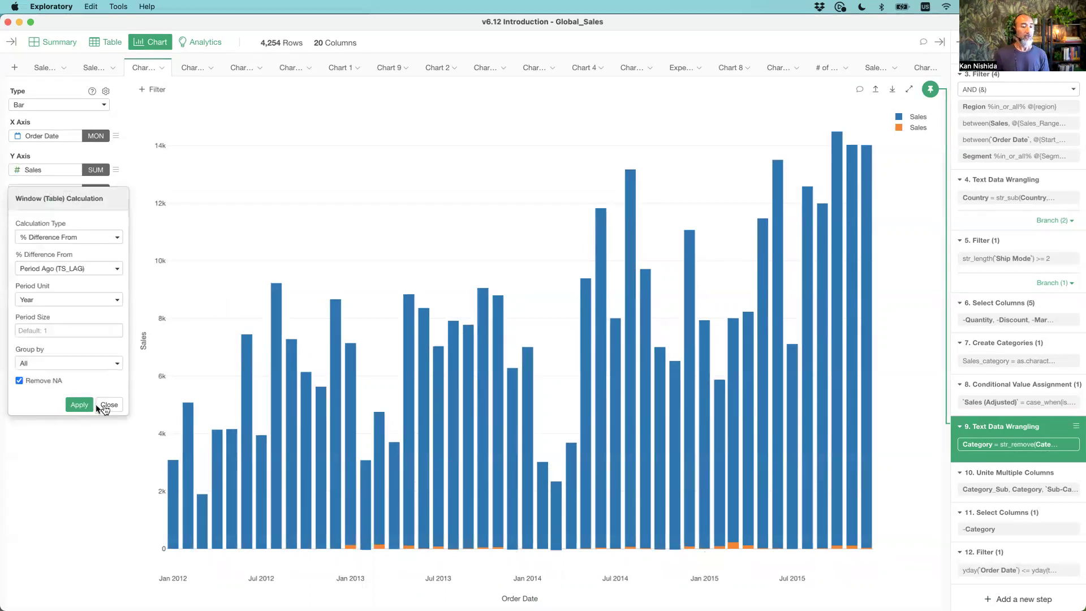
left_click(110, 405)
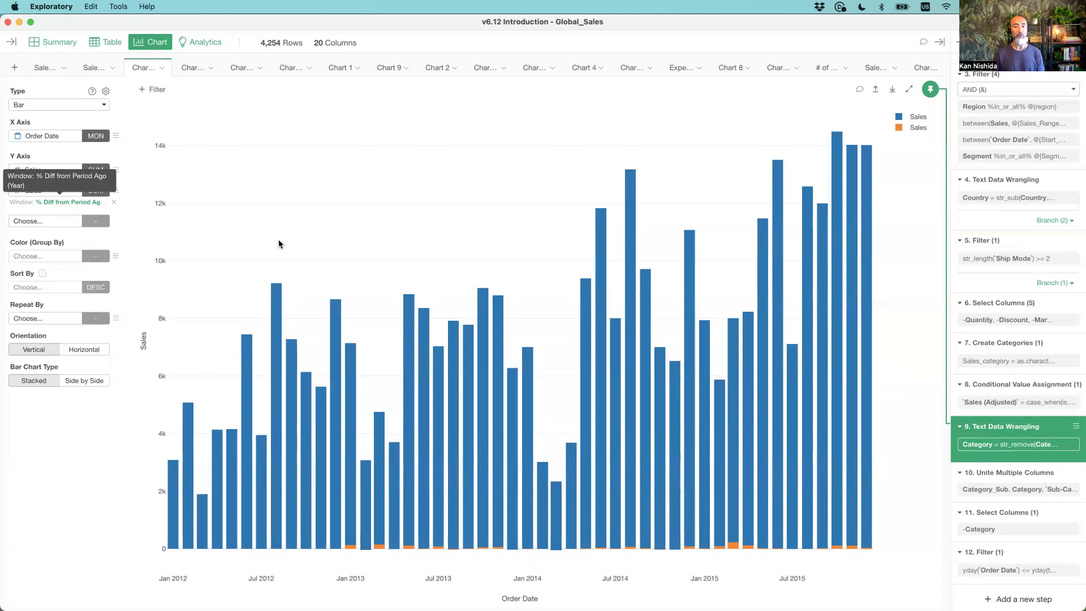
Assign the second Sales value to the Y2 axis and close the axis settings
mouse_move(631, 301)
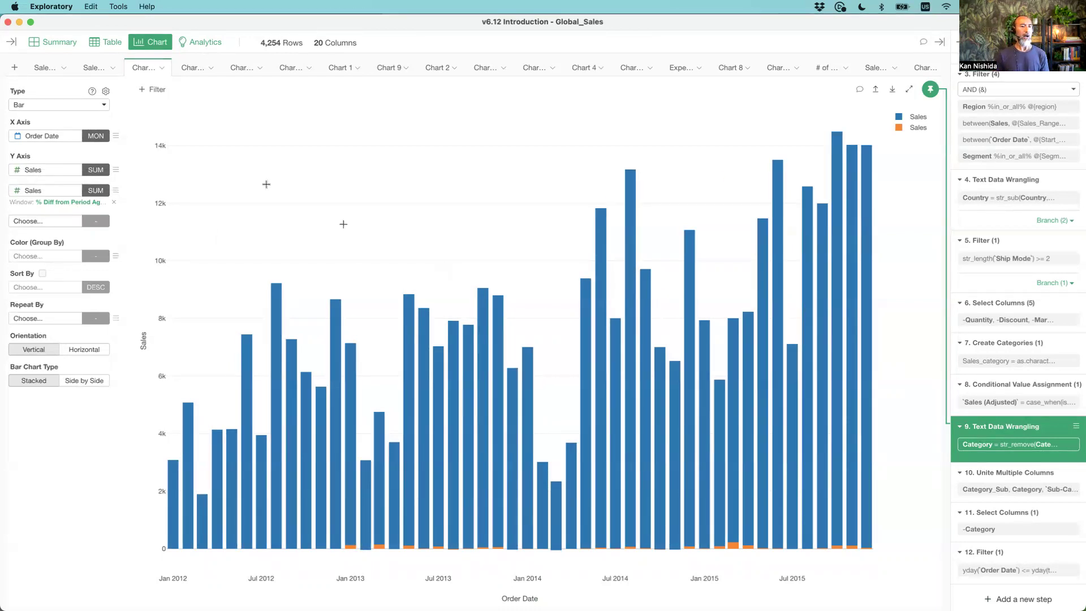
left_click(115, 190)
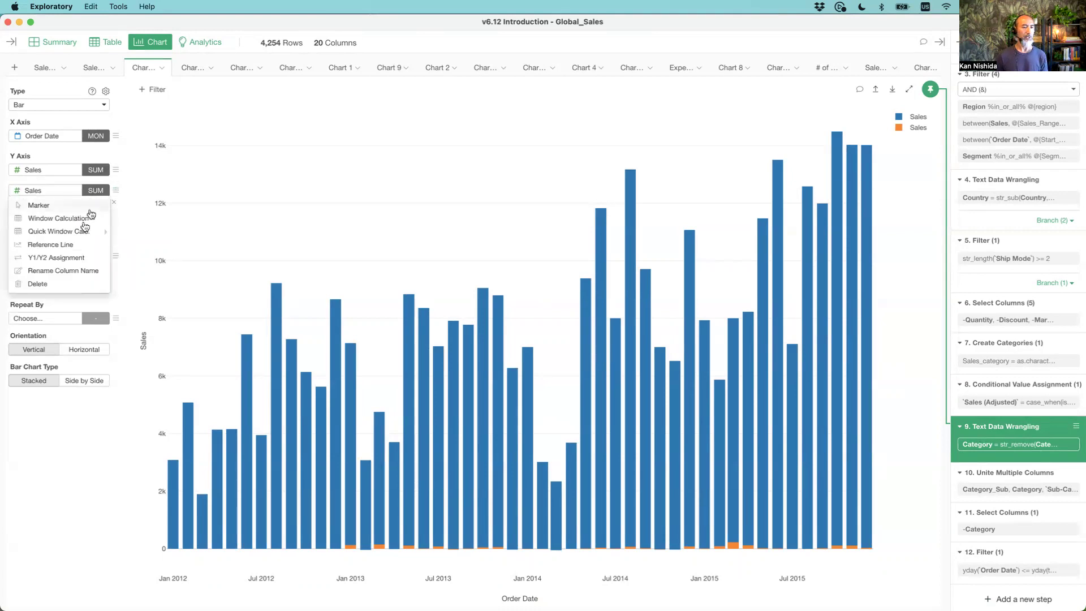
left_click(73, 259)
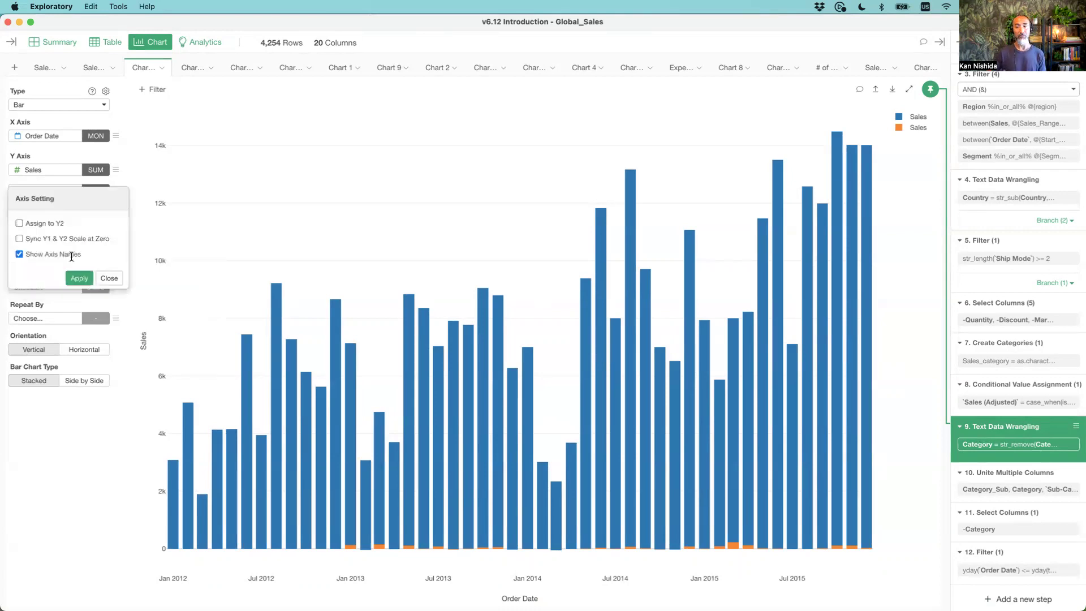
left_click(20, 223)
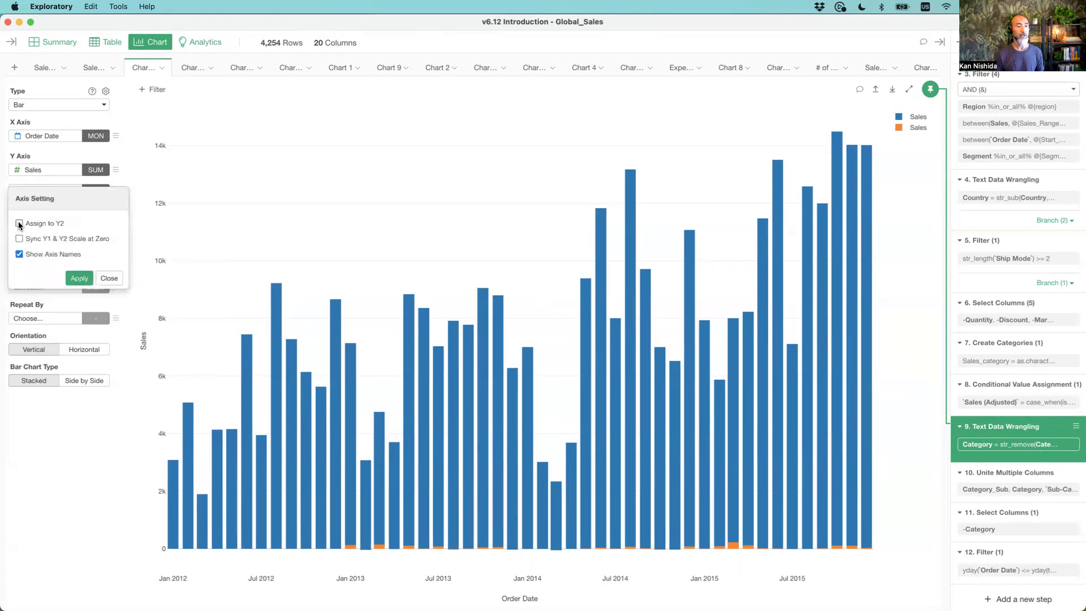
left_click(78, 276)
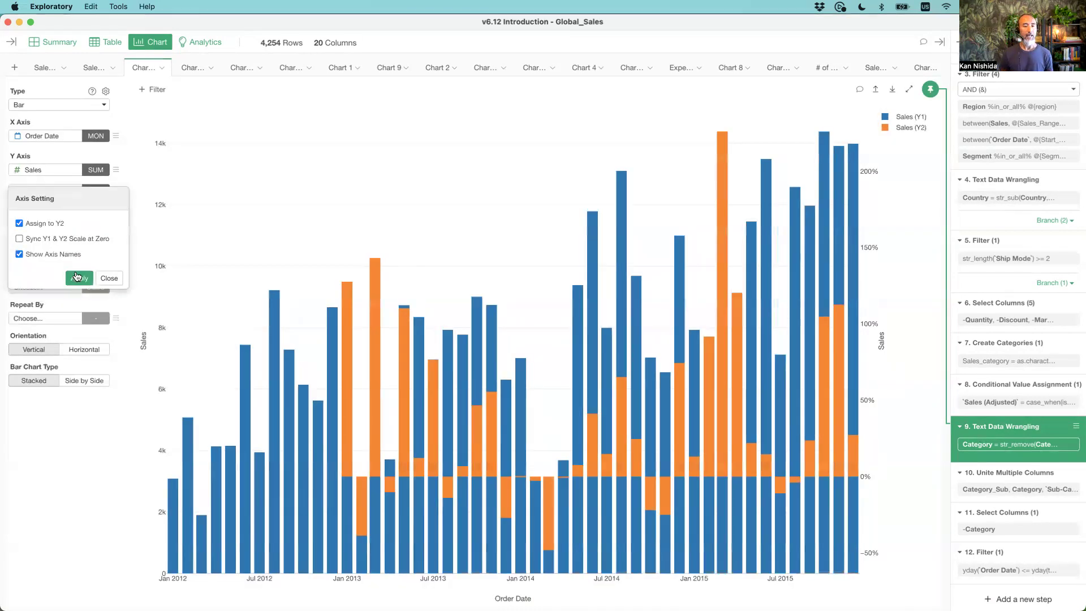
left_click(111, 277)
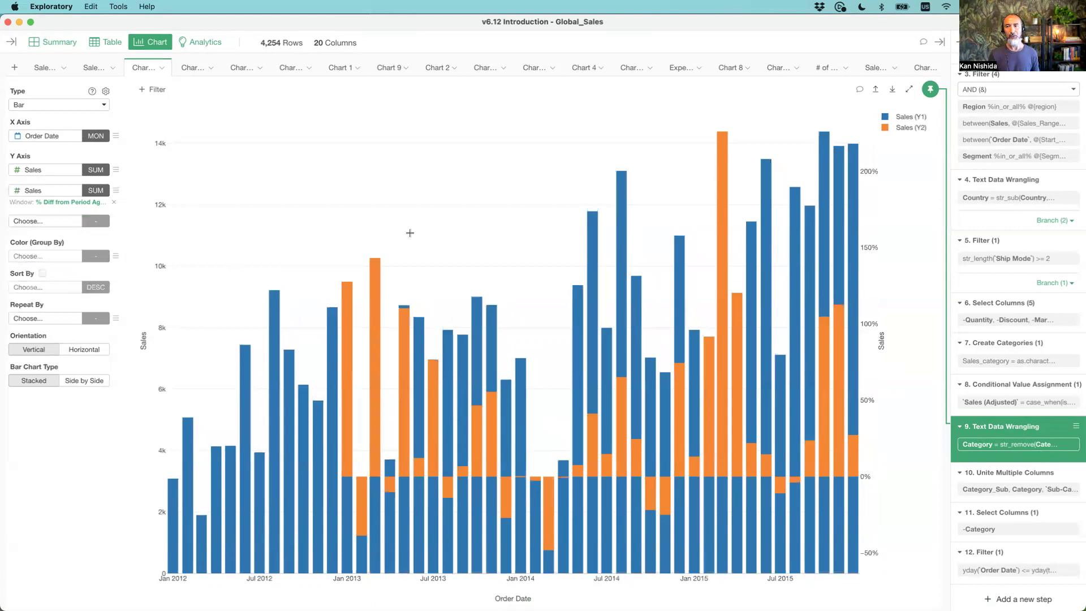
Set the bar chart type to Side by Side and examine the monthly bars against both axes
left_click(89, 383)
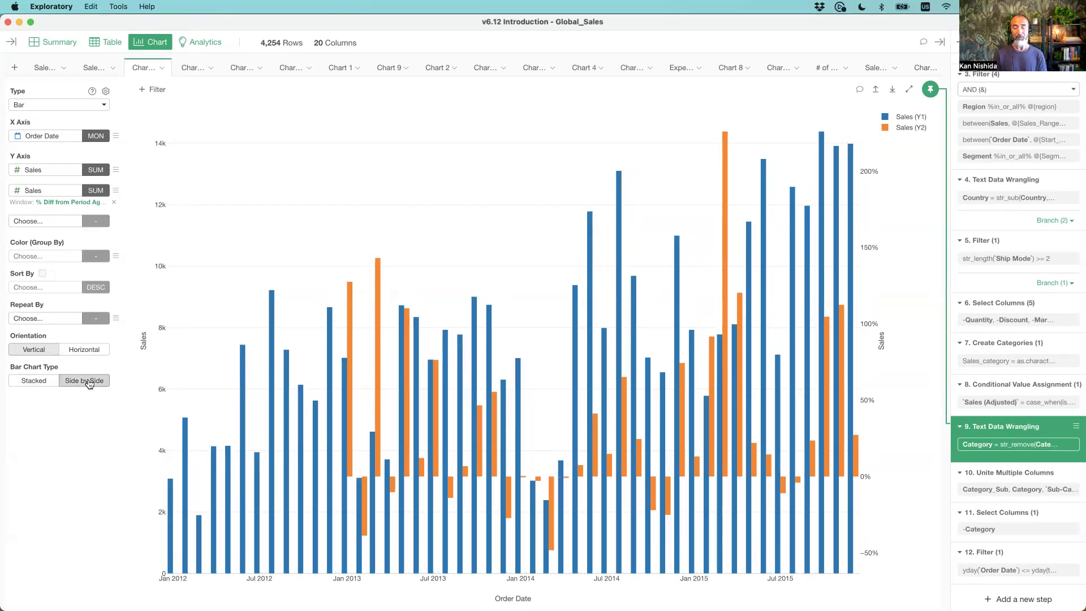
mouse_move(589, 406)
mouse_move(843, 429)
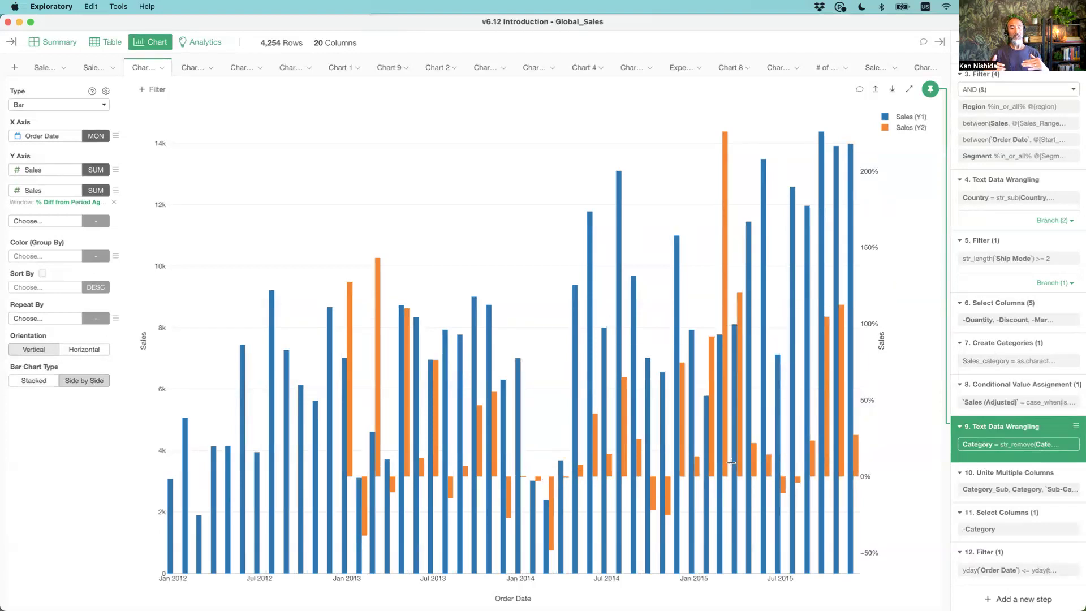
mouse_move(750, 503)
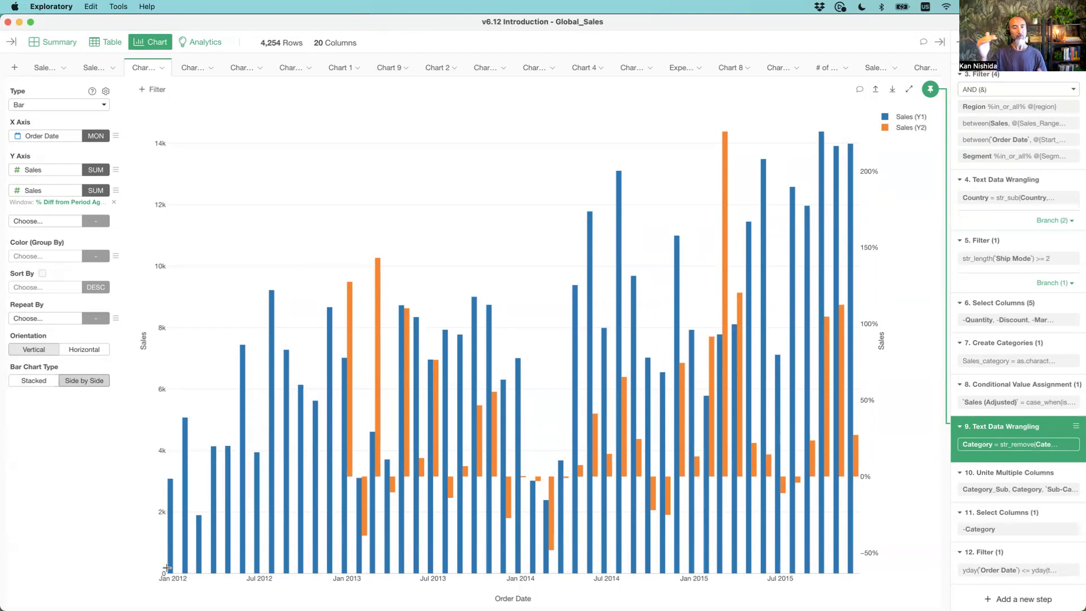
Synchronize the Y1 and Y2 scales at zero for the second Sales value and close the axis settings
left_click(116, 192)
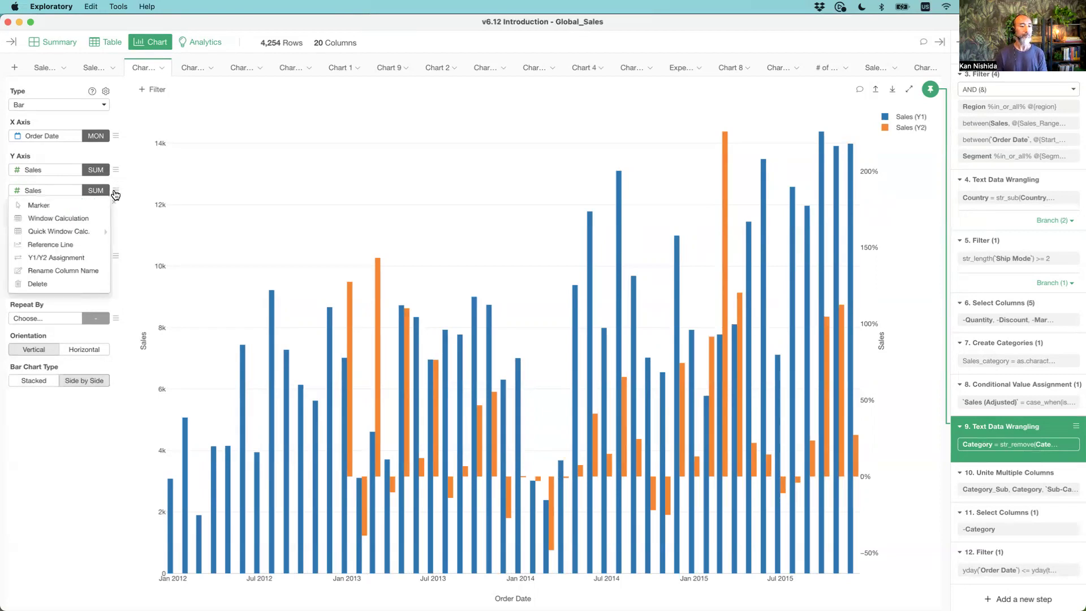
left_click(66, 260)
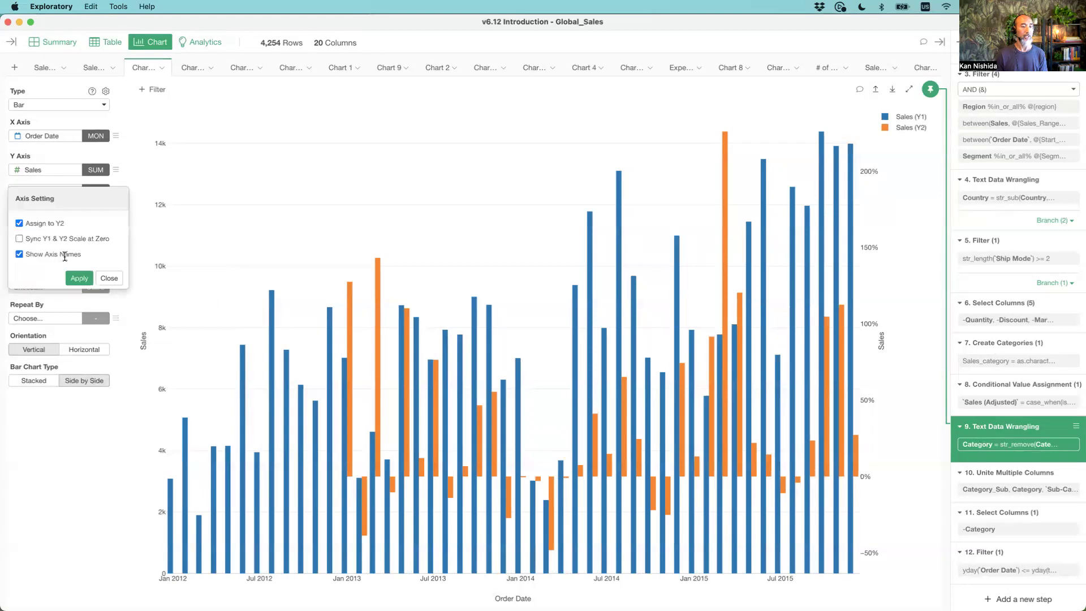
left_click(19, 239)
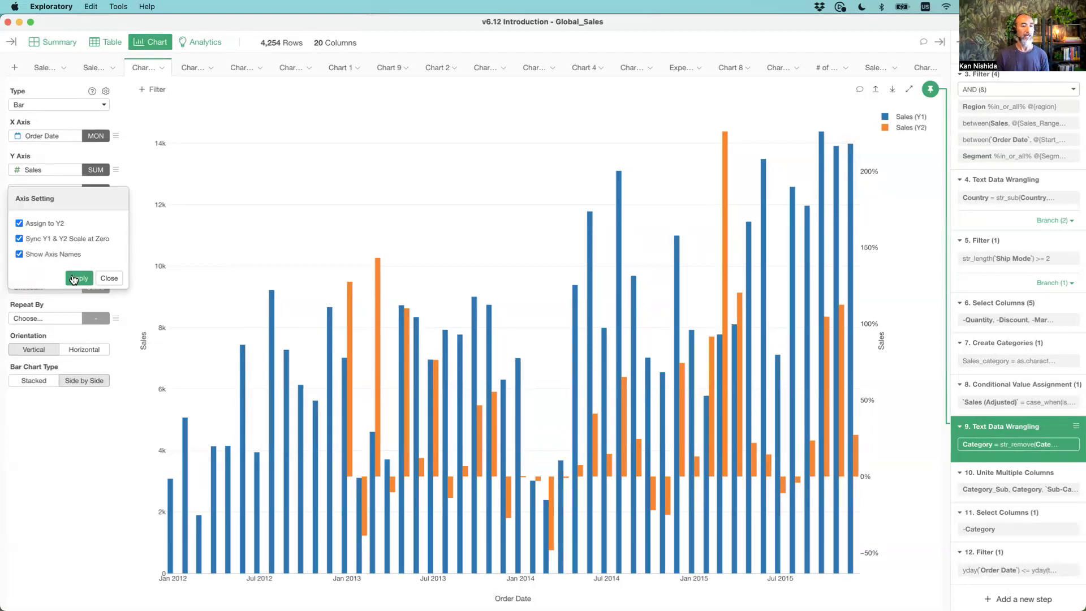
left_click(73, 279)
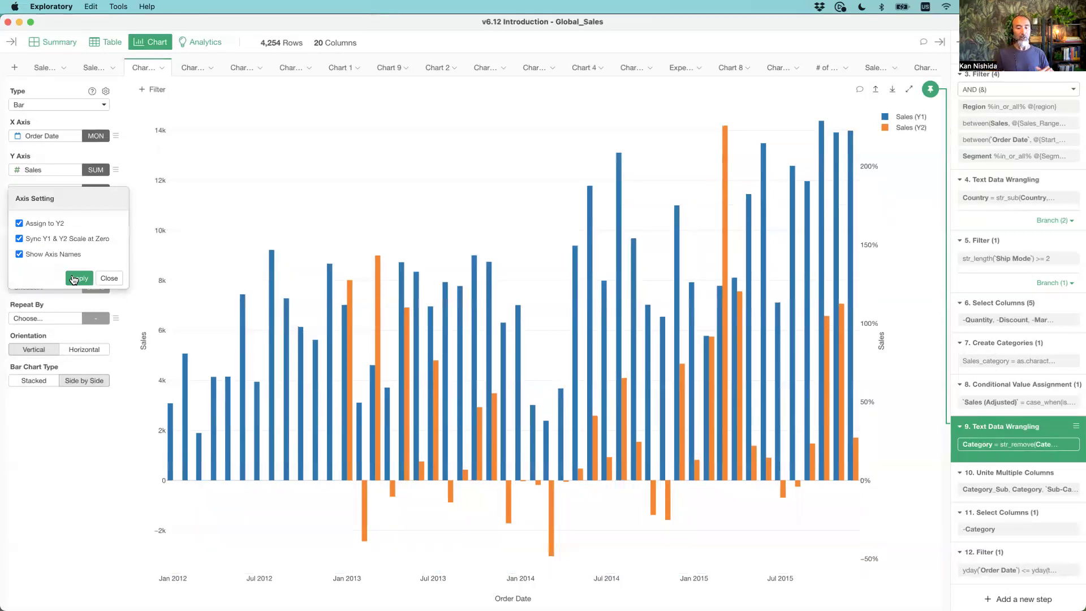
left_click(108, 279)
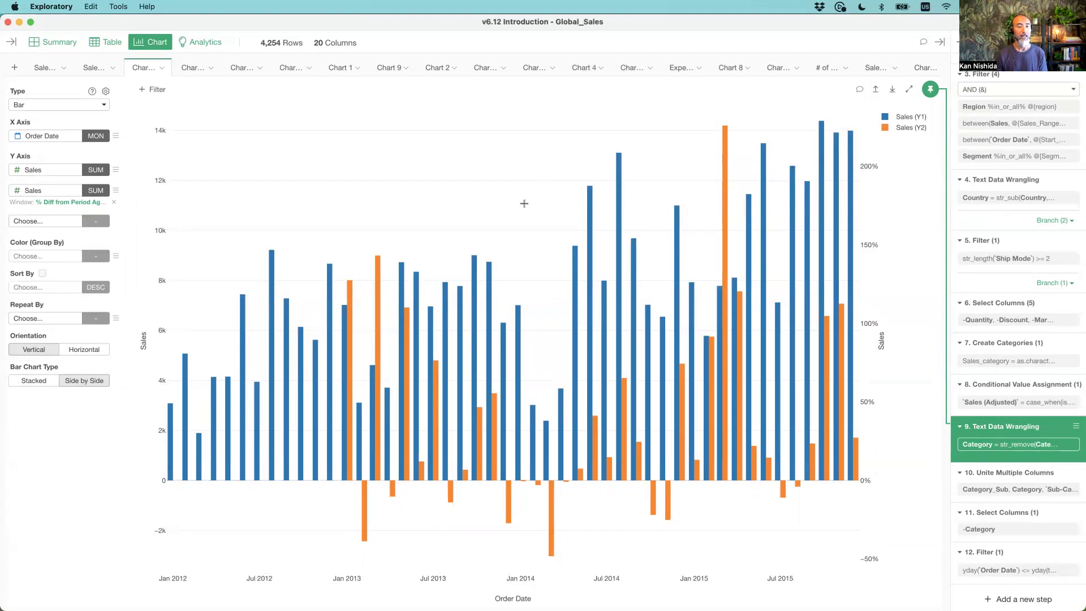
Switch to Keynote, present the slides from the conditional-bar pivot table through Legend Title, and leave the slideshow
key("super+Tab")
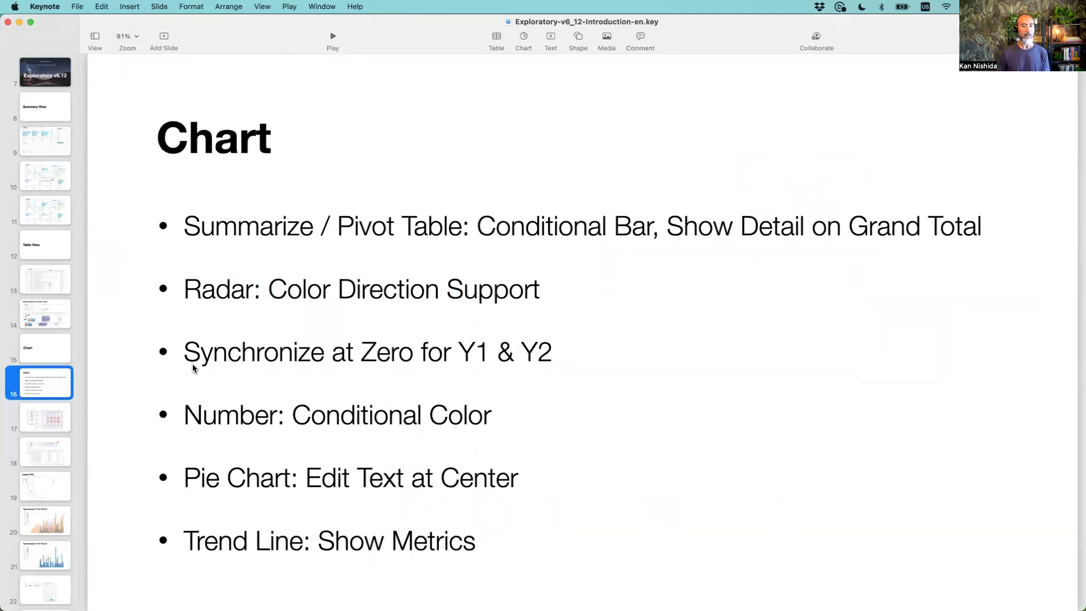
left_click(44, 425)
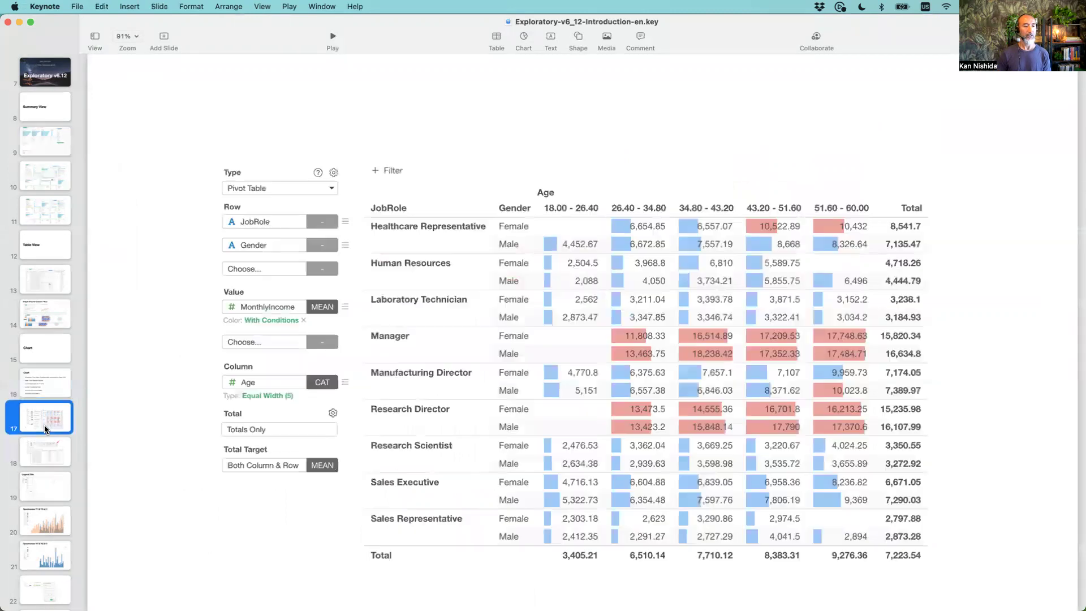
left_click(332, 38)
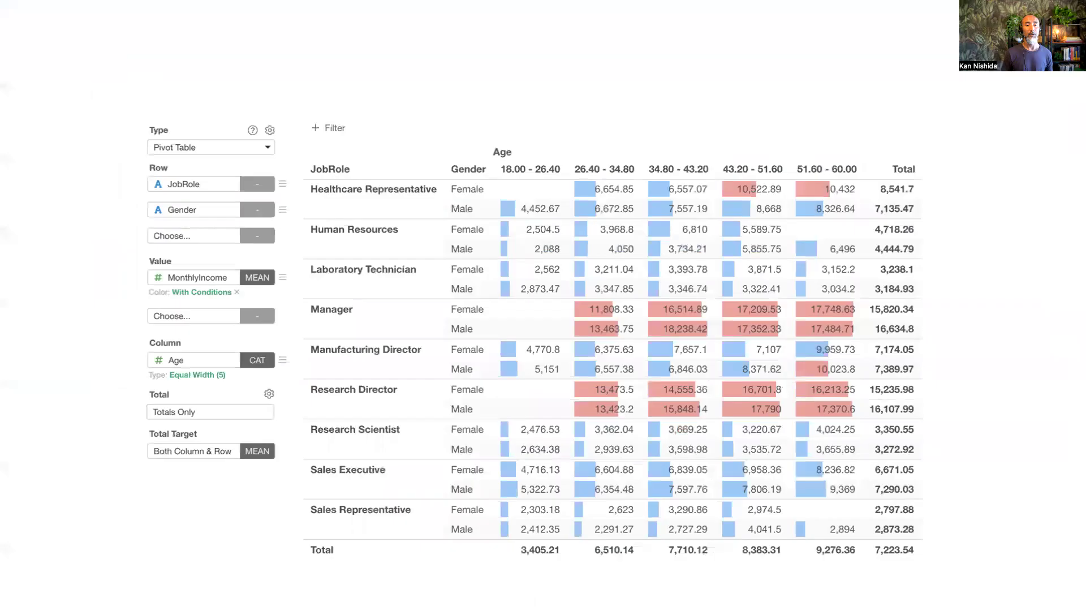
key("Right")
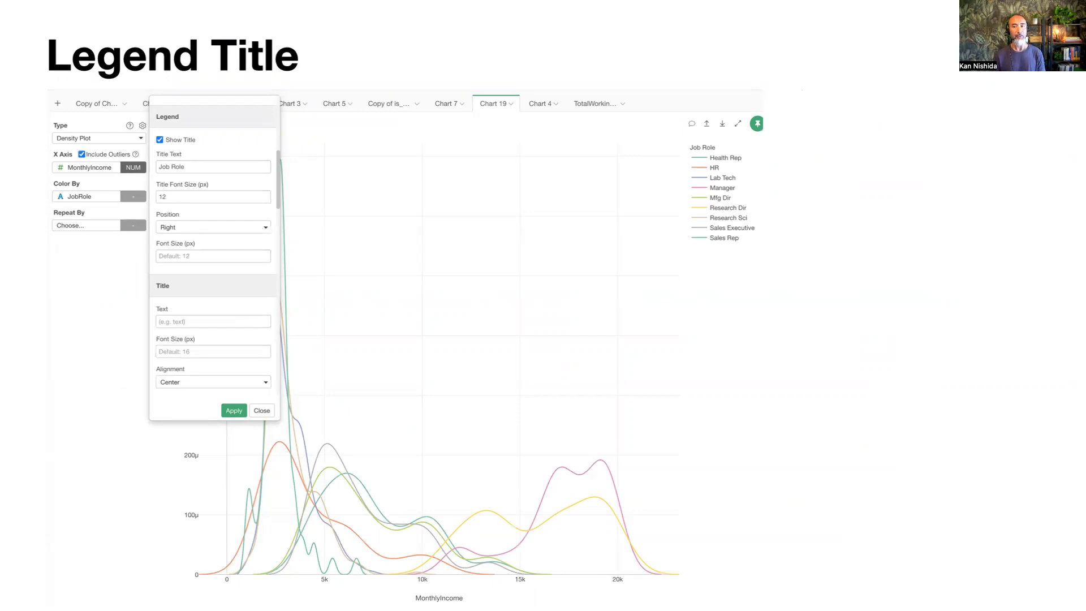
key("Escape")
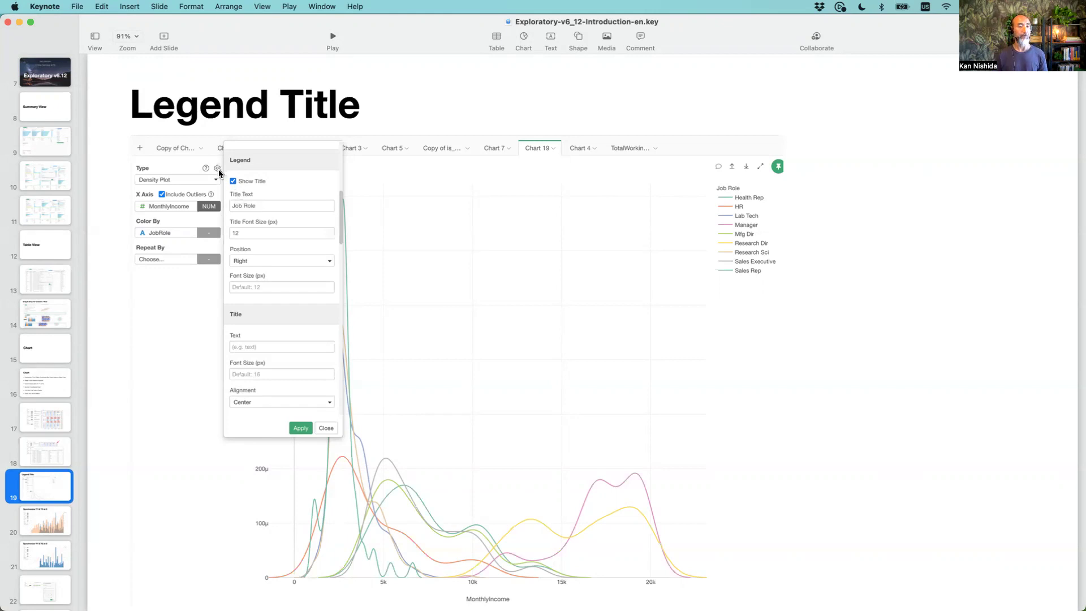
Present the scatter plot slide with trend line metrics, leave the slideshow and show the pie chart center text slide
scroll(47, 499, "down", 1)
scroll(47, 499, "down", 5)
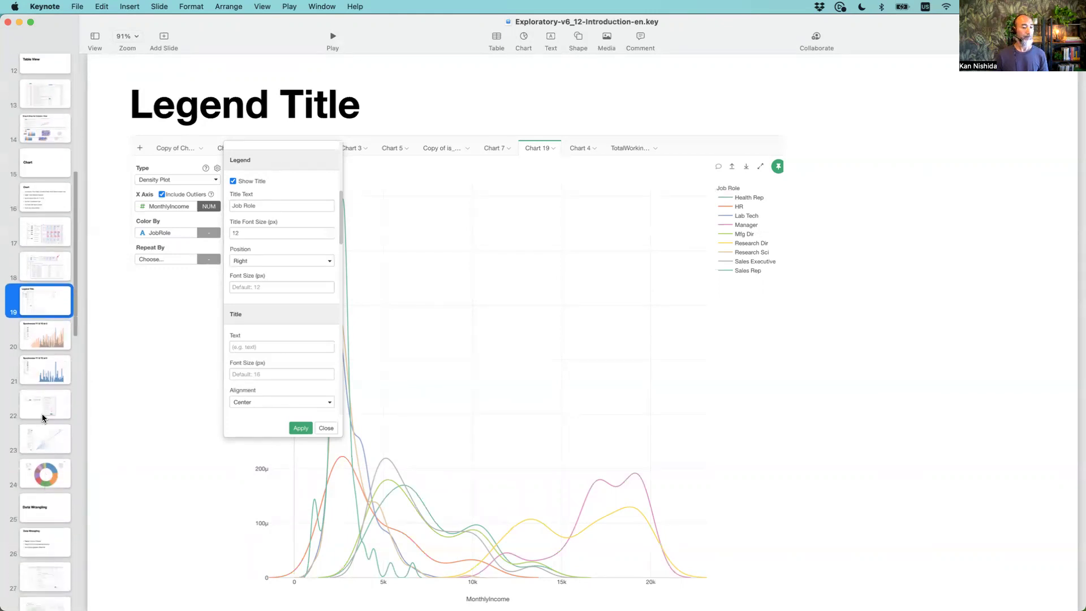
left_click(42, 418)
left_click(333, 38)
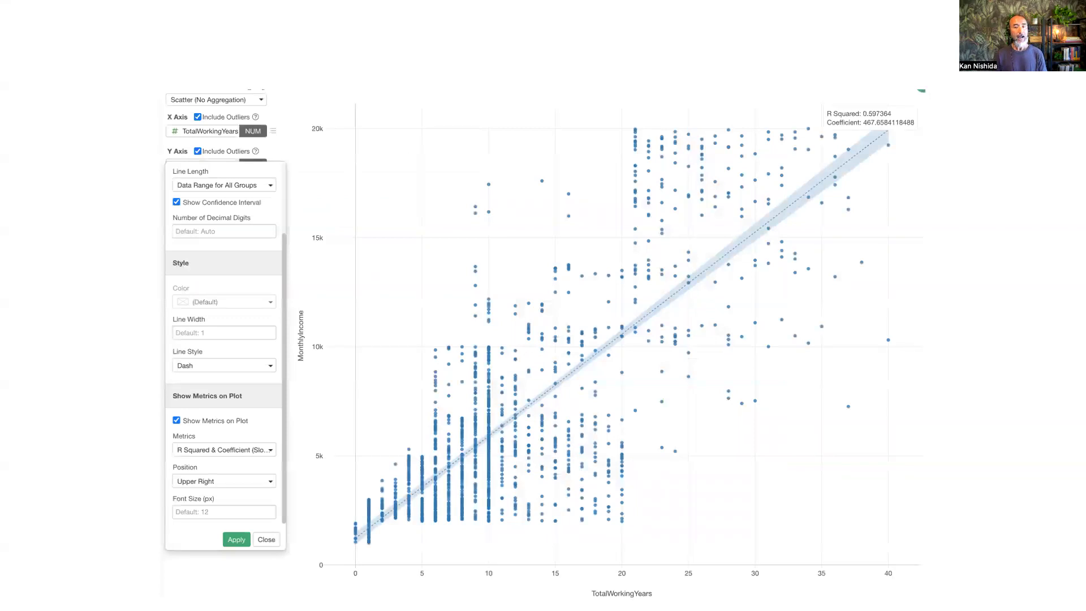
key("Escape")
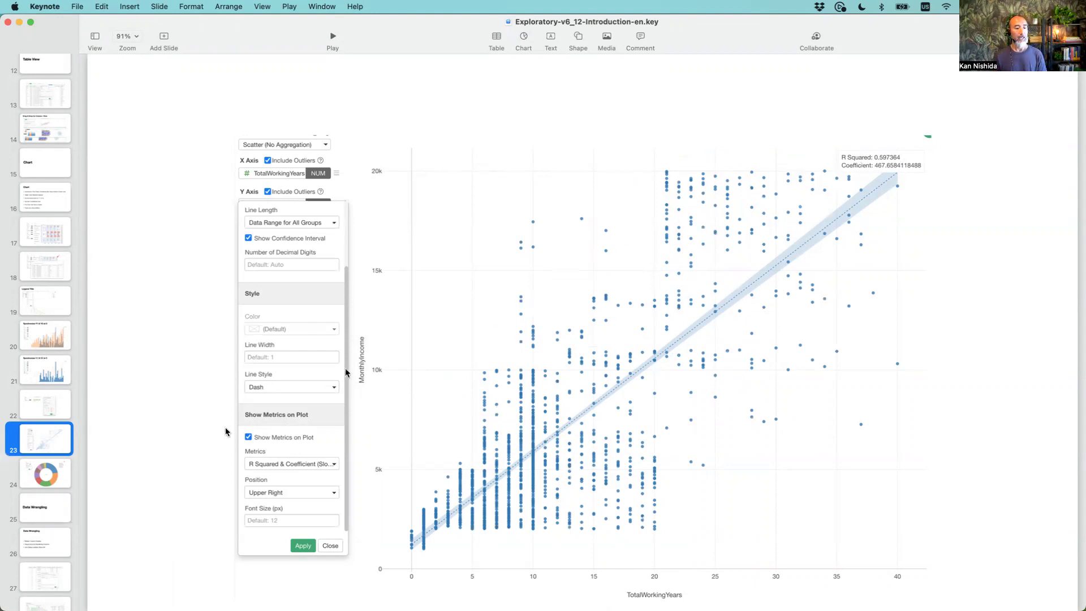
left_click(54, 478)
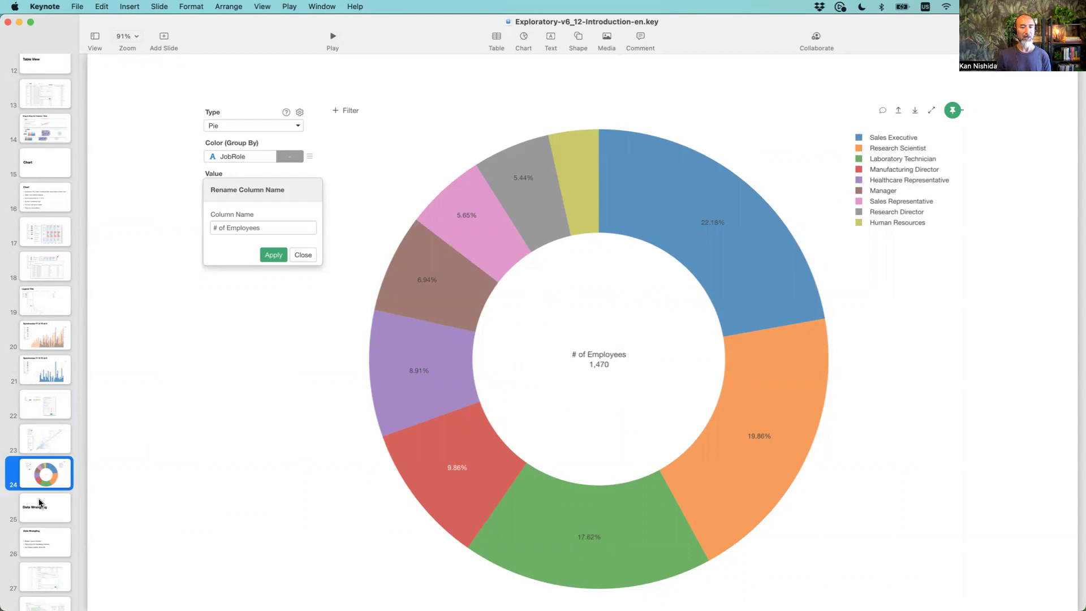
Present the Data Wrangling title slide and its feature list slide, and leave the slideshow
scroll(39, 498, "down", 5)
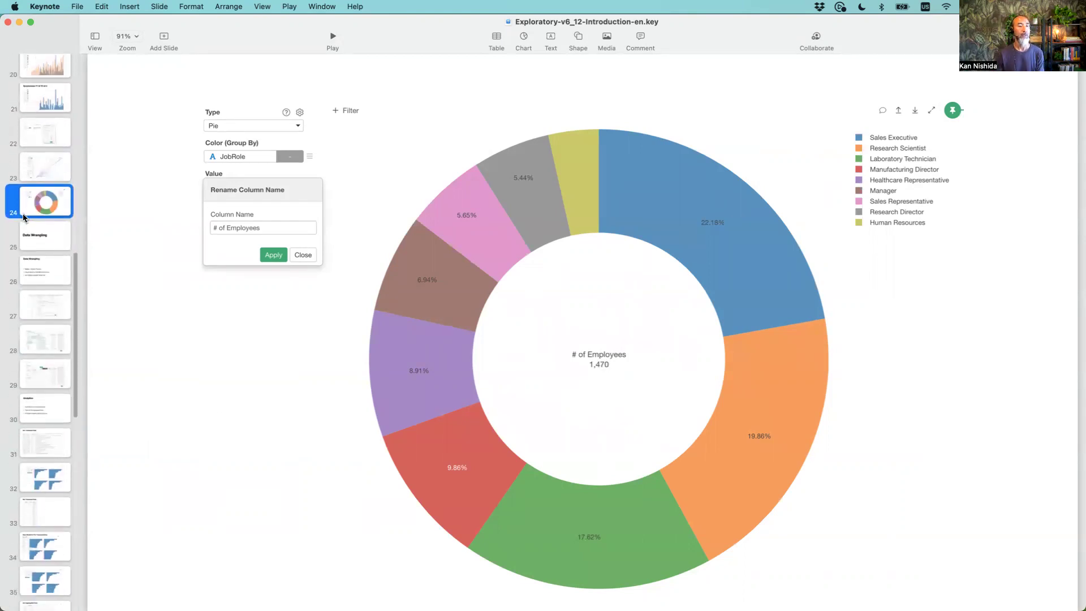
left_click(38, 239)
left_click(333, 37)
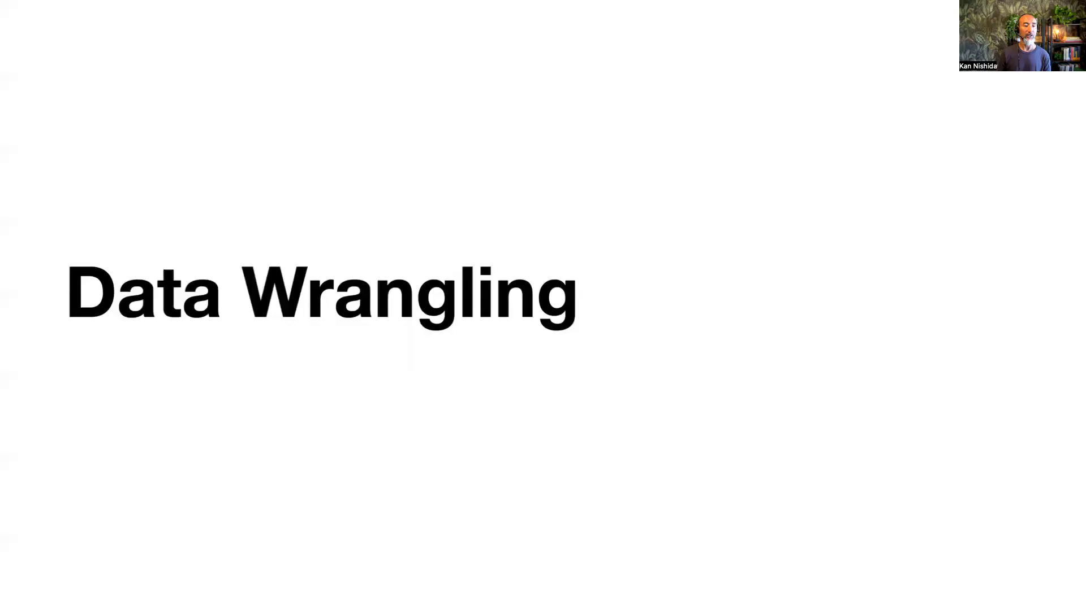
key("Right")
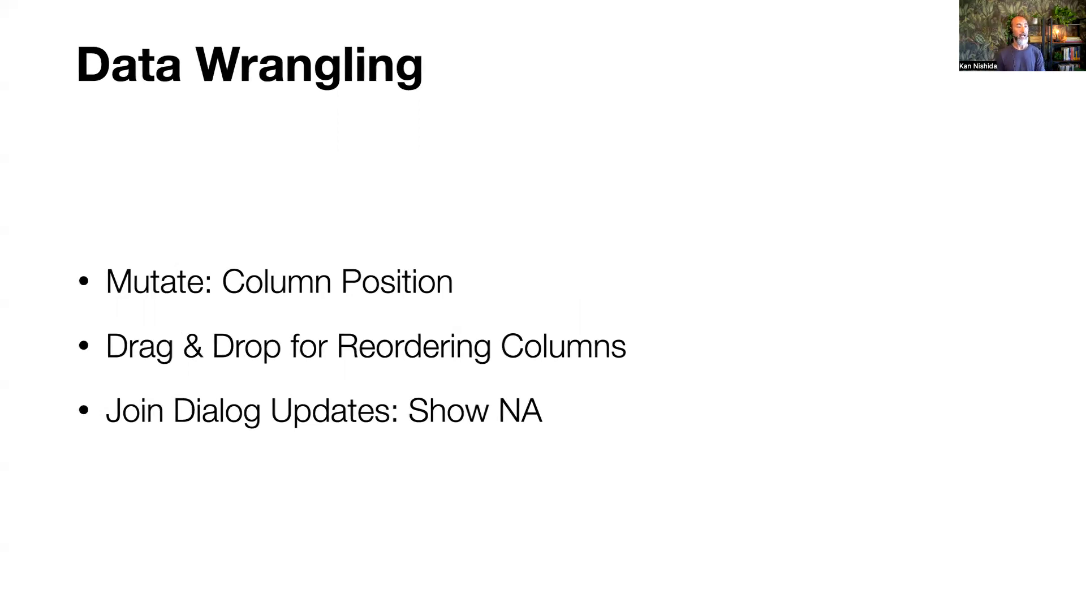
key("Escape")
Switch back to Exploratory, expand the data frame list and open the Airbnb_New_York_City data frame
key("super+Tab")
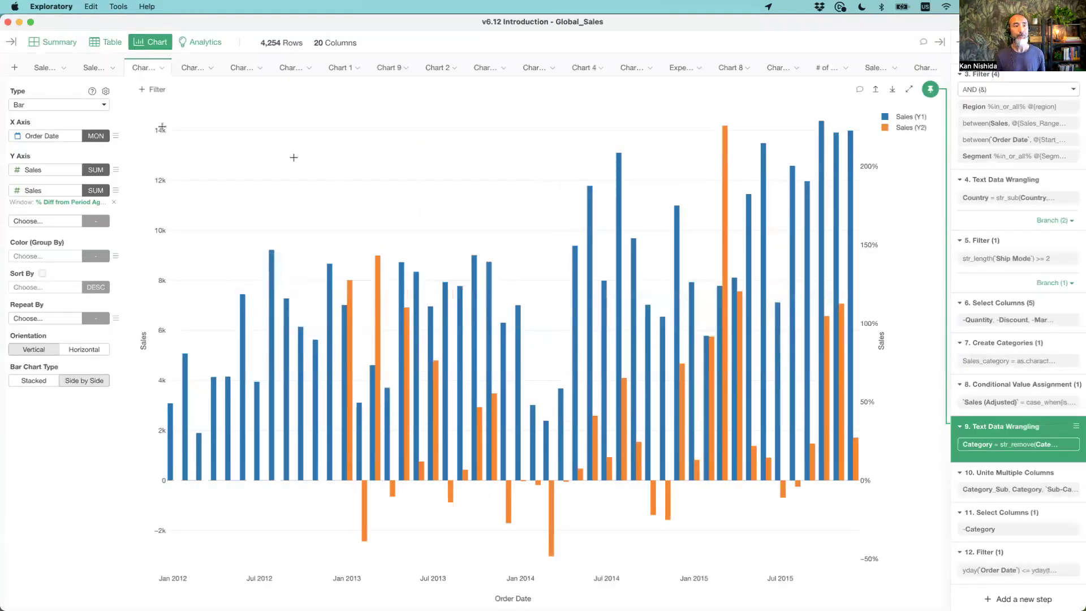
left_click(10, 44)
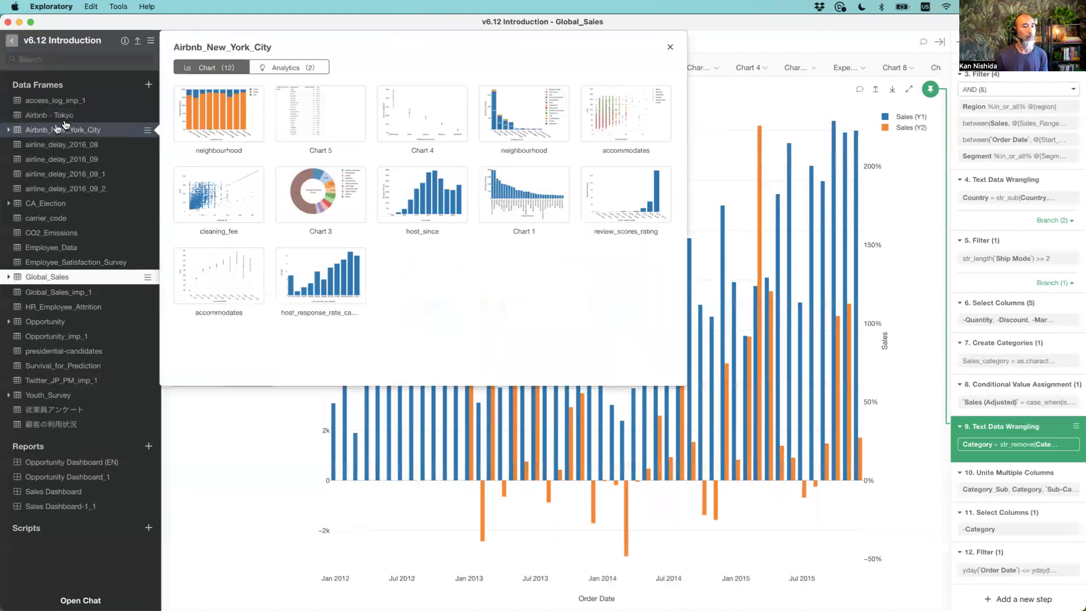
left_click(74, 134)
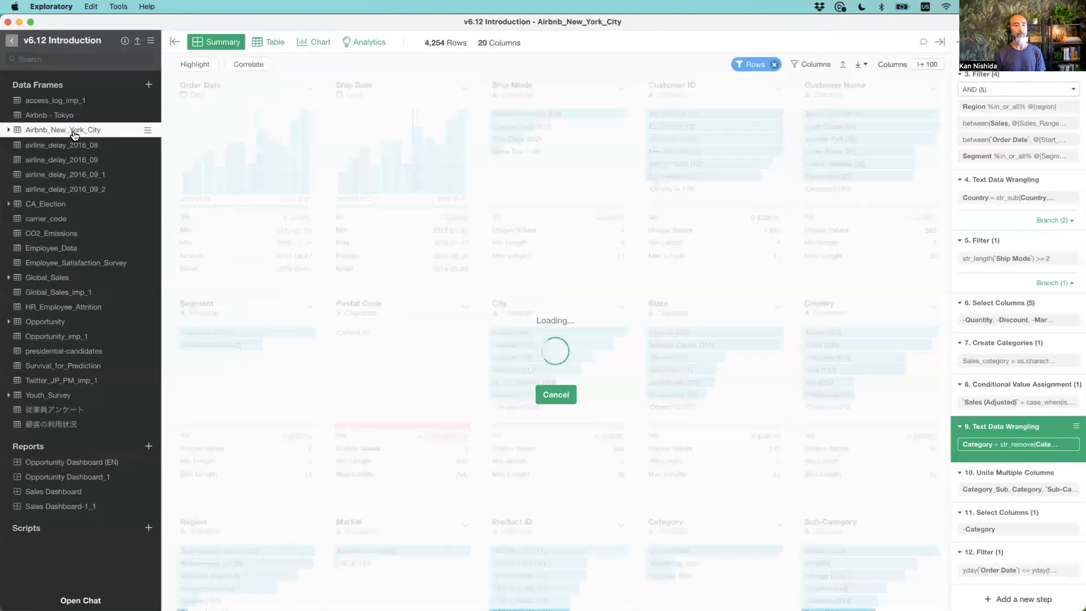
mouse_move(553, 170)
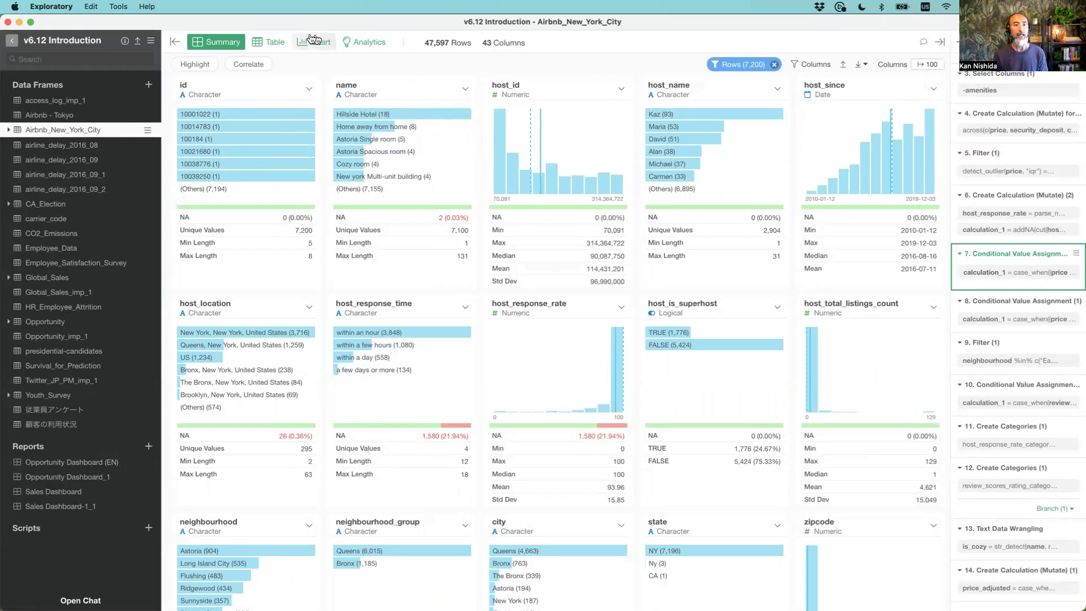
Show the Airbnb_New_York_City data as a table with the data frame list collapsed, and delete the row filter
left_click(269, 45)
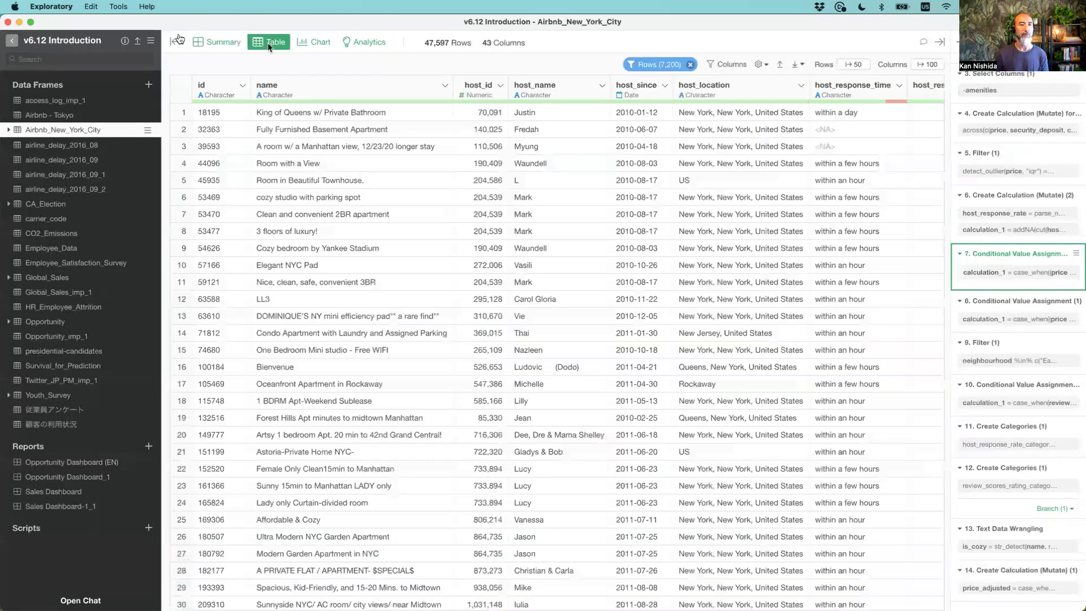
left_click(174, 44)
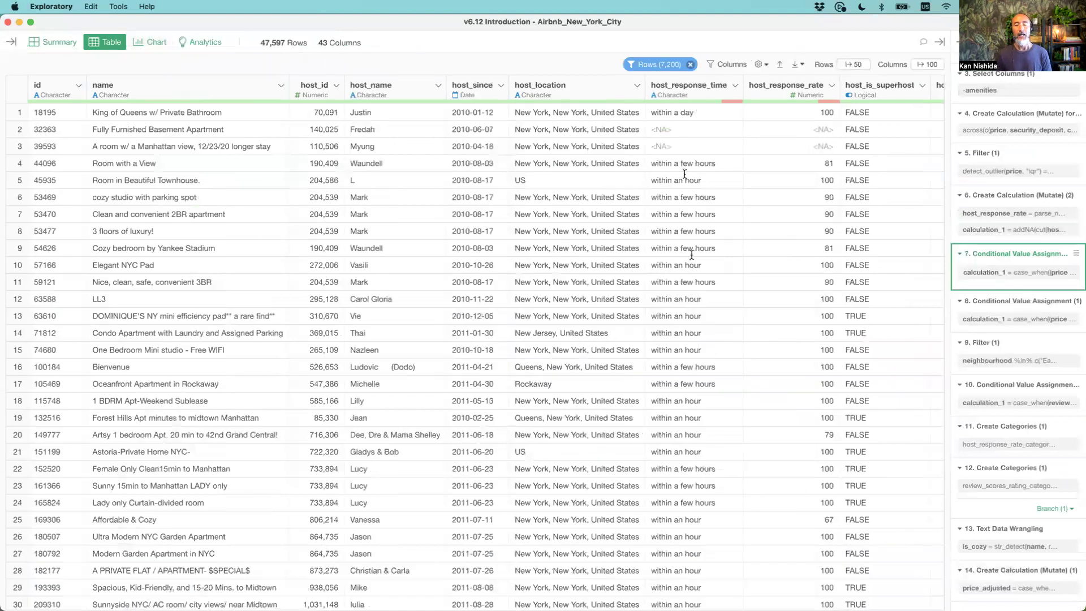
left_click(691, 72)
left_click(687, 121)
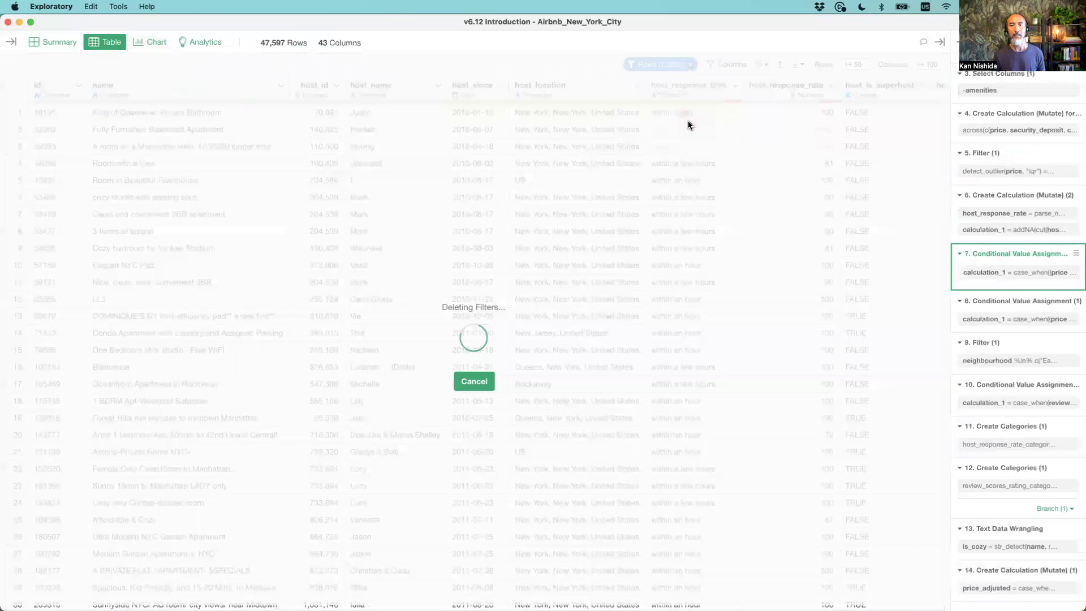
Filter the table's columns to names containing "availa", and clear that column filter
scroll(708, 178, "right", 3)
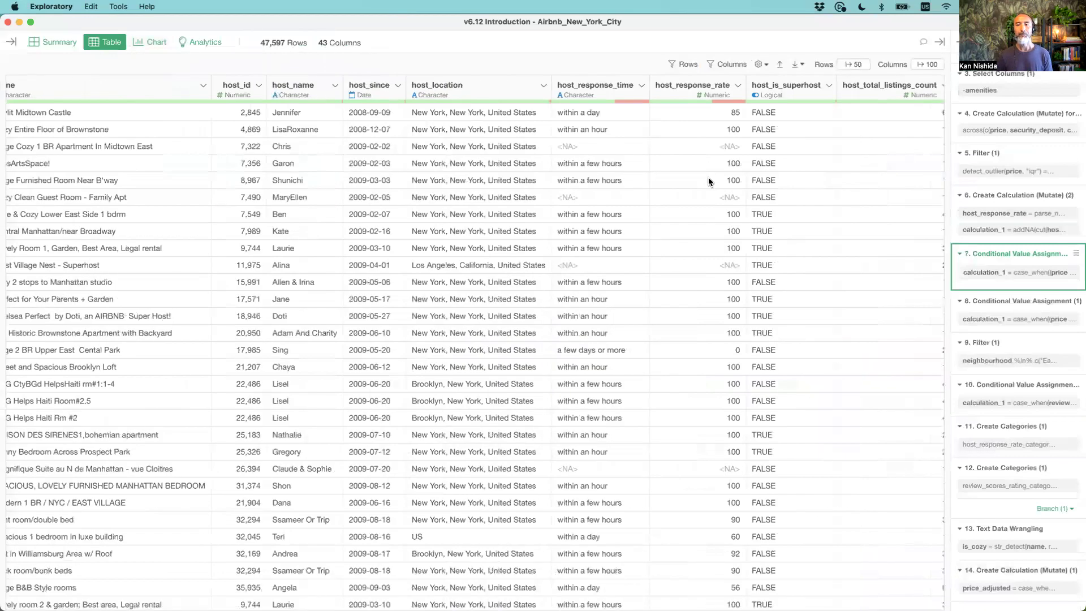
scroll(709, 177, "right", 10)
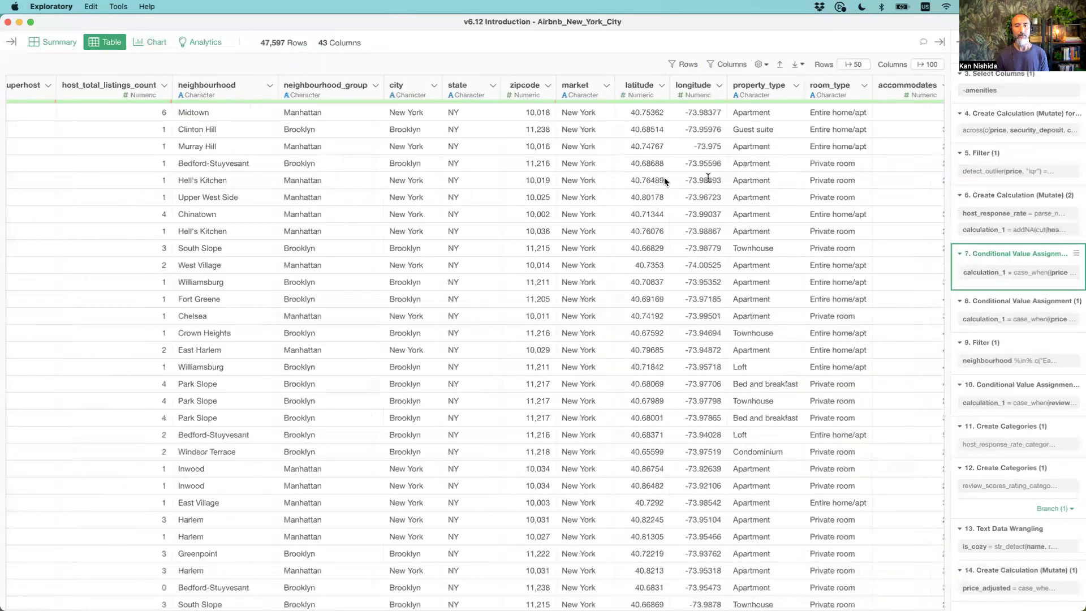
scroll(640, 179, "right", 10)
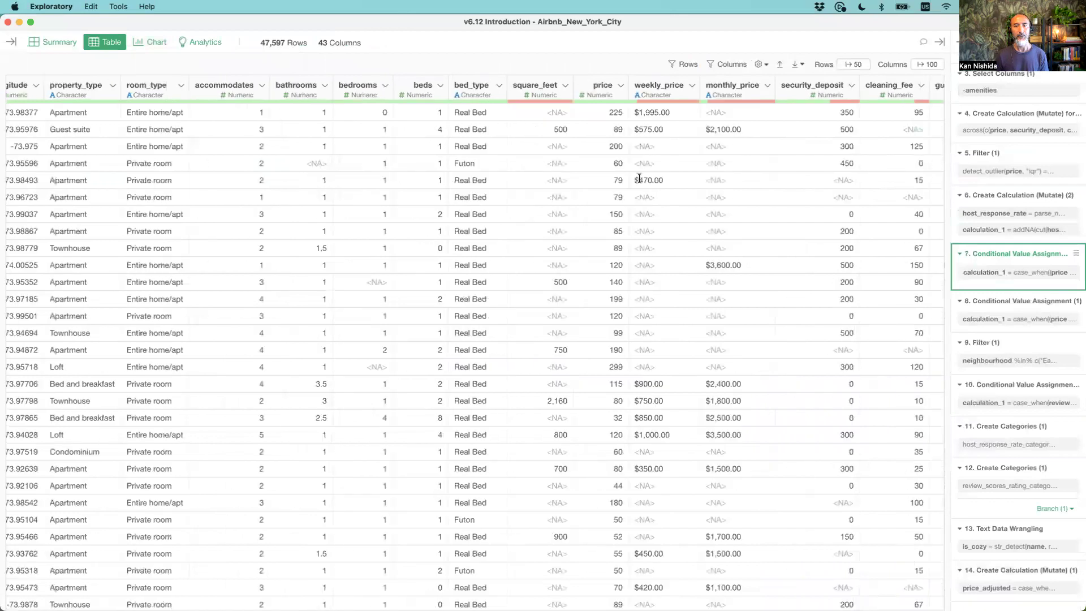
scroll(449, 192, "left", 2)
scroll(449, 193, "left", 5)
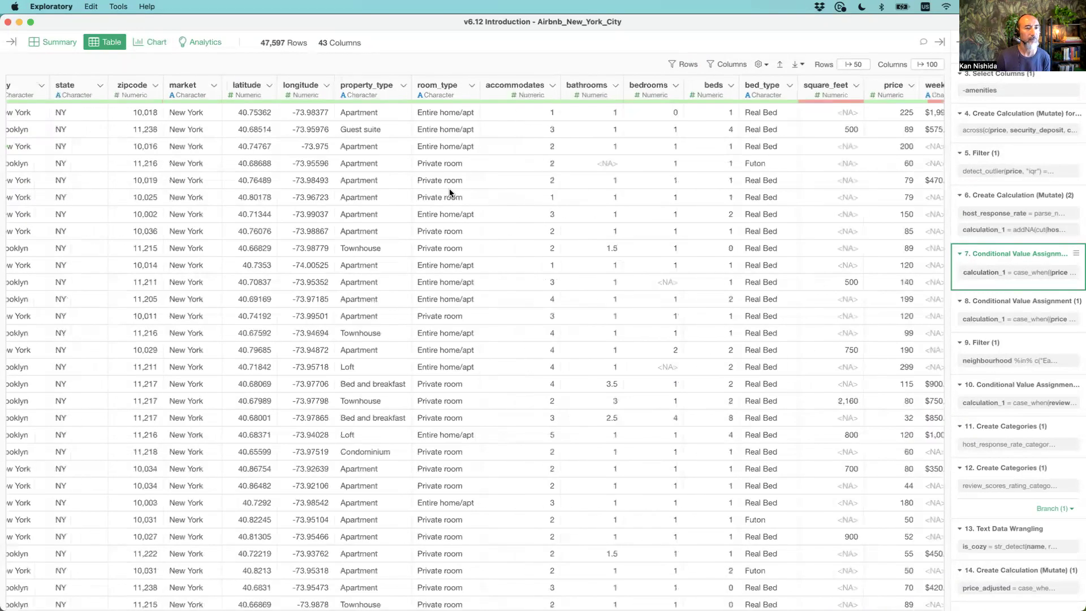
scroll(450, 192, "left", 15)
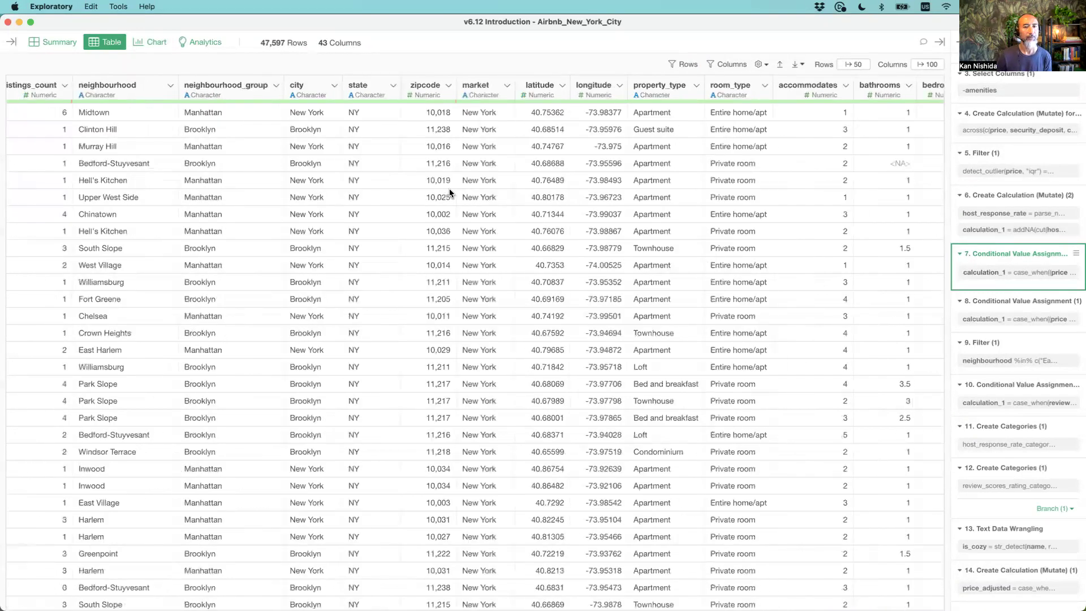
scroll(450, 193, "left", 3)
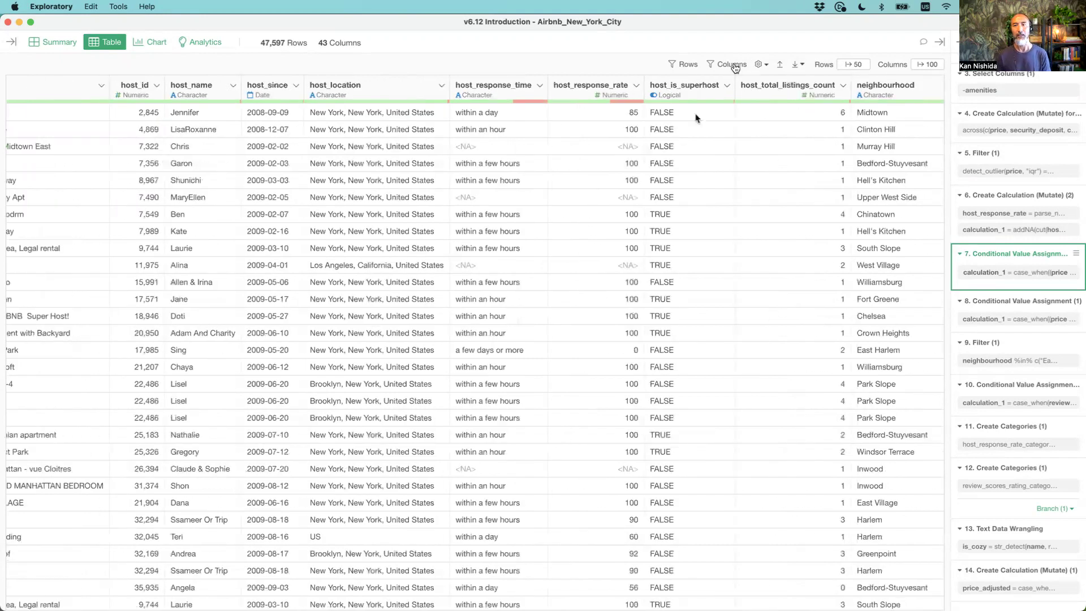
left_click(726, 64)
type("ava")
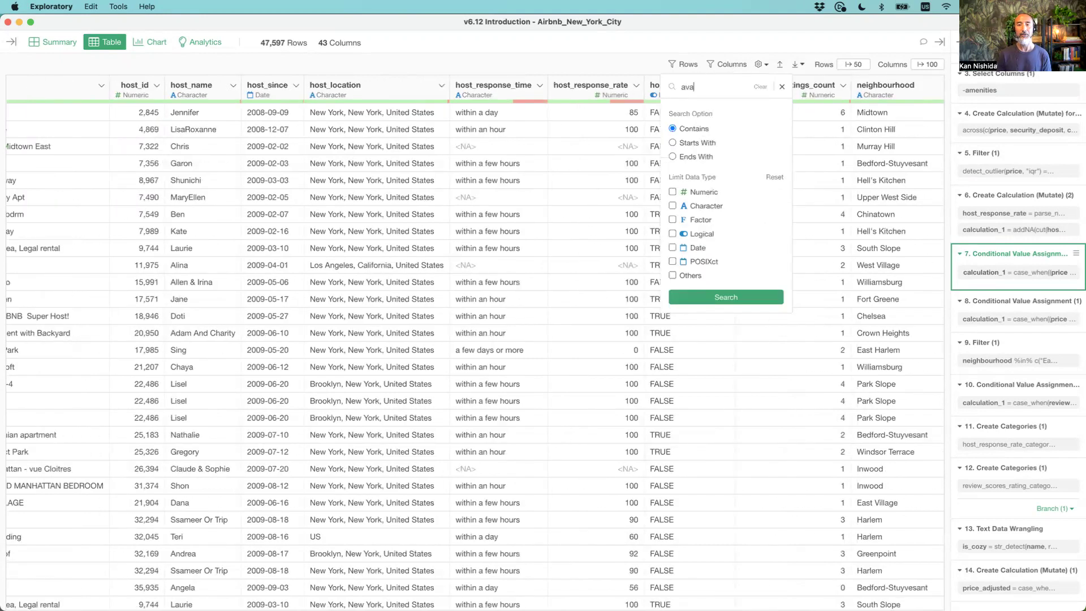
type("ila")
key("Return")
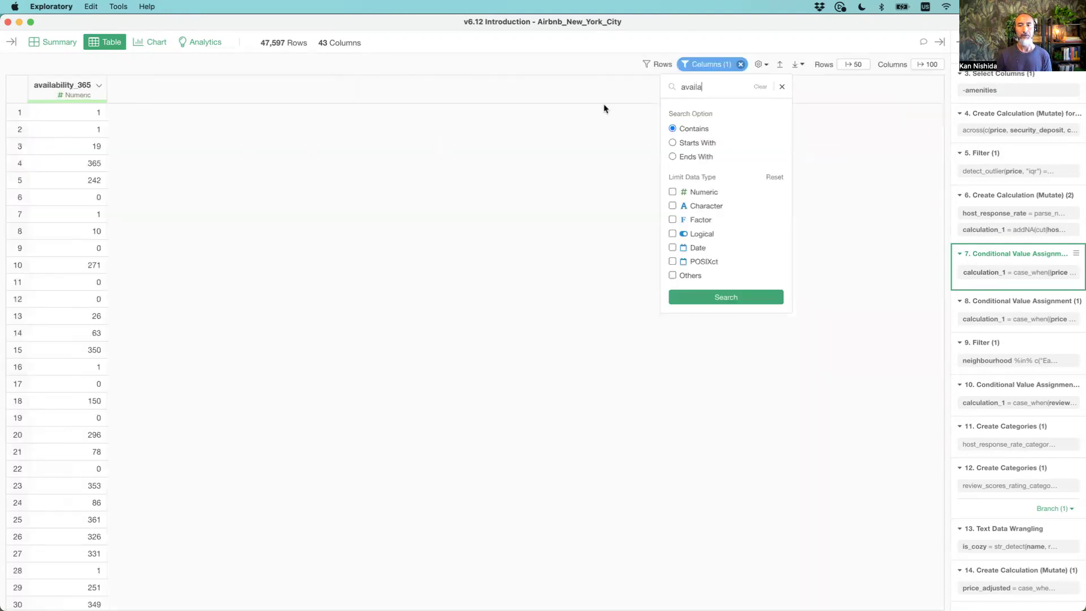
left_click(783, 88)
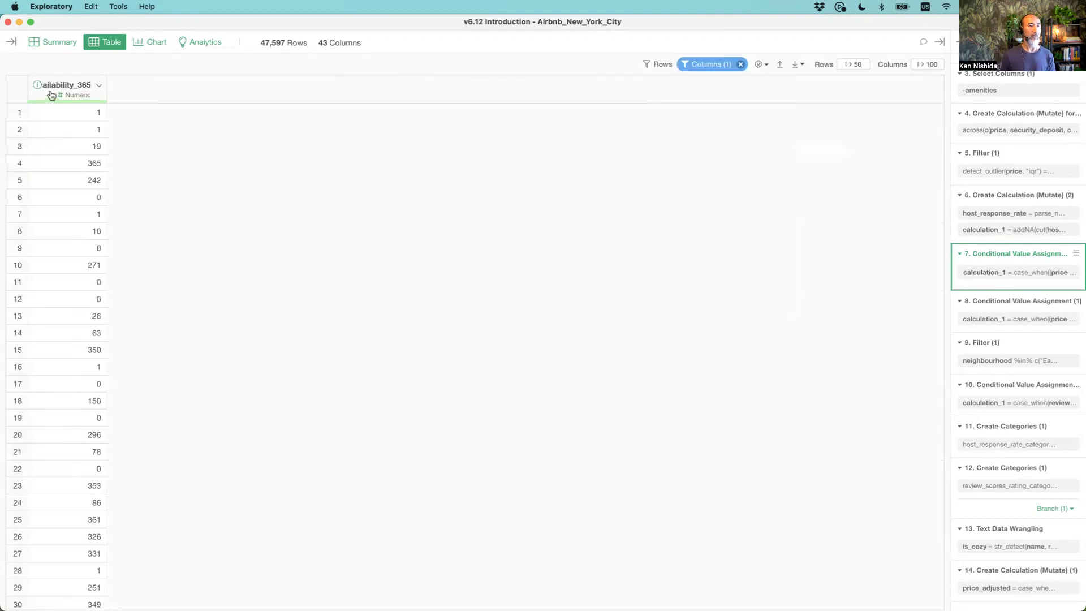
left_click(741, 64)
left_click(747, 118)
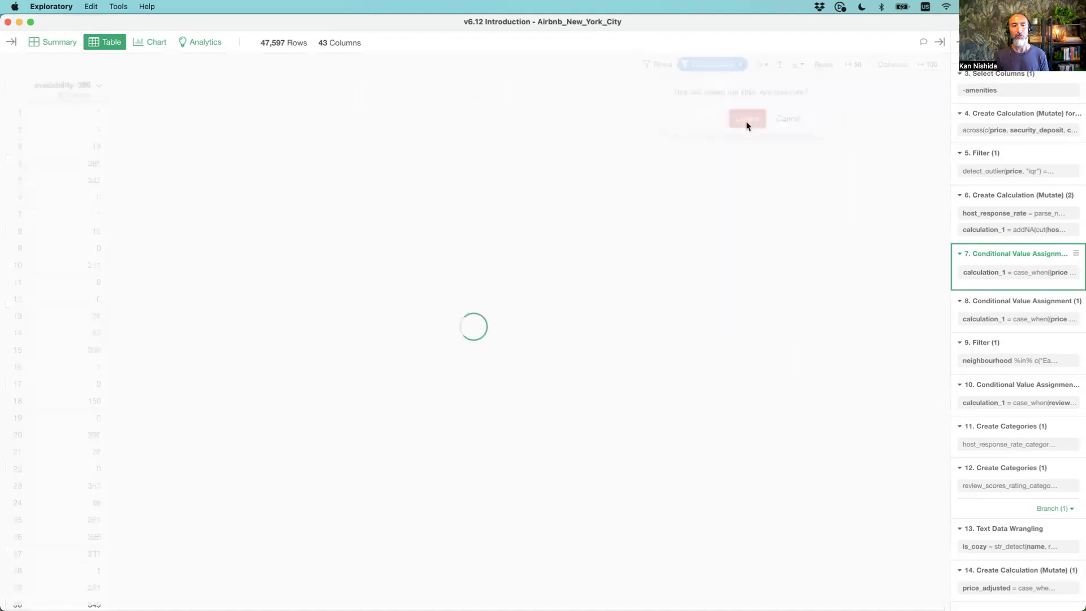
Find the availability_365 column in the full table and select it
scroll(737, 211, "right", 10)
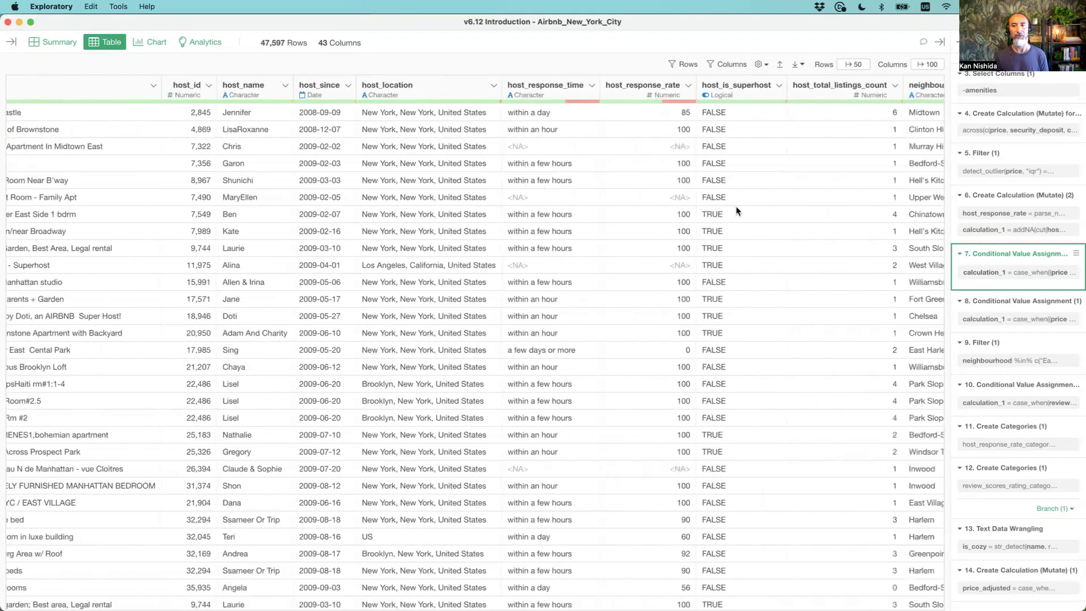
scroll(737, 211, "right", 8)
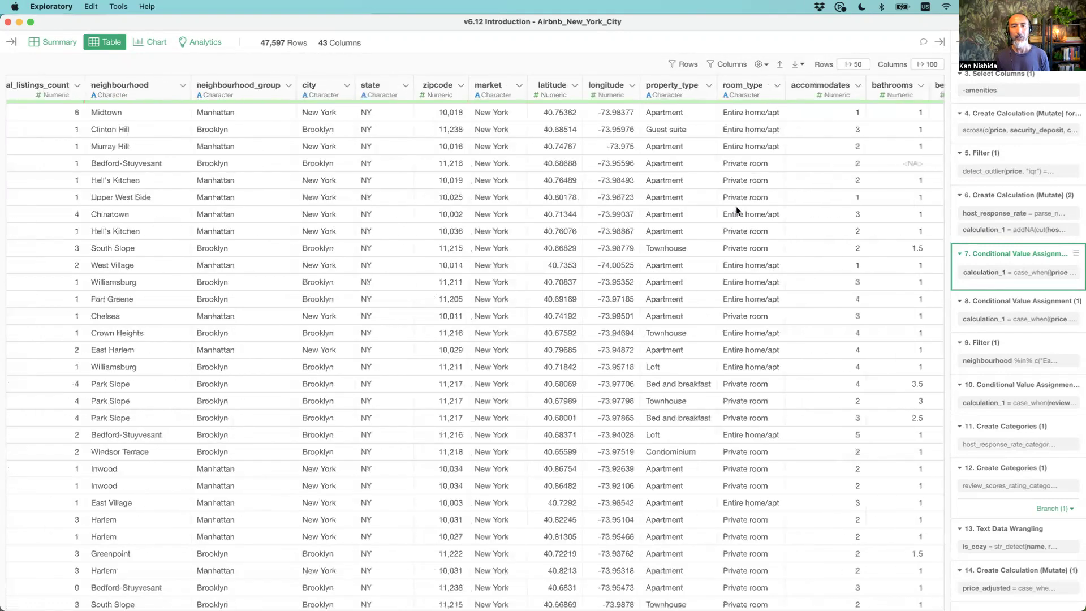
scroll(736, 211, "right", 10)
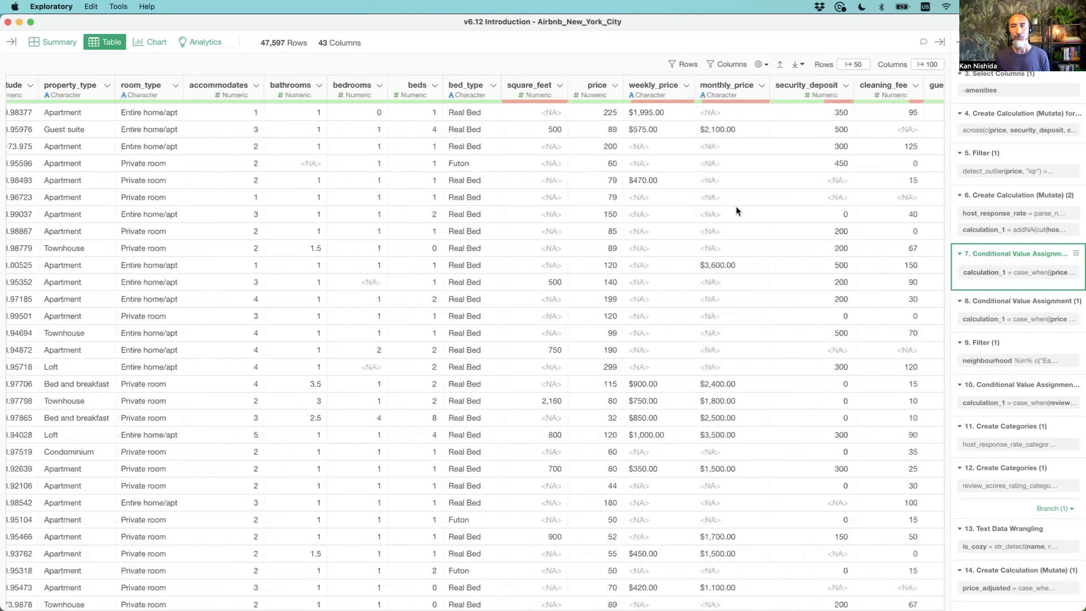
scroll(736, 211, "right", 8)
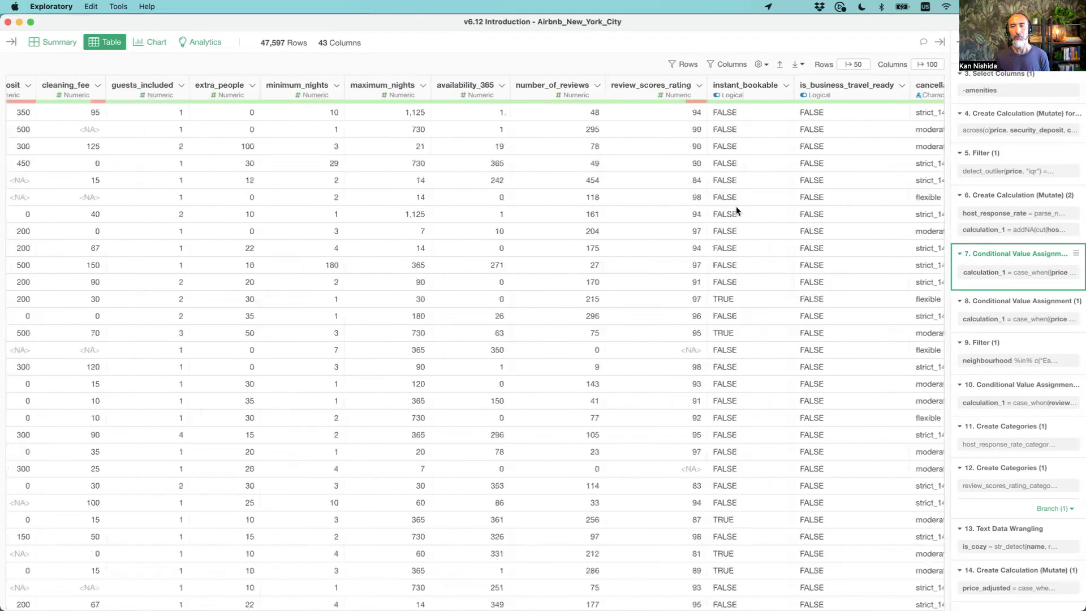
scroll(736, 210, "right", 4)
scroll(465, 211, "left", 10)
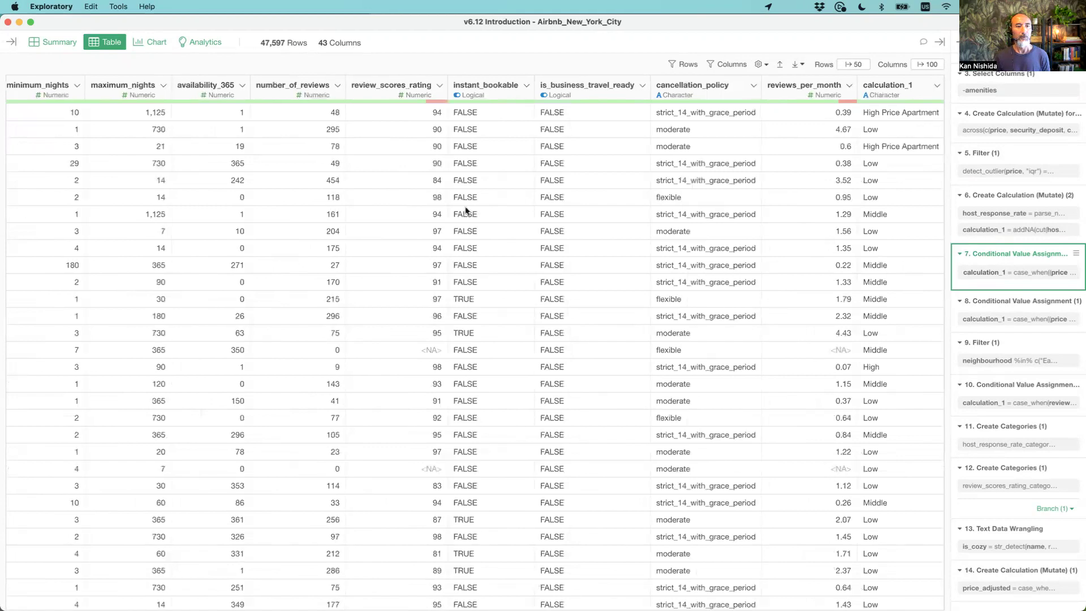
scroll(465, 211, "right", 3)
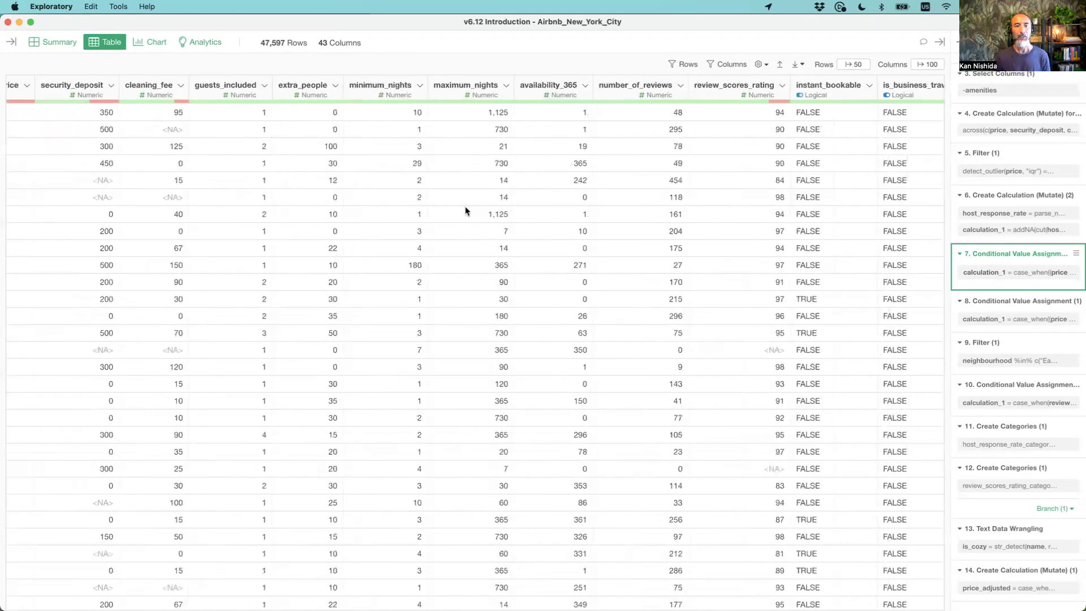
left_click(434, 90)
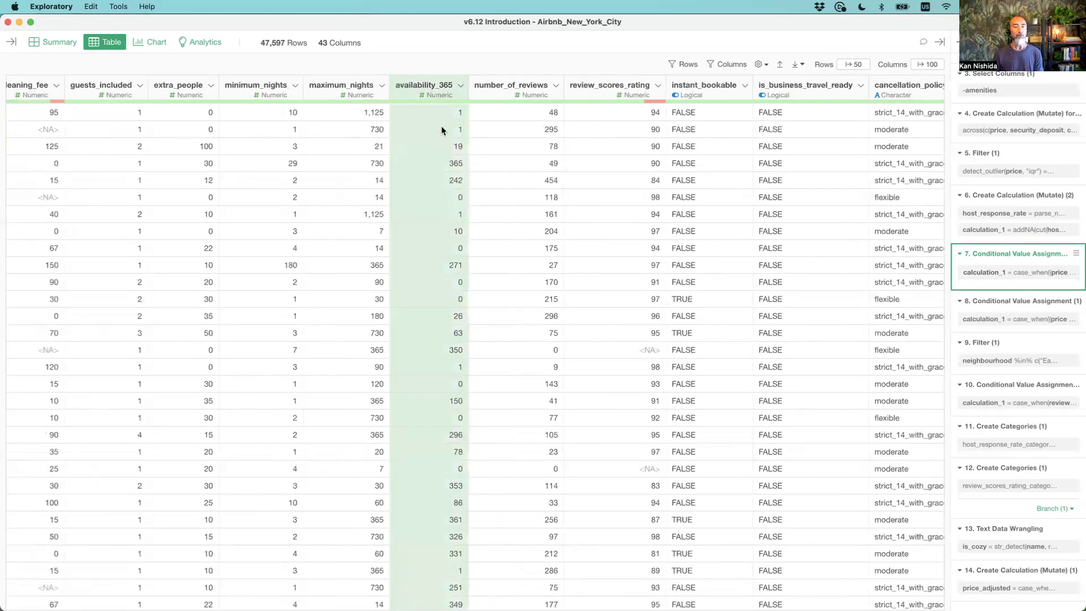
Start a standard Create Calculation from the availability_365 column and move its dialog away from that column
scroll(441, 129, "right", 2)
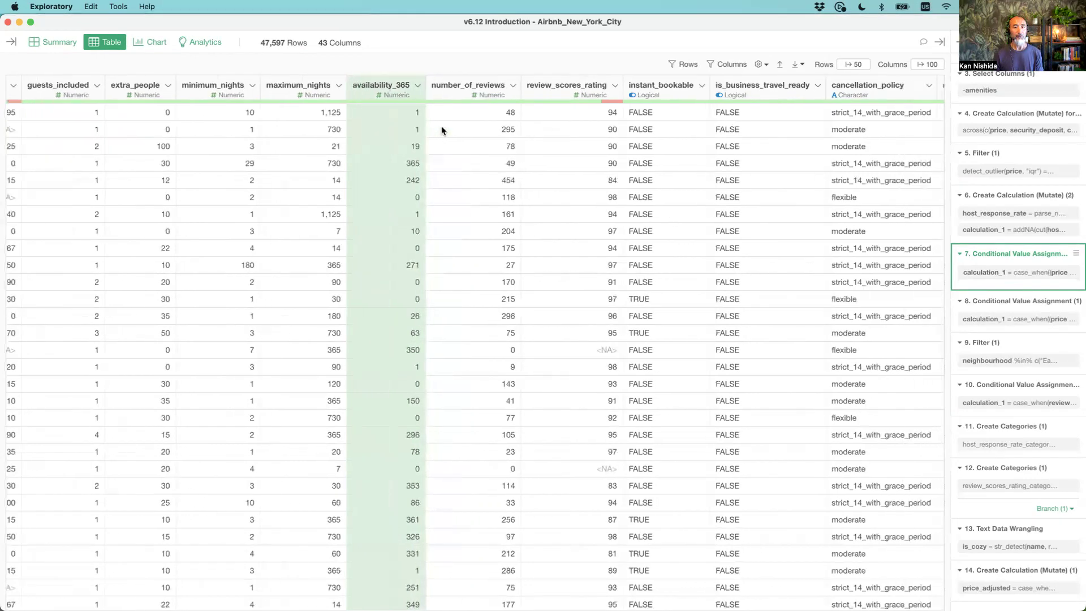
left_click(416, 85)
mouse_move(459, 194)
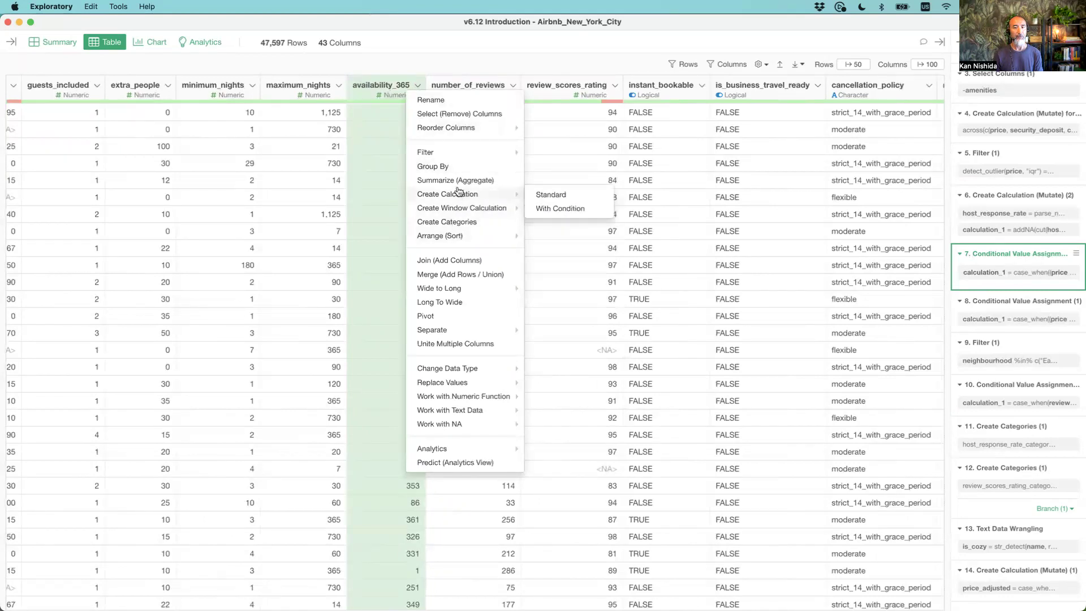
left_click(541, 195)
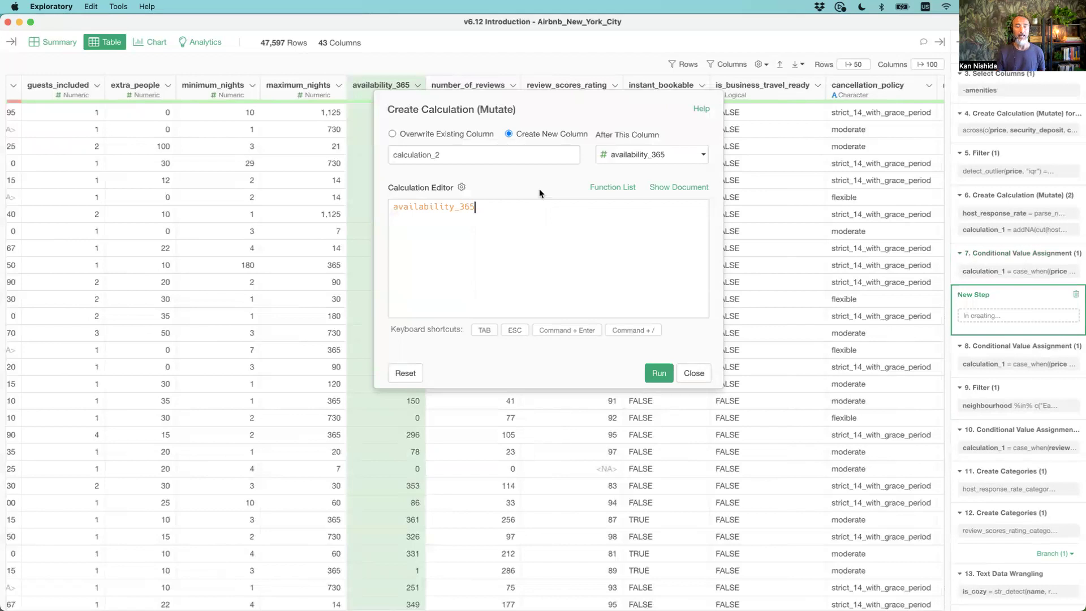
left_click_drag(554, 109, 644, 195)
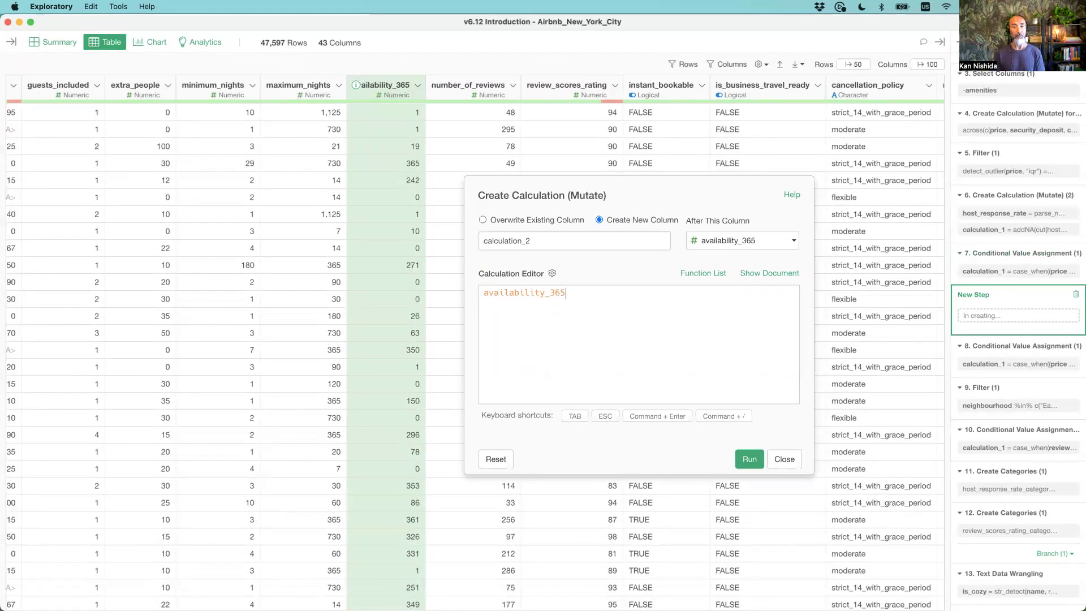
Name the new column availability_rate and set its calculation to availability_365 / 365
left_click(546, 241)
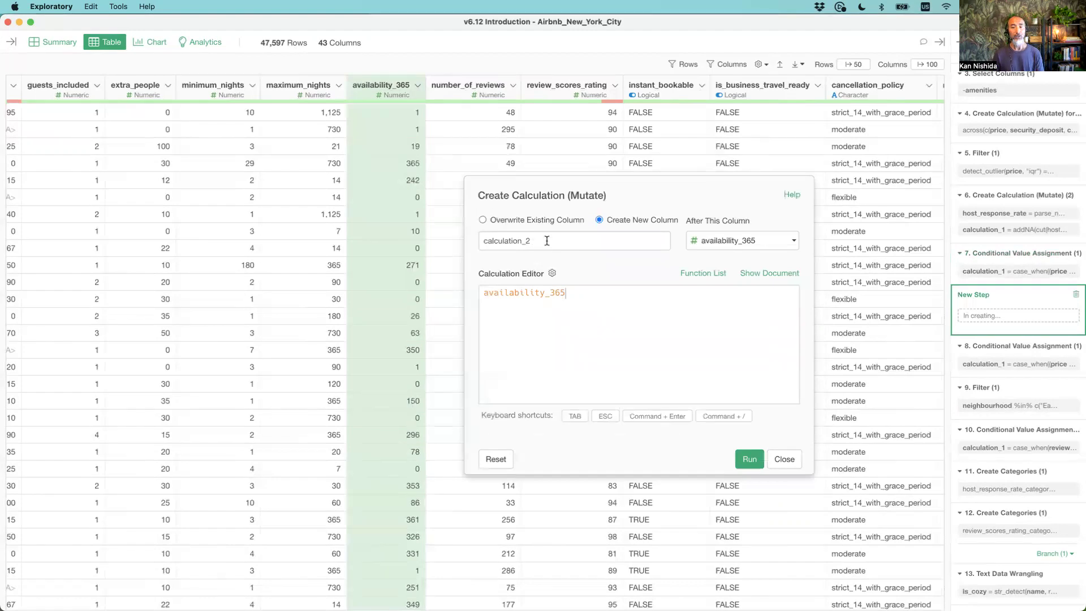
double_click(552, 242)
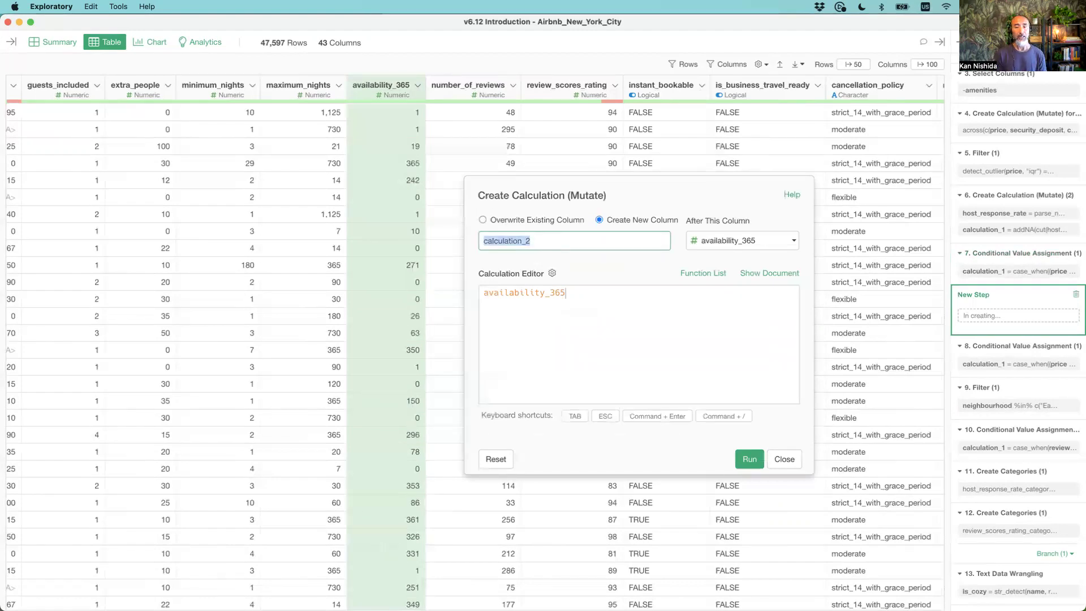
type("availabi")
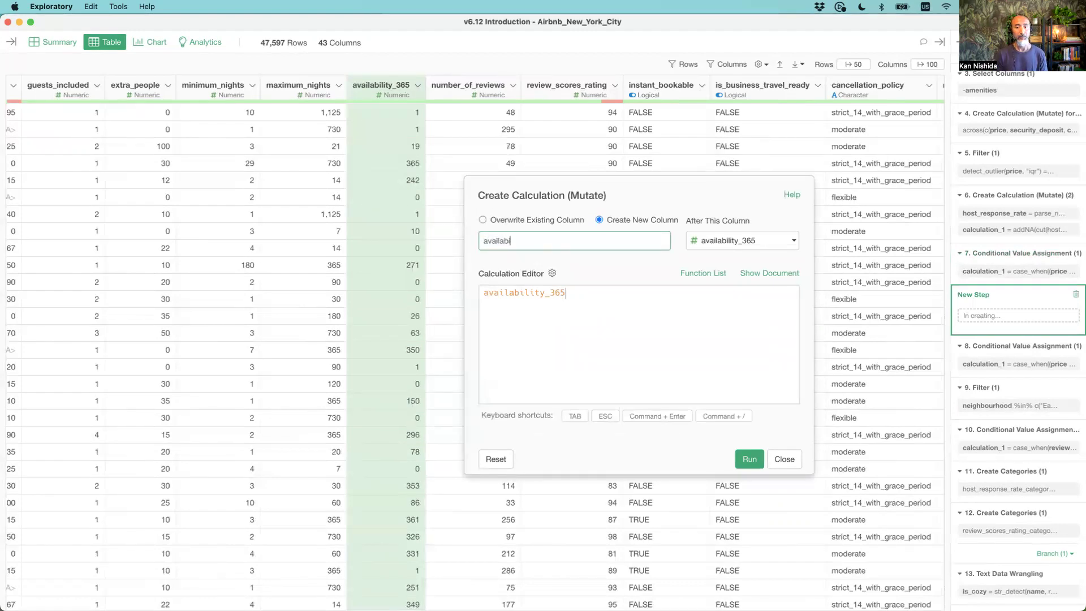
type("lity_rate")
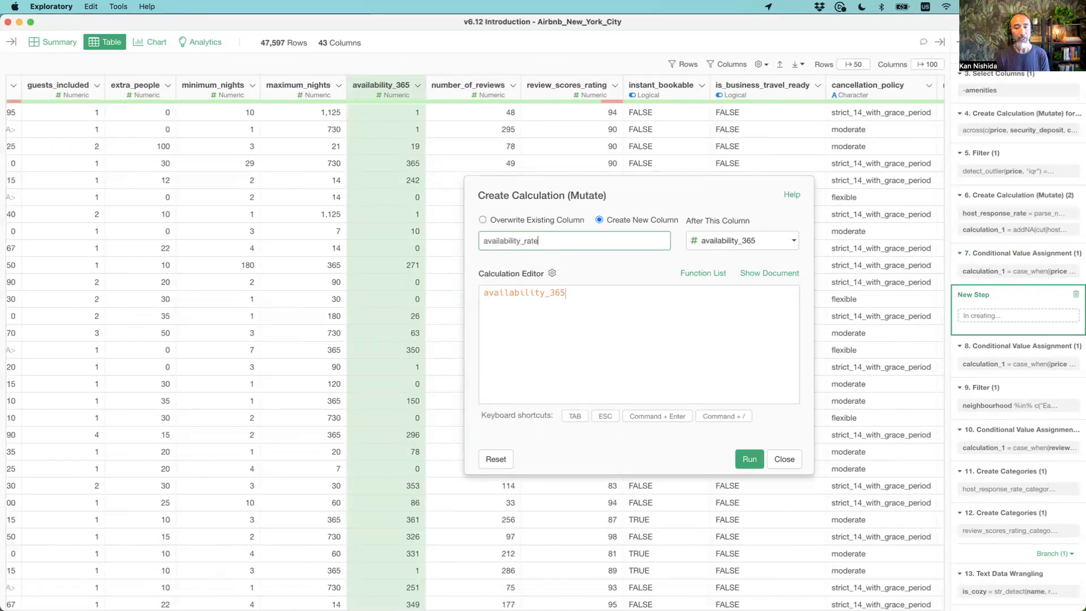
left_click(598, 300)
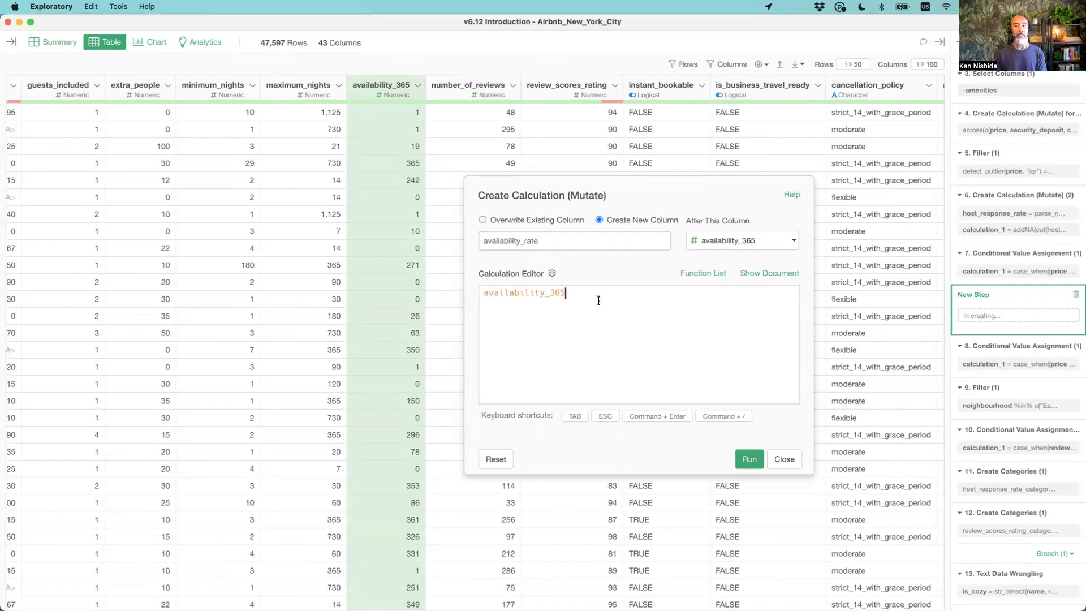
type("/ ")
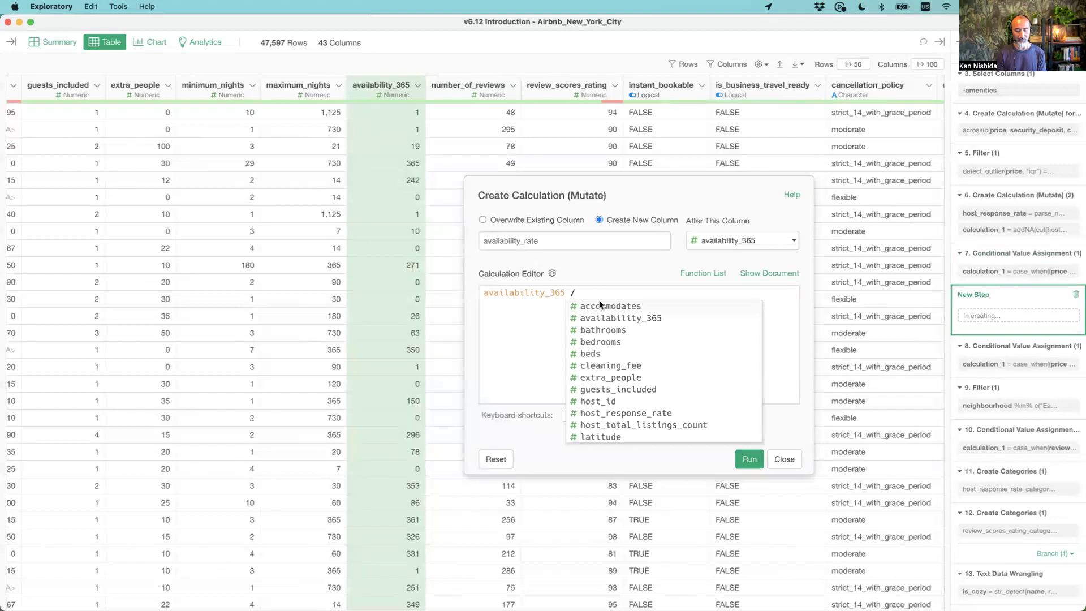
type("365")
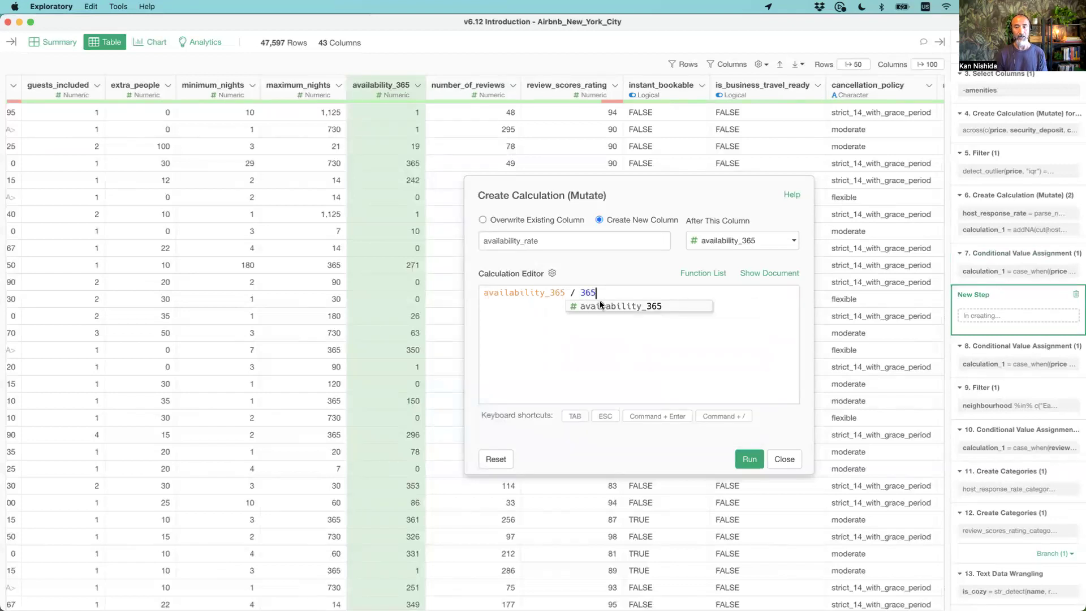
left_click(589, 271)
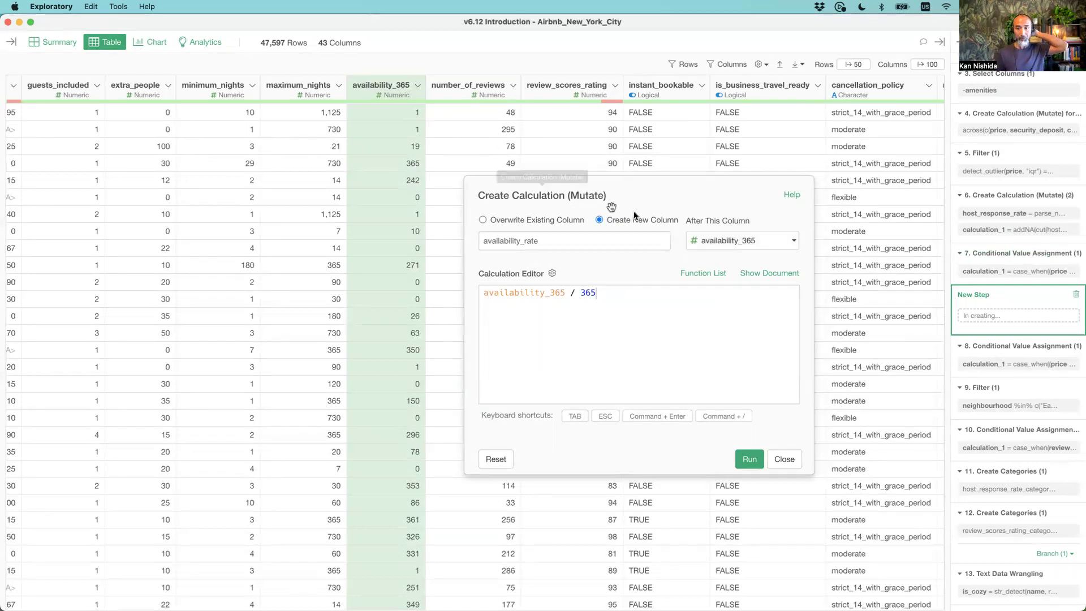
Examine the position choices for the new column, from the last column to each existing one, keeping it after availability_365
left_click(699, 243)
scroll(762, 363, "down", 10)
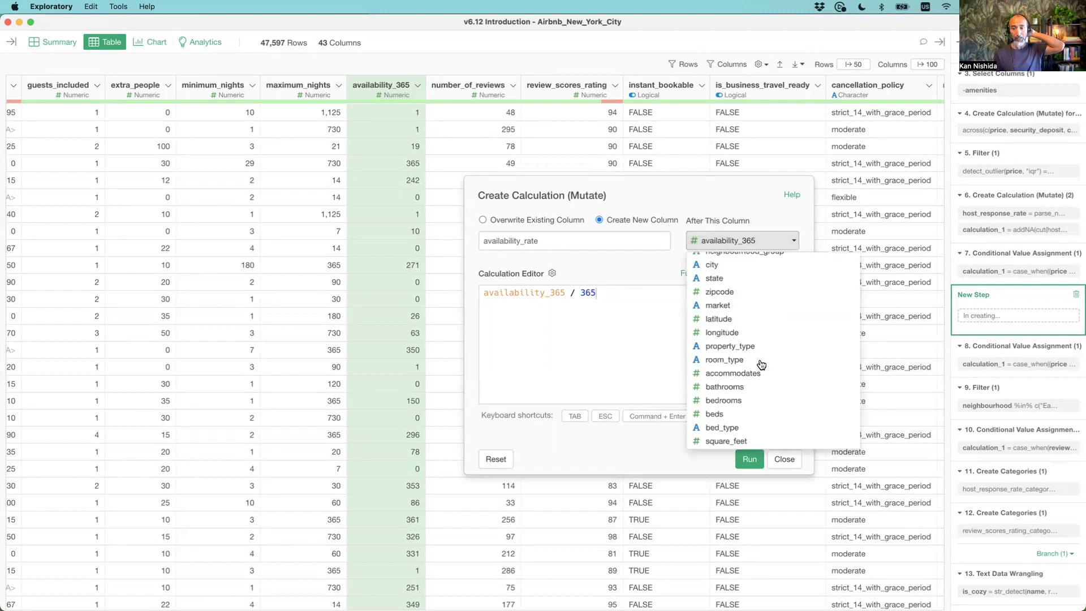
scroll(761, 363, "up", 10)
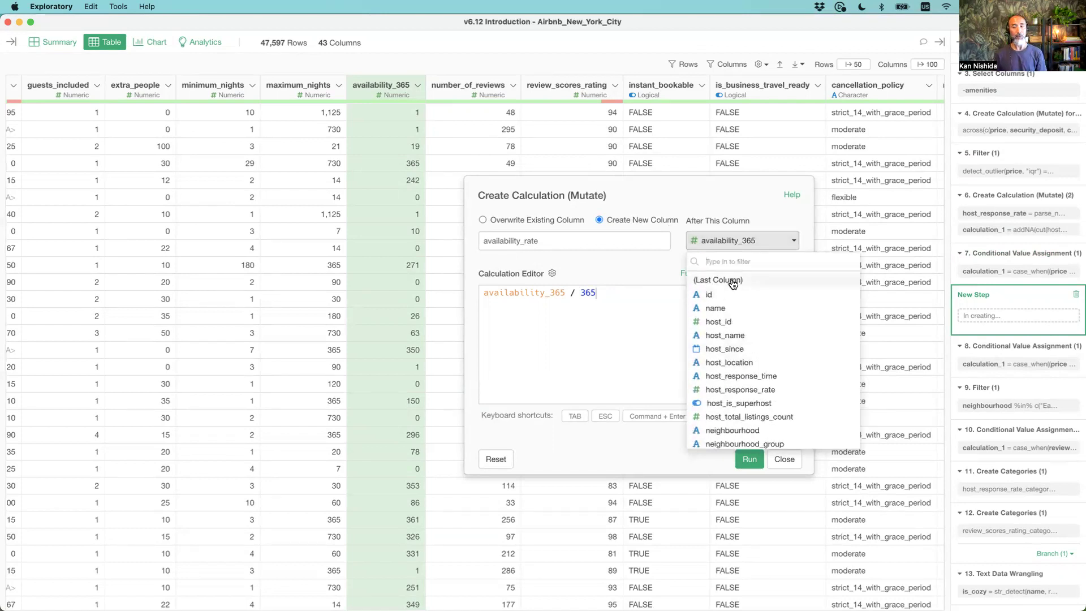
left_click(729, 243)
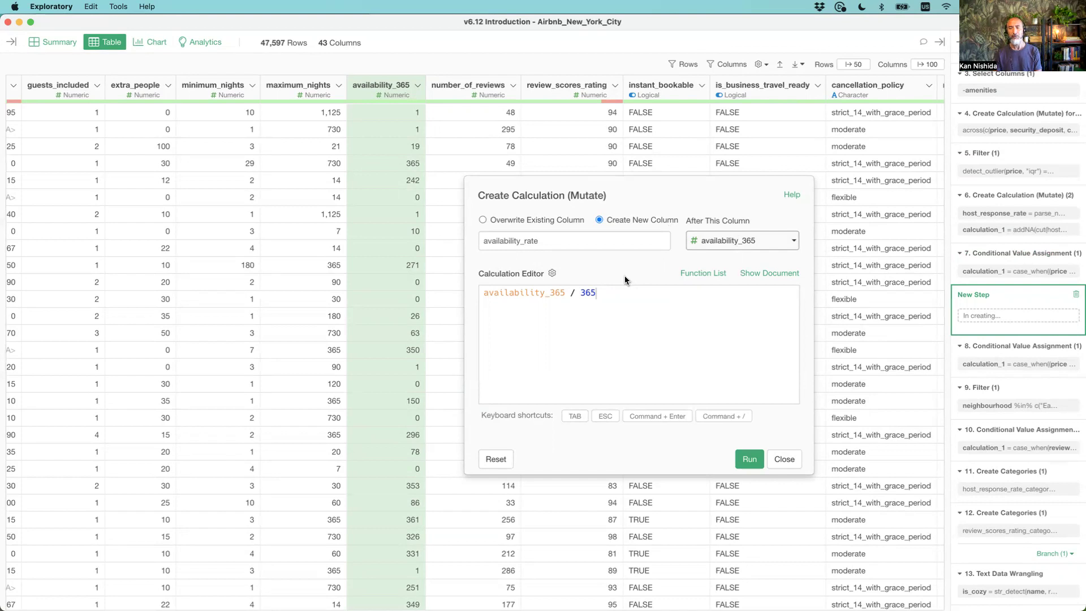
Run the calculation to add the availability_rate column after availability_365
left_click(748, 458)
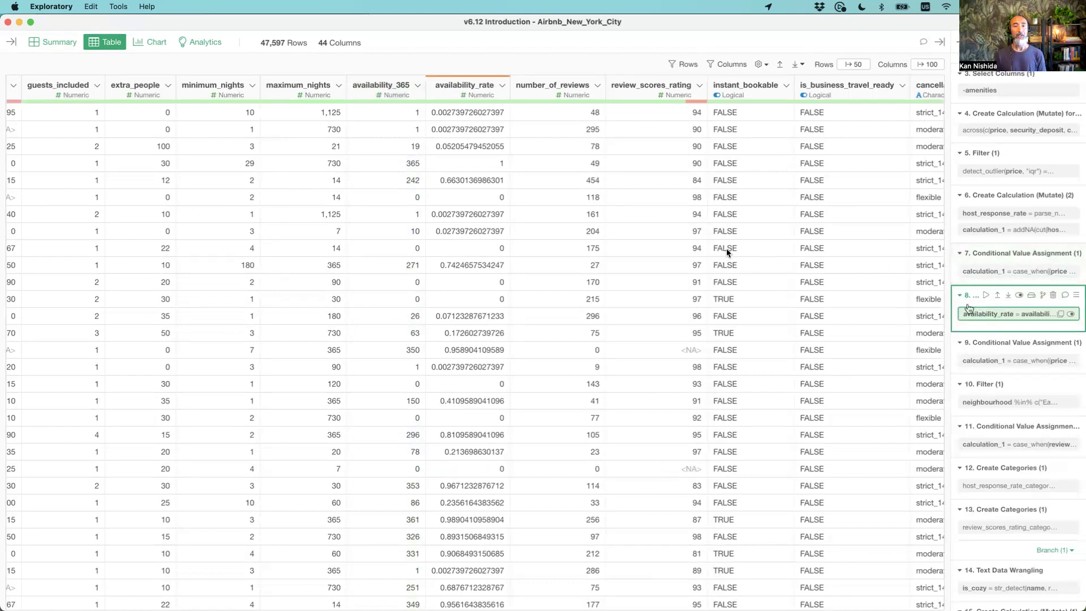
View the Create Categories settings for the availability_365 column and leave without running them
left_click(417, 86)
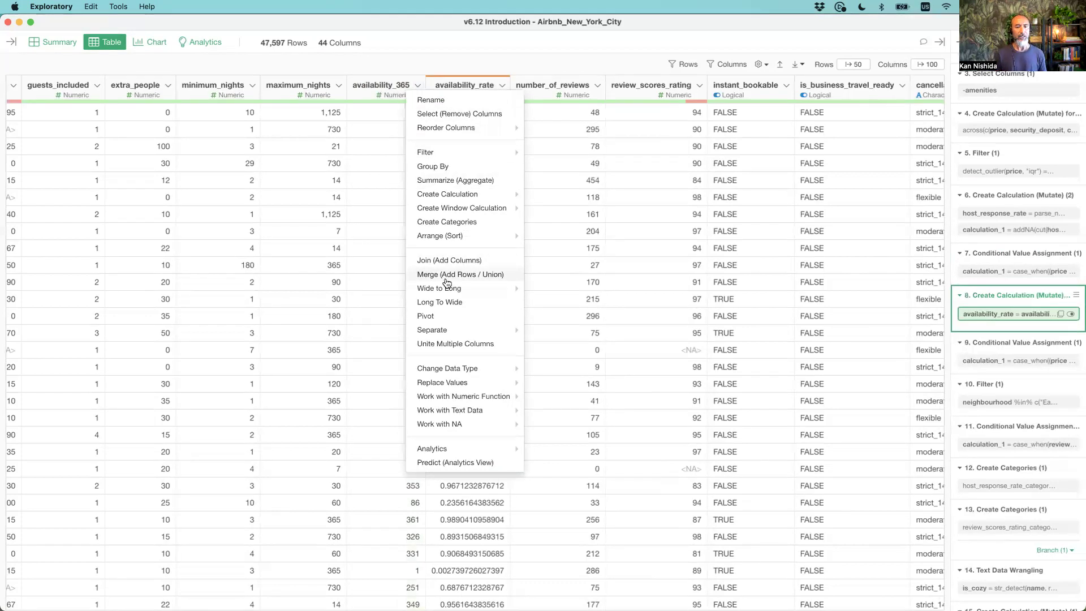
left_click(453, 224)
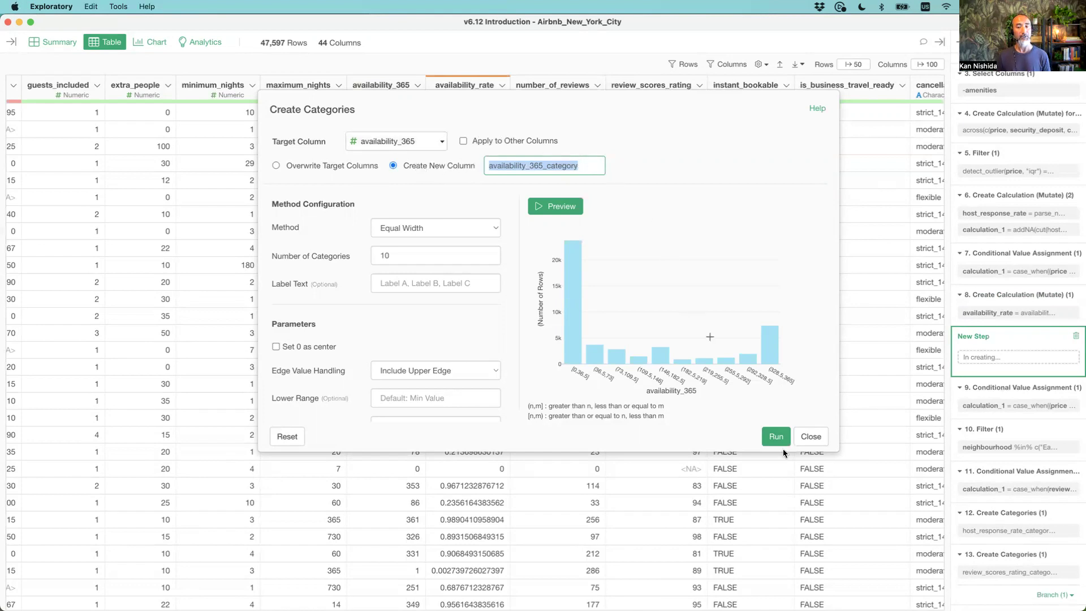
left_click(810, 436)
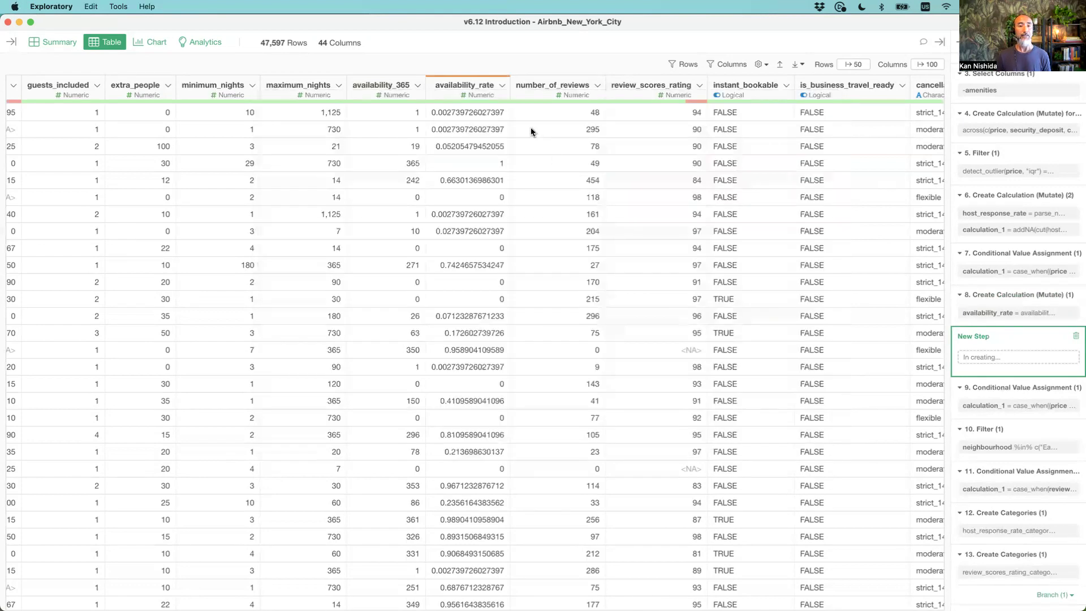
Try replacing availability_rate values with new values in a new column instead of overwriting, and discard the empty step
left_click(500, 92)
mouse_move(539, 382)
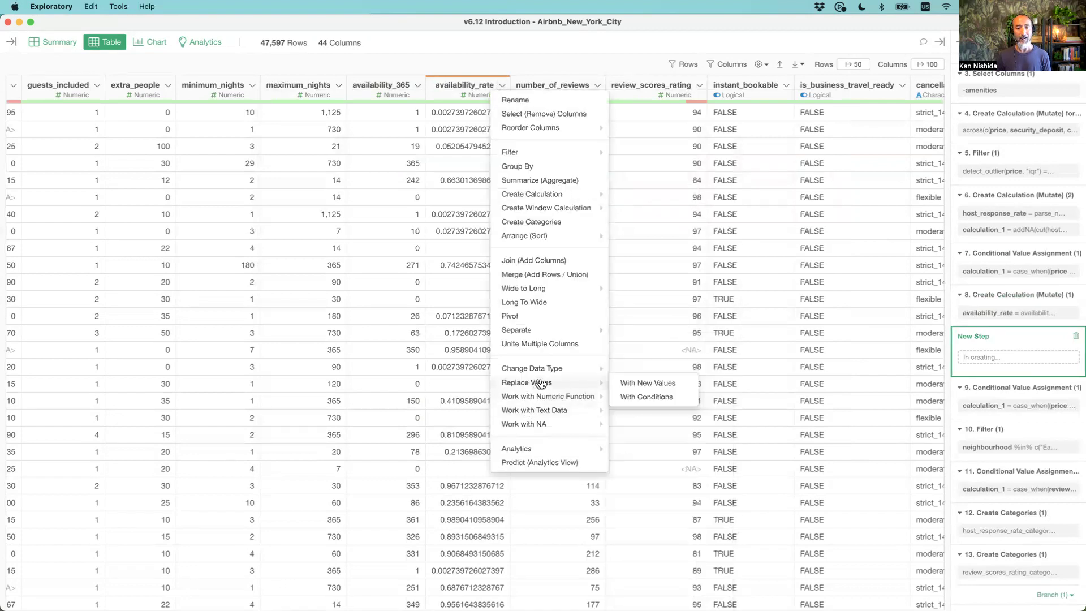
left_click(612, 384)
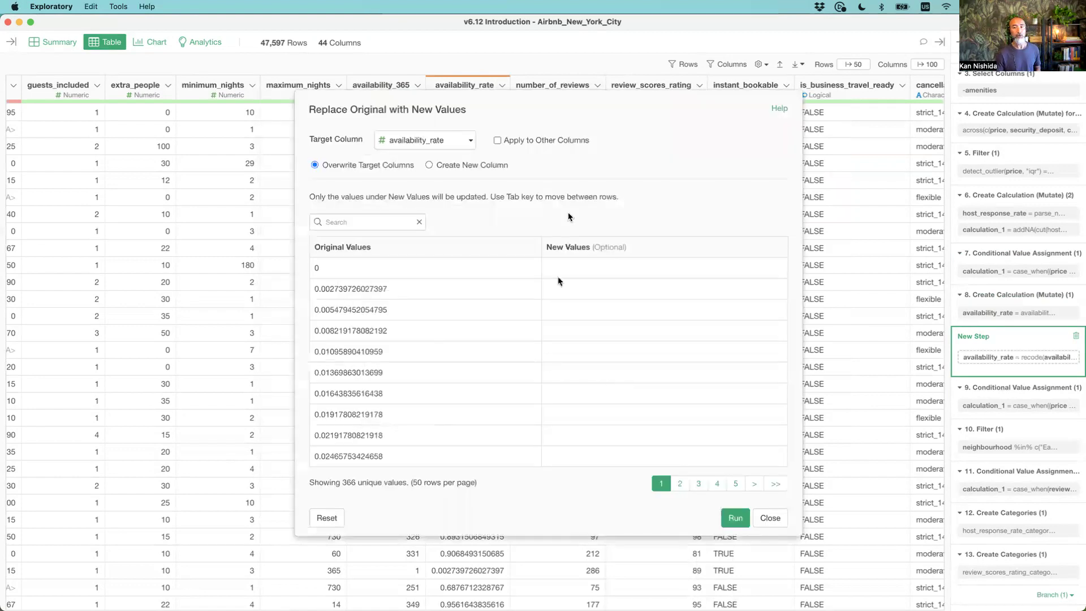
left_click(491, 166)
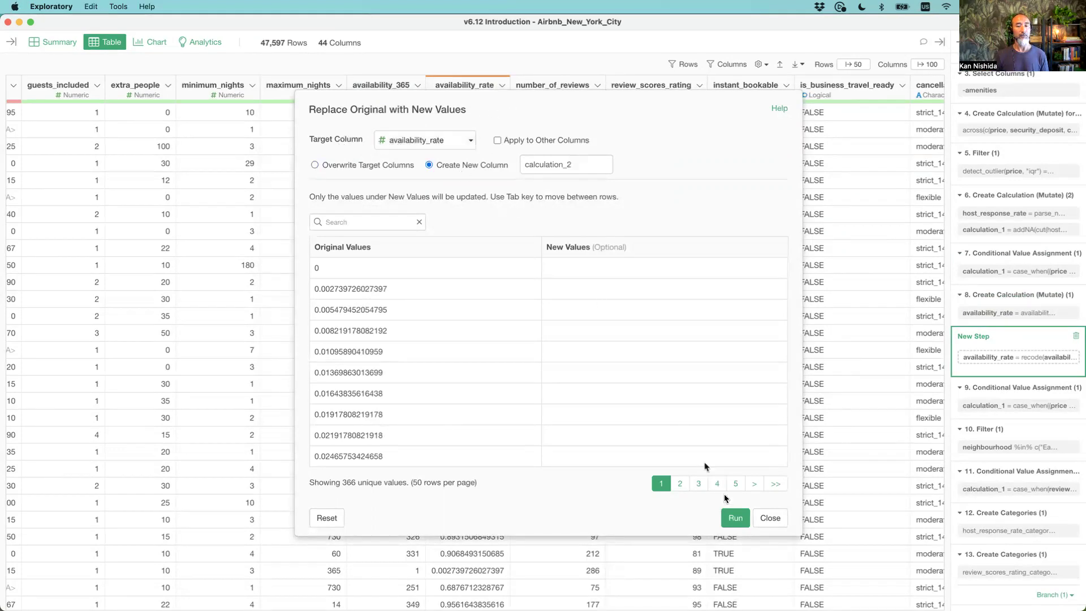
left_click(769, 524)
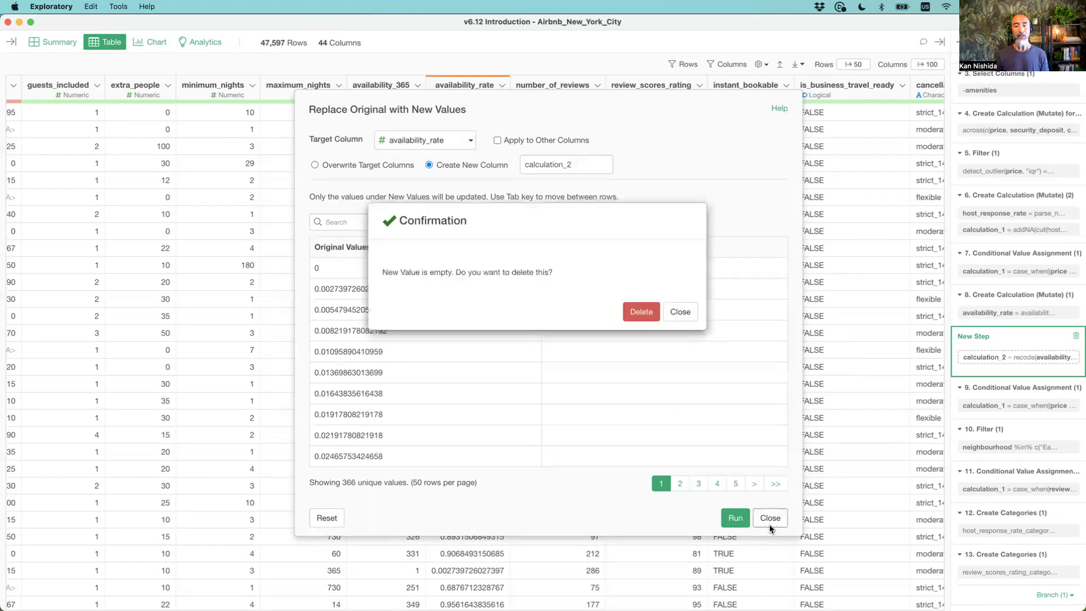
left_click(648, 311)
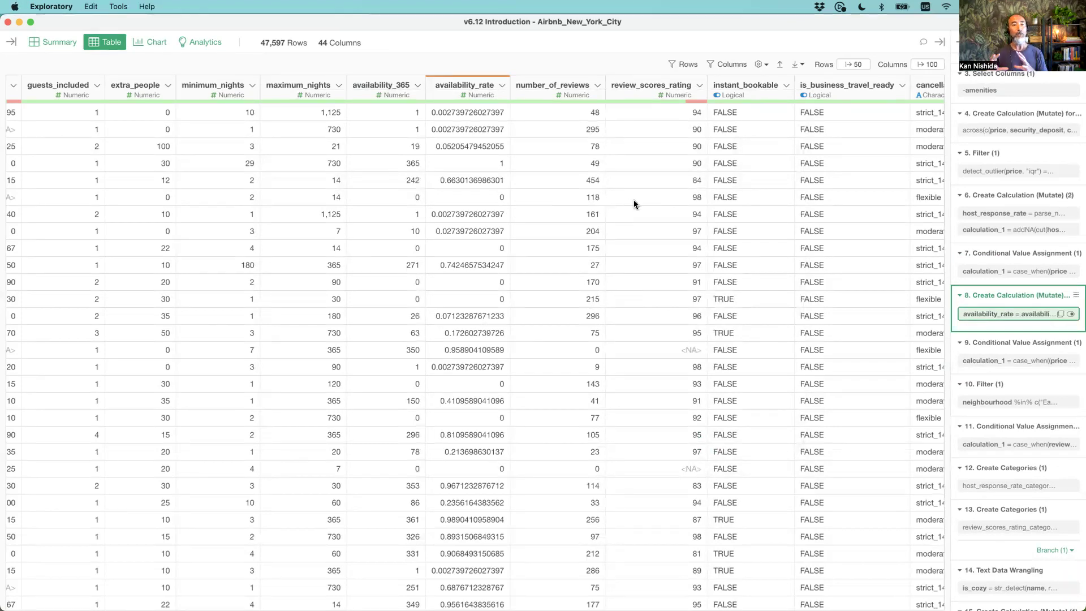
Create a standard calculation column calculation_2 from availability_365 as availability_365 /100, placed after availability_365
mouse_move(1000, 307)
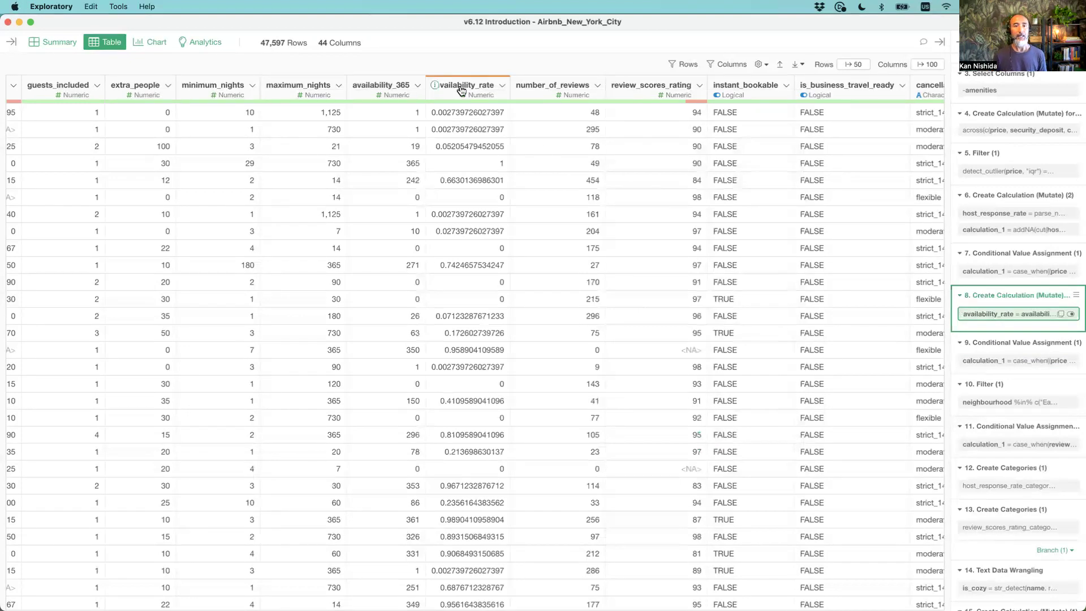
left_click(416, 86)
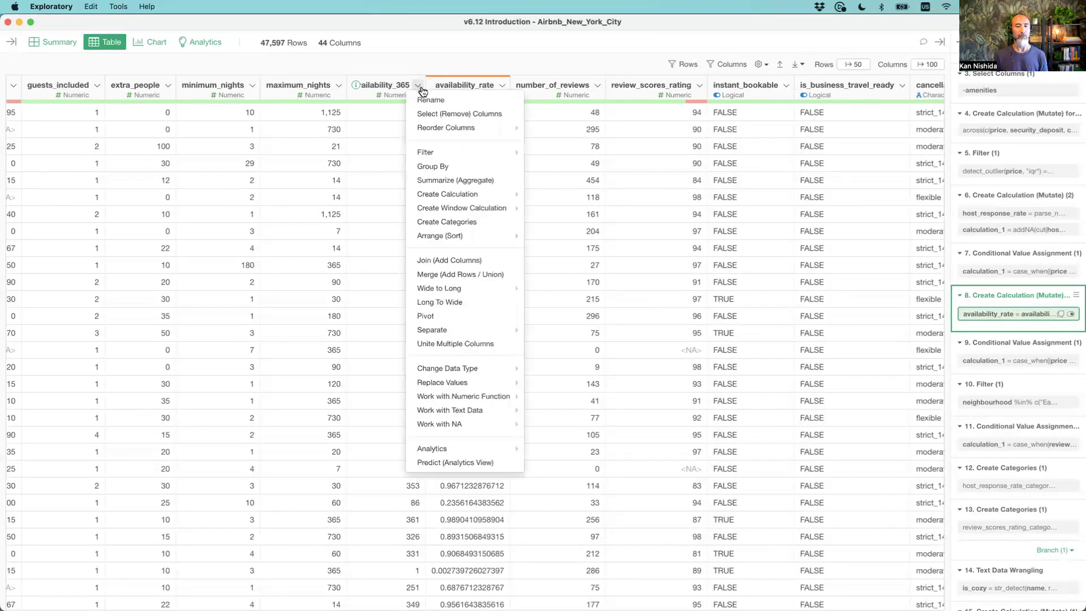
mouse_move(464, 198)
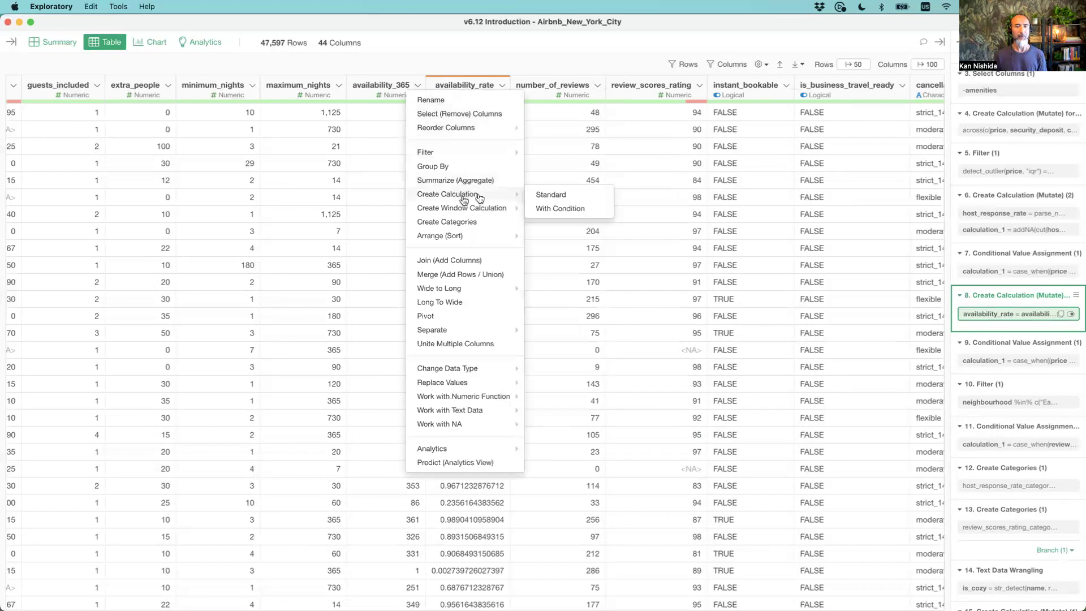
left_click(548, 201)
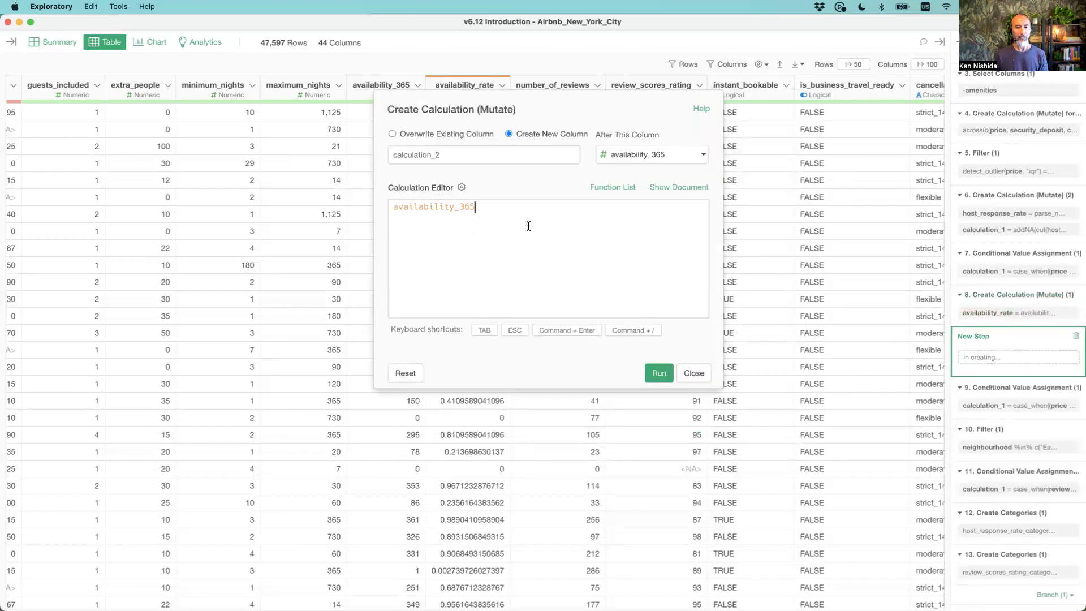
type("/100")
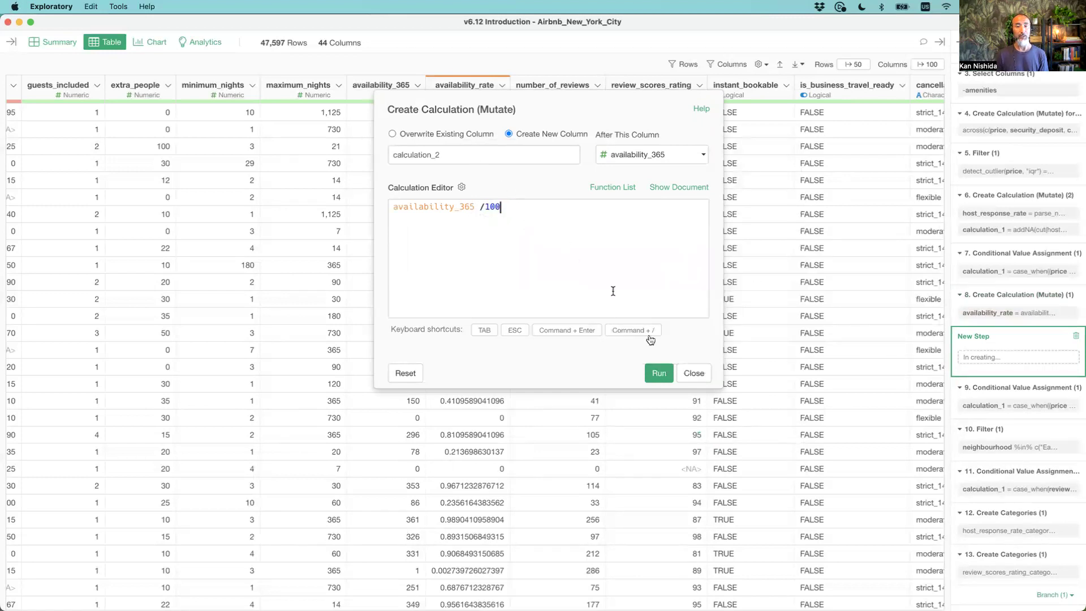
left_click(658, 373)
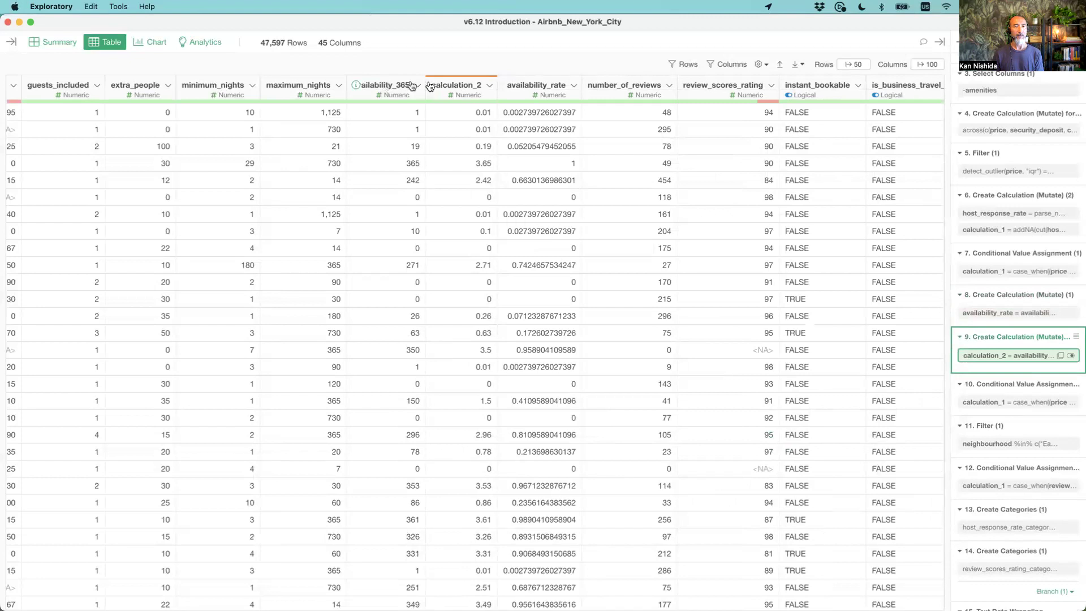
Combine the availability_rate and calculation_2 calculation steps into one, and check the settings of the availability_rate calculation
left_click(981, 297)
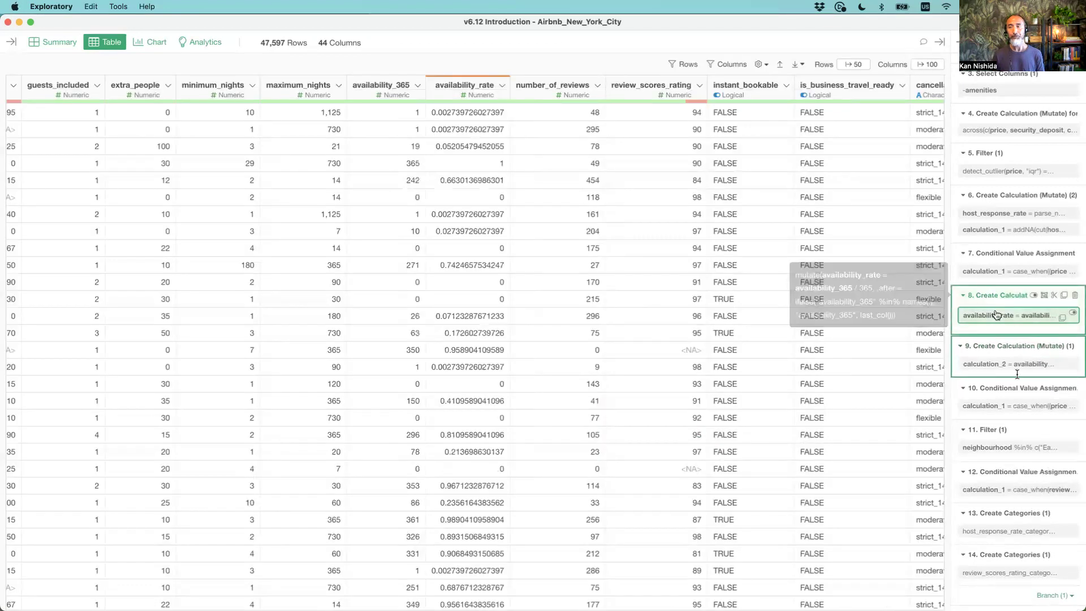
key("super+Tab")
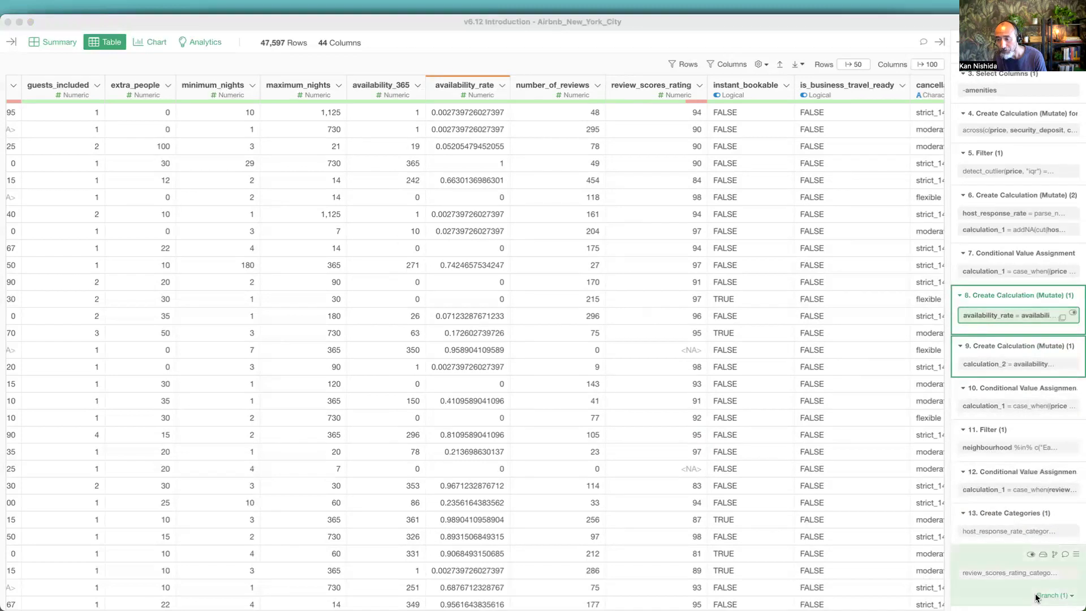
left_click(864, 428)
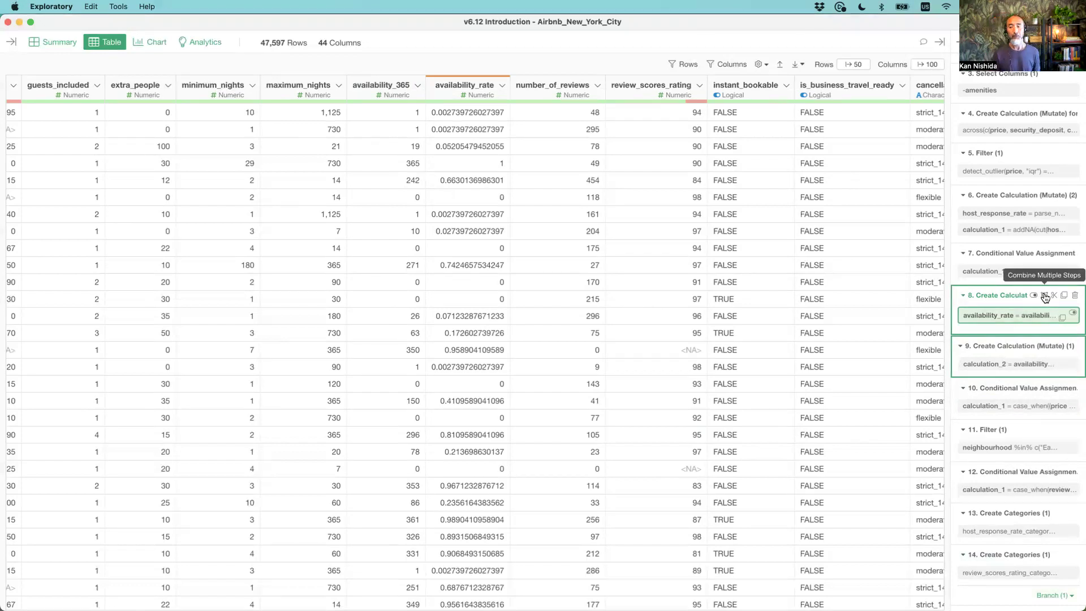
left_click(1045, 296)
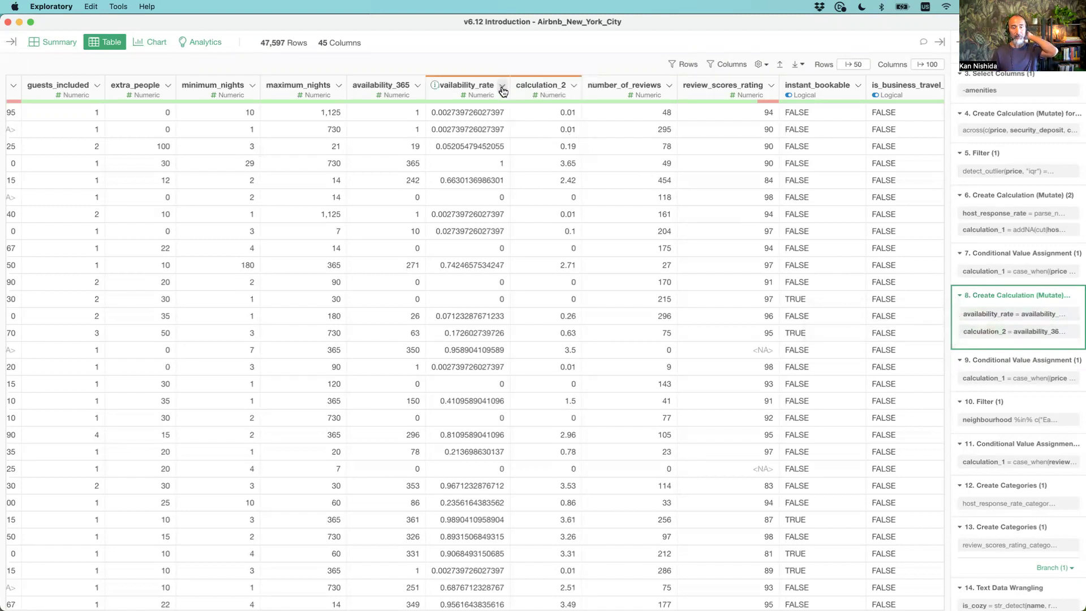
left_click(1000, 315)
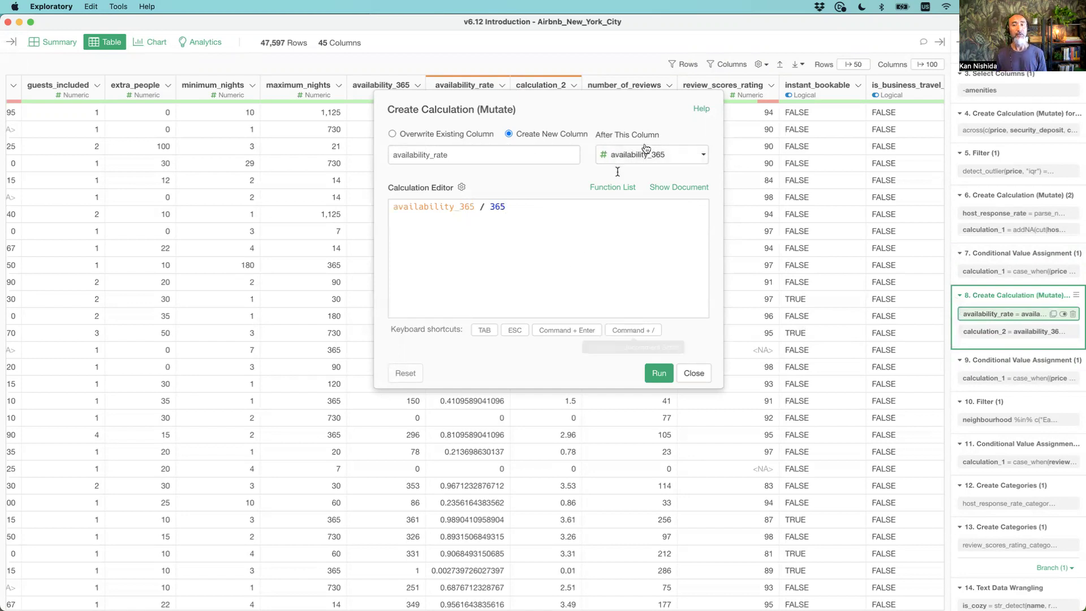
left_click(699, 373)
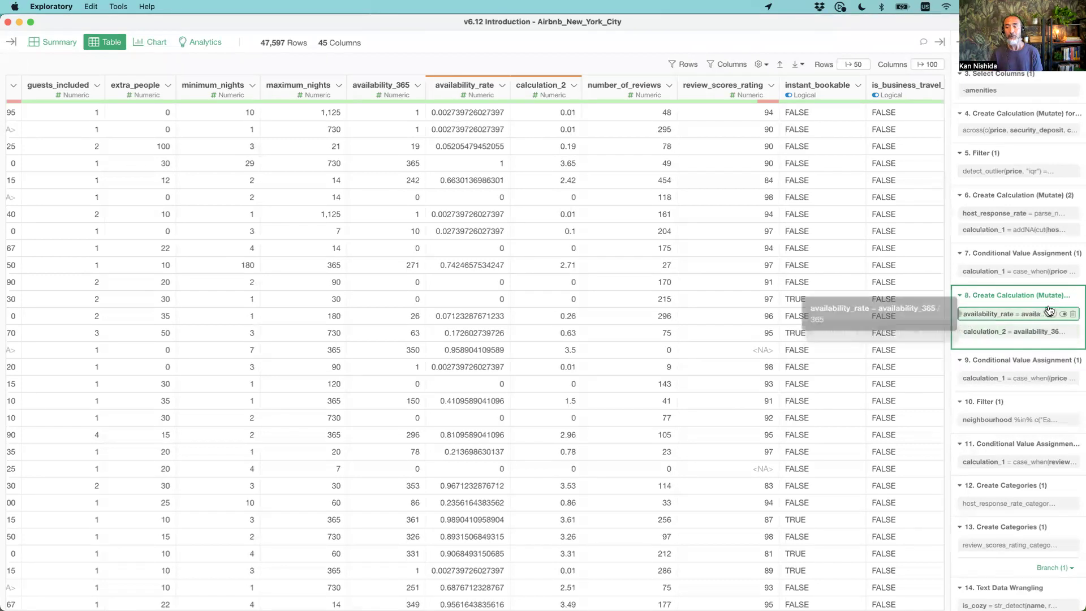
Split the combined calculation step into separate steps for availability_rate and calculation_2
mouse_move(1046, 298)
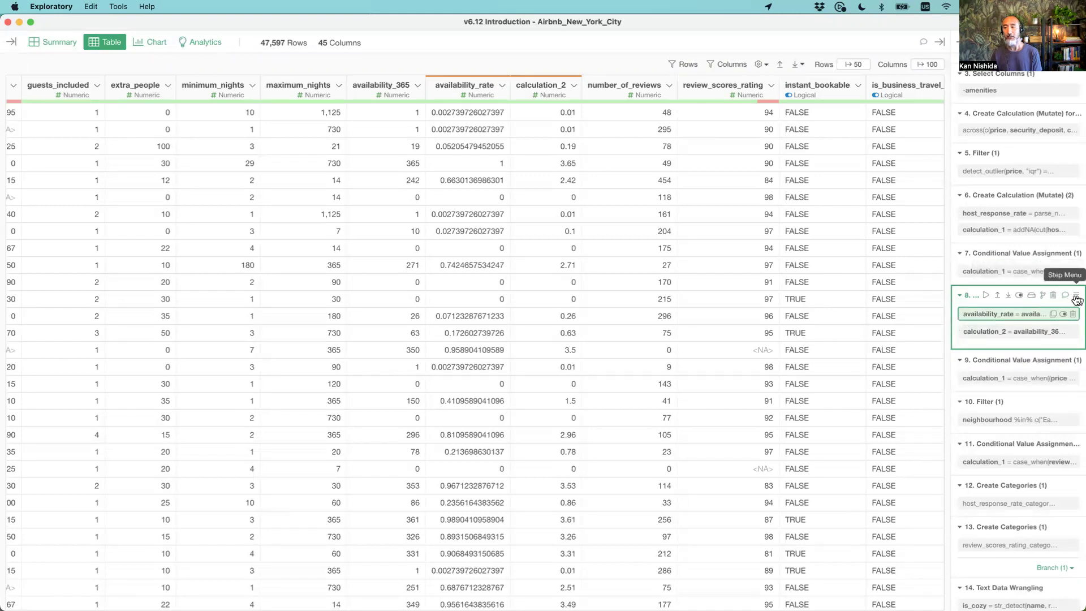
left_click(1075, 300)
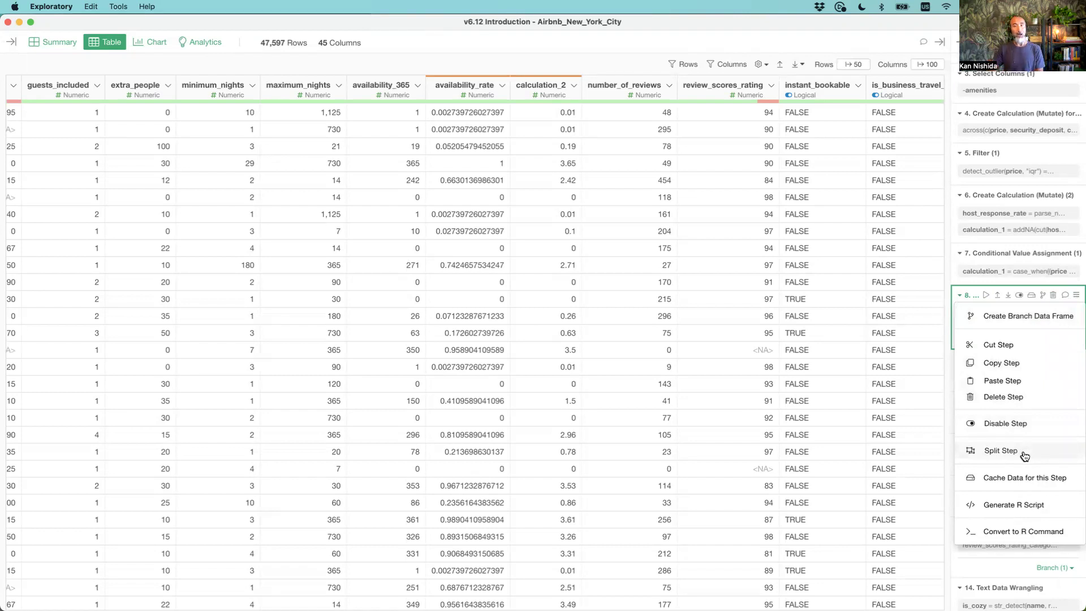
left_click(1076, 296)
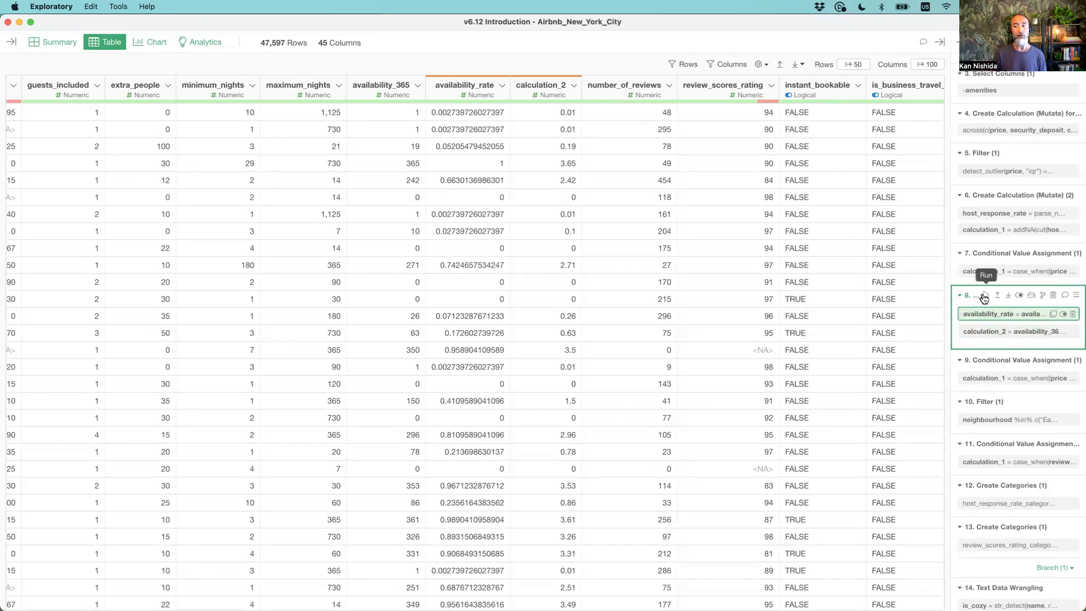
left_click(1077, 295)
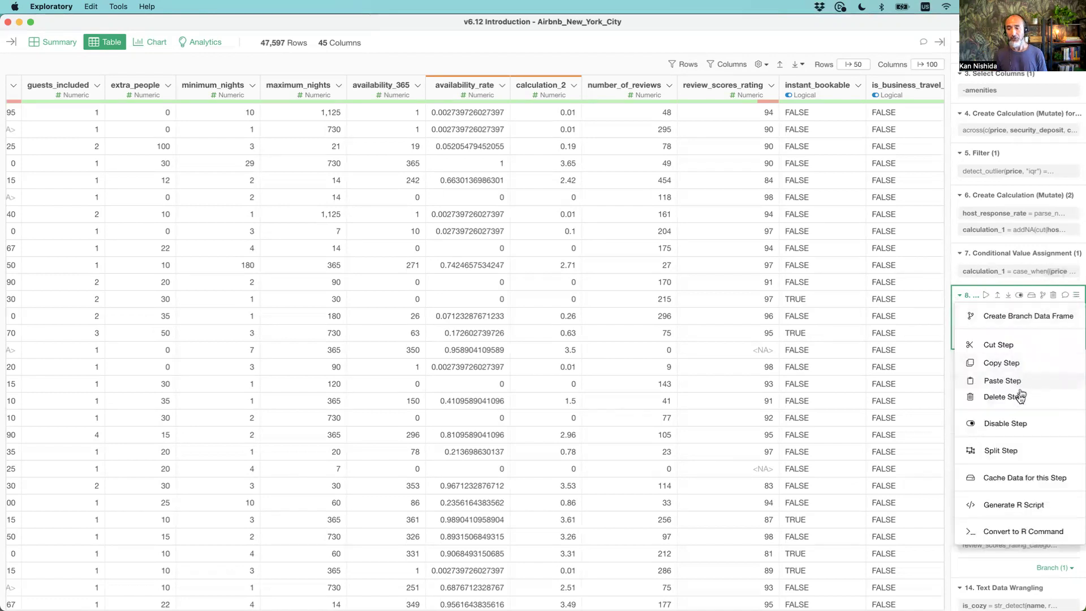
left_click(1012, 451)
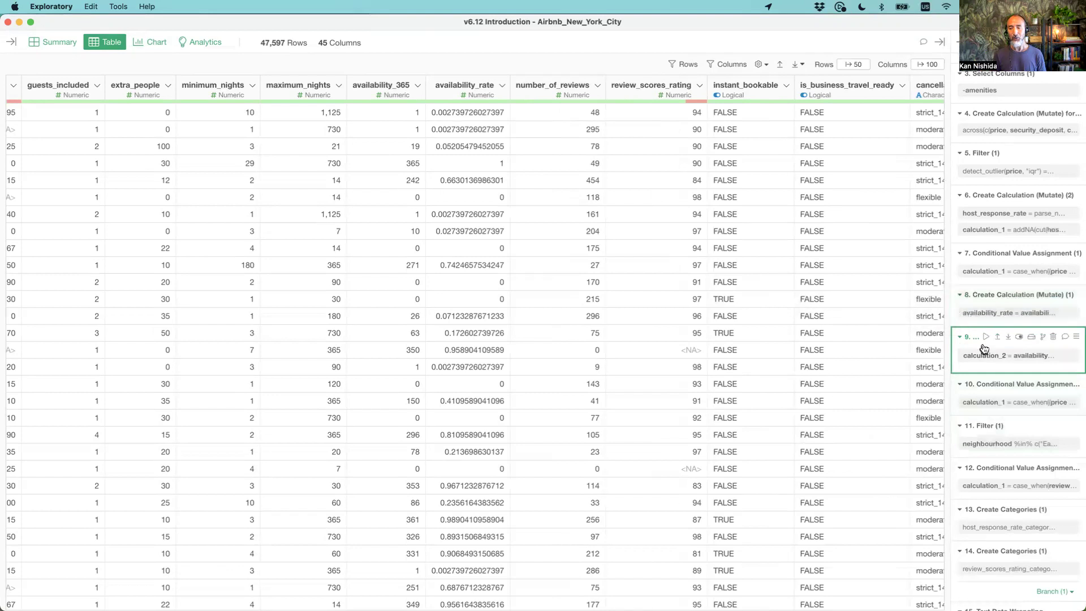
Start a manual column reorder for host_response_rate after the availability_rate step, and move its dialog down to reveal the table header
left_click(982, 301)
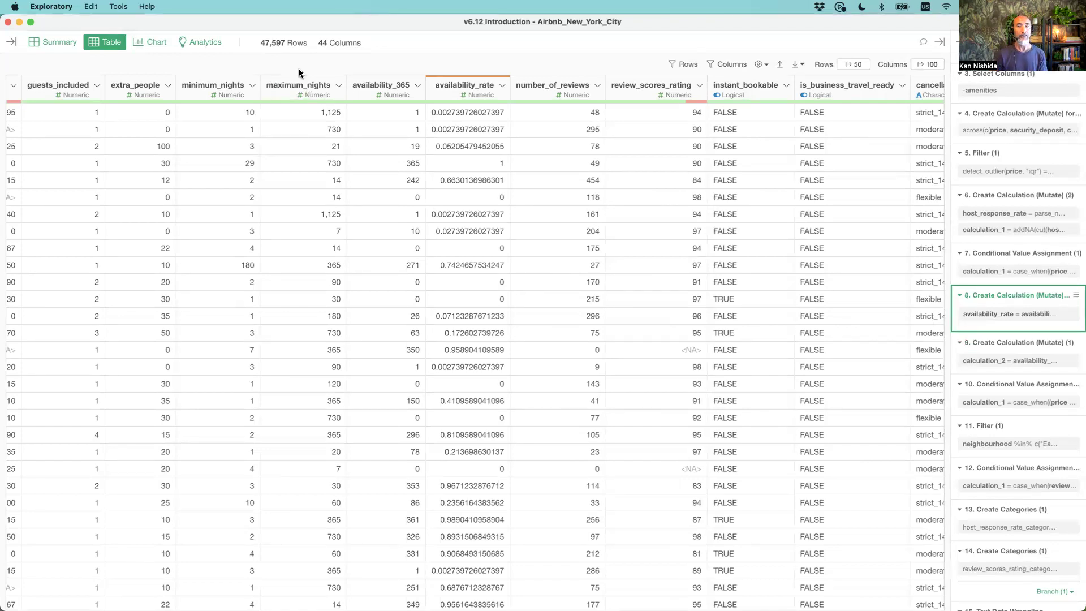
scroll(308, 185, "left", 20)
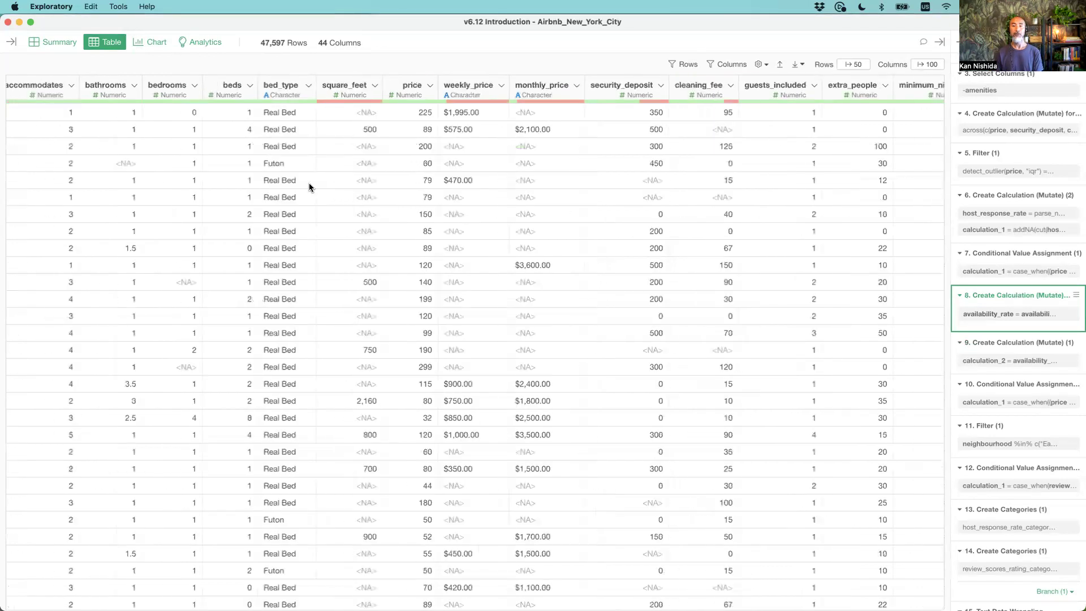
scroll(308, 187, "left", 5)
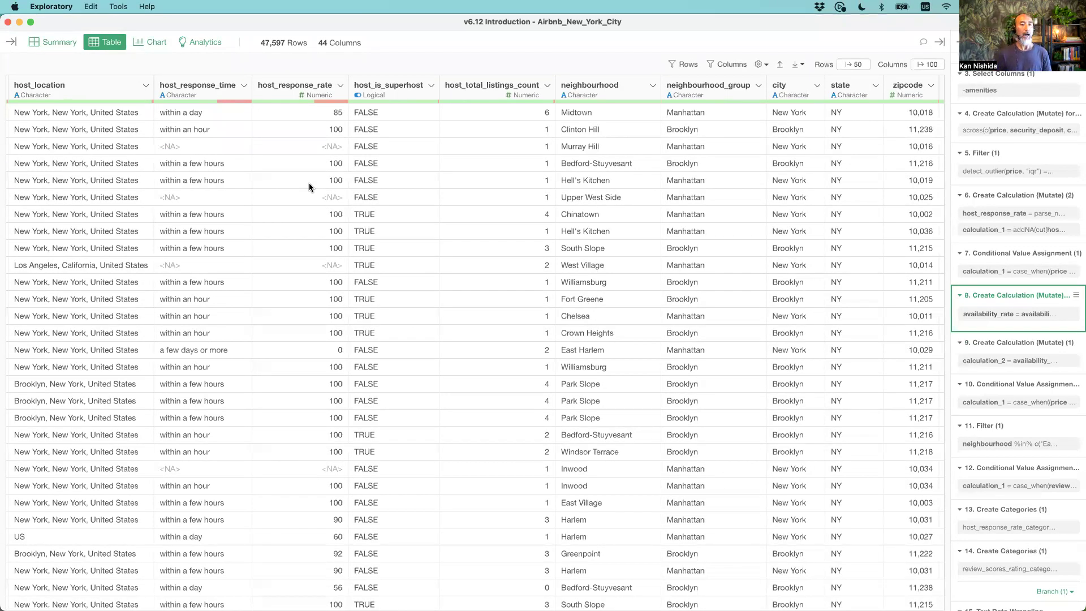
left_click(340, 85)
mouse_move(373, 127)
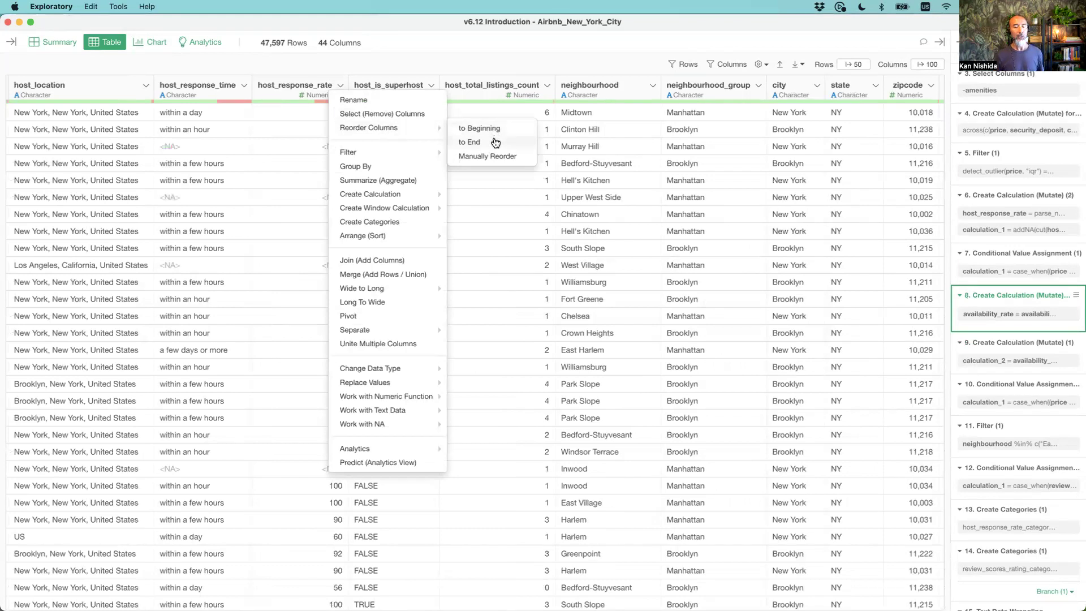
left_click(488, 158)
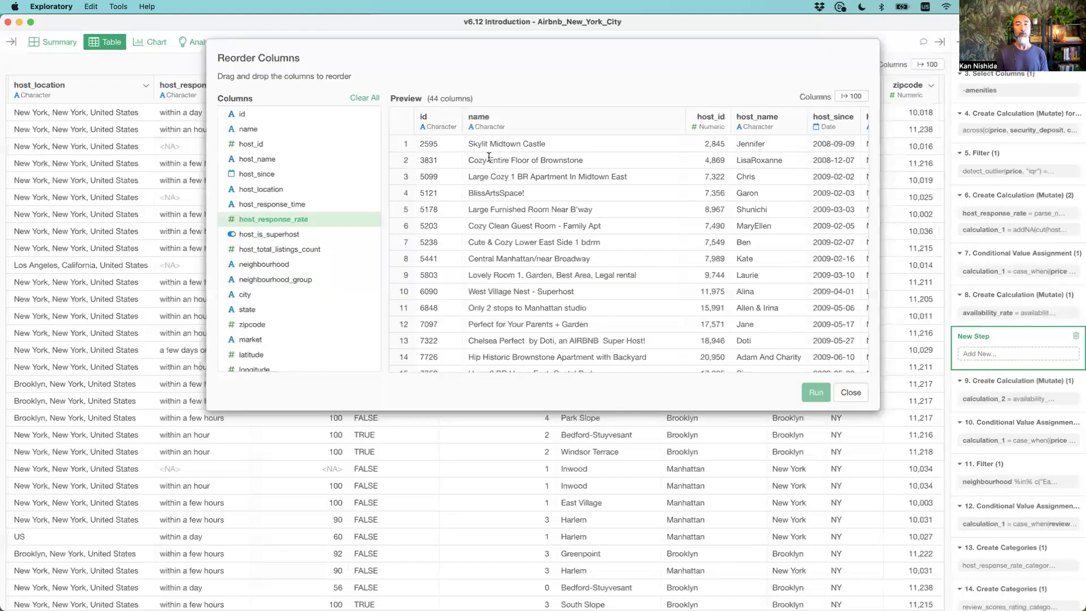
left_click_drag(342, 48, 340, 108)
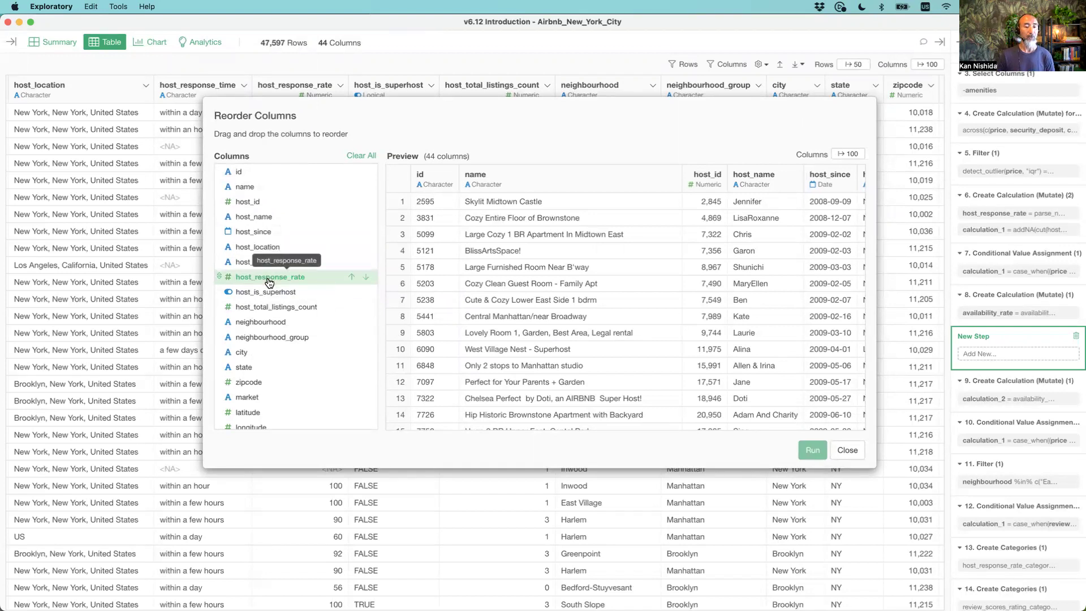
Group host_total_listings_count, neighbourhood and host_response_rate after host_since, and move the three columns to the start of the column order
left_click_drag(269, 283, 264, 246)
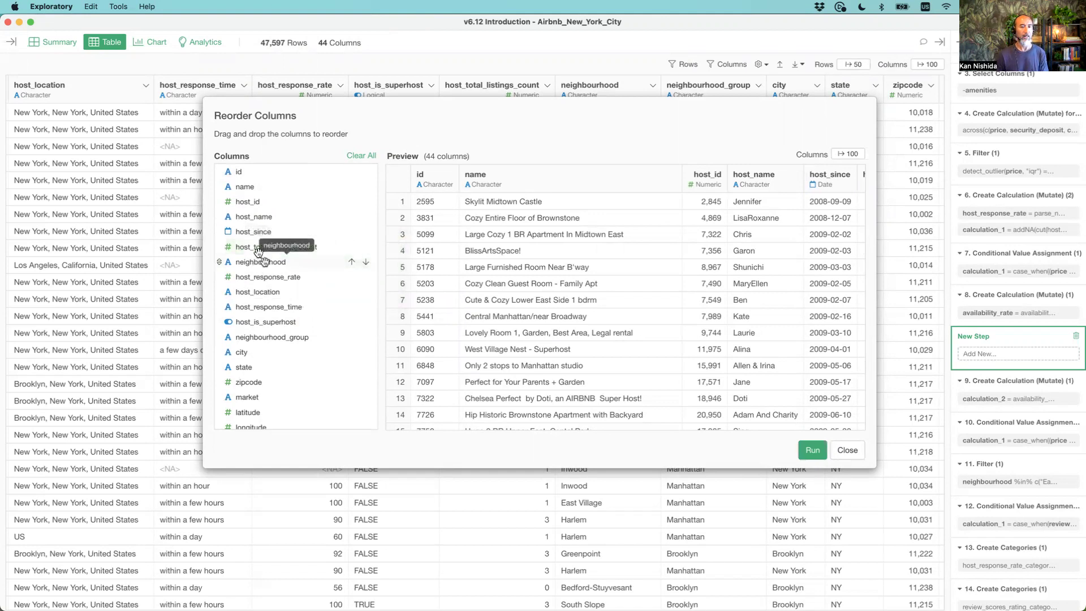
left_click_drag(265, 249, 262, 228)
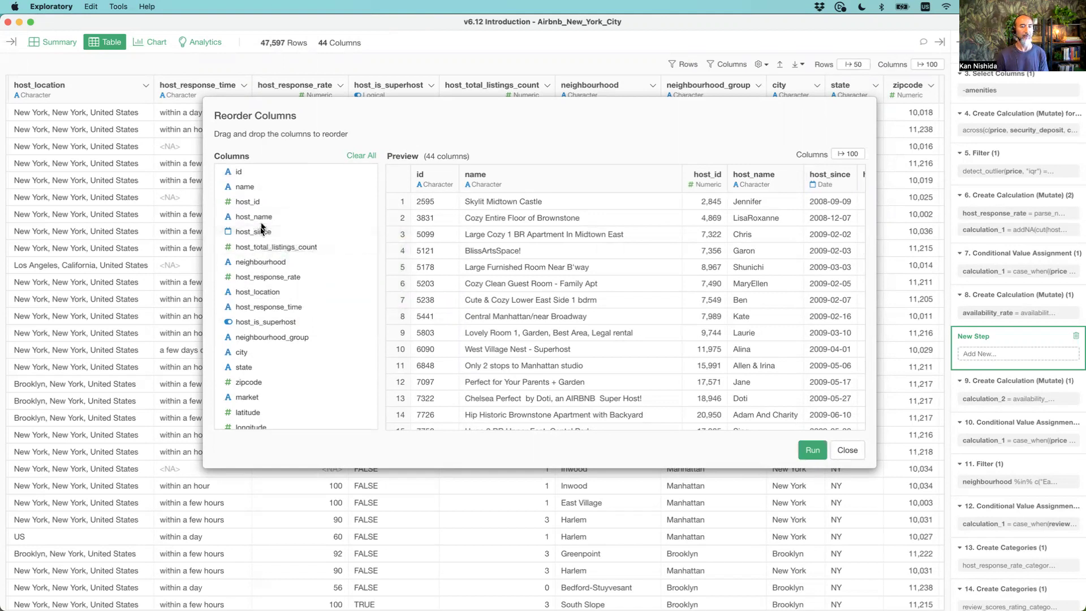
left_click(244, 250)
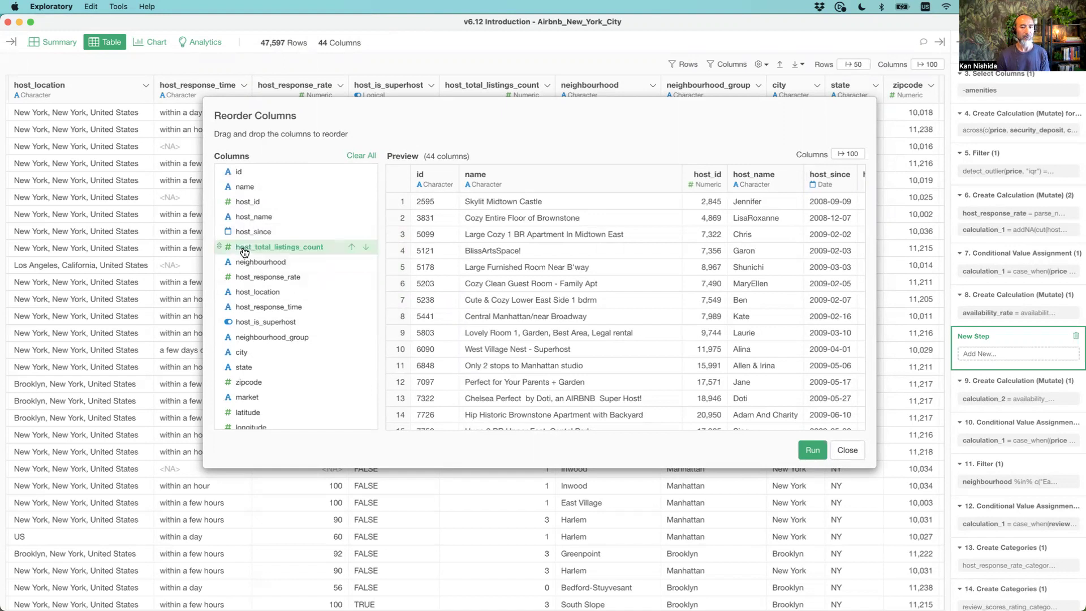
left_click(251, 281, "shift")
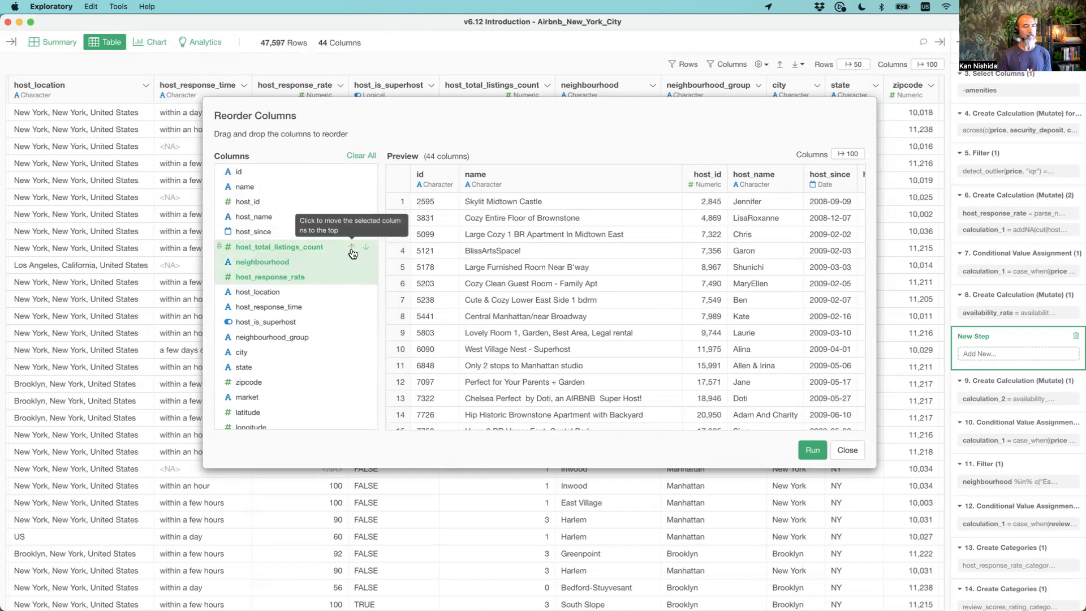
left_click(351, 249)
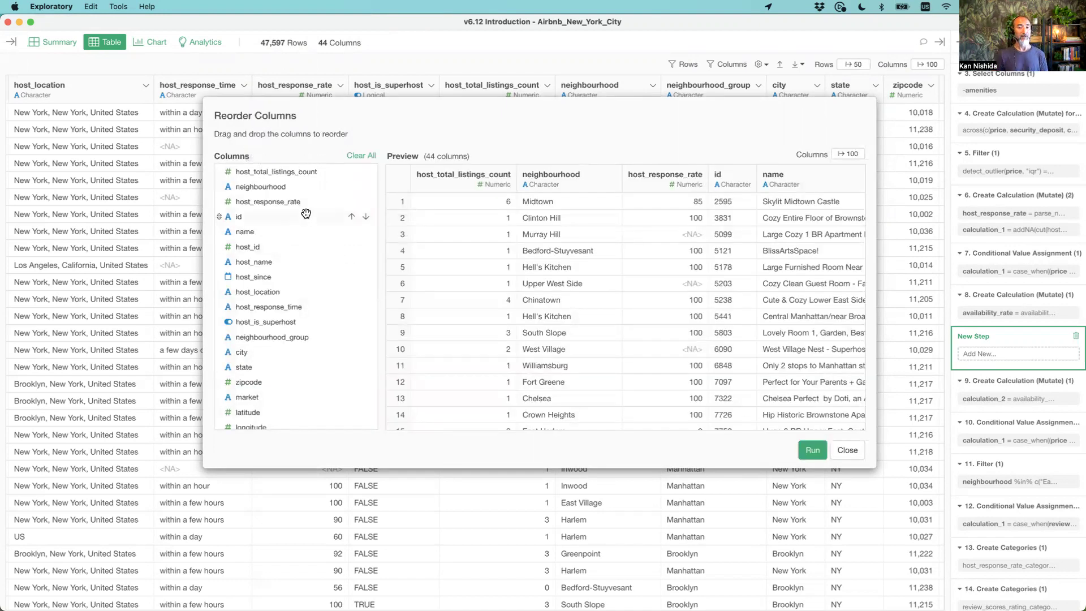
Move host_total_listings_count, neighbourhood and host_response_rate together below neighbourhood_group, and apply the reorder
left_click(289, 172)
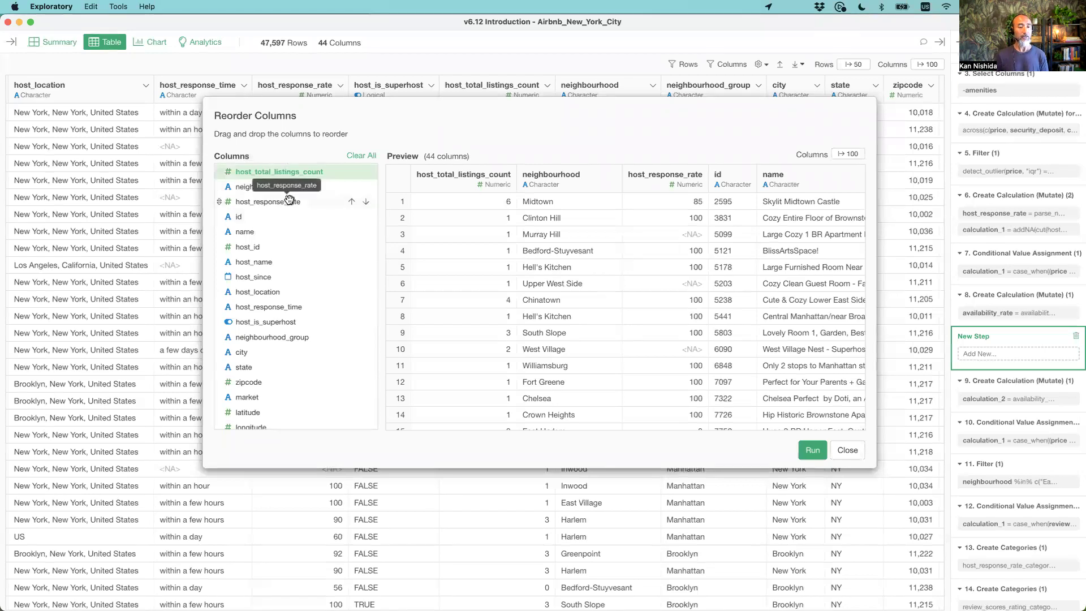
left_click(288, 200, "shift")
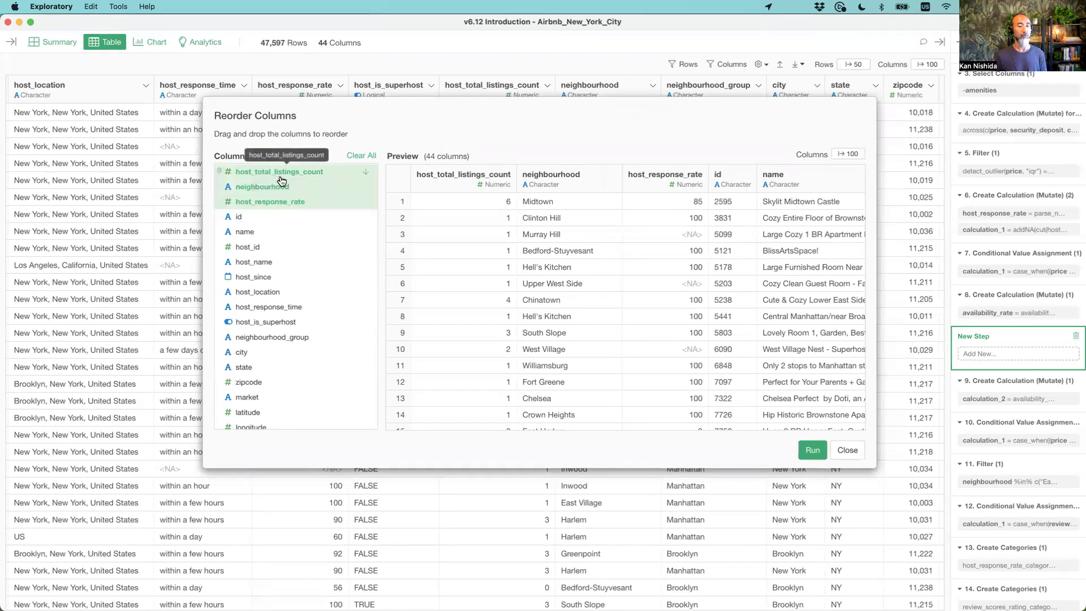
left_click_drag(282, 181, 290, 352)
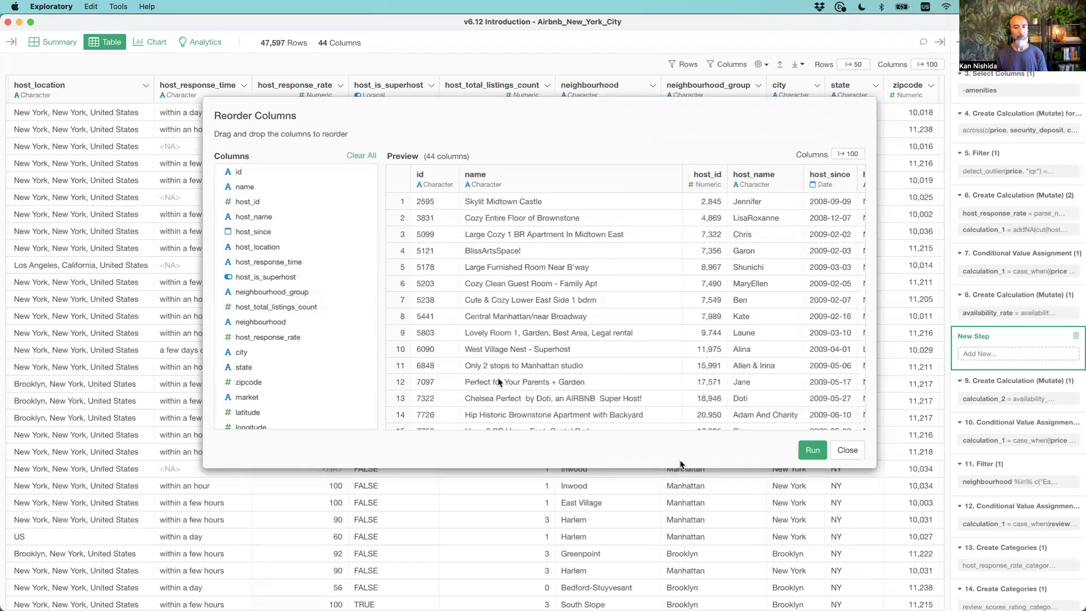
left_click(811, 451)
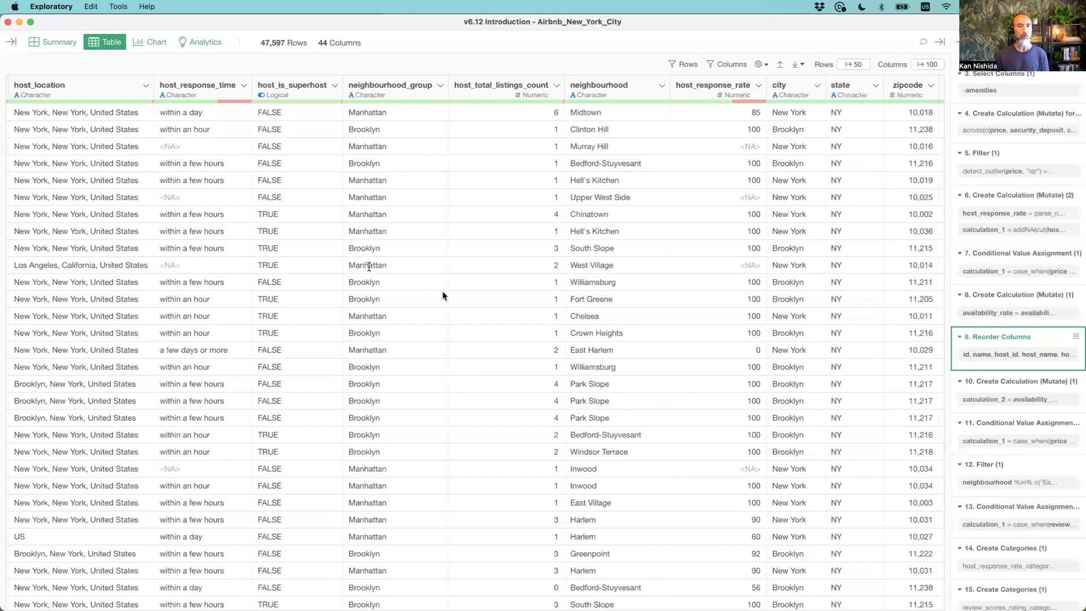
Return to the earlier columns of the reordered table and reveal the project's data frame list
scroll(442, 295, "left", 10)
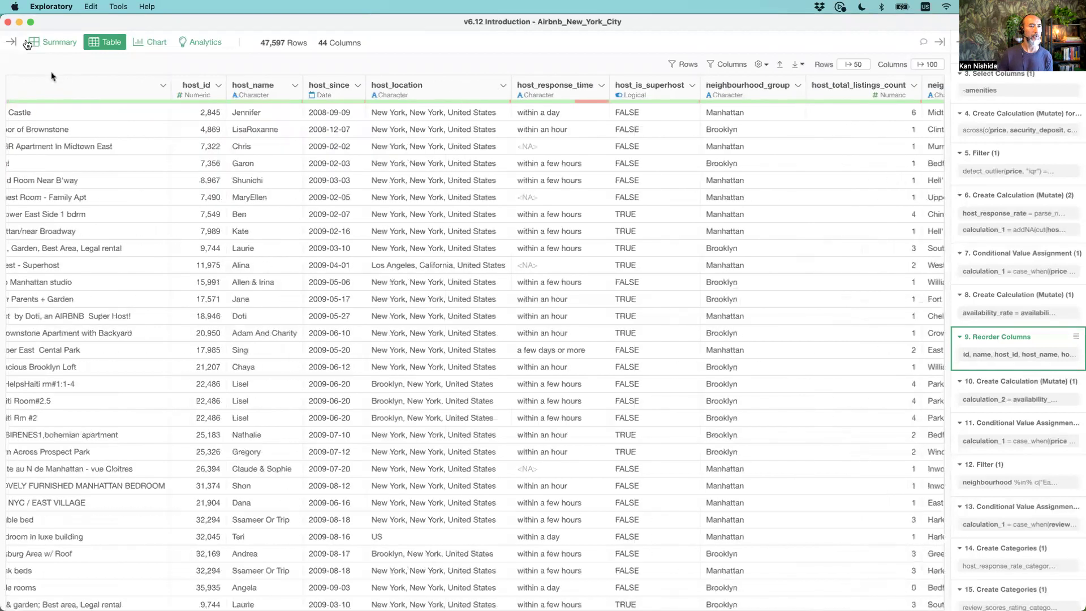
left_click(10, 42)
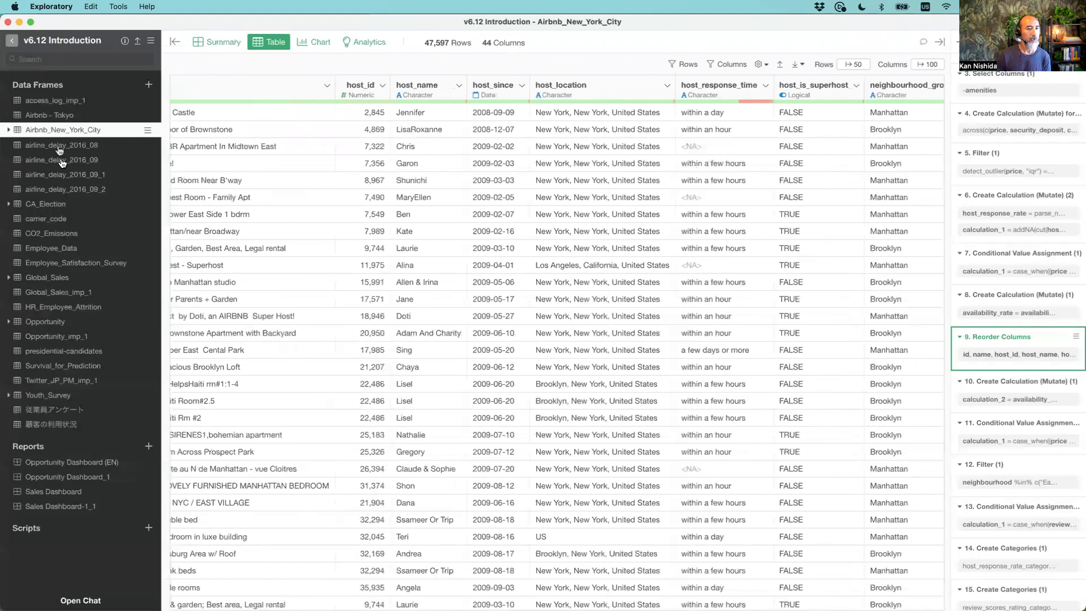
mouse_move(80, 165)
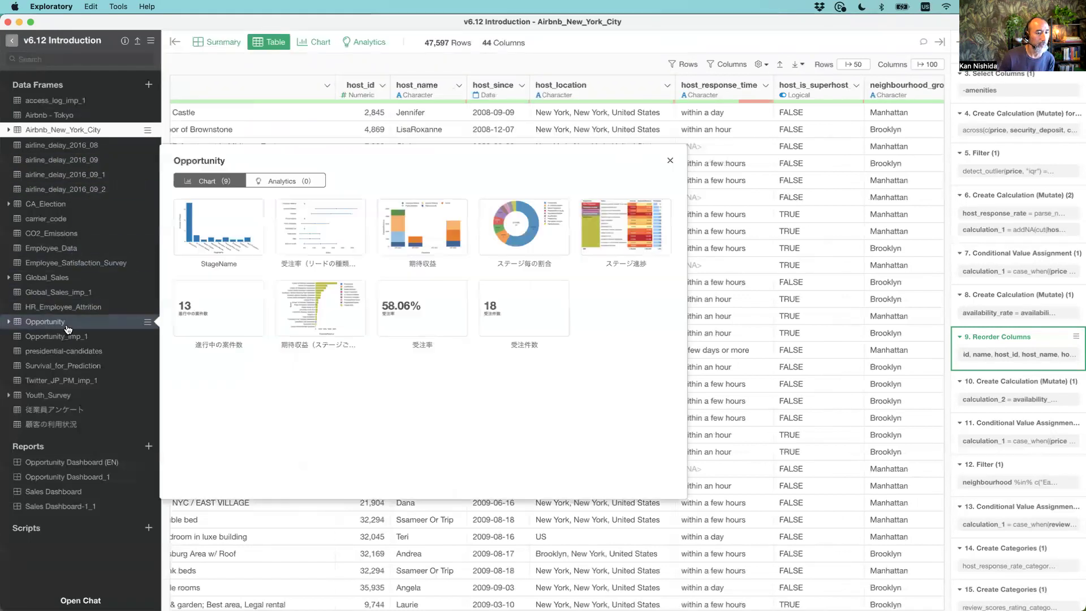
Switch to Keynote, show slide 29 with the Join (Add Columns) dialog full screen, exit, and shift its image slightly up and left
key("super+Tab")
left_click(403, 318)
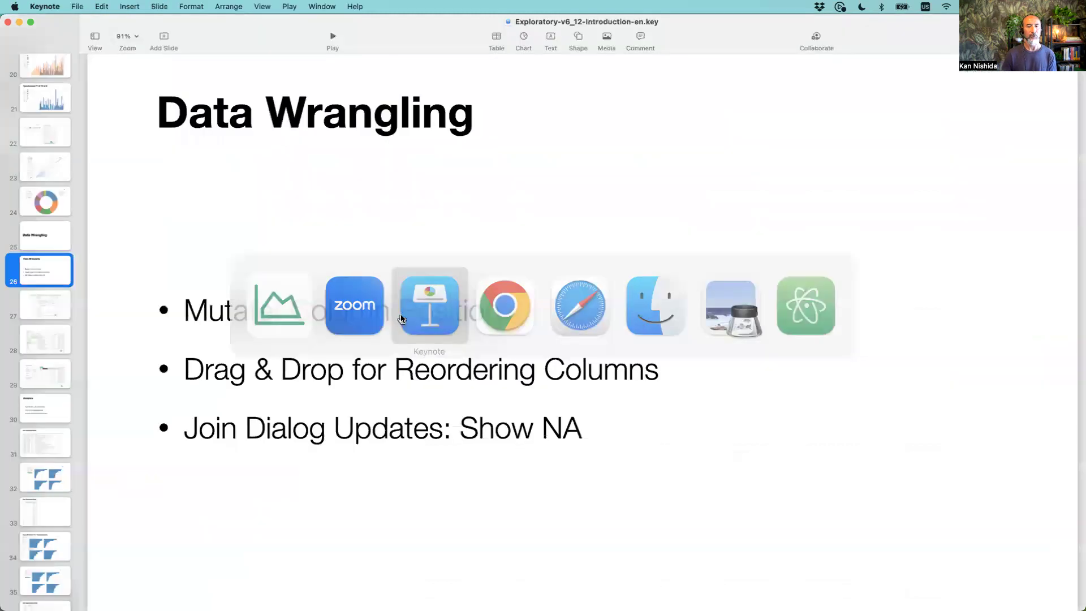
left_click(43, 369)
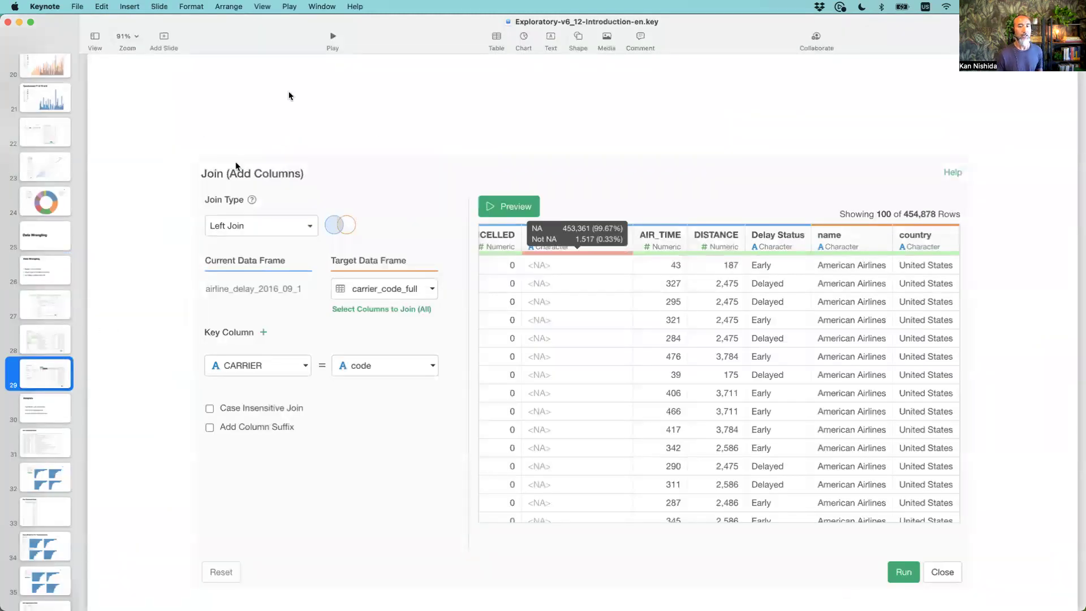
left_click(335, 39)
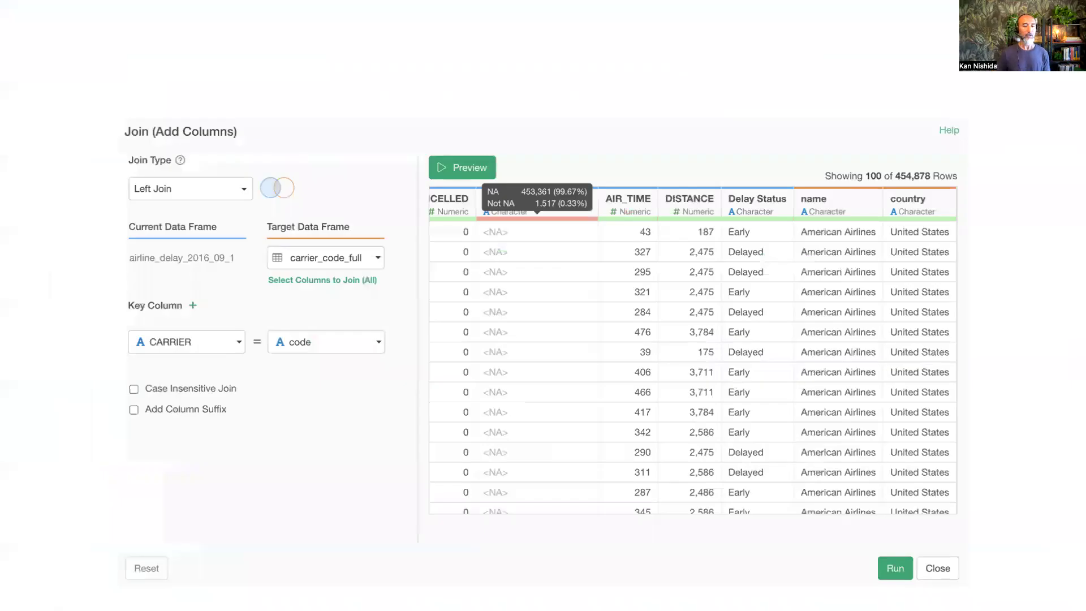
key("Escape")
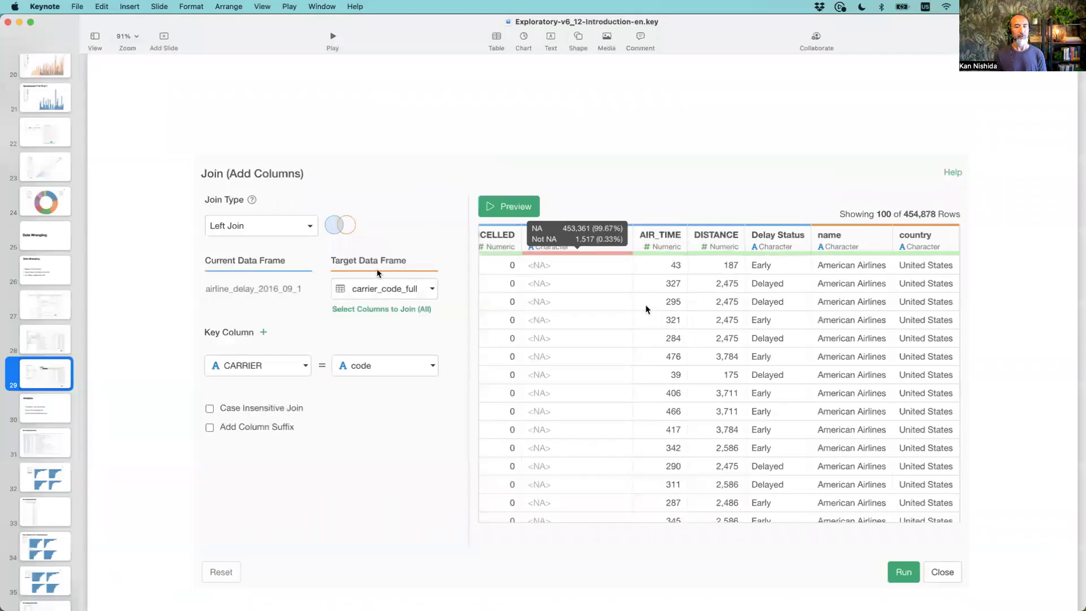
left_click_drag(368, 219, 342, 205)
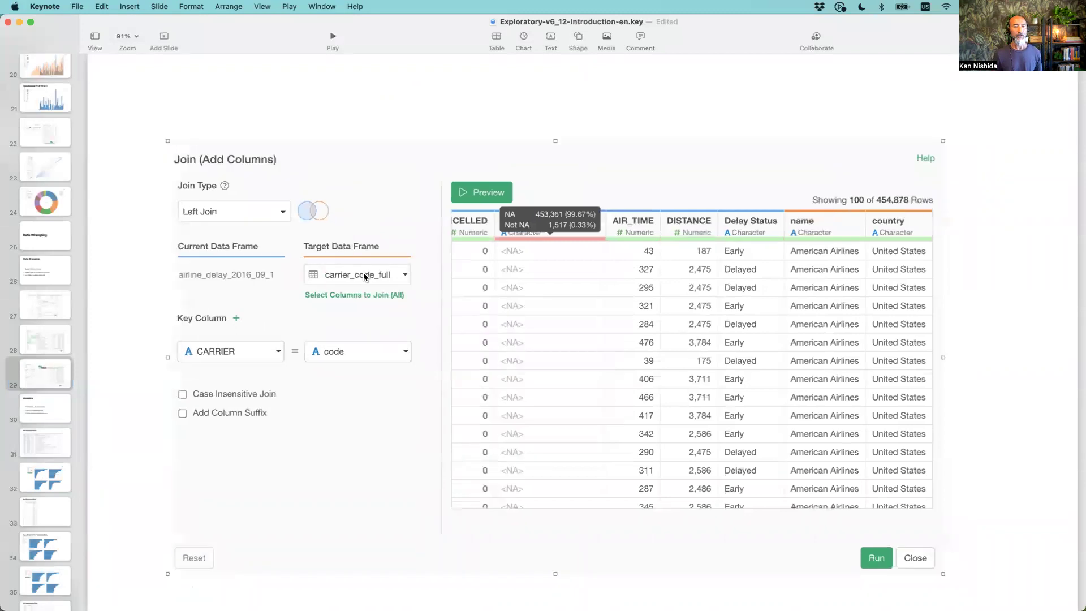
left_click(385, 100)
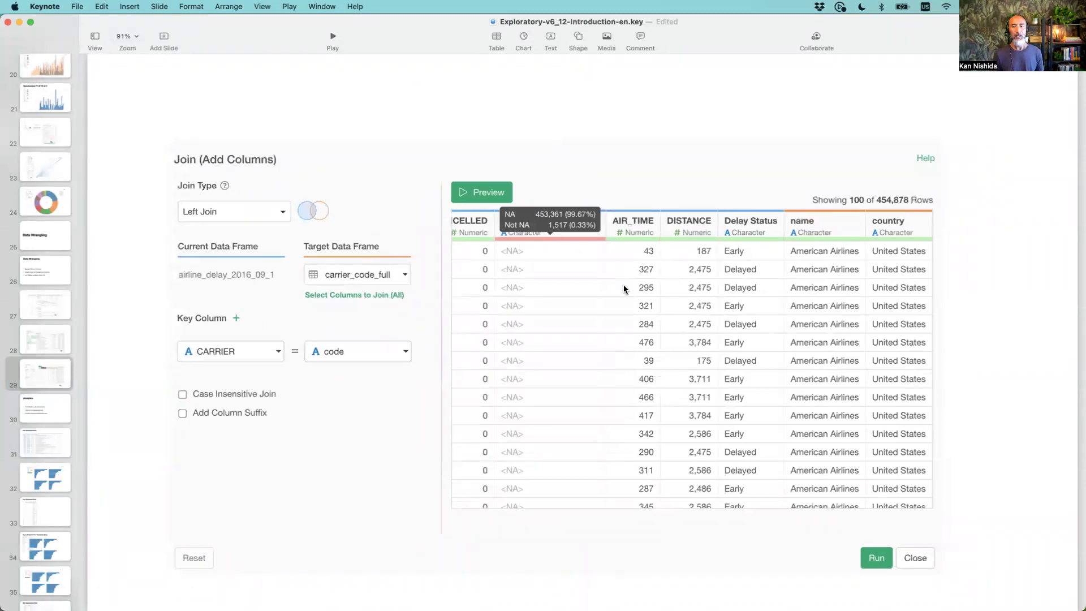
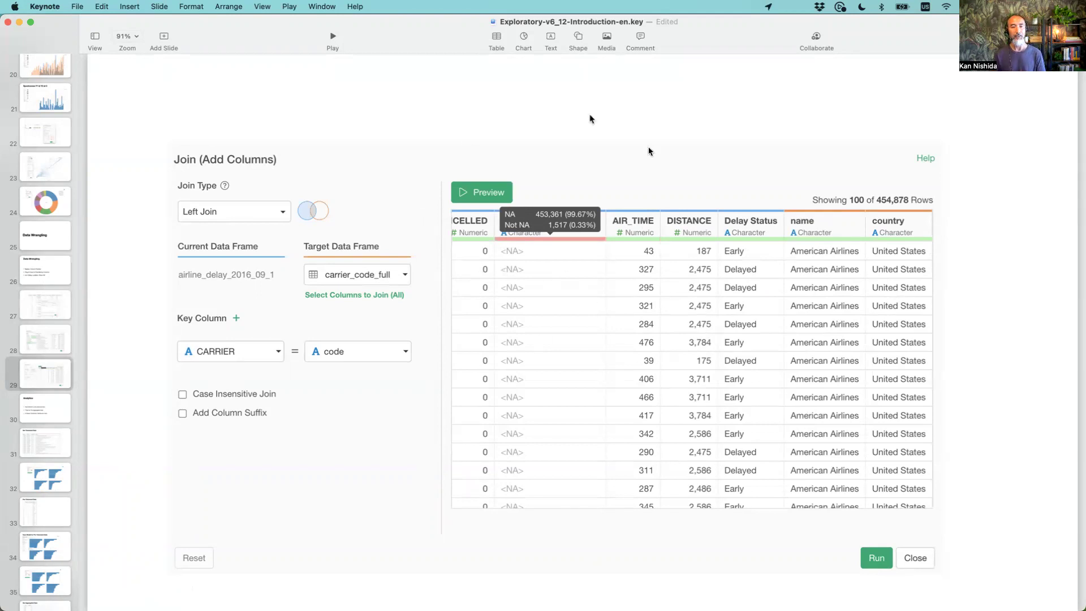
Present the slides from Analytics through the non-tokenized Topic Model example to Pre-Tokenized Data, and exit the slideshow
key("super+Tab")
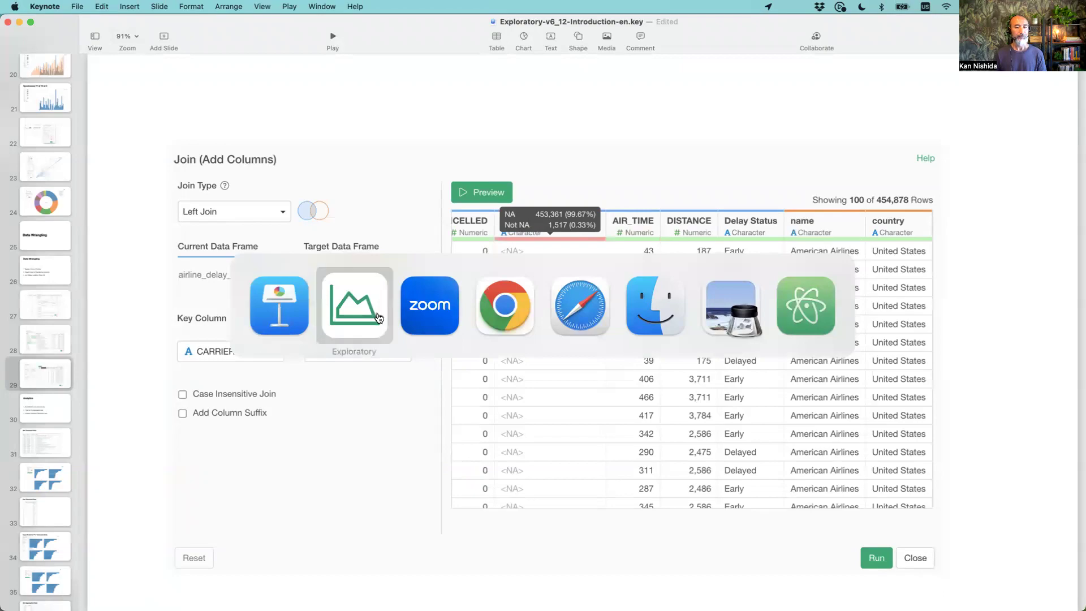
key("super+Tab")
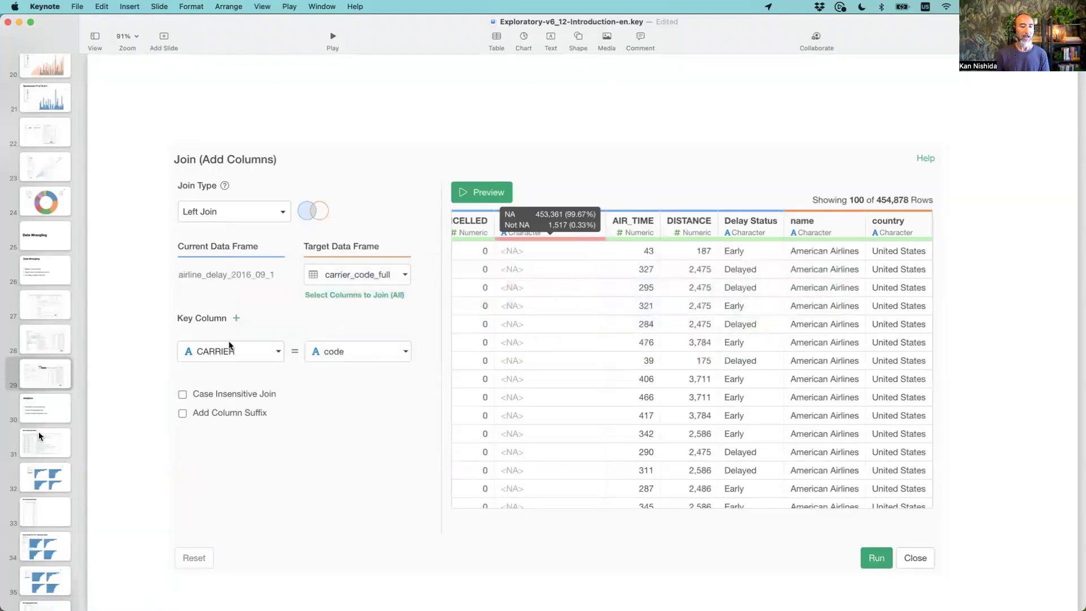
left_click(38, 410)
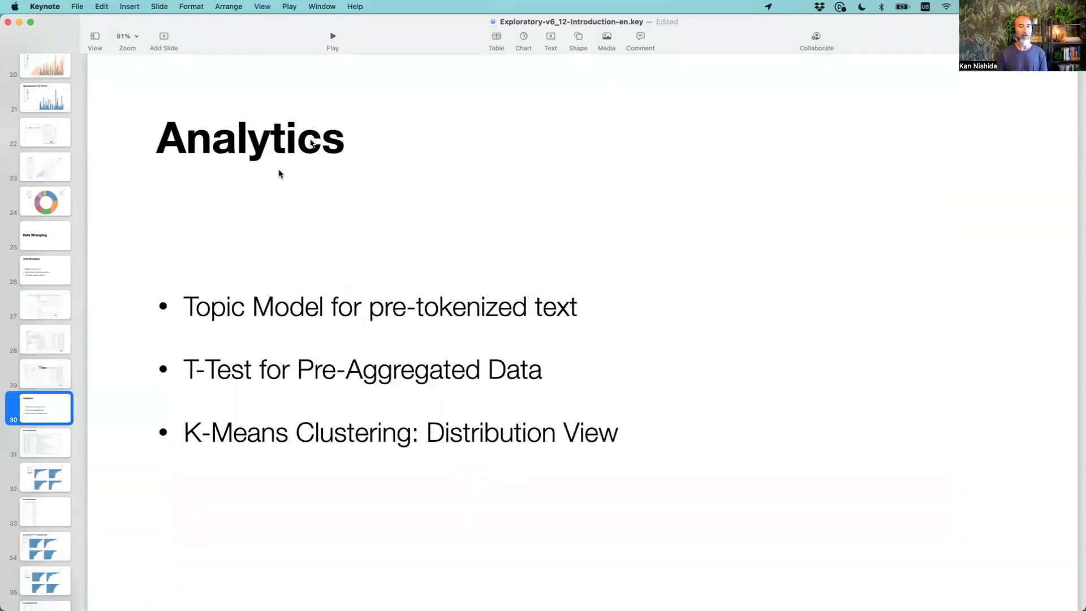
left_click(333, 38)
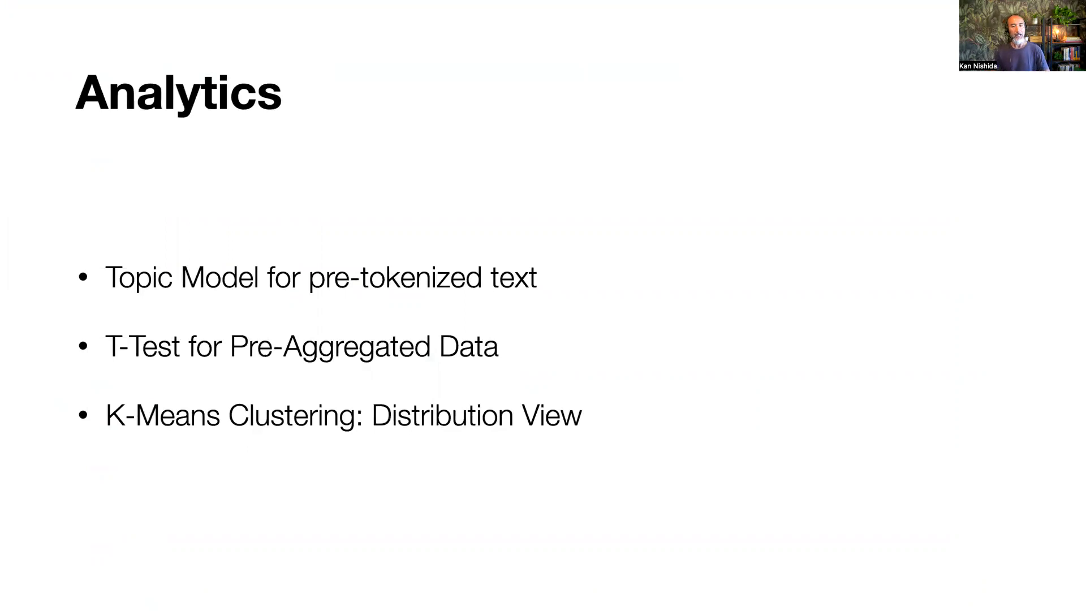
key("Right")
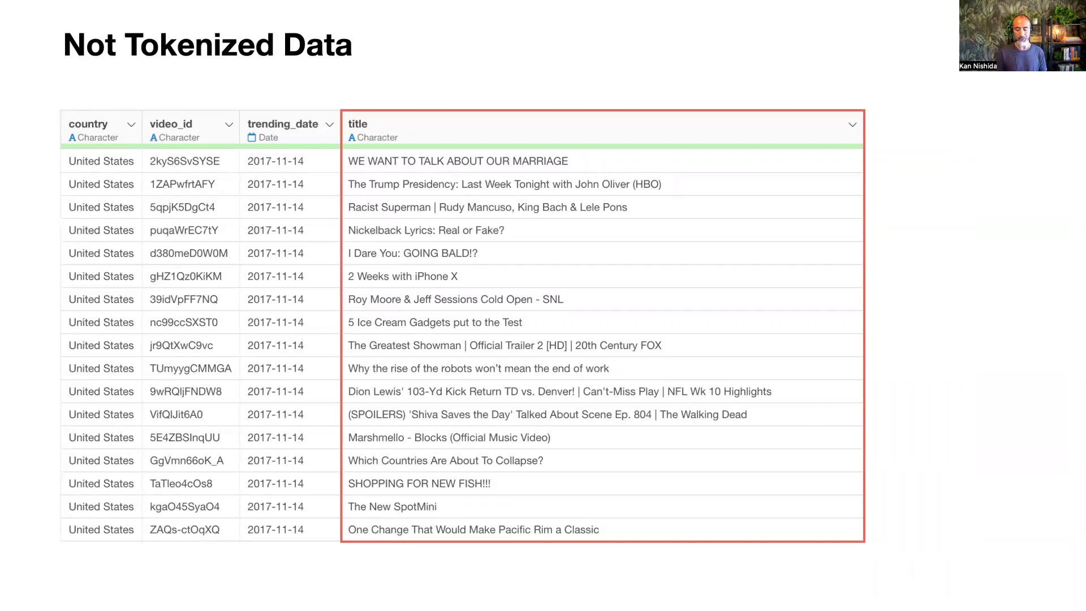
key("Right")
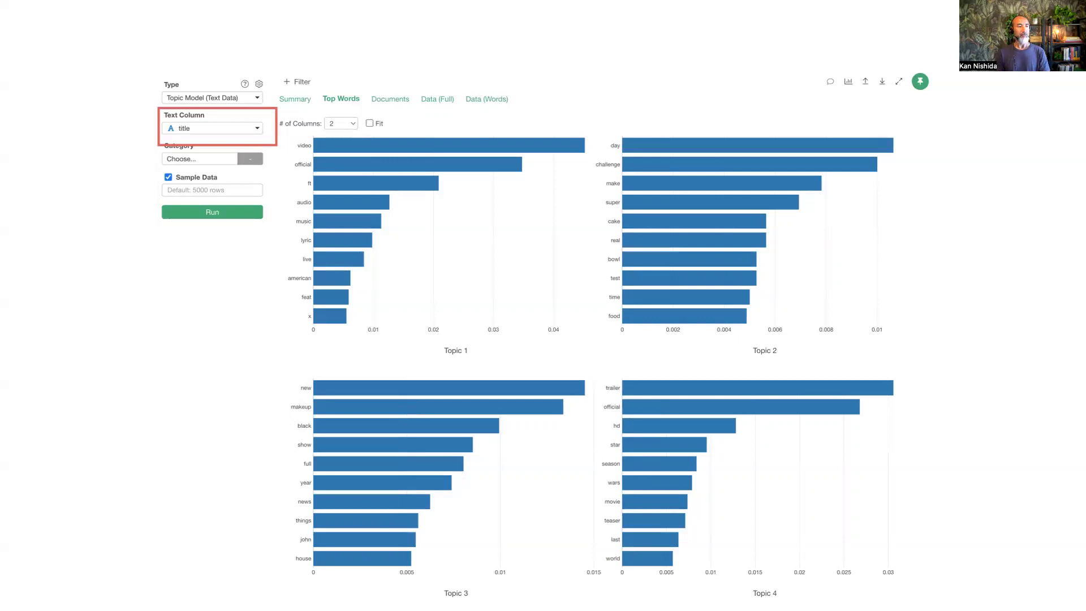
key("Right")
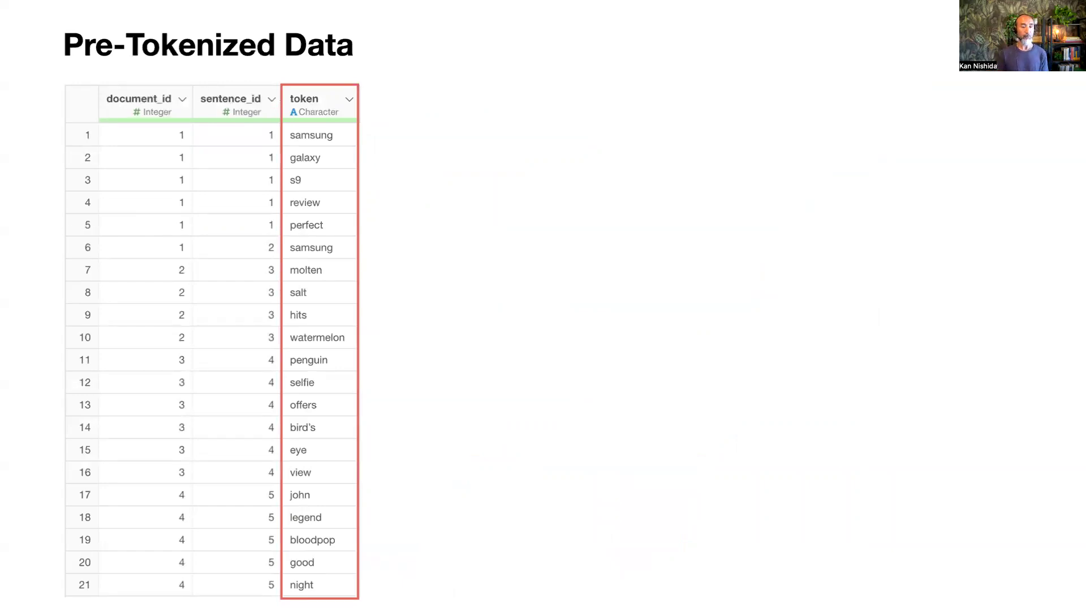
key("Escape")
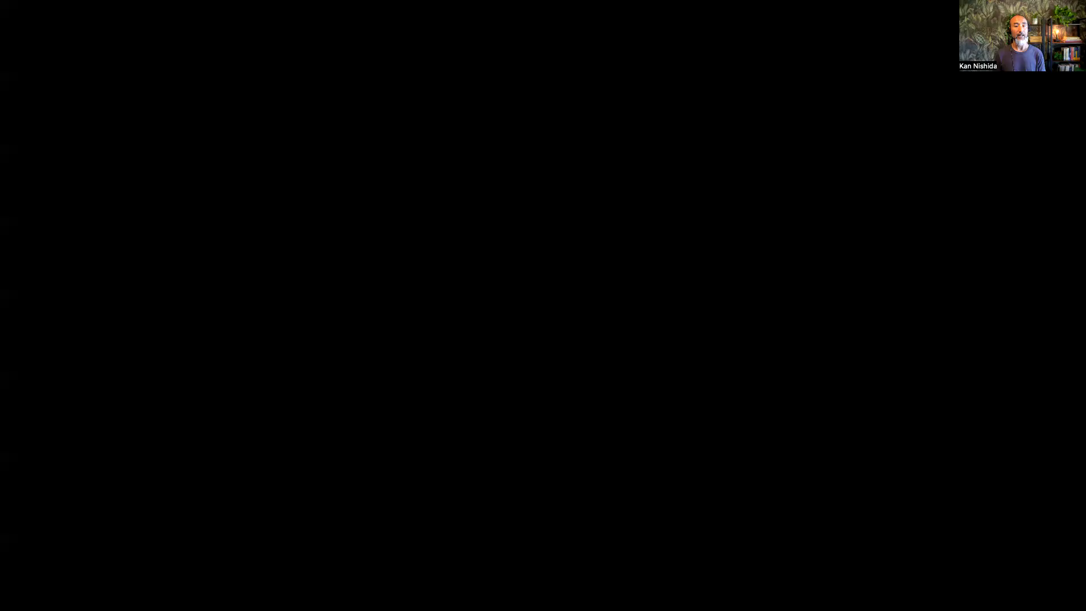
Switch to Exploratory and examine the text data operations for the name column, including Tokenize Text, without applying any
key("super+Tab")
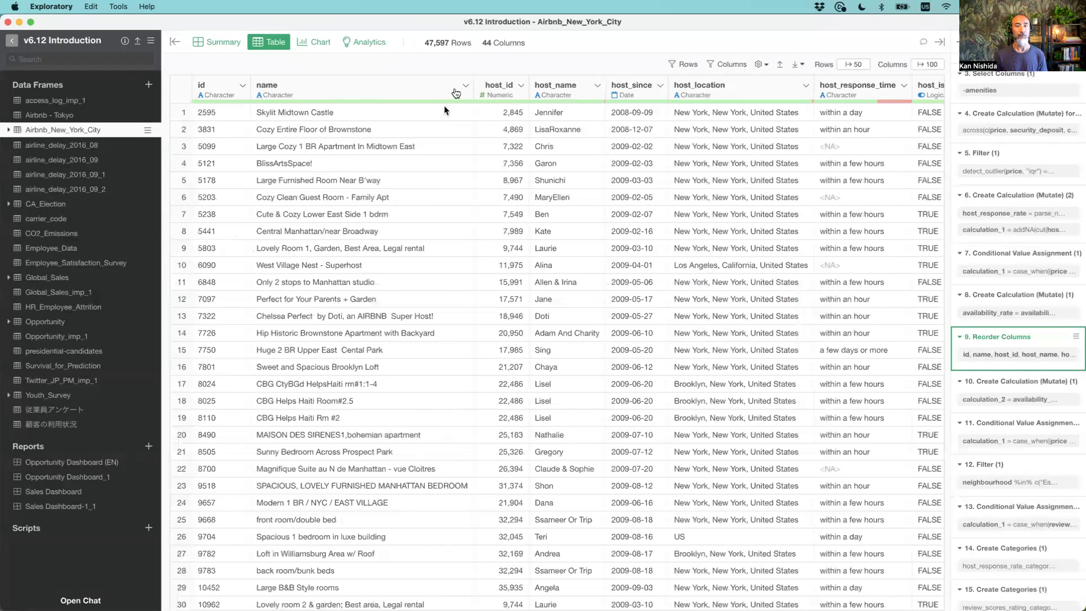
left_click(464, 85)
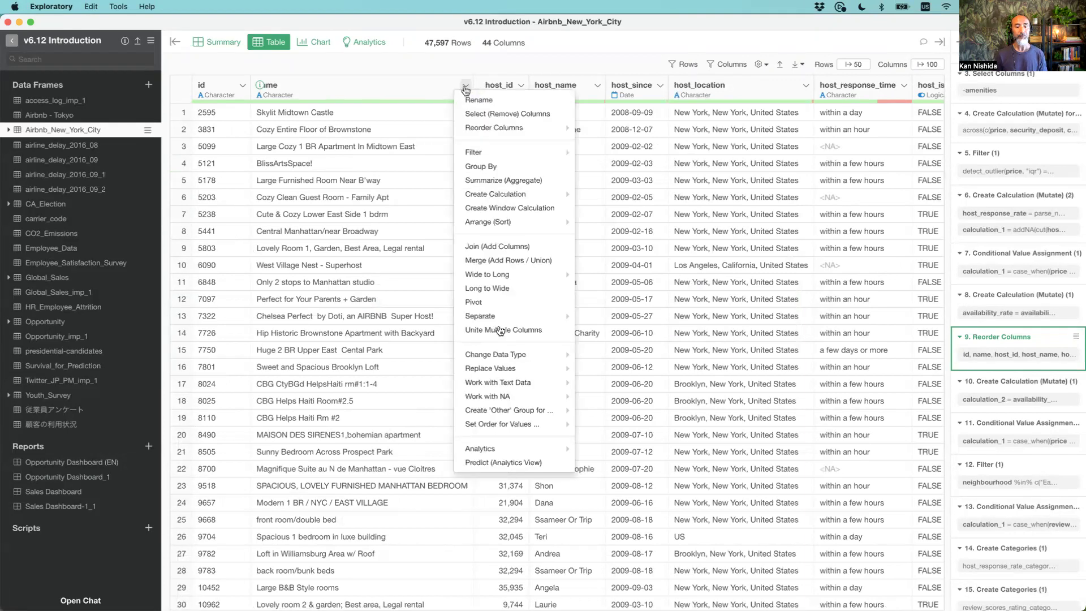
mouse_move(491, 373)
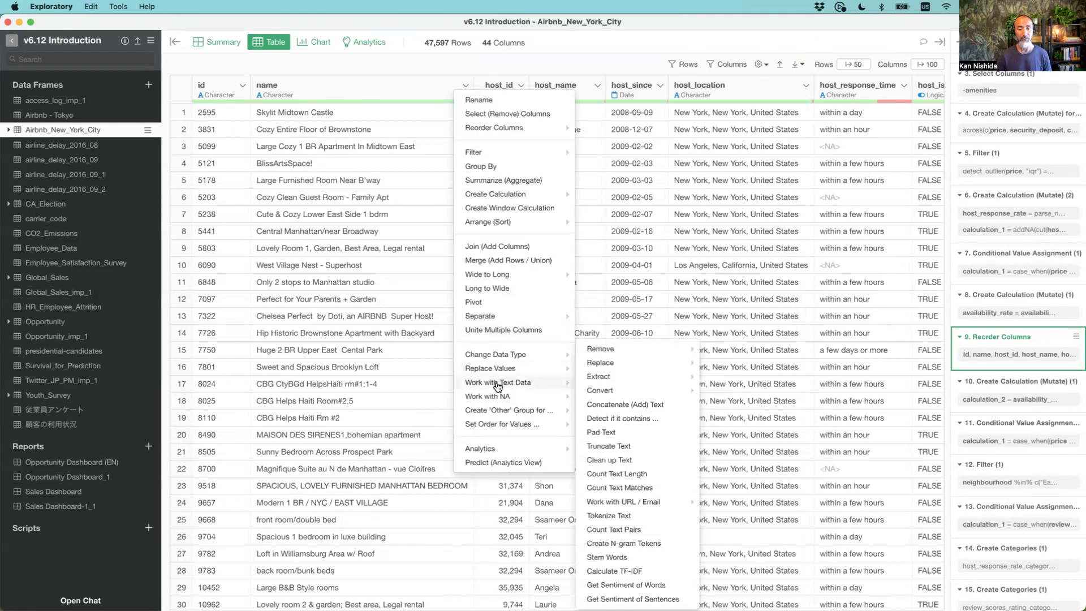
mouse_move(605, 378)
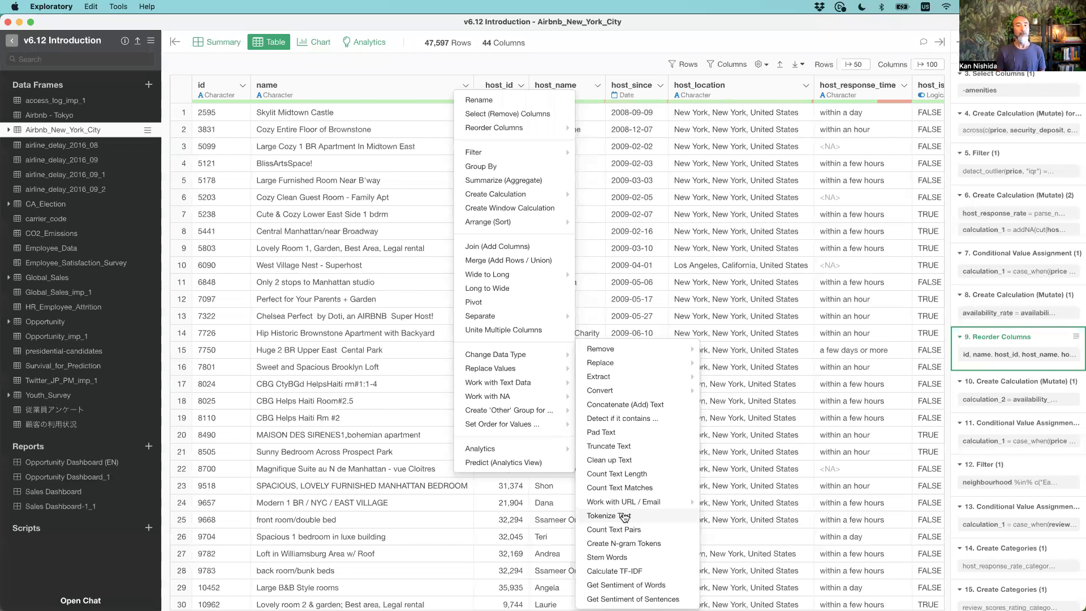
left_click(340, 67)
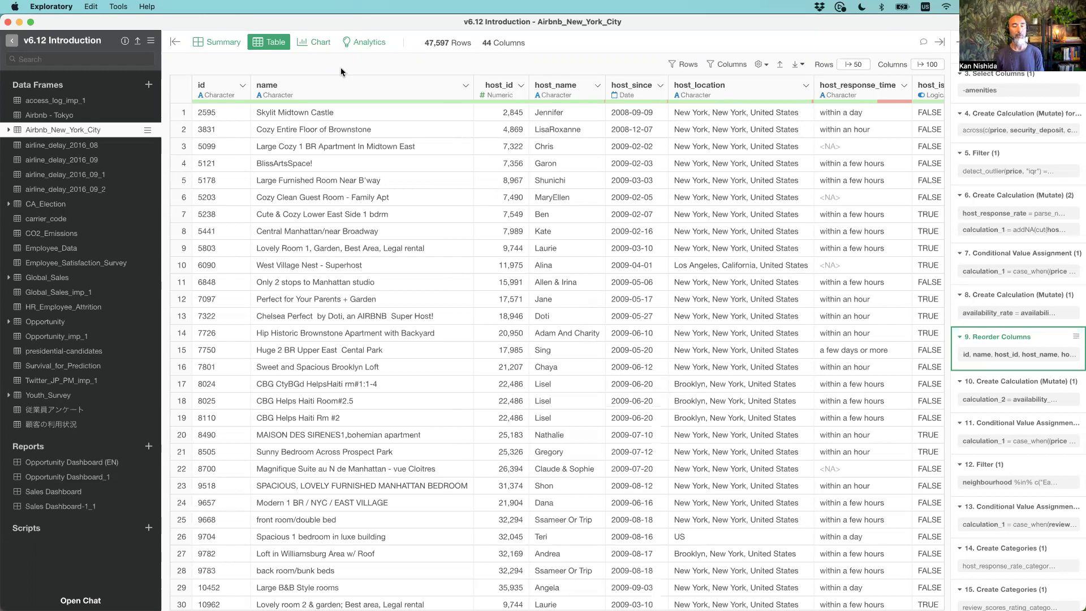
Switch back to Keynote and resume the slideshow from the Pre-Tokenized Data slide
key("super+Tab")
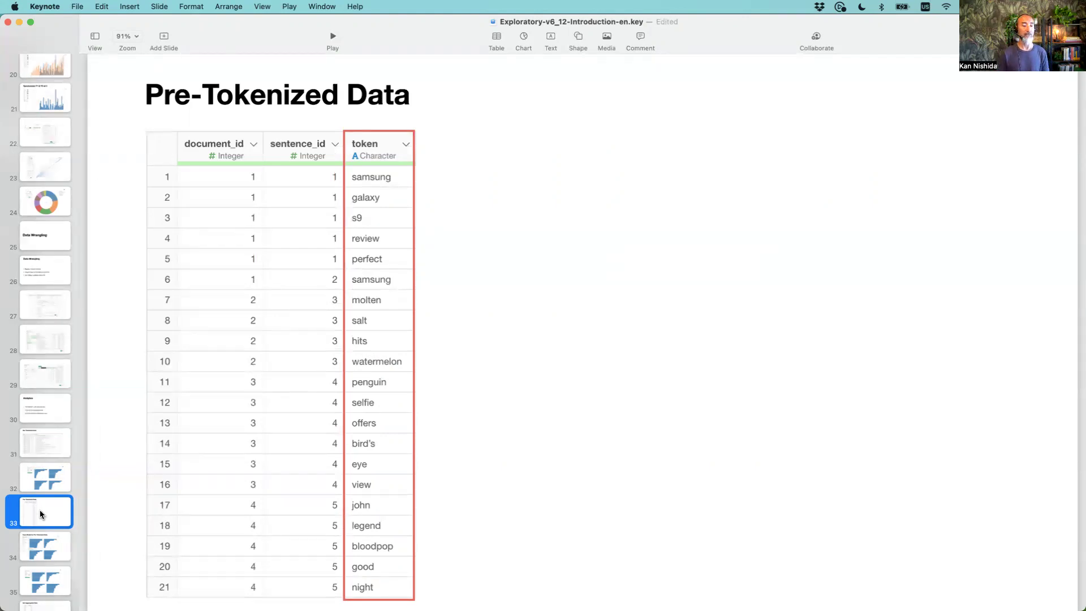
left_click(332, 37)
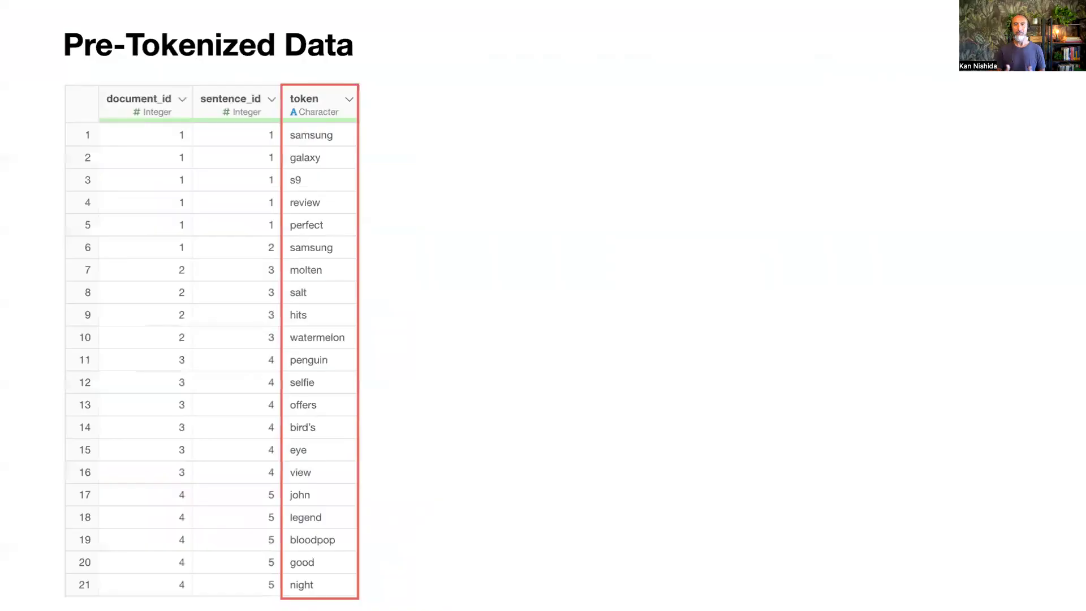
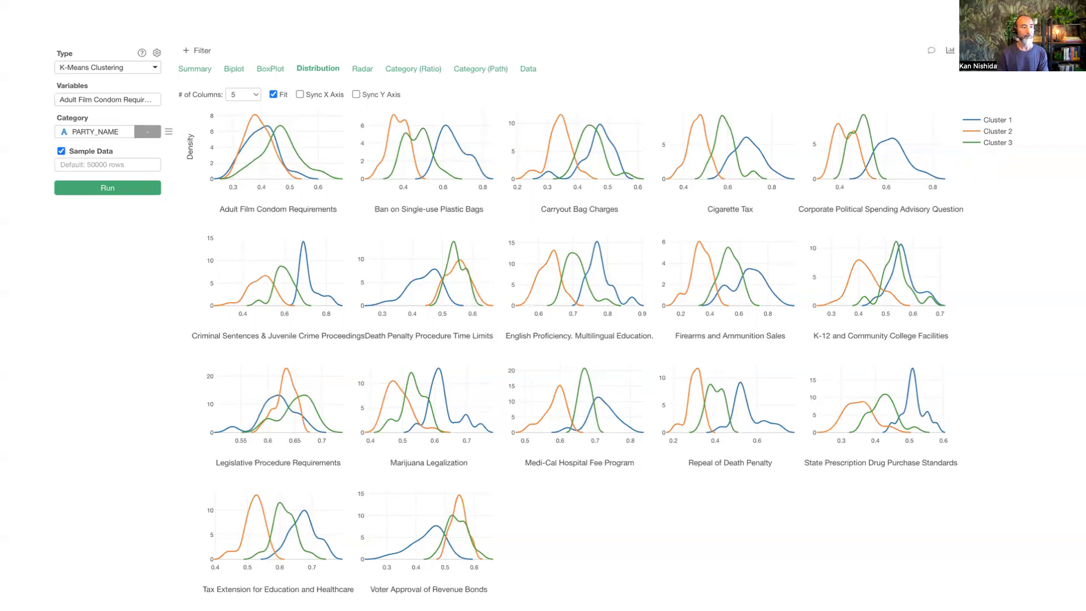
Advance the slideshow to the Data Source slide, exit it, and switch to Exploratory
key("Right")
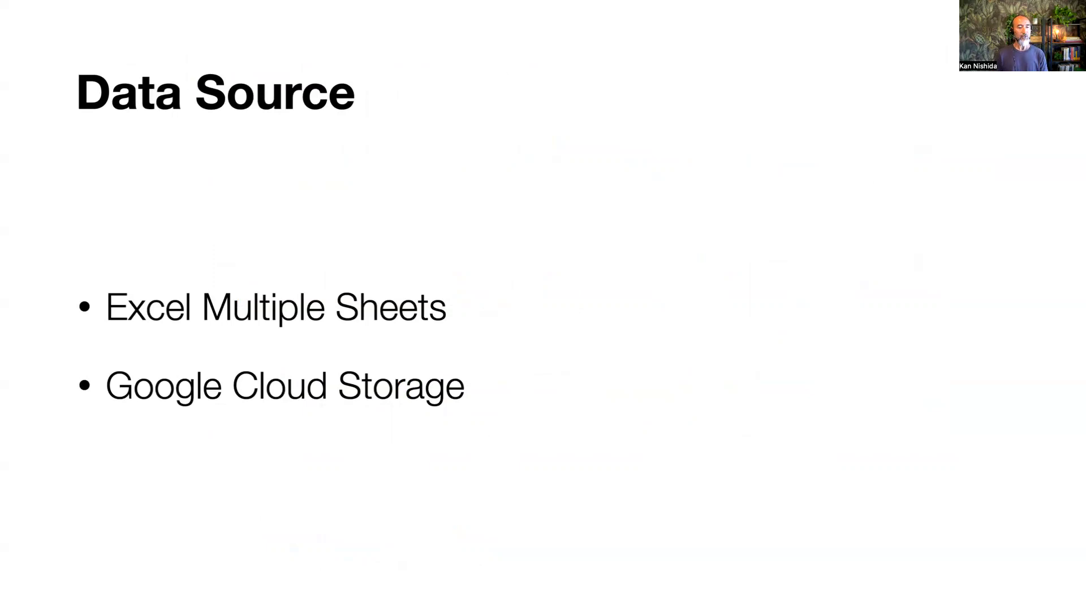
key("Escape")
key("super+Tab")
left_click(370, 300)
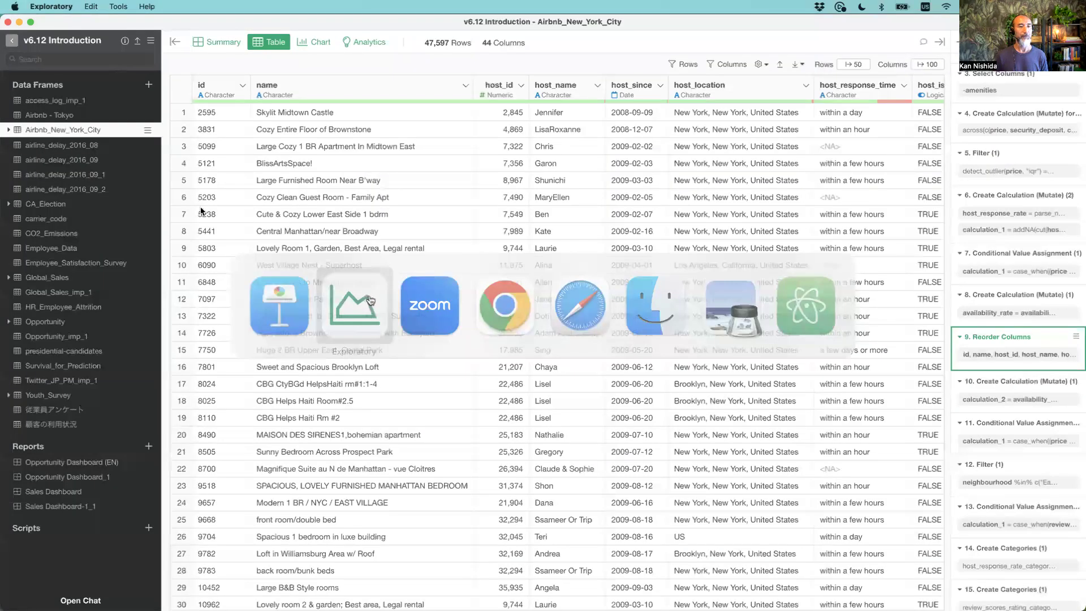
Start a local Excel file import, search the Data folder for "bp", and load bp-stats-review-2021-all-data.xlsx into the import settings
left_click(149, 88)
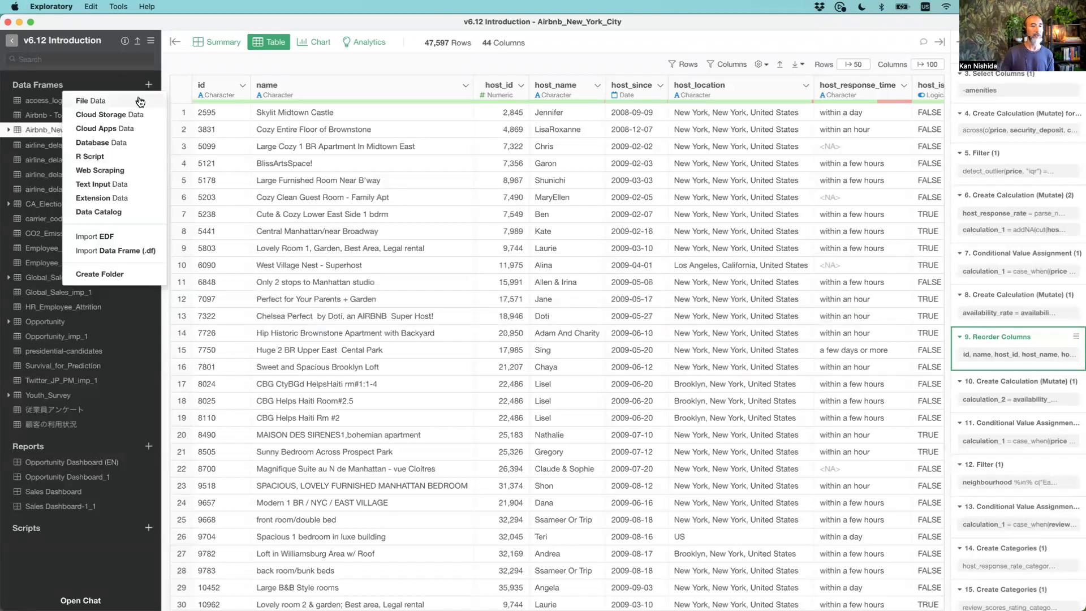
left_click(138, 100)
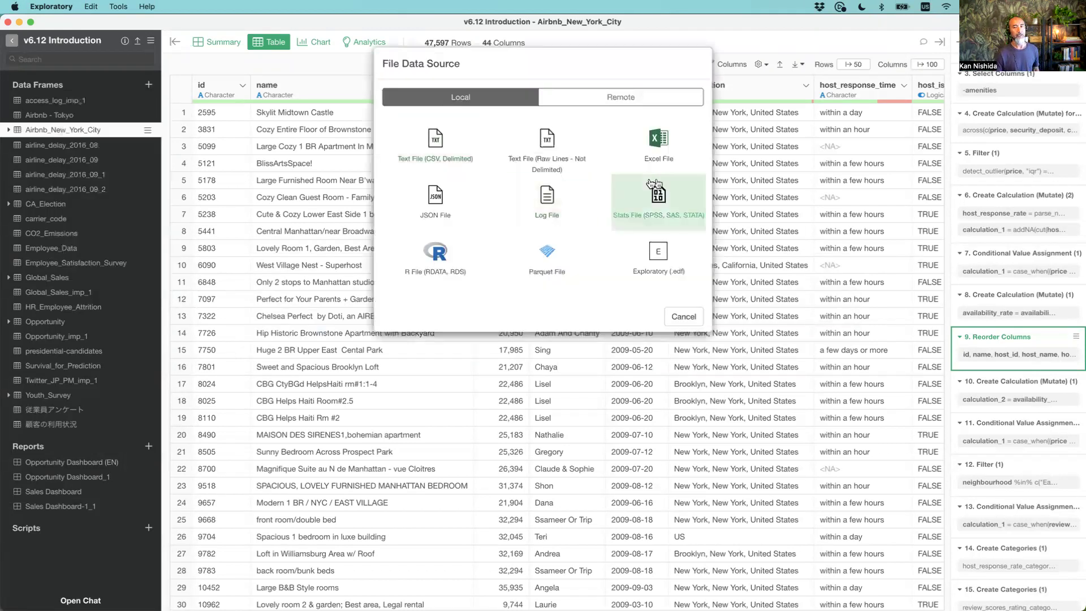
left_click(656, 152)
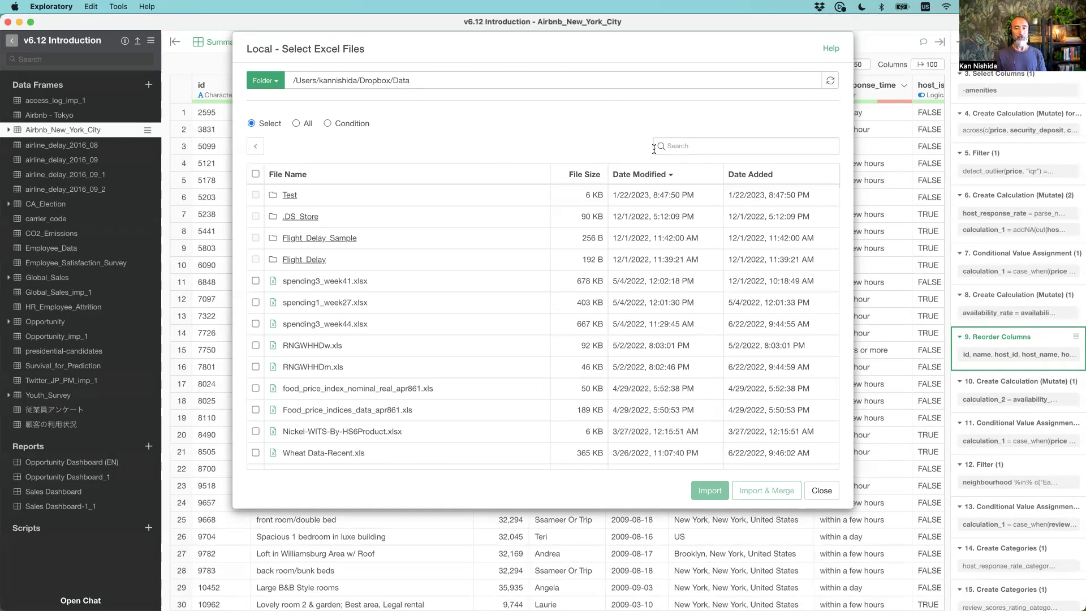
scroll(488, 280, "down", 5)
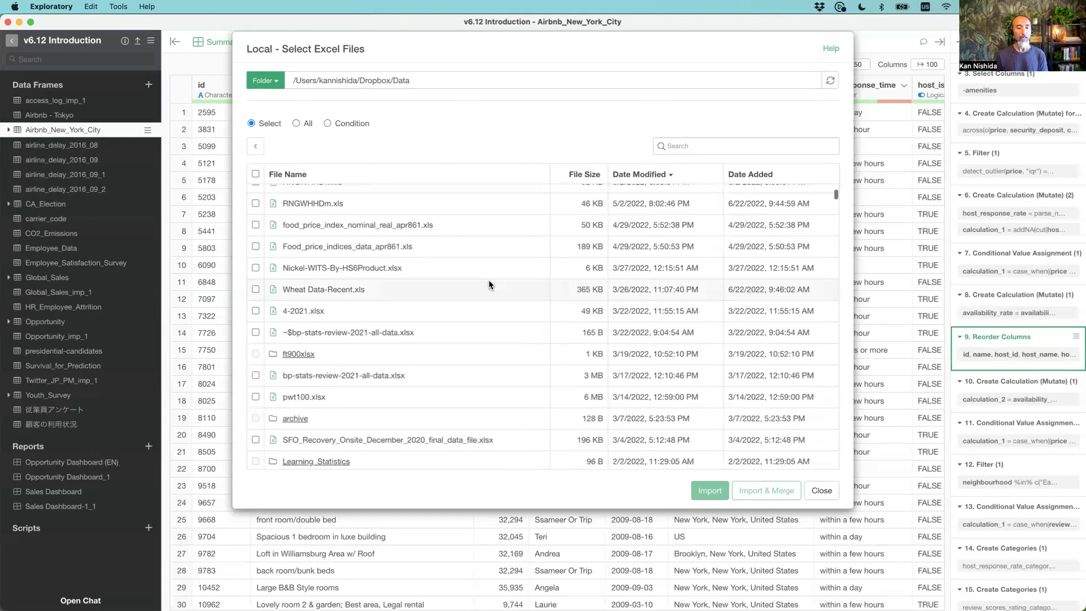
scroll(474, 285, "up", 5)
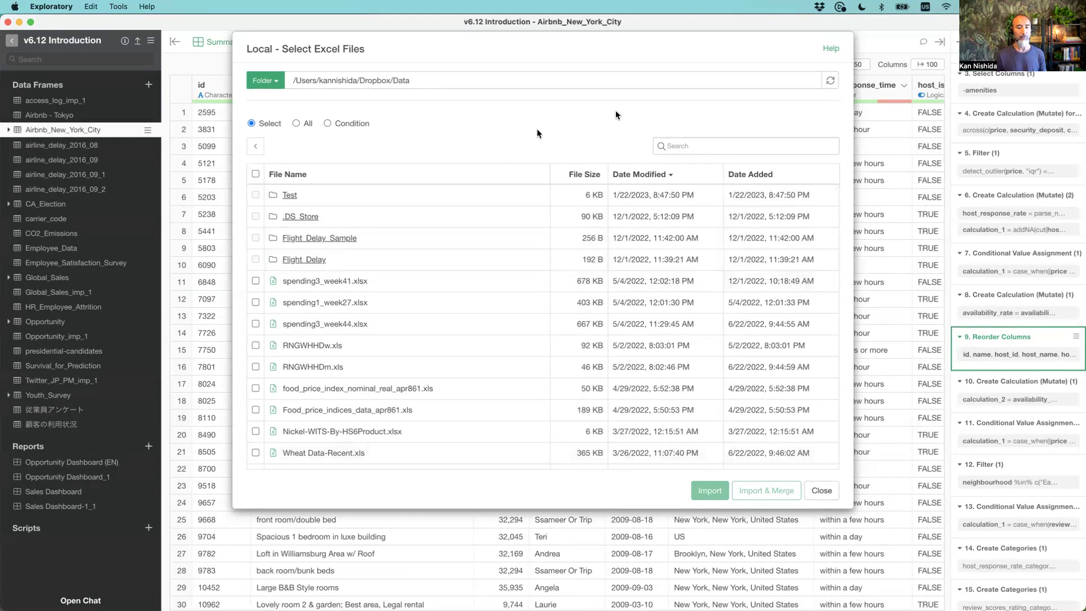
left_click(723, 147)
type("bp")
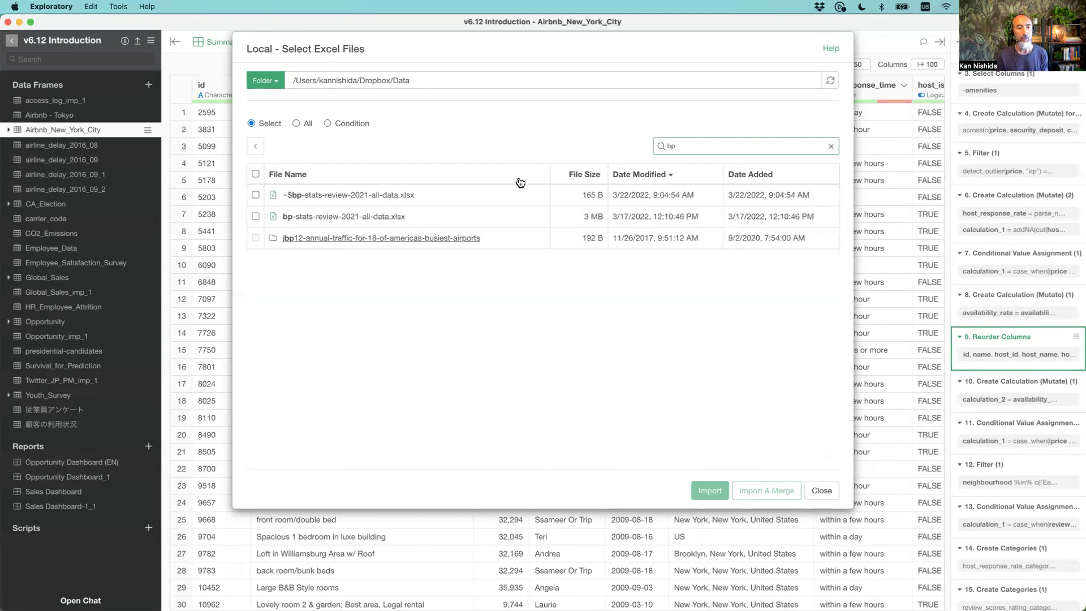
left_click(256, 217)
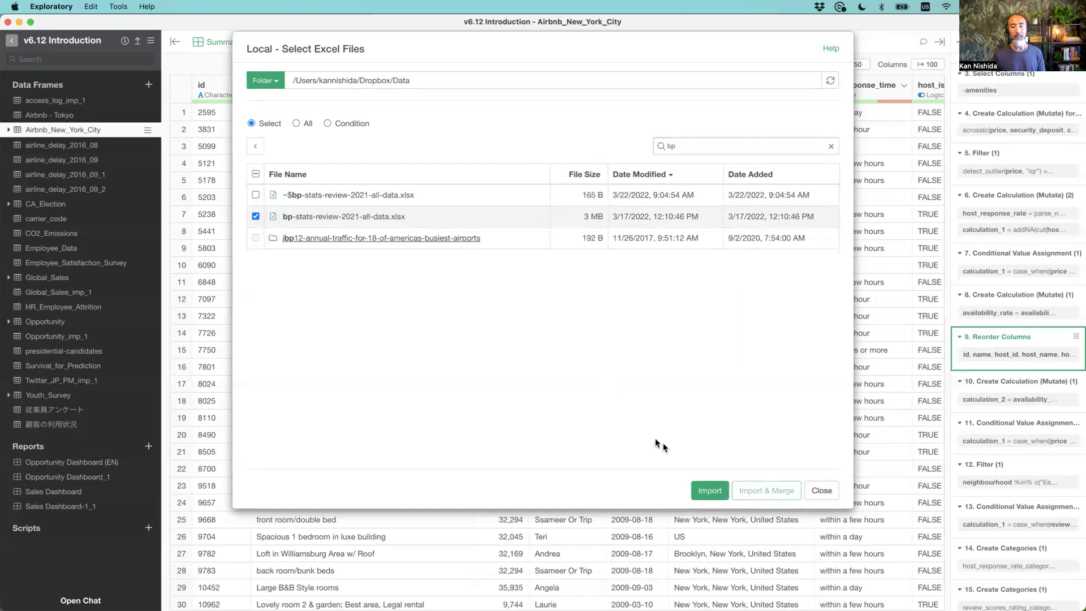
left_click(710, 498)
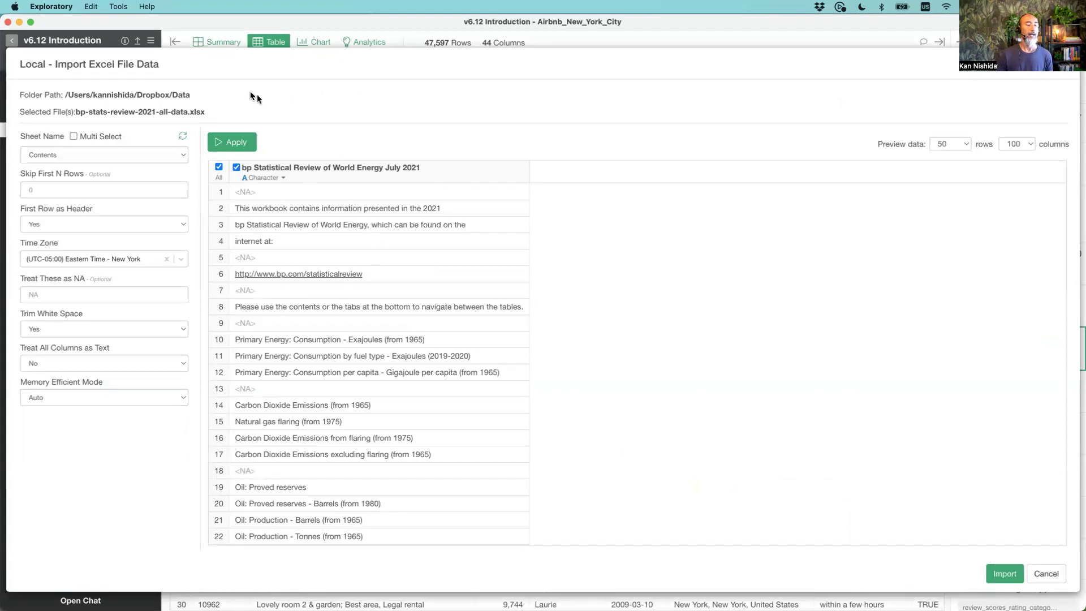
Choose the Carbon Dioxide Emissions sheet, skip the first 2 rows, and apply the settings to the preview
left_click(72, 151)
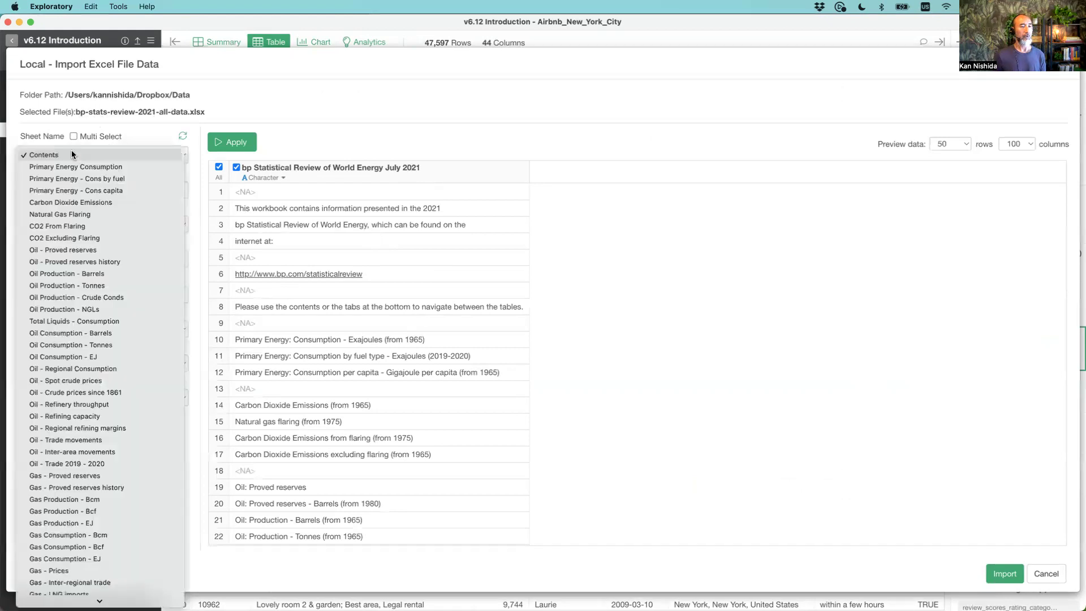
left_click(86, 202)
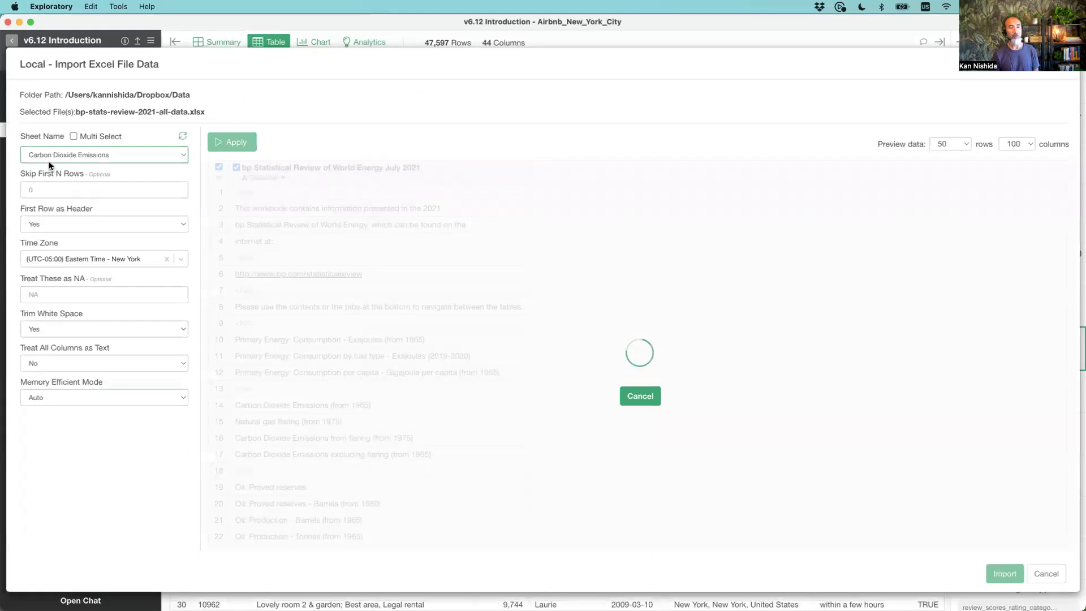
left_click(66, 192)
type("2")
left_click(229, 145)
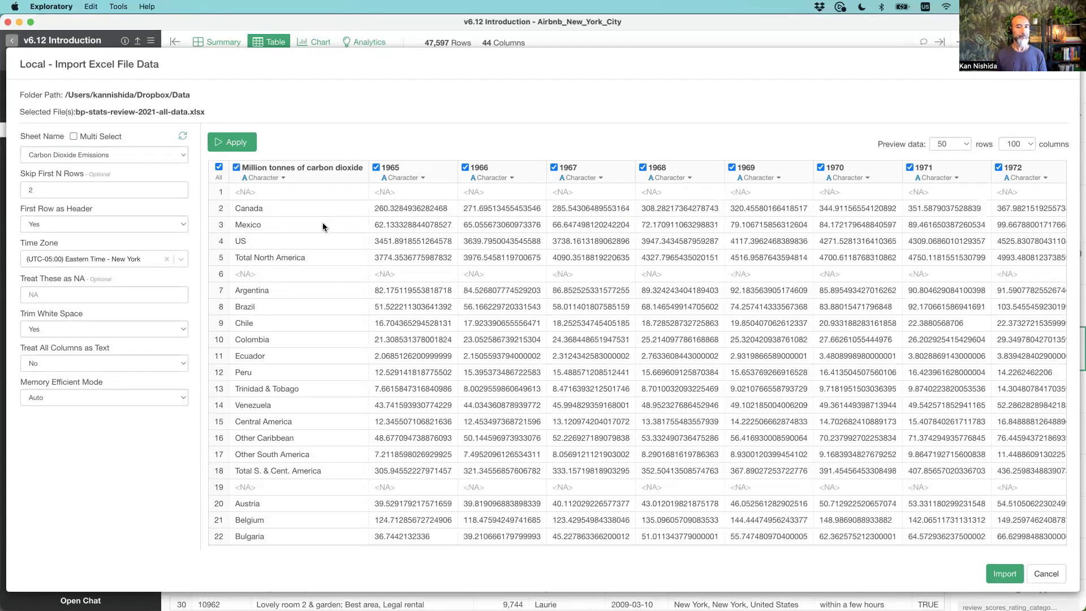
Enable multiple sheet selection and add Oil Production - Barrels and Natural Gas Flaring to the Carbon Dioxide Emissions sheet
left_click(80, 161)
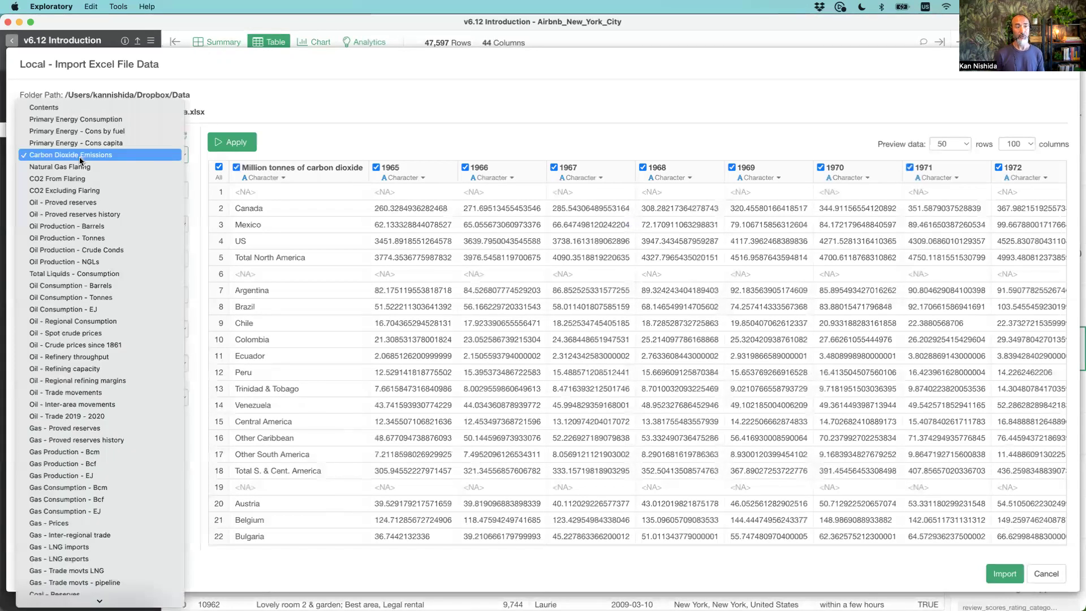
left_click(227, 86)
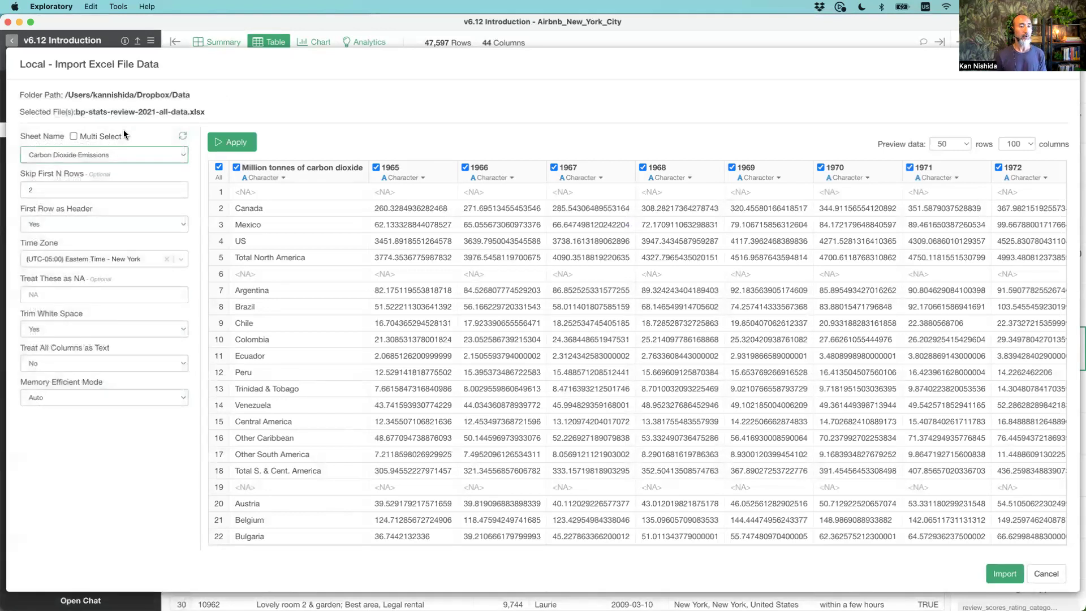
left_click(72, 137)
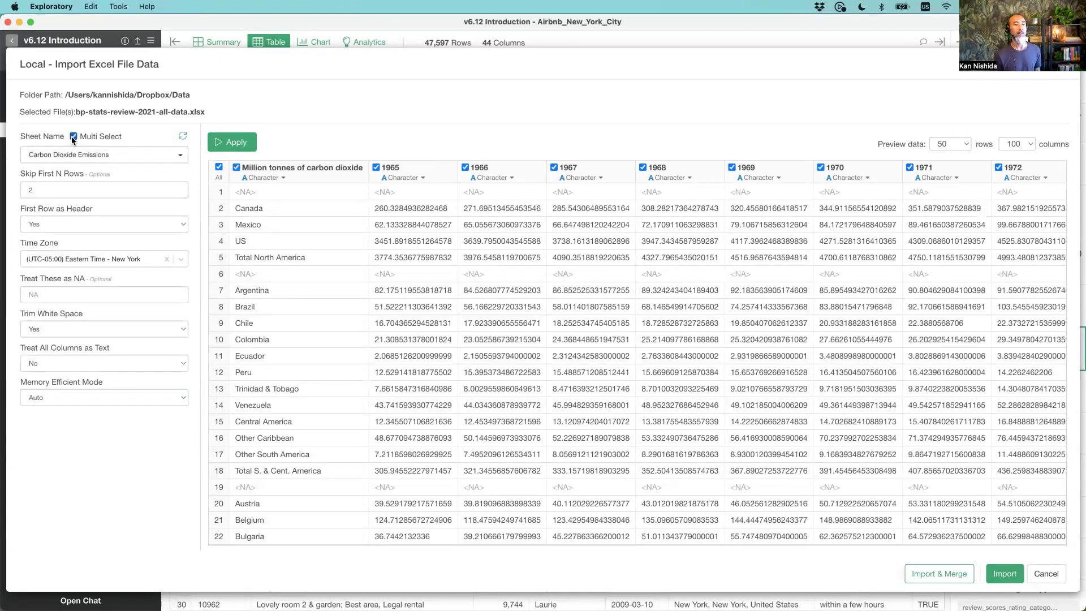
left_click(119, 162)
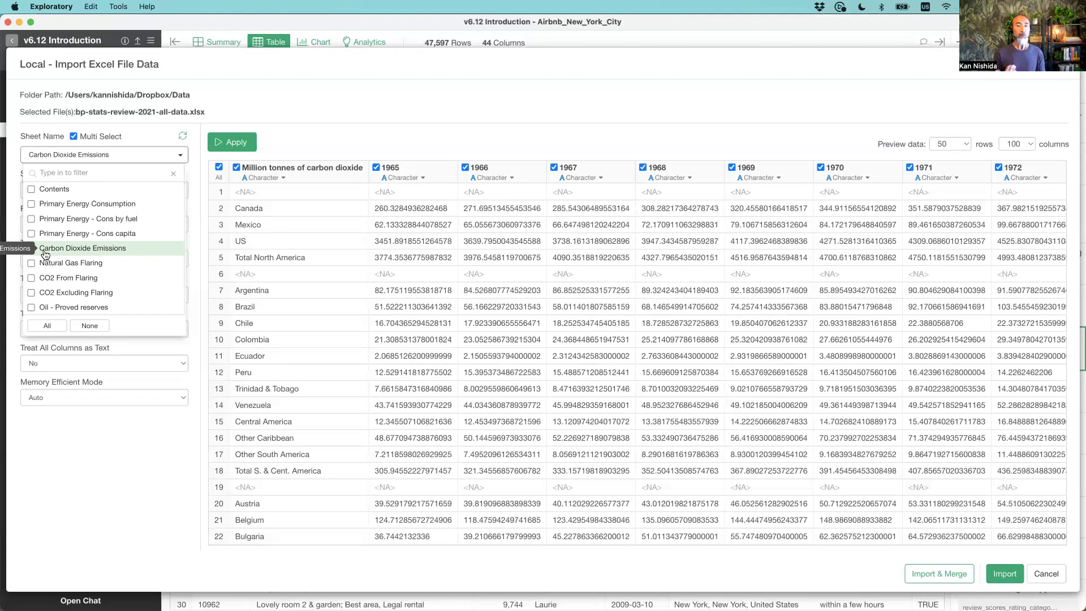
left_click(45, 250)
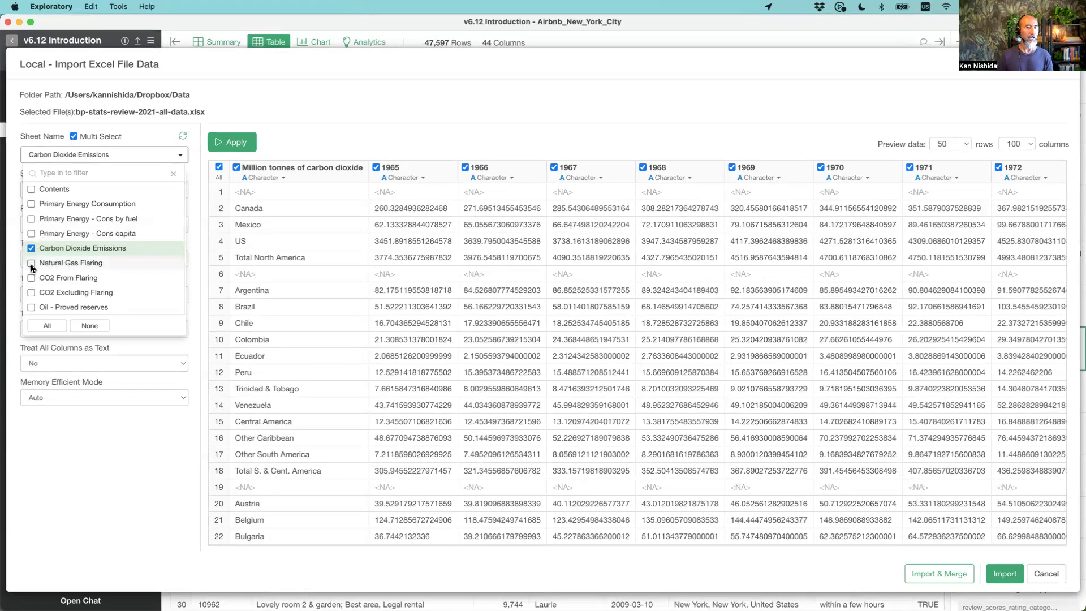
scroll(32, 268, "down", 3)
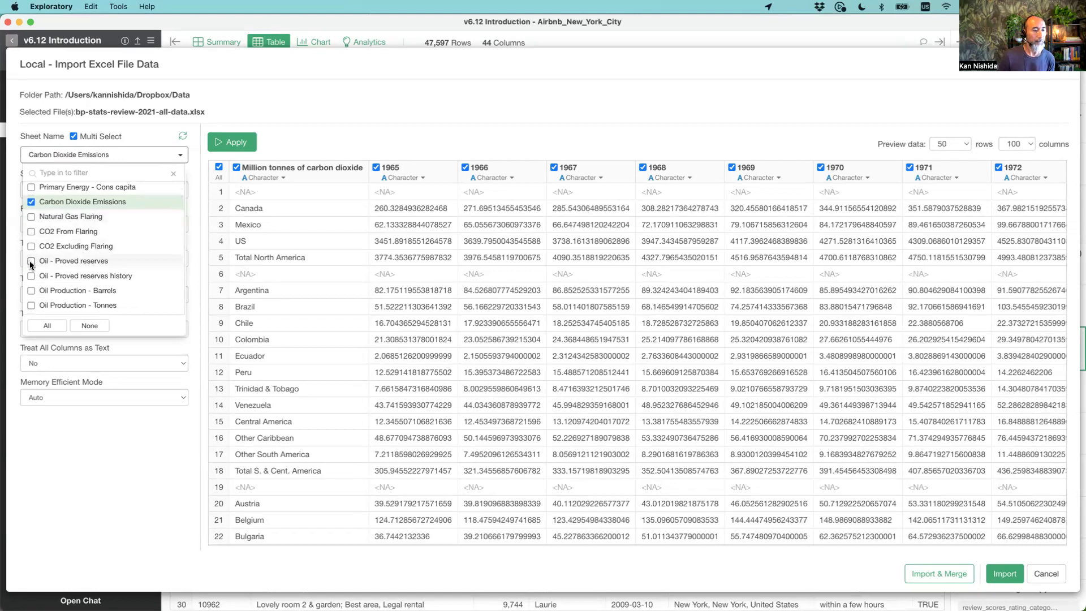
scroll(31, 255, "down", 3)
left_click(32, 243)
scroll(31, 245, "down", 5)
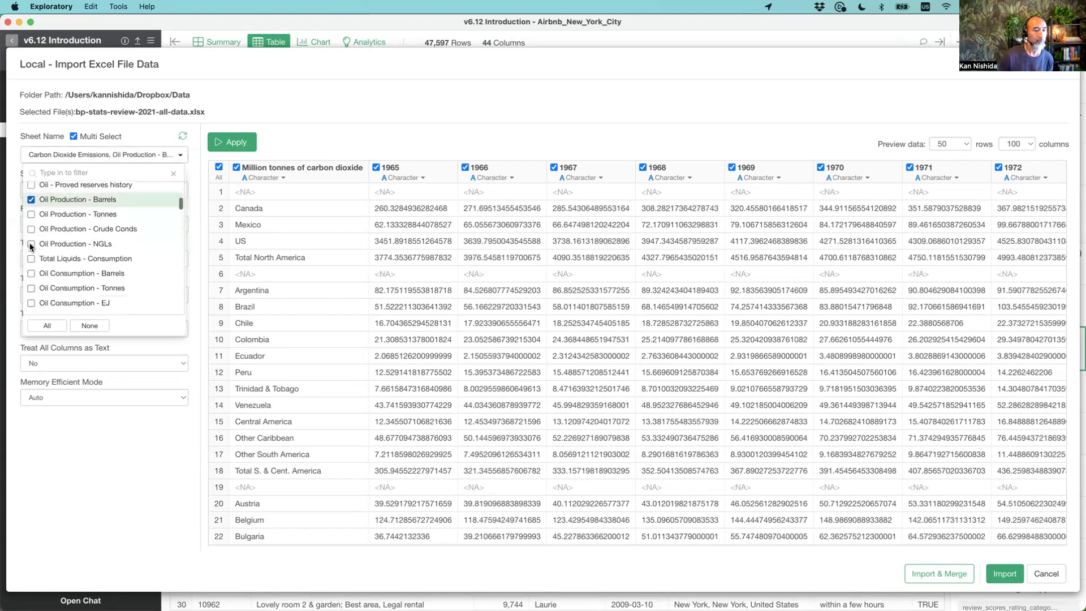
scroll(31, 247, "up", 8)
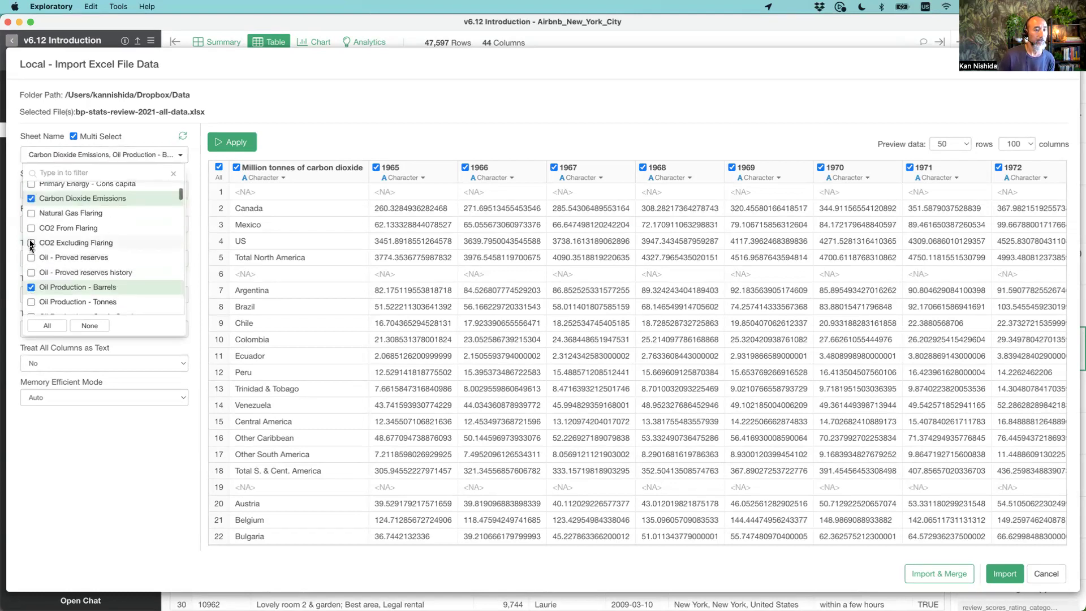
left_click(31, 213)
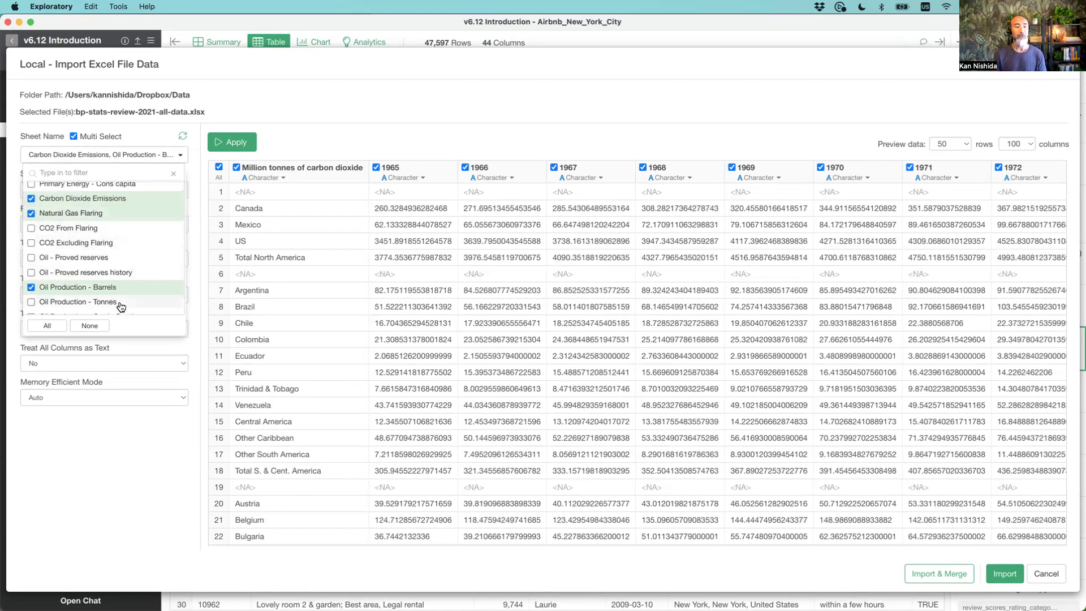
left_click(283, 118)
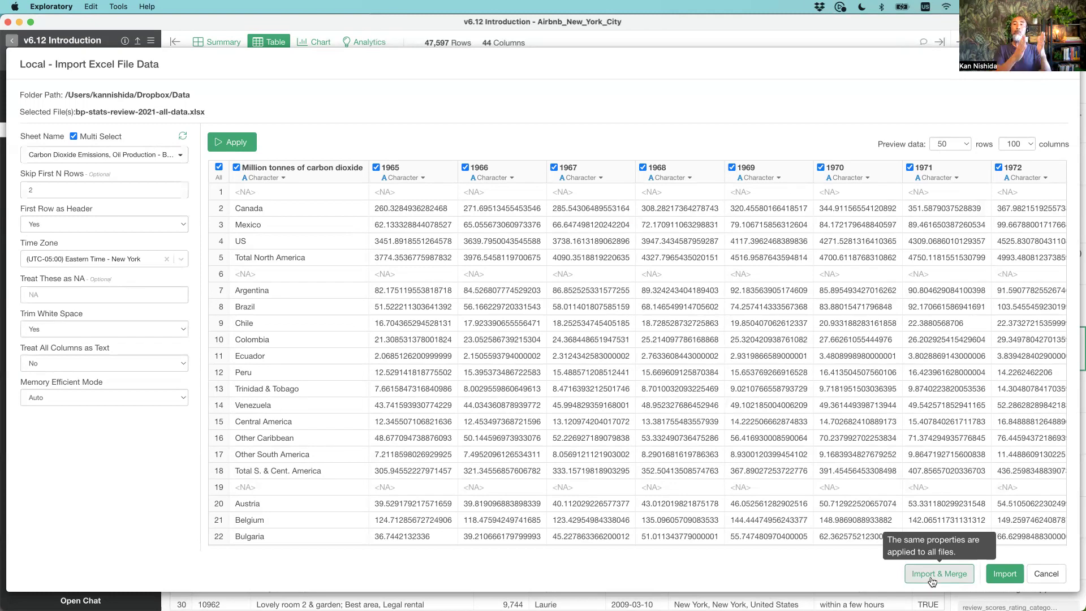
Import the selected sheets as separate data frames with the same configuration, and dismiss the import status
left_click(1005, 574)
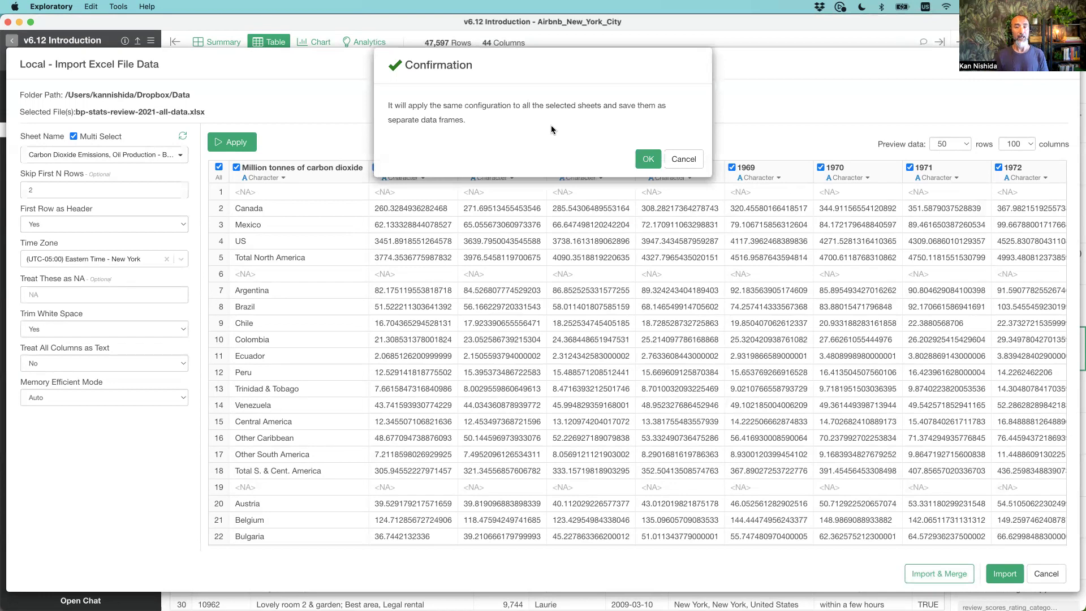
left_click(648, 160)
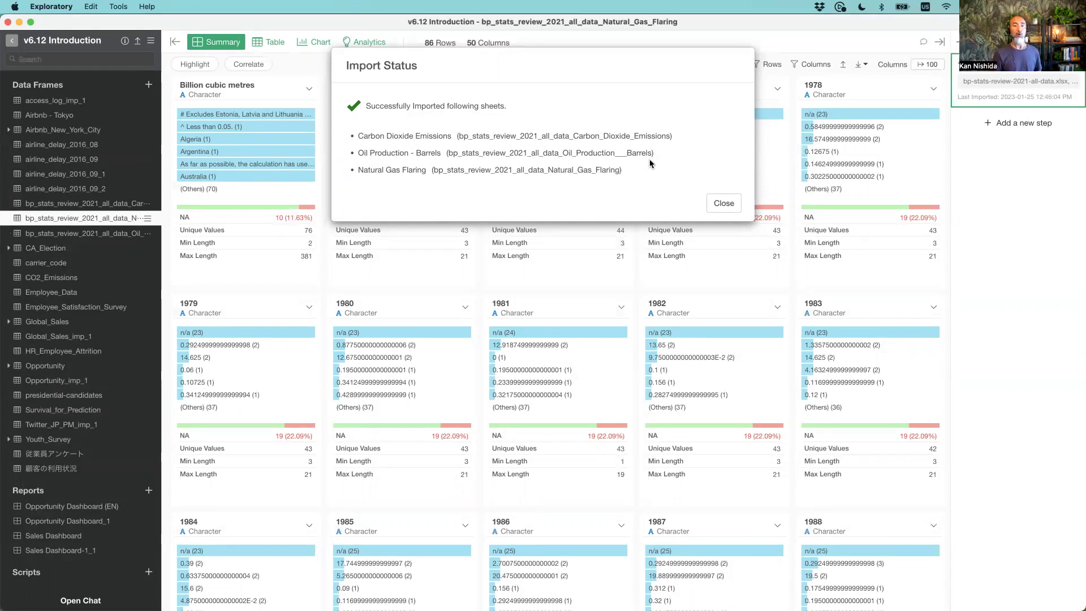
left_click(733, 206)
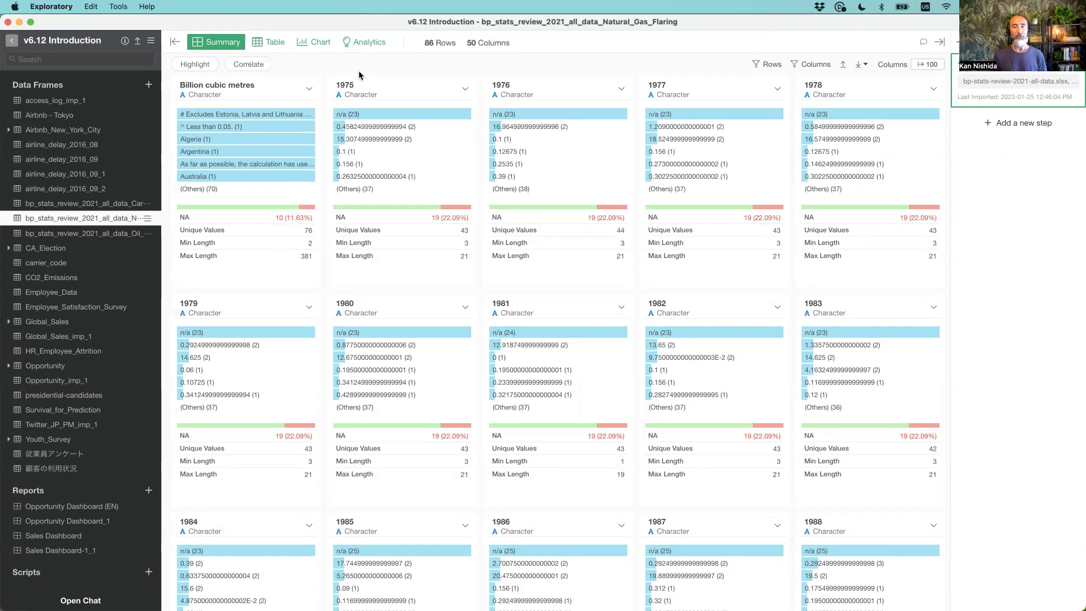
Switch to Keynote, present from the Data Source slide through "One more thing…", and return to the Google Cloud Storage slide
key("super+Tab")
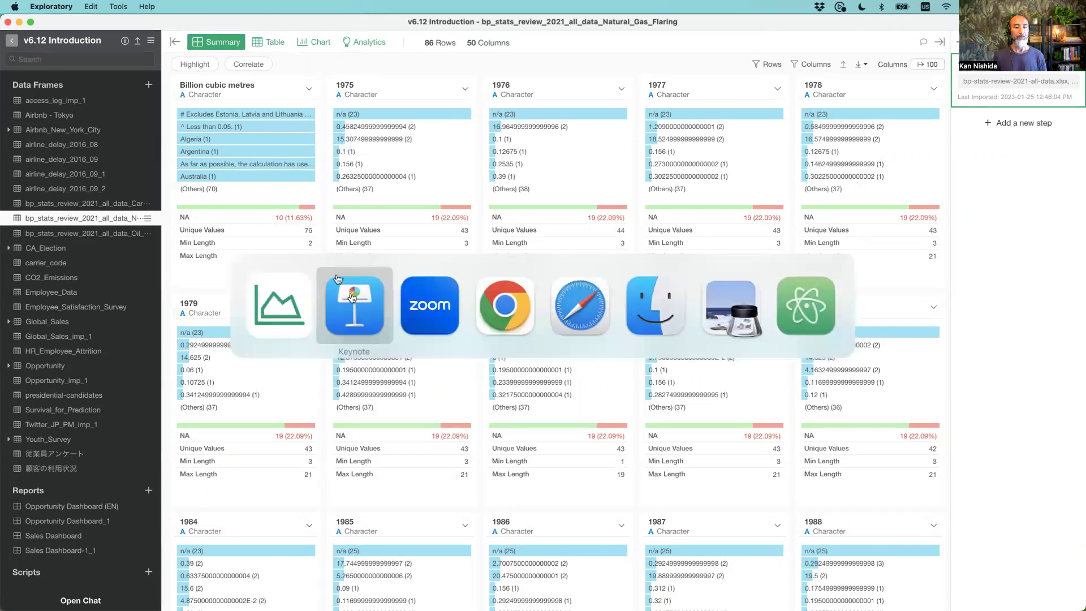
left_click(333, 37)
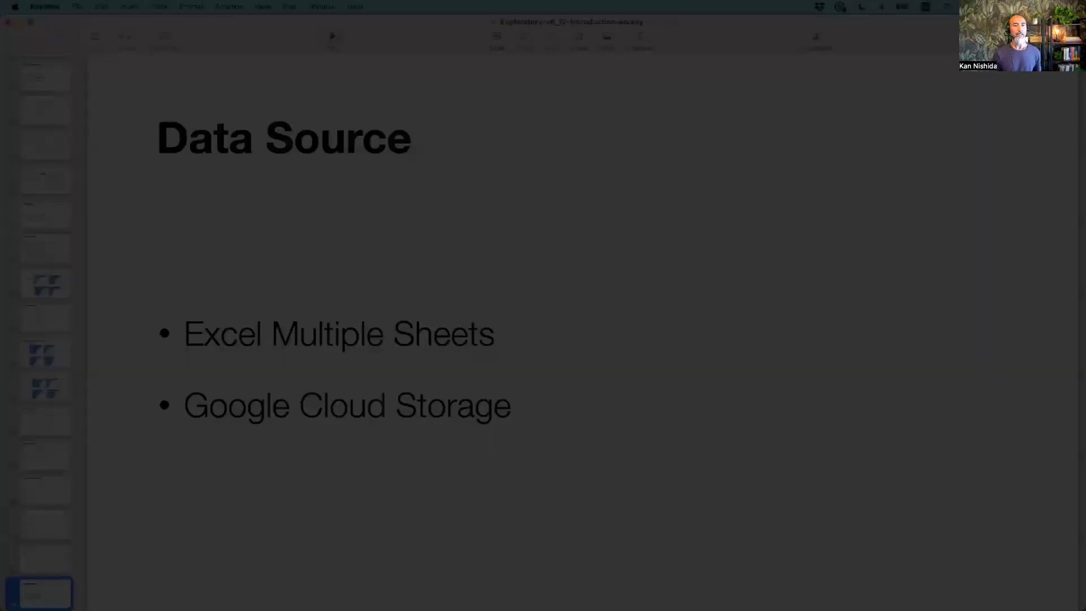
key("Right")
key("Right")
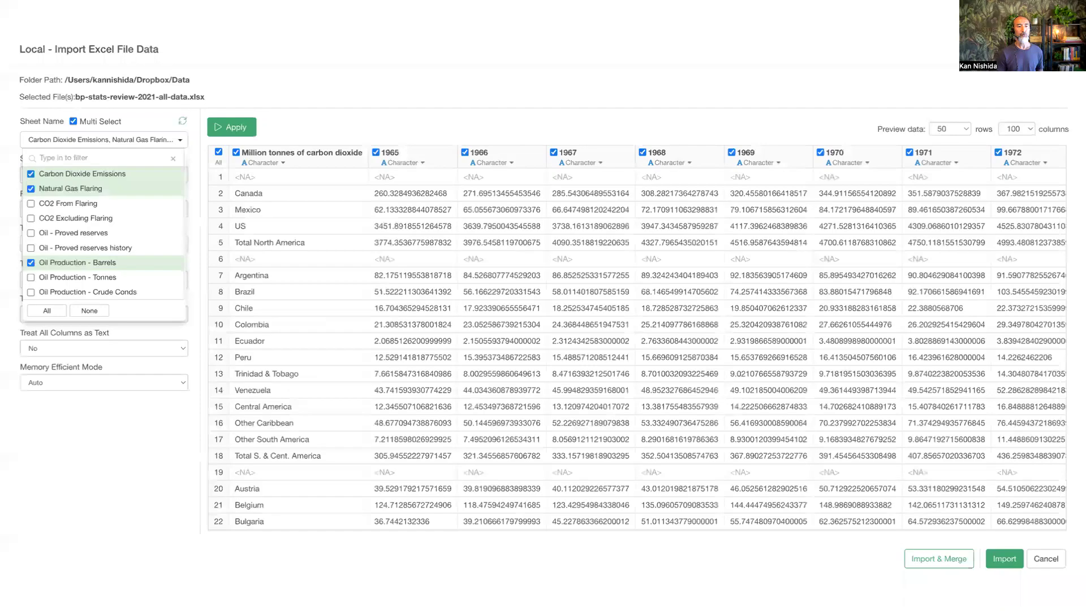
key("Right")
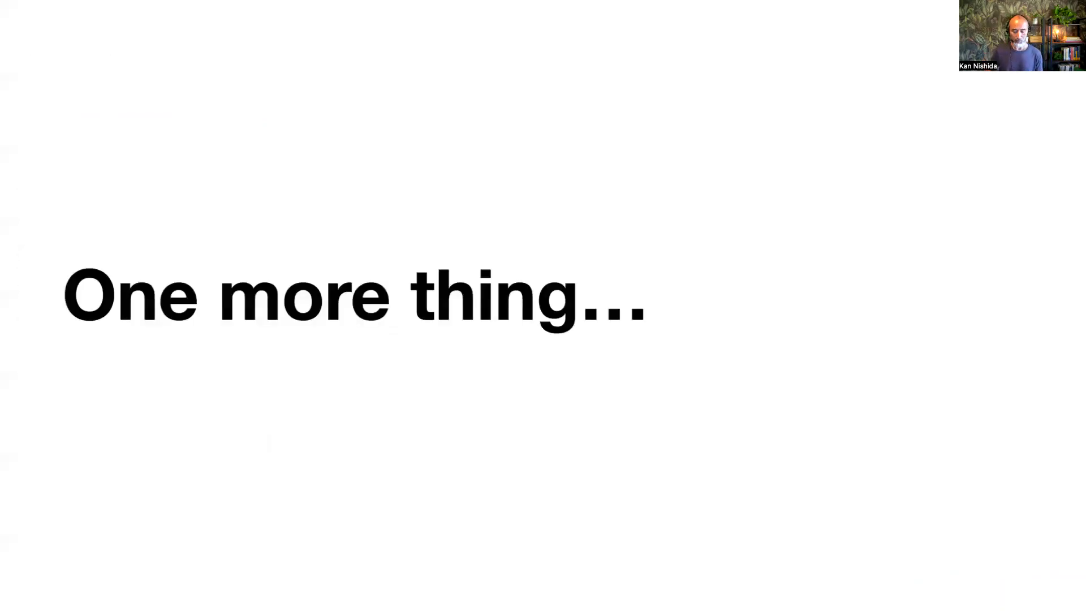
key("Left")
key("Left")
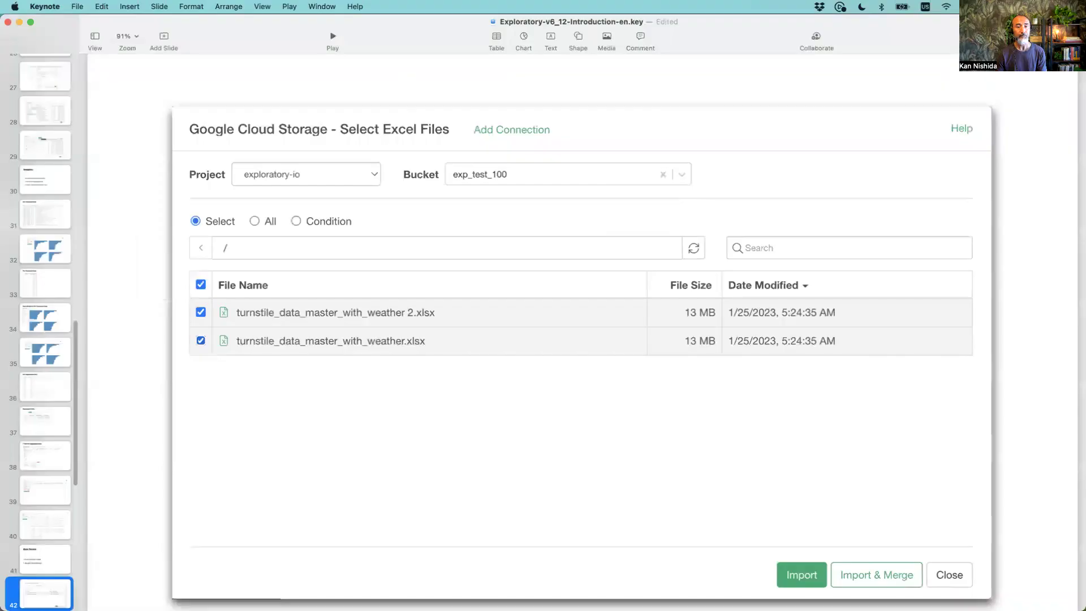
Switch to Exploratory and look at the File Data Source options for a new data frame, without choosing any
key("super+Tab")
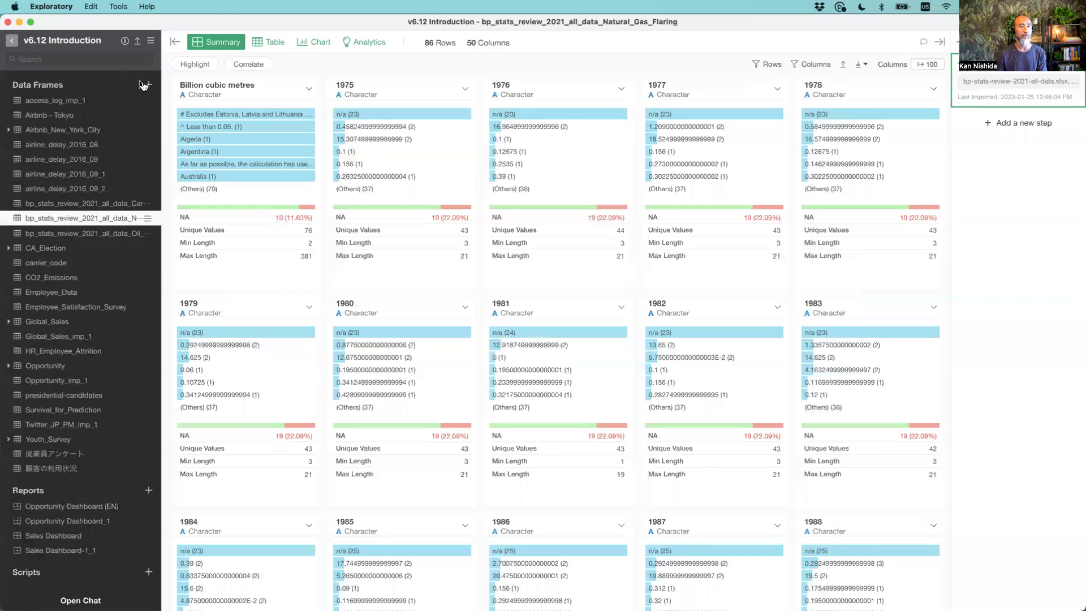
left_click(148, 85)
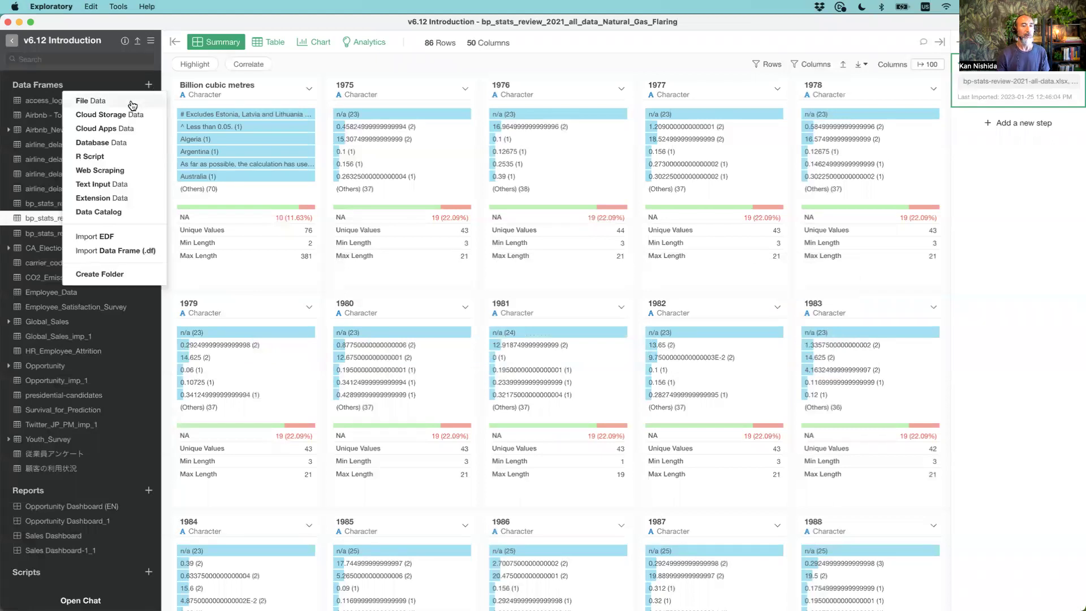
left_click(132, 106)
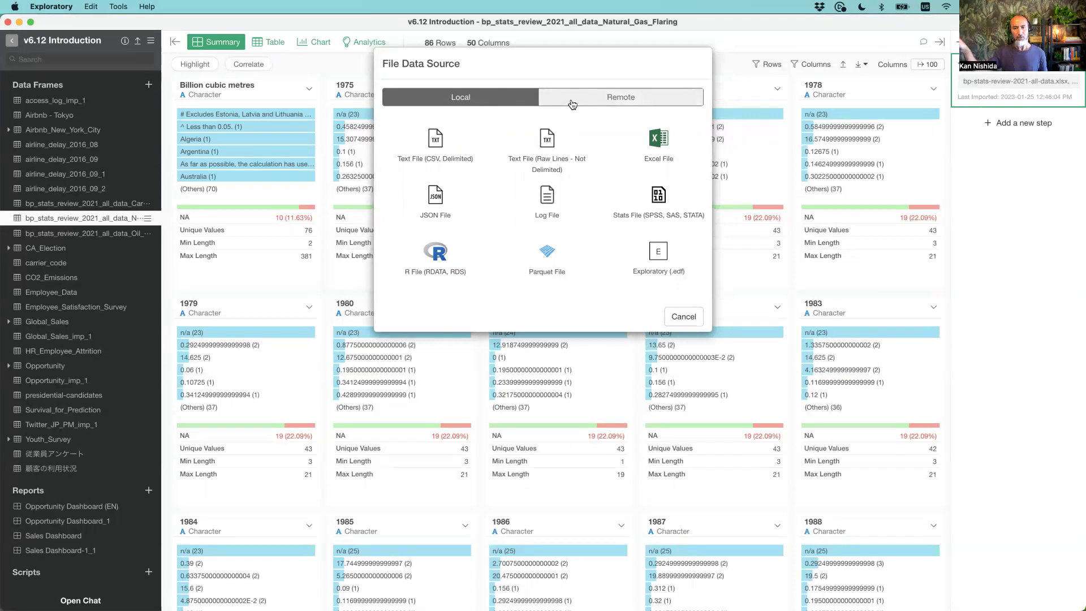
left_click(685, 317)
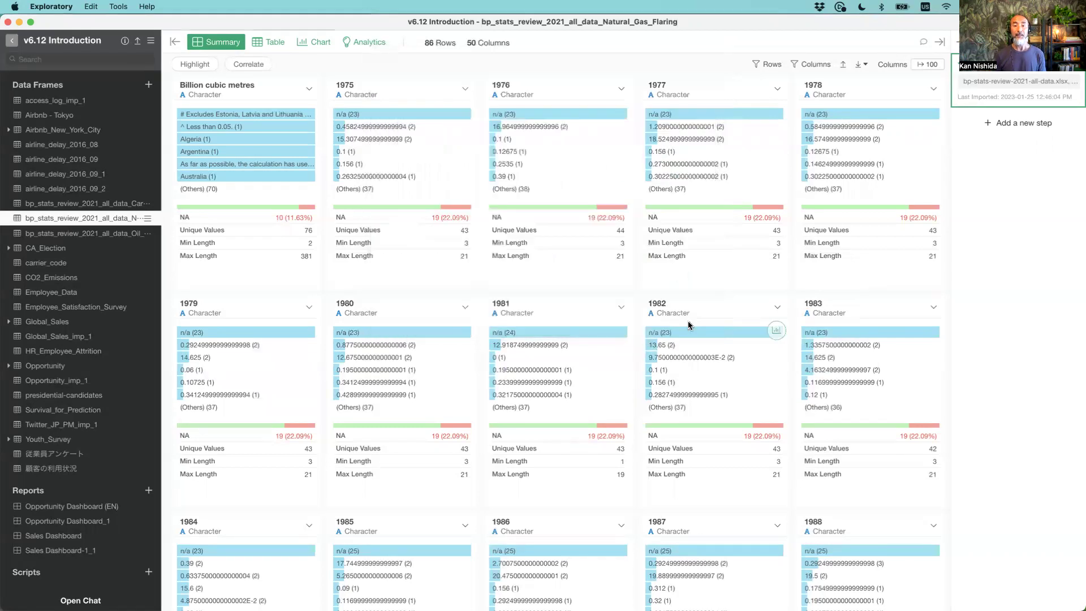
Look through the cloud storage sources for a new data frame, including Google Drive and Microsoft Azure, ending on GCS
left_click(149, 85)
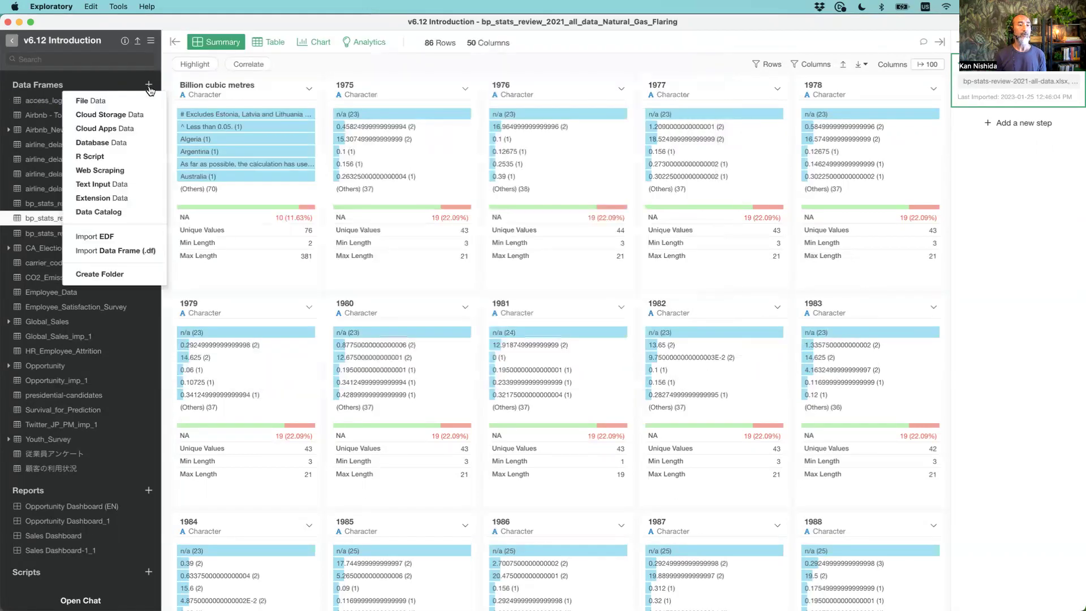
left_click(130, 115)
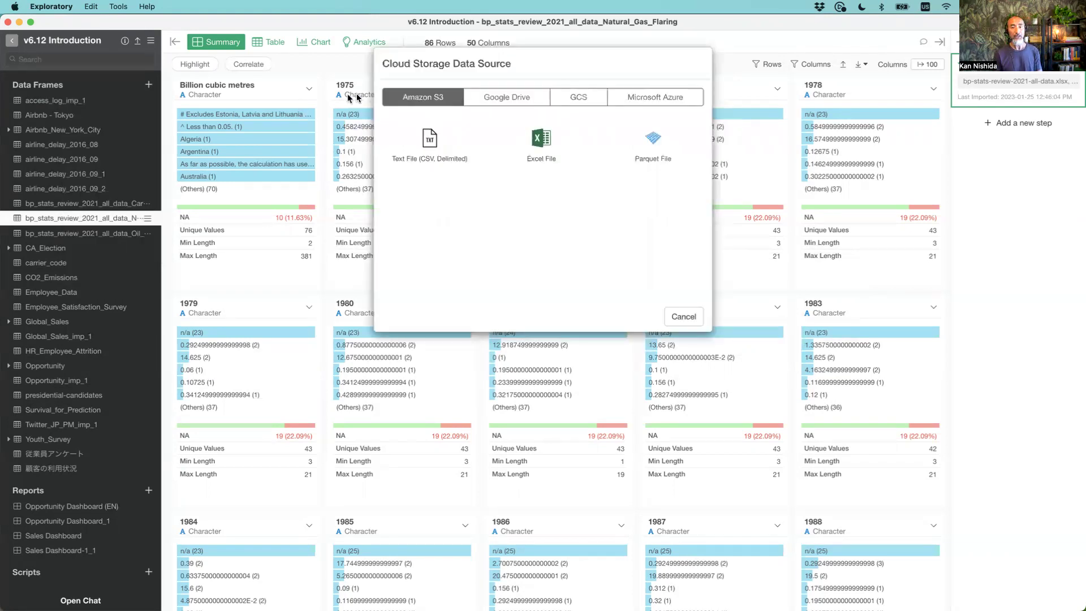
left_click(492, 97)
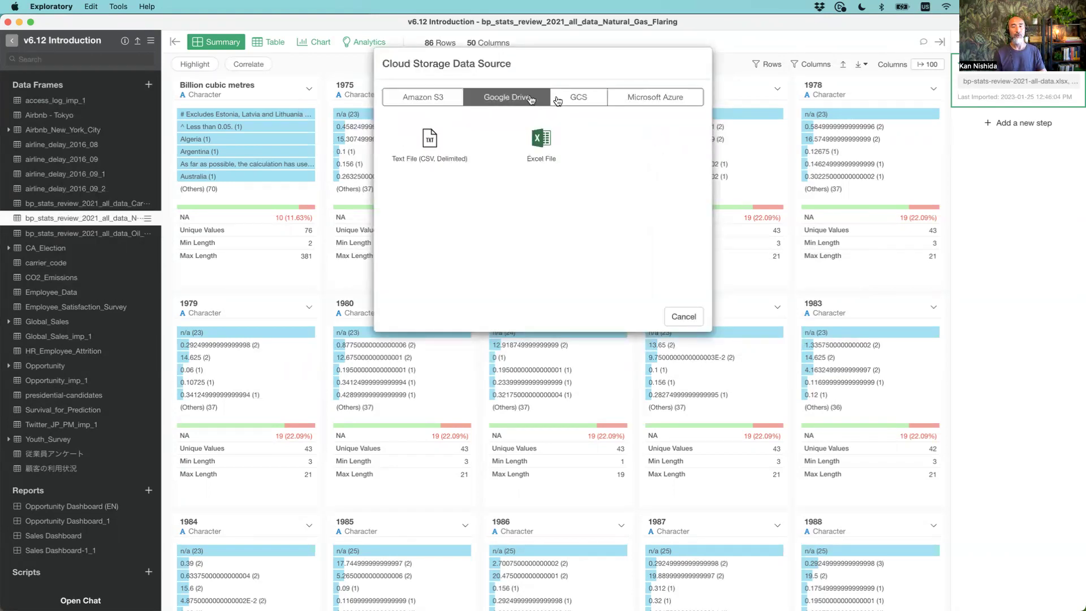
left_click(577, 102)
left_click(643, 103)
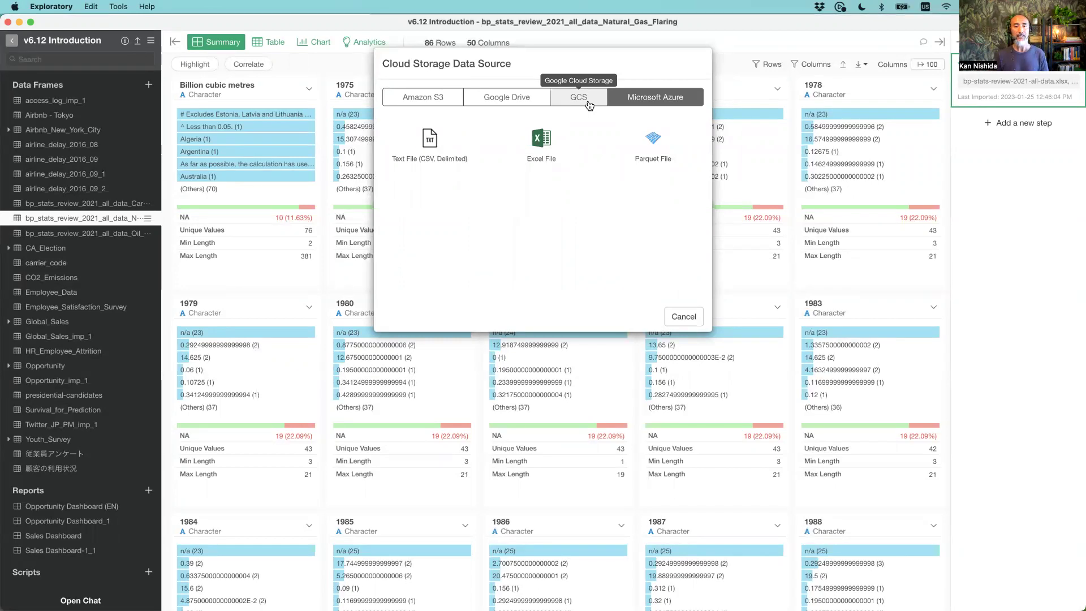
left_click(589, 105)
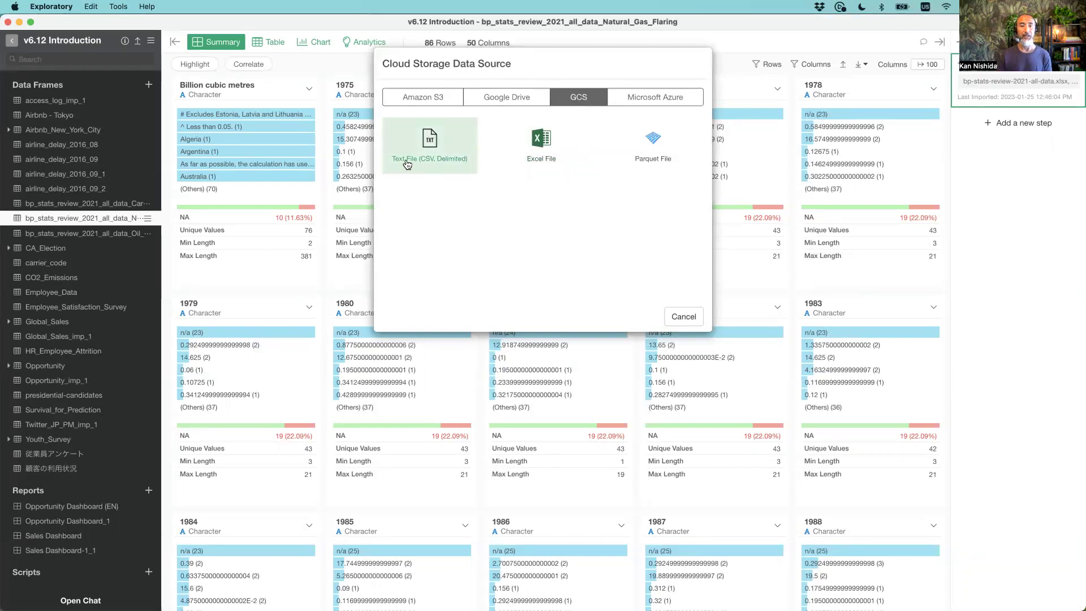
Switch to Keynote, present from the Google Cloud Storage slide through "One more thing…", and end the slideshow
key("super+Tab")
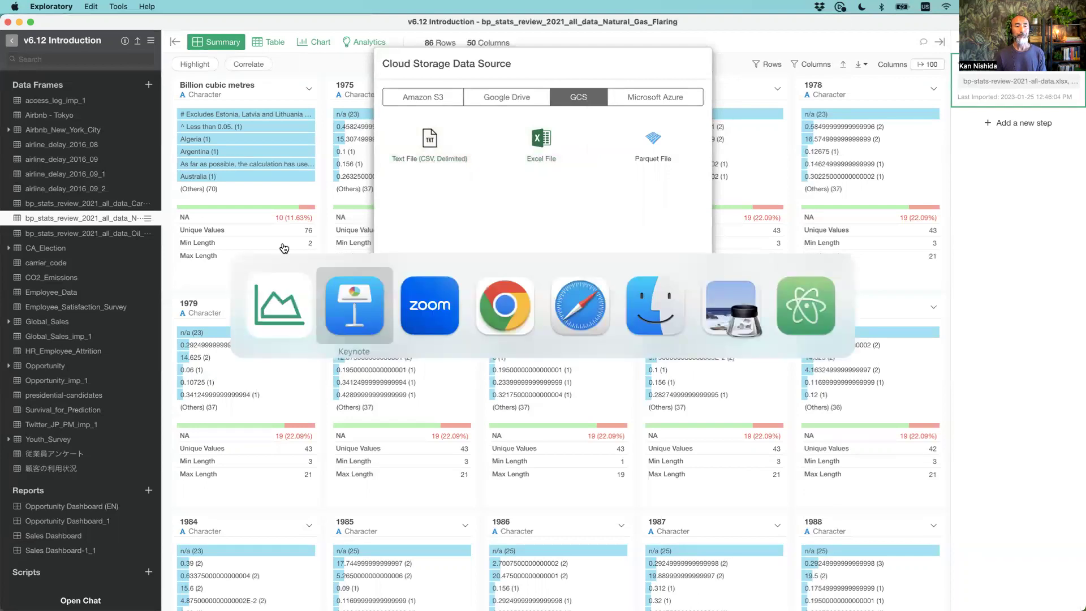
left_click(359, 317)
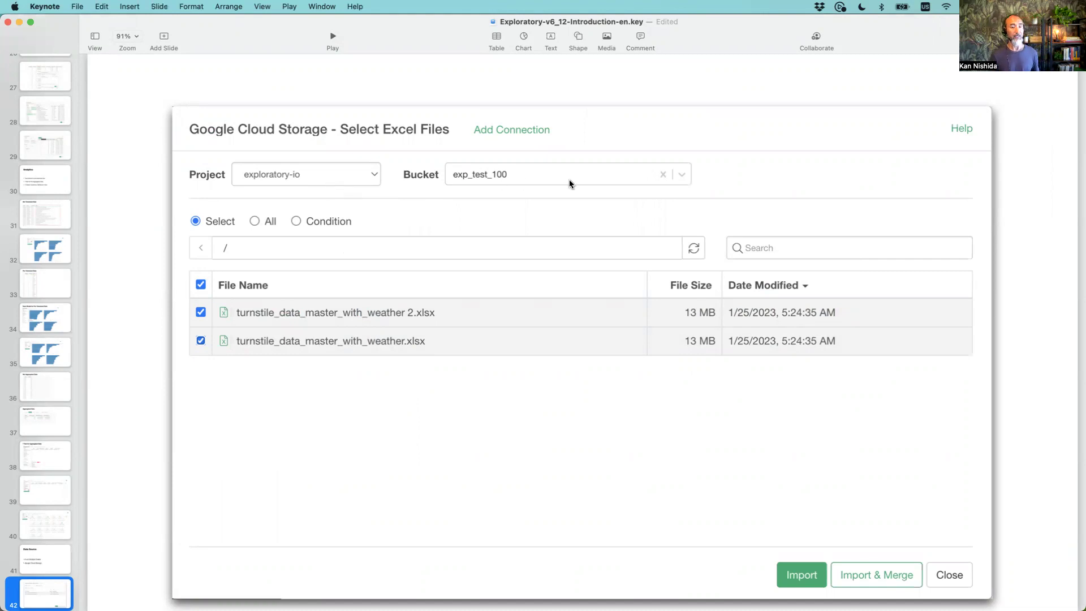
left_click(334, 40)
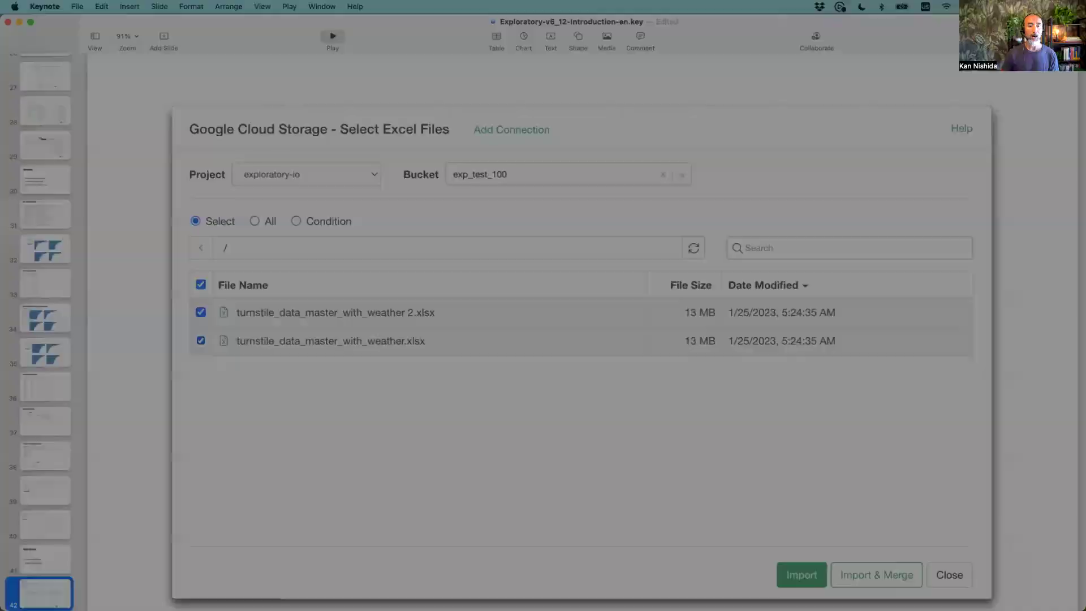
key("Right")
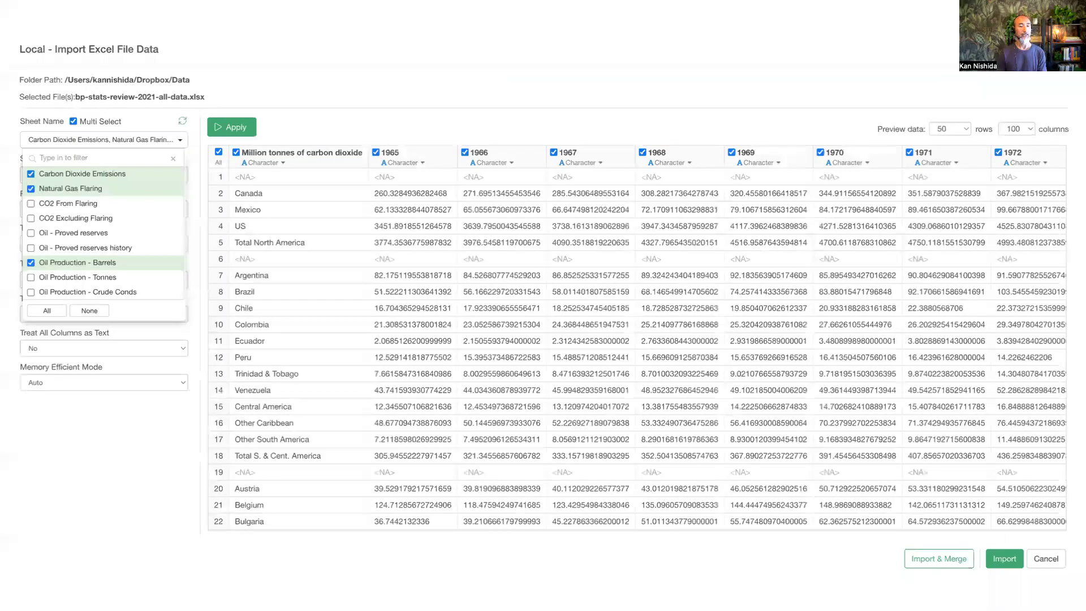
key("Right")
key("Escape")
Switch to Exploratory, leave the open project for the project list, and look at the actions available for v6.12 Introduction
key("super+Tab")
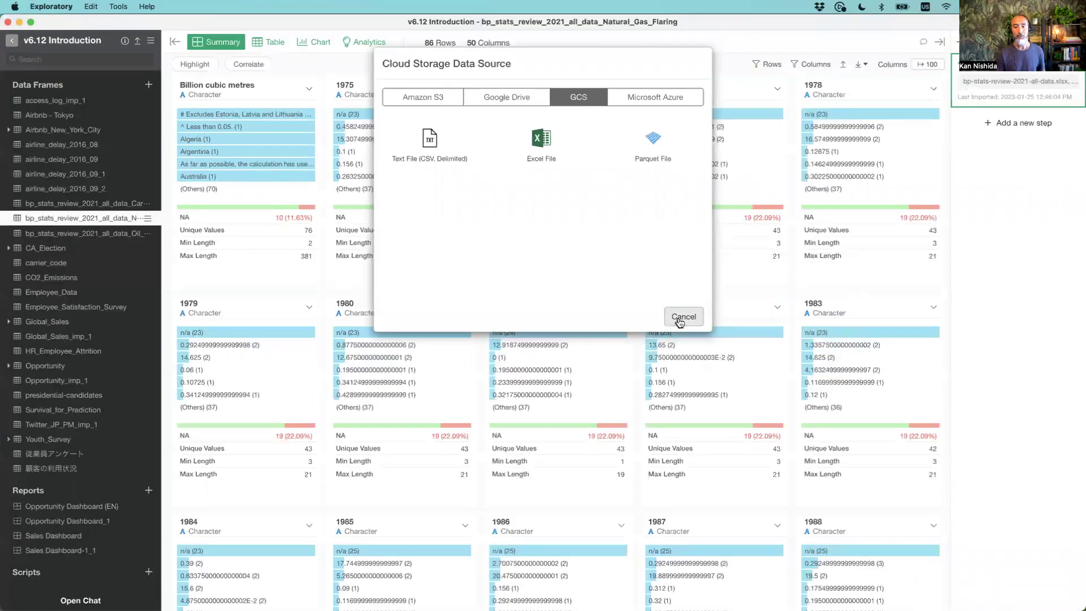
left_click(680, 320)
left_click(13, 44)
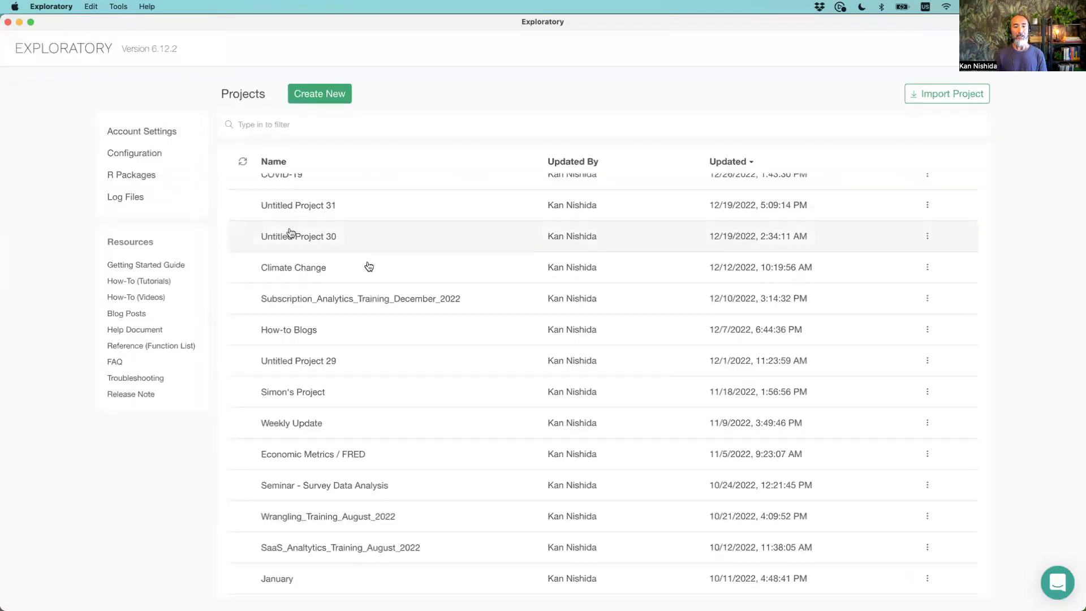
scroll(380, 272, "up", 5)
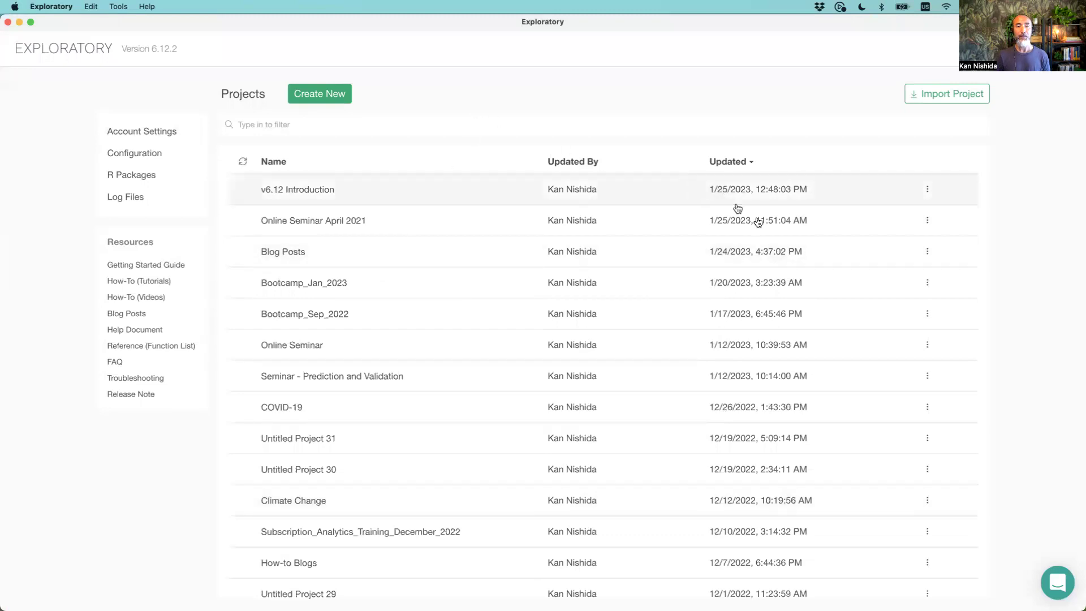
left_click(928, 190)
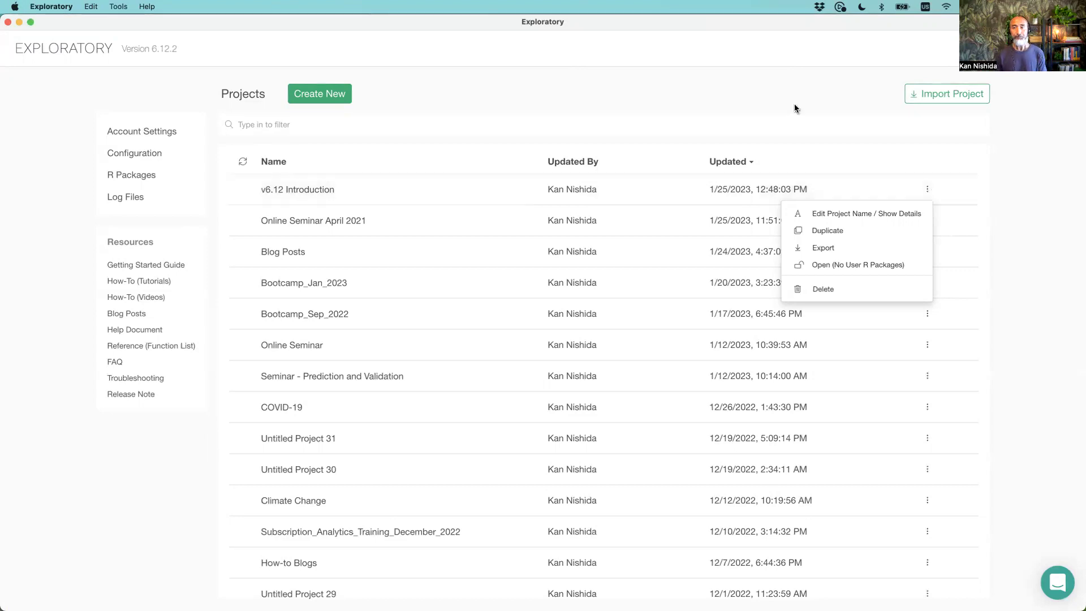
left_click(784, 92)
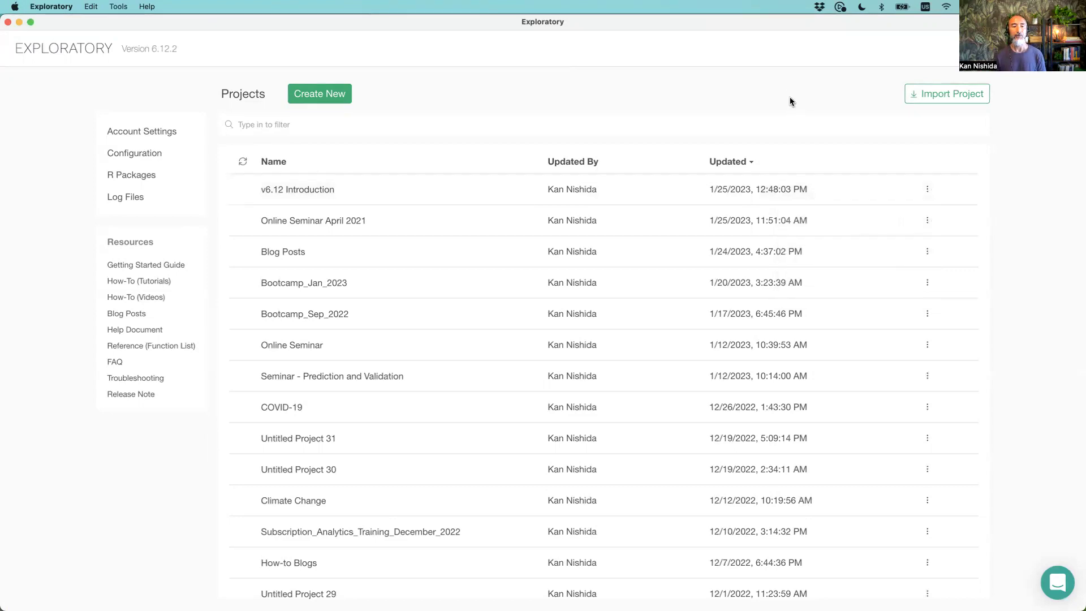
Switch to Finder and import Bootcamp_Jan_2023.epf from Training/Bootcamp_Jan_2023/Shared/Data into Exploratory's project list
key("super+Tab")
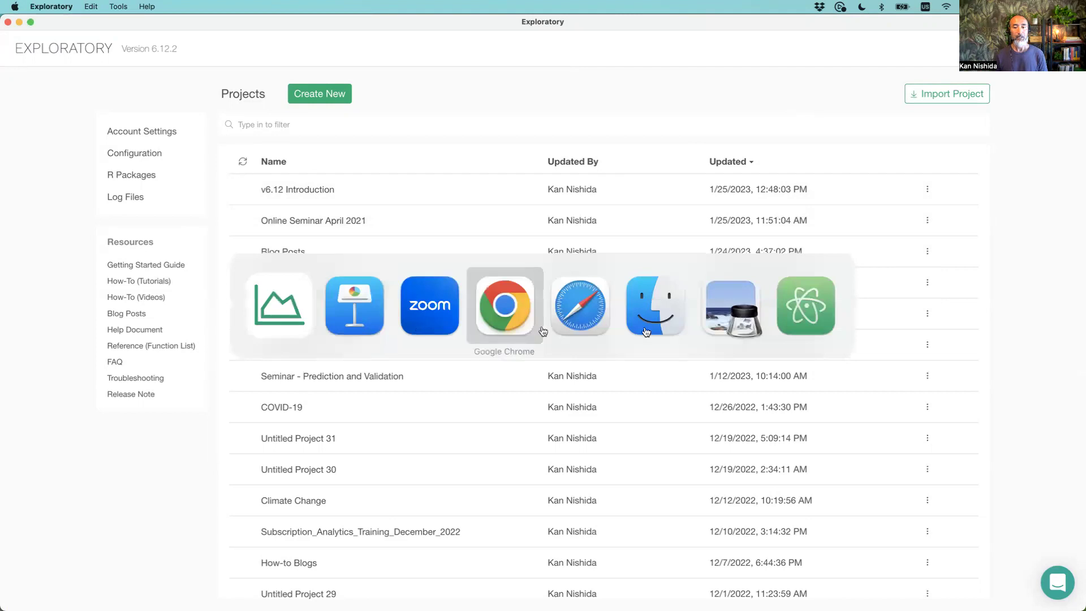
left_click(682, 333)
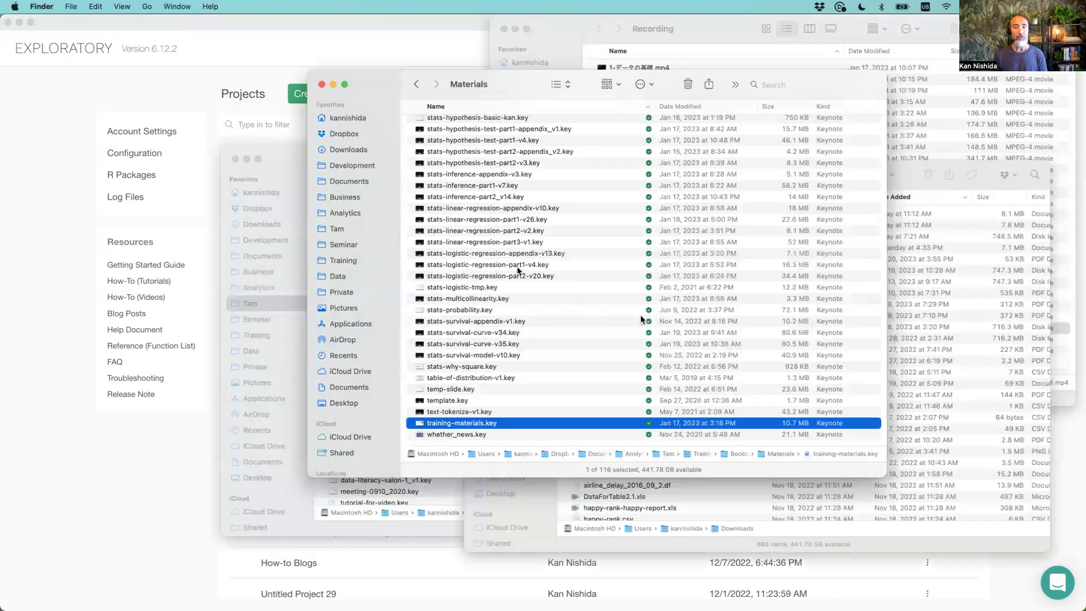
left_click(349, 261)
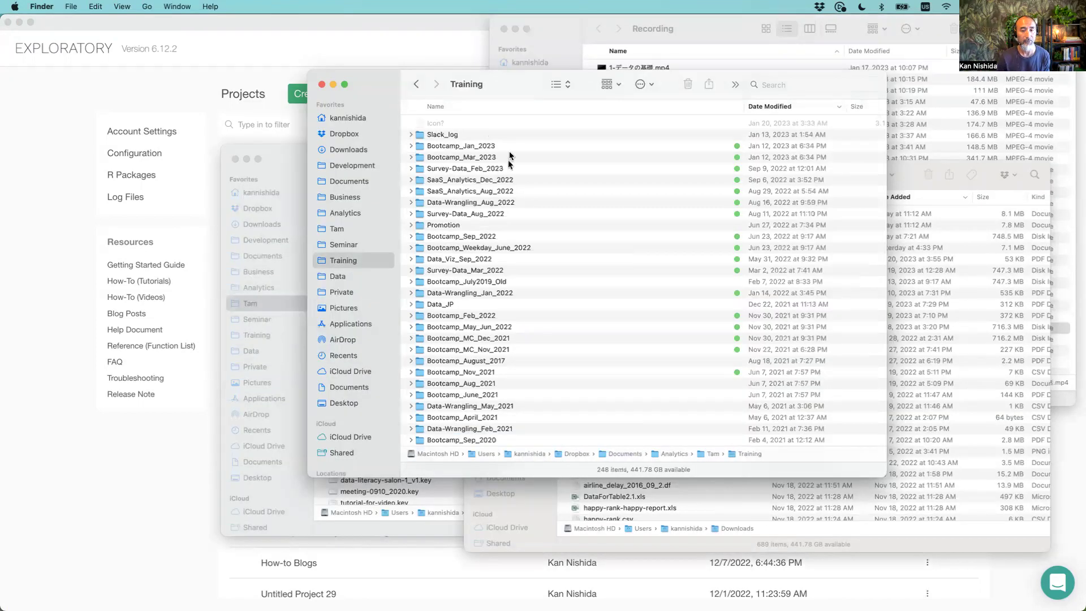
double_click(498, 146)
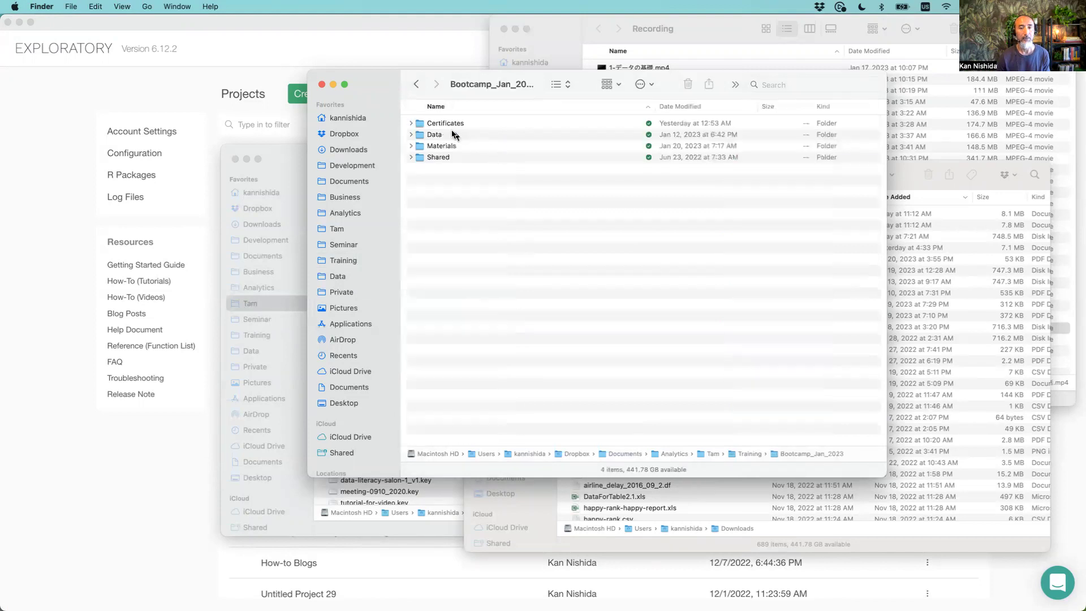
double_click(448, 159)
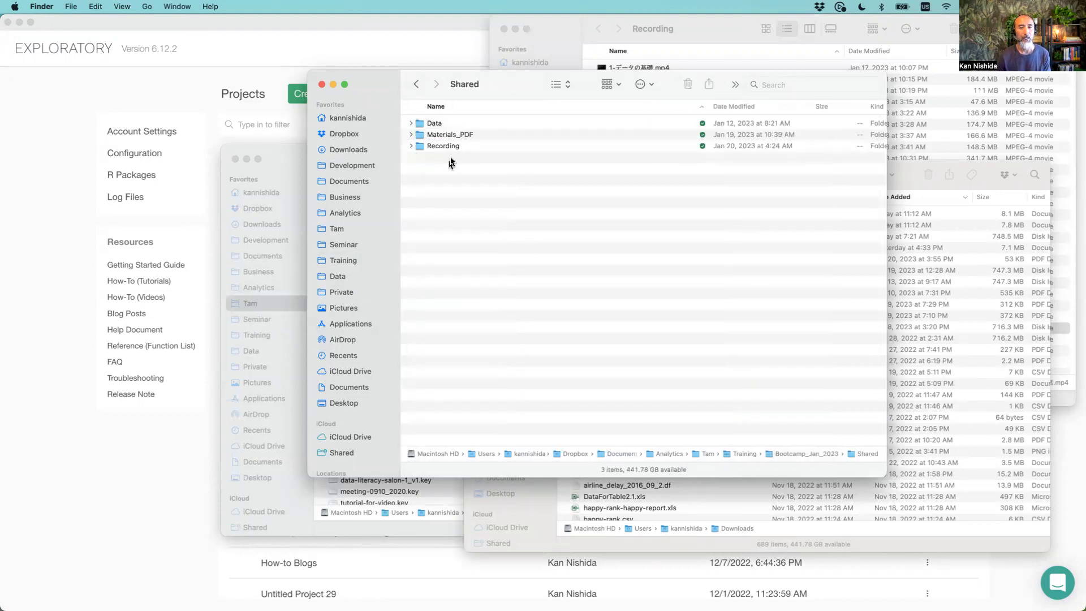
double_click(444, 125)
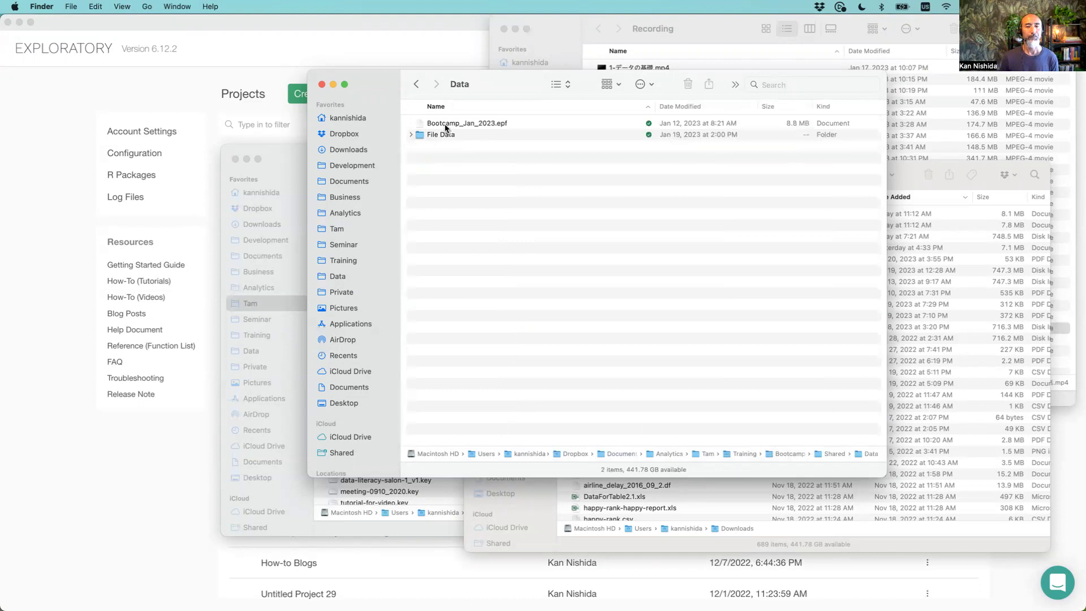
left_click(500, 126)
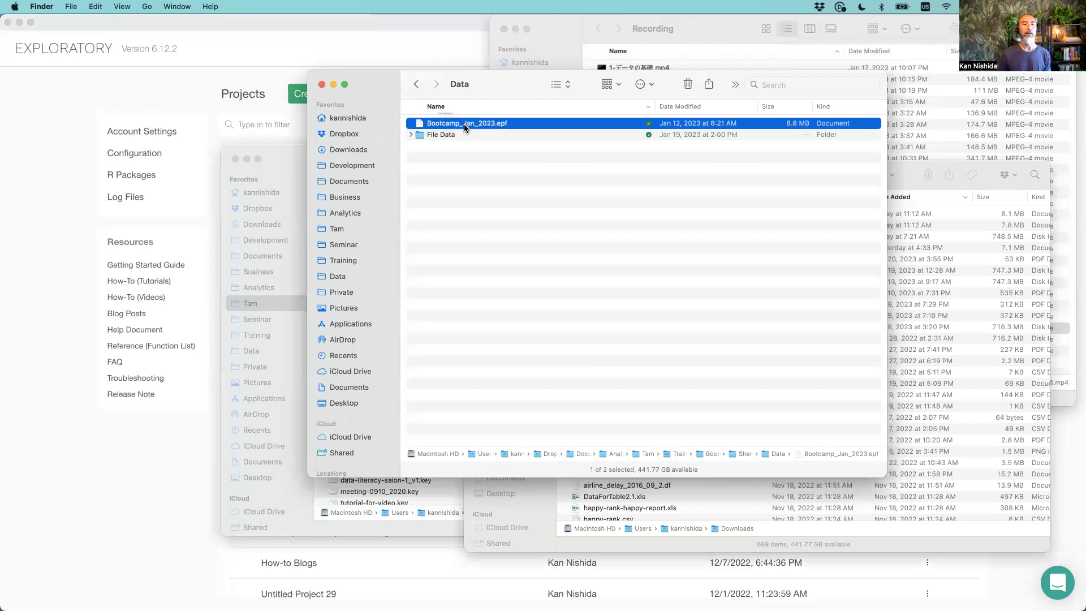
left_click_drag(464, 124, 277, 114)
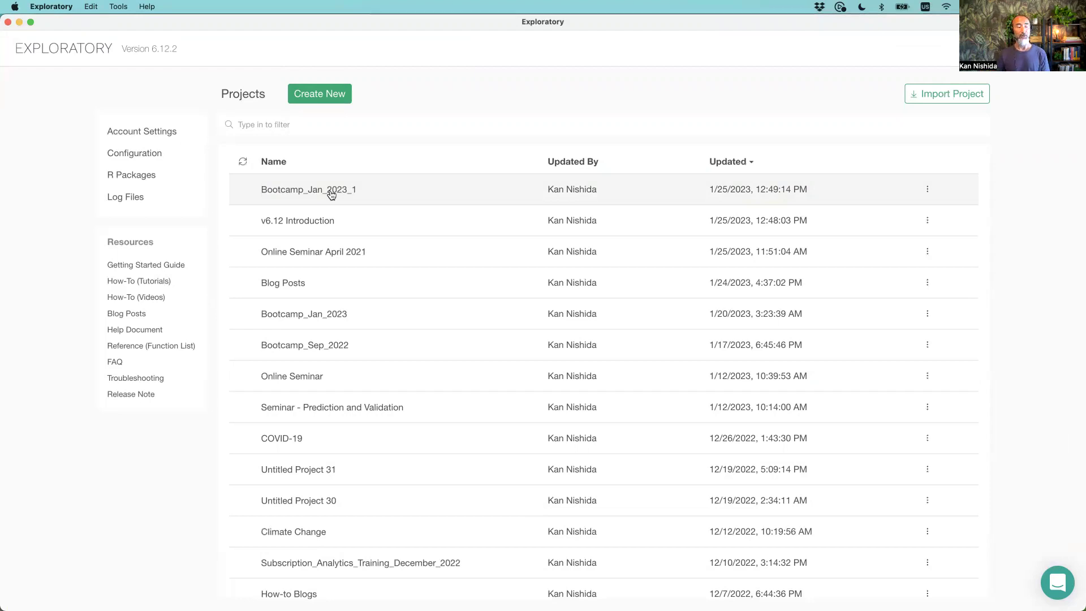
Switch to Keynote and present from the "One more thing…" slide through the download, learning and contact information slides to Q & A
key("super+Tab")
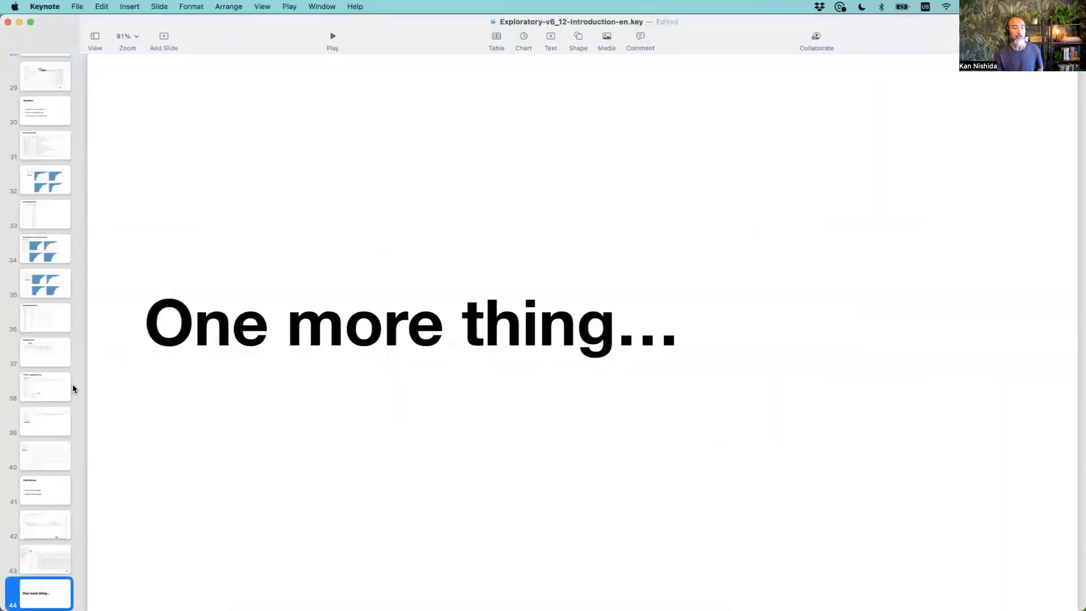
scroll(43, 423, "down", 10)
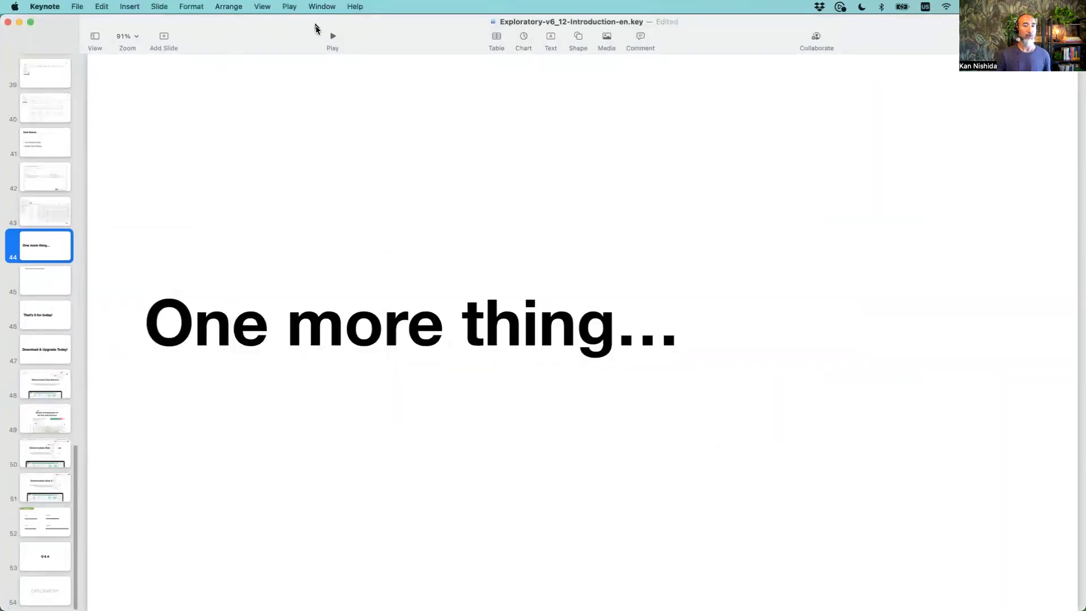
left_click(332, 36)
key("Right")
key("Right")
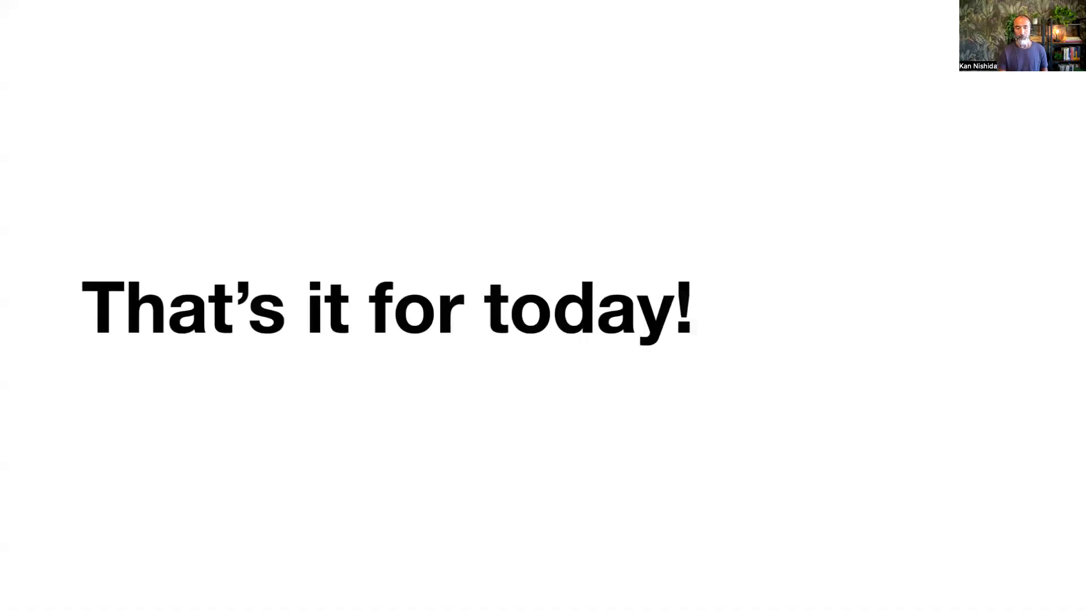
key("Right")
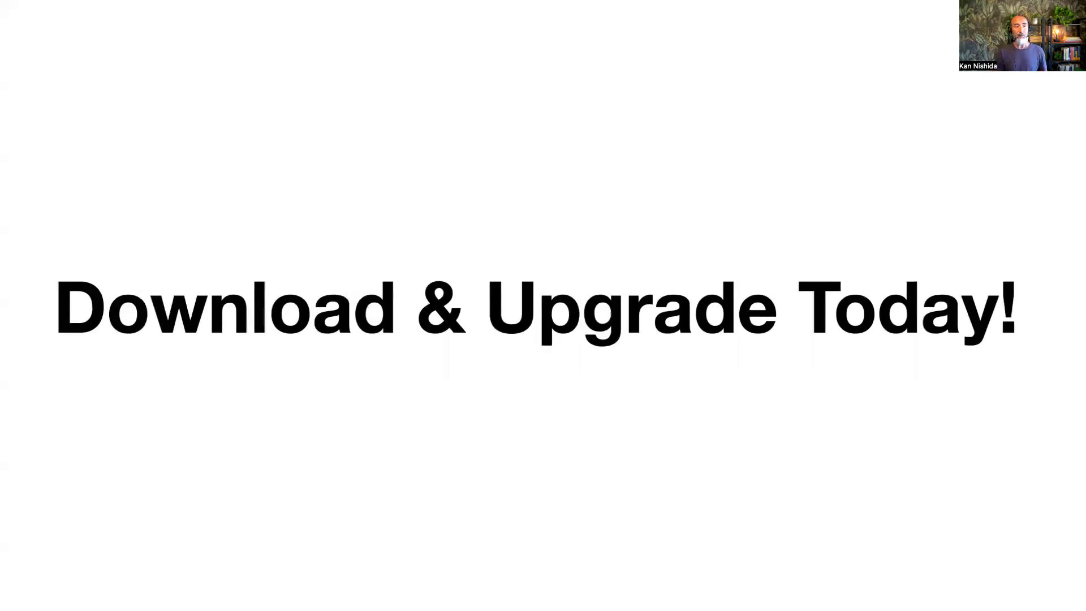
key("Right")
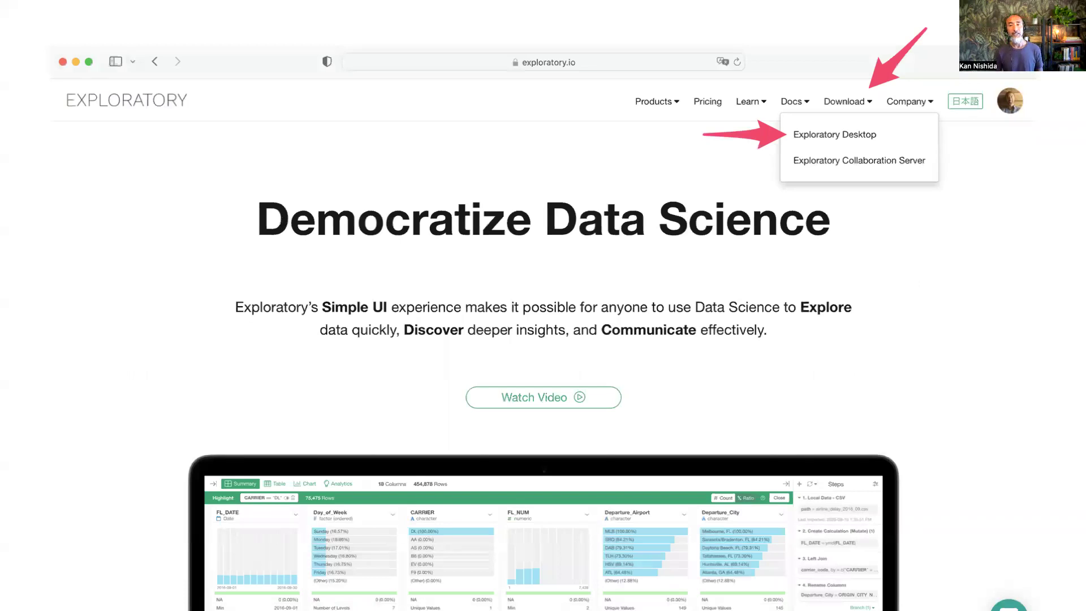
key("Right")
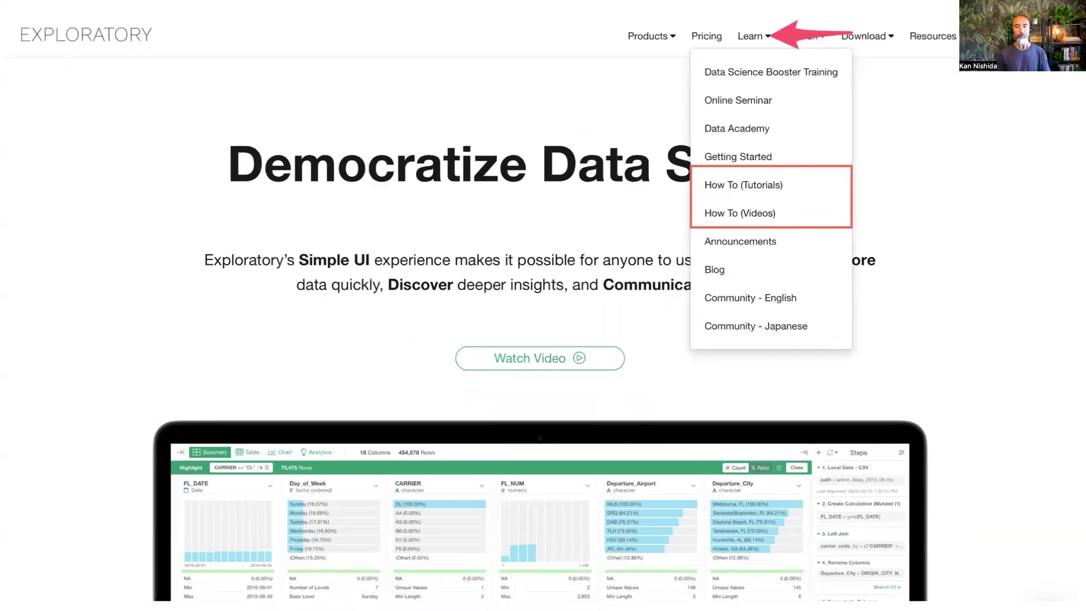
key("Right")
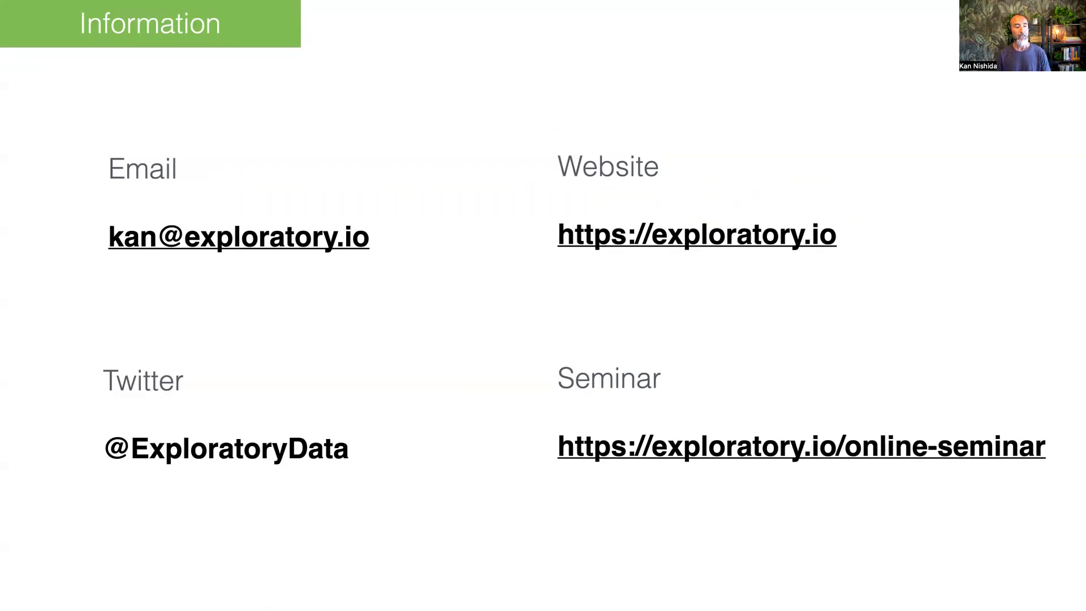
key("Right")
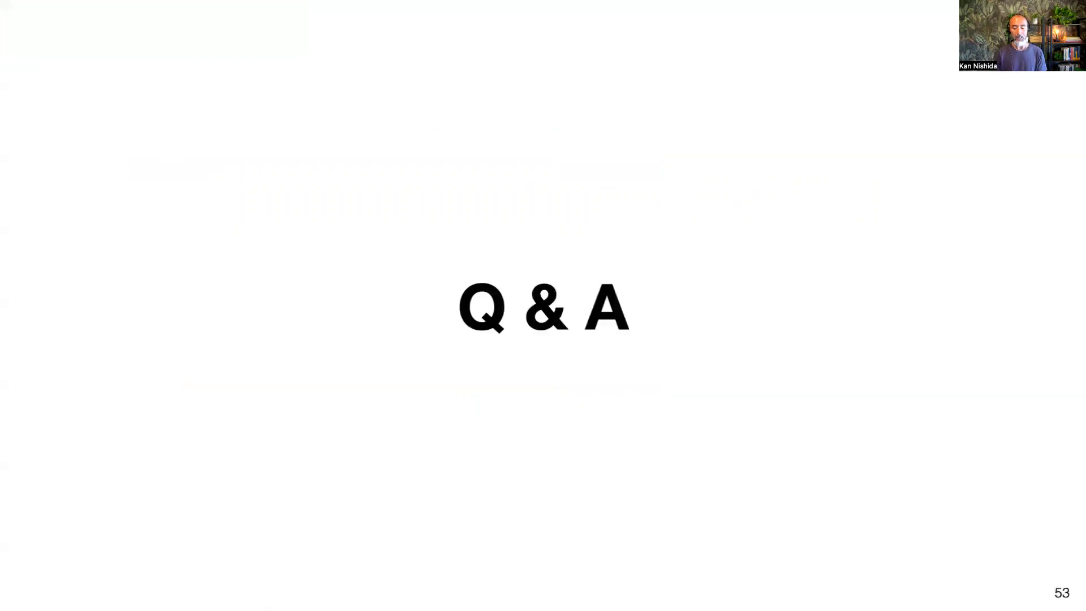